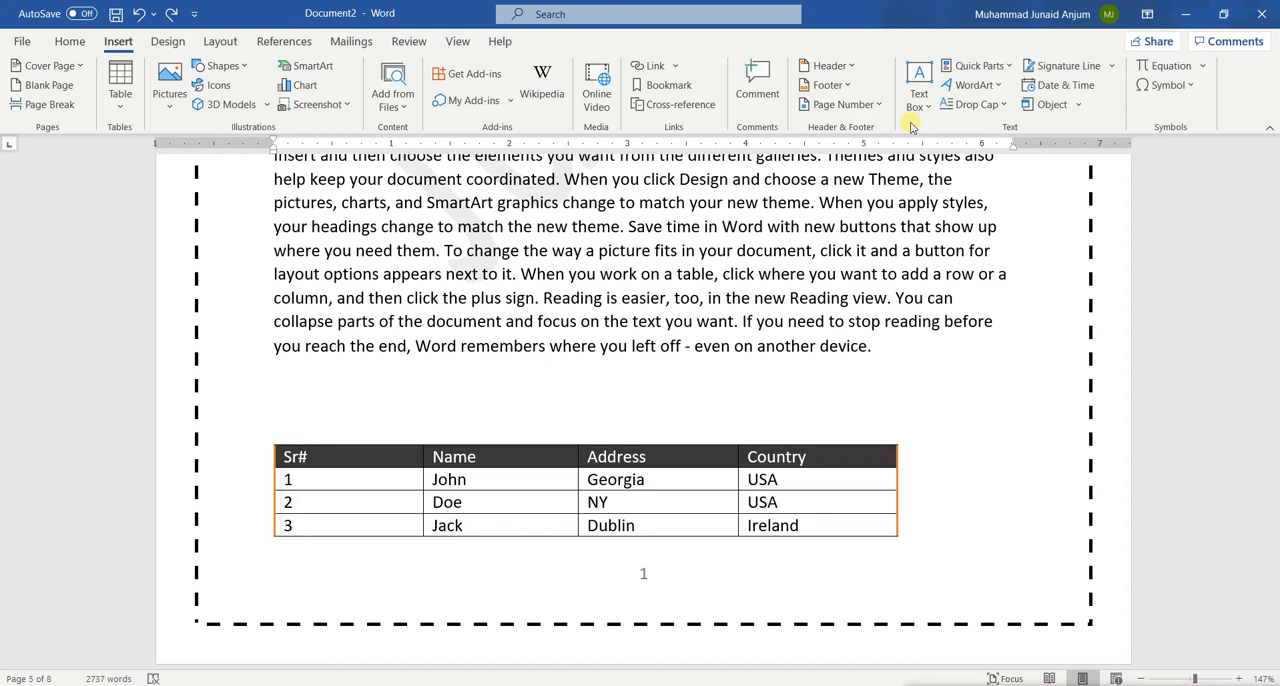
Start a new line below the McDonald © text on page 7
scroll(856, 256, "up", 1)
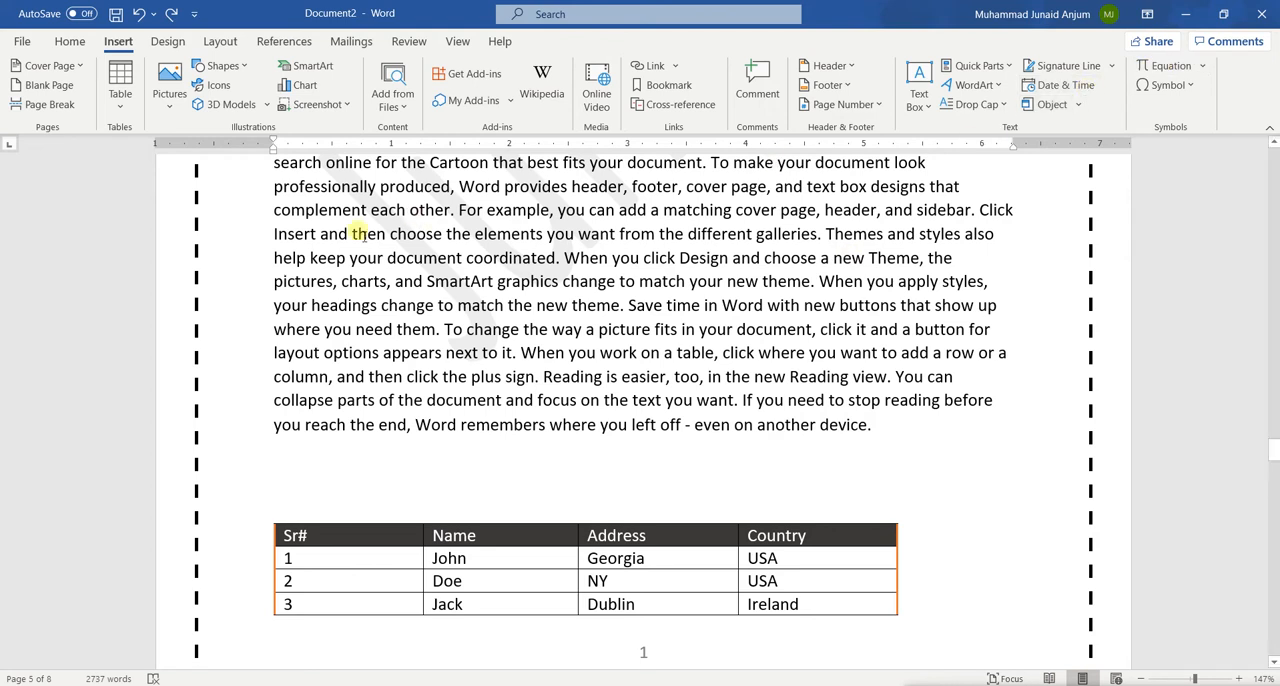
scroll(405, 315, "down", 20)
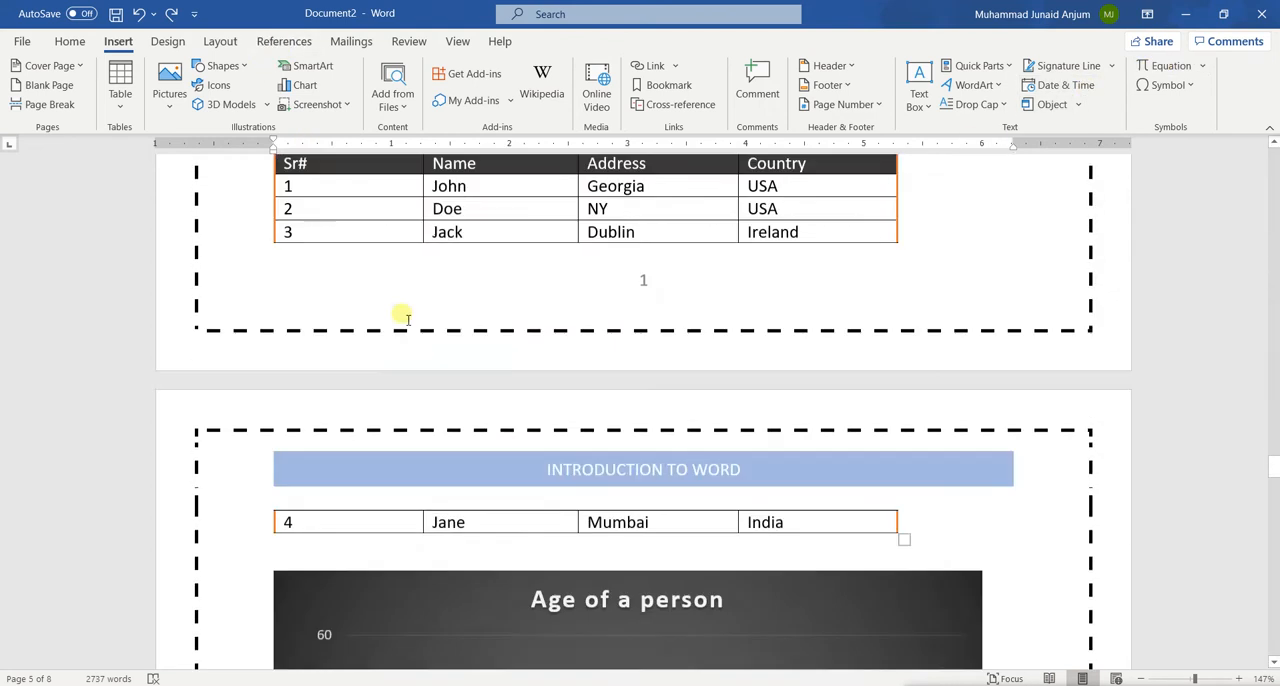
scroll(407, 319, "down", 1)
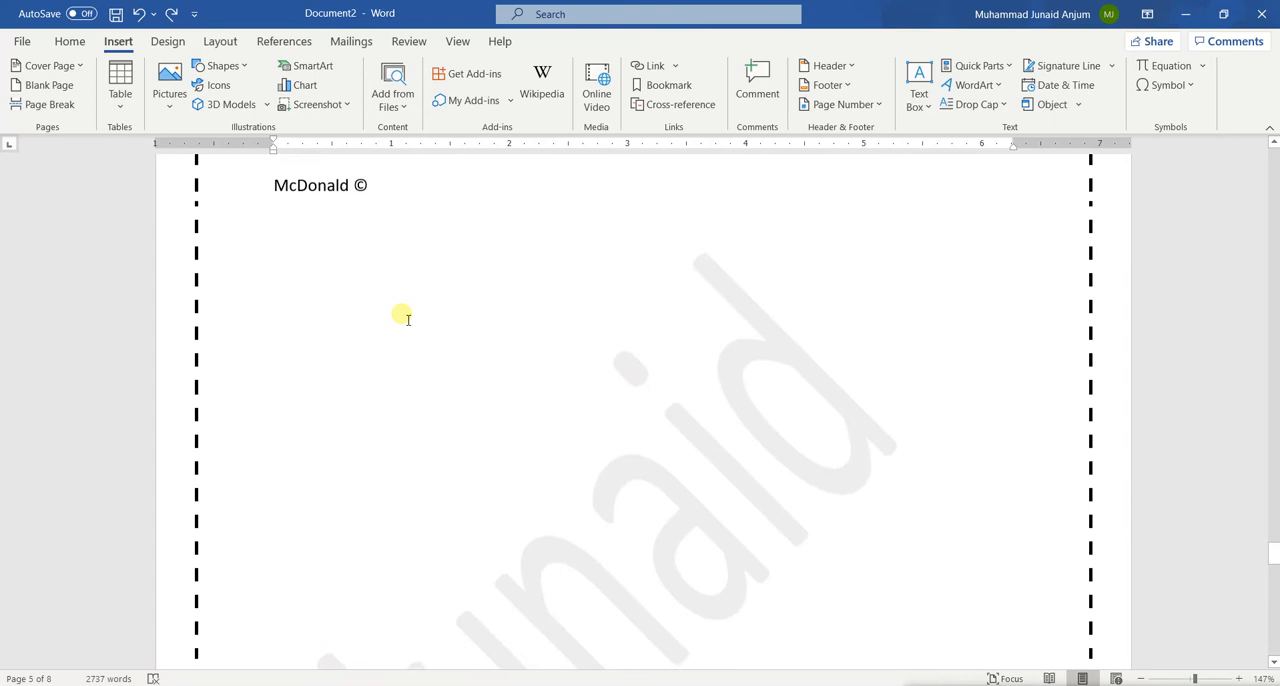
scroll(407, 319, "up", 1)
left_click(284, 329)
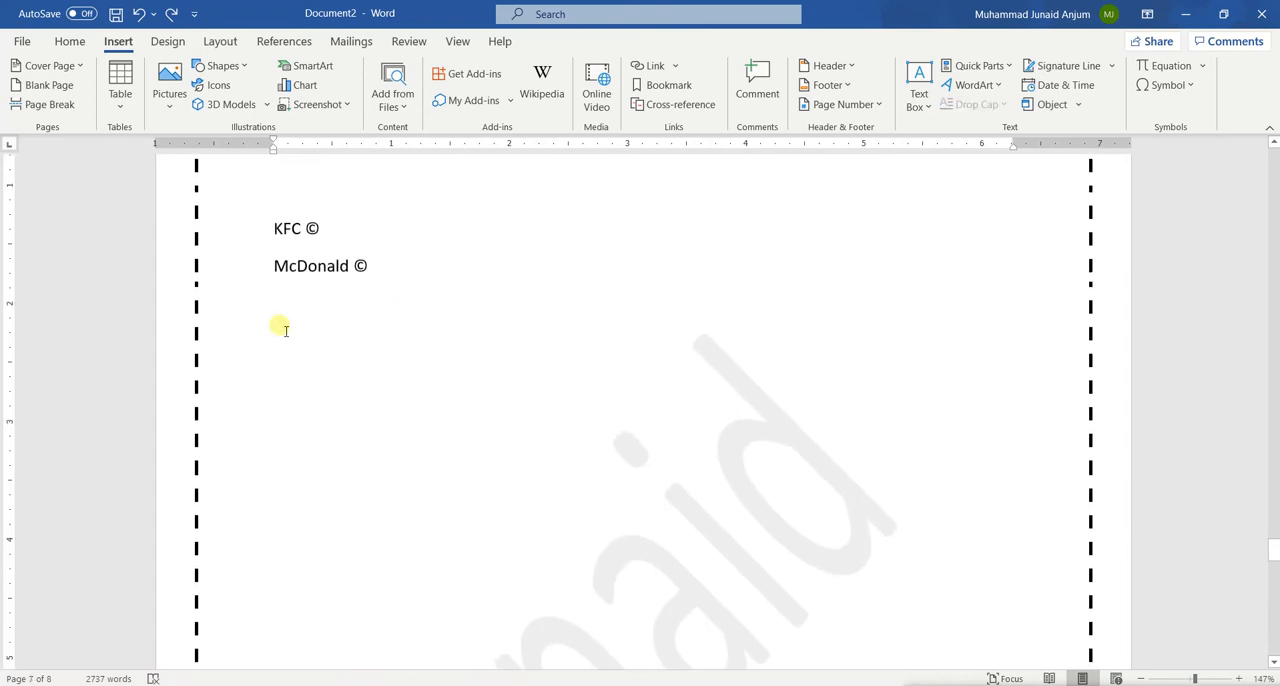
key("Return")
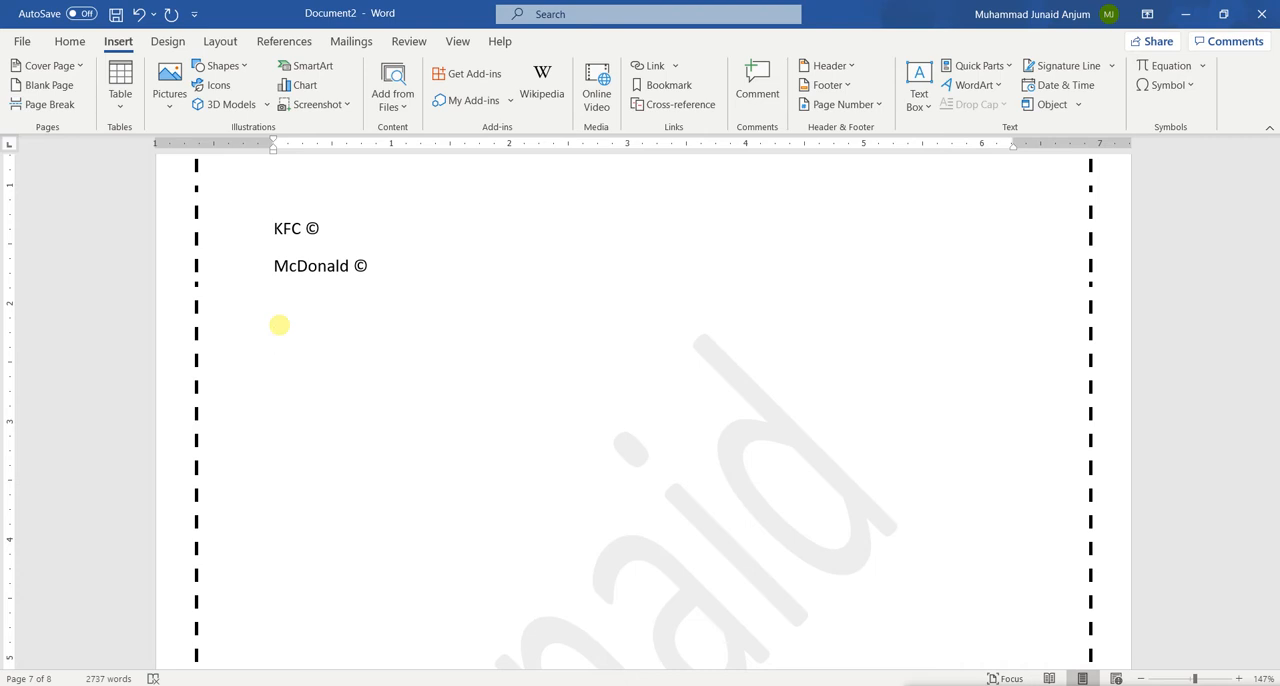
Write the plain-text sum 2 + 2 =4 on the empty line and erase it again
type("2 + 2 =4")
key("BackSpace")
key("BackSpace")
key("BackSpace")
key("BackSpace")
key("BackSpace")
key("BackSpace")
key("BackSpace")
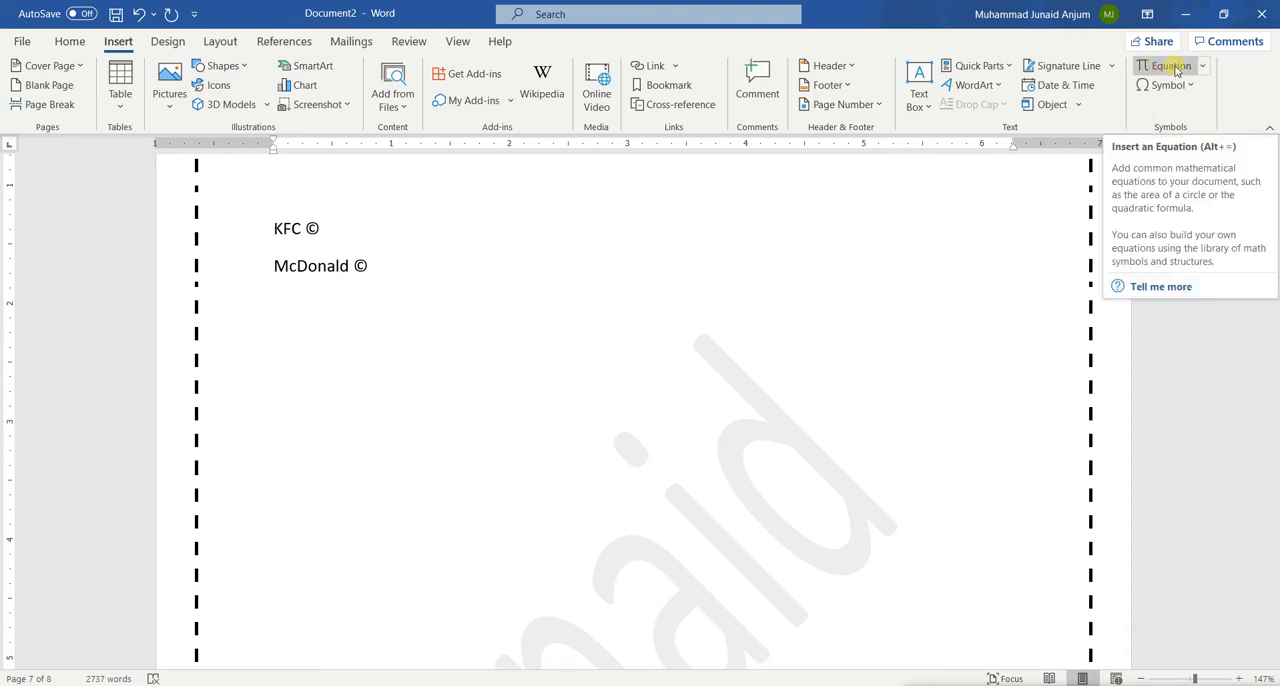
Insert the built-in Binomial Theorem equation on the empty line below McDonald ©
left_click(1205, 66)
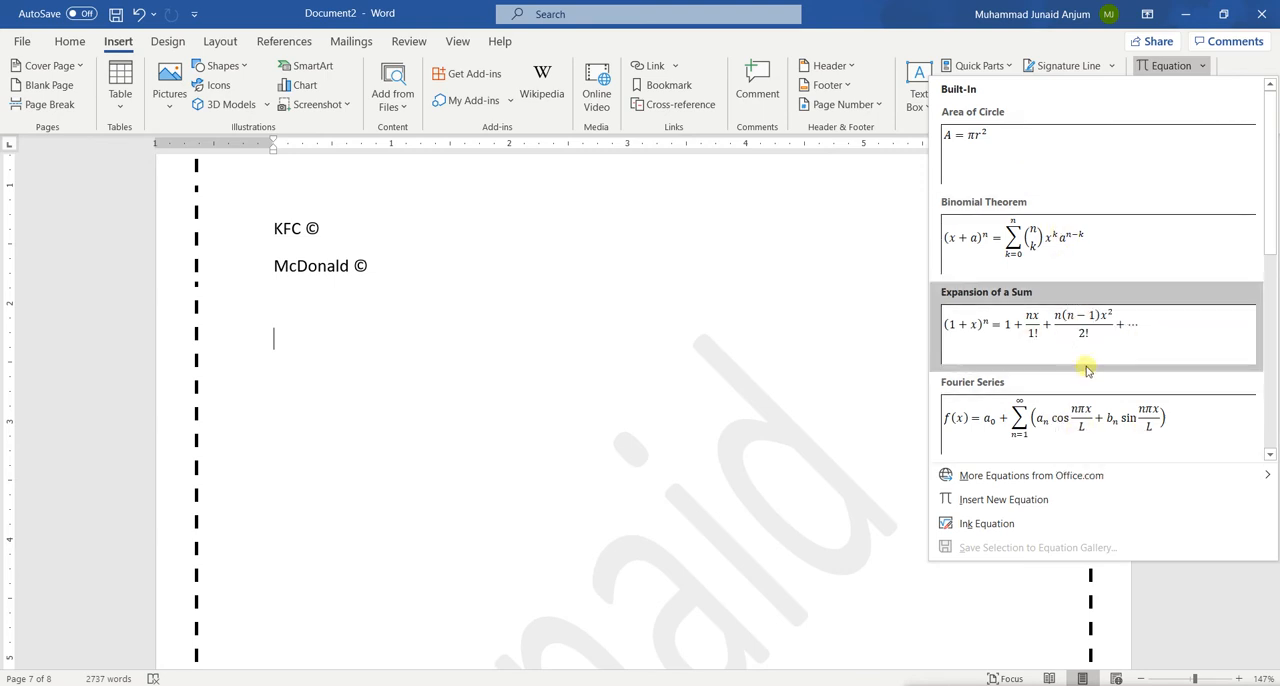
scroll(1087, 370, "down", 5)
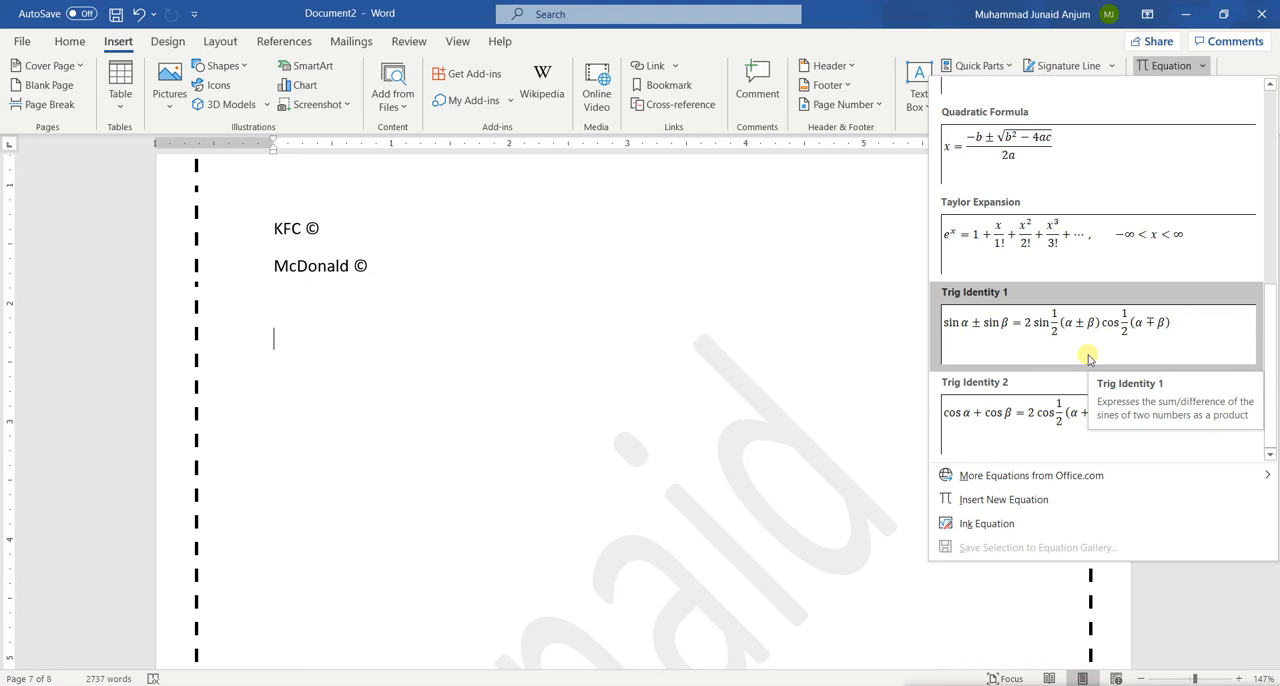
scroll(1090, 255, "up", 3)
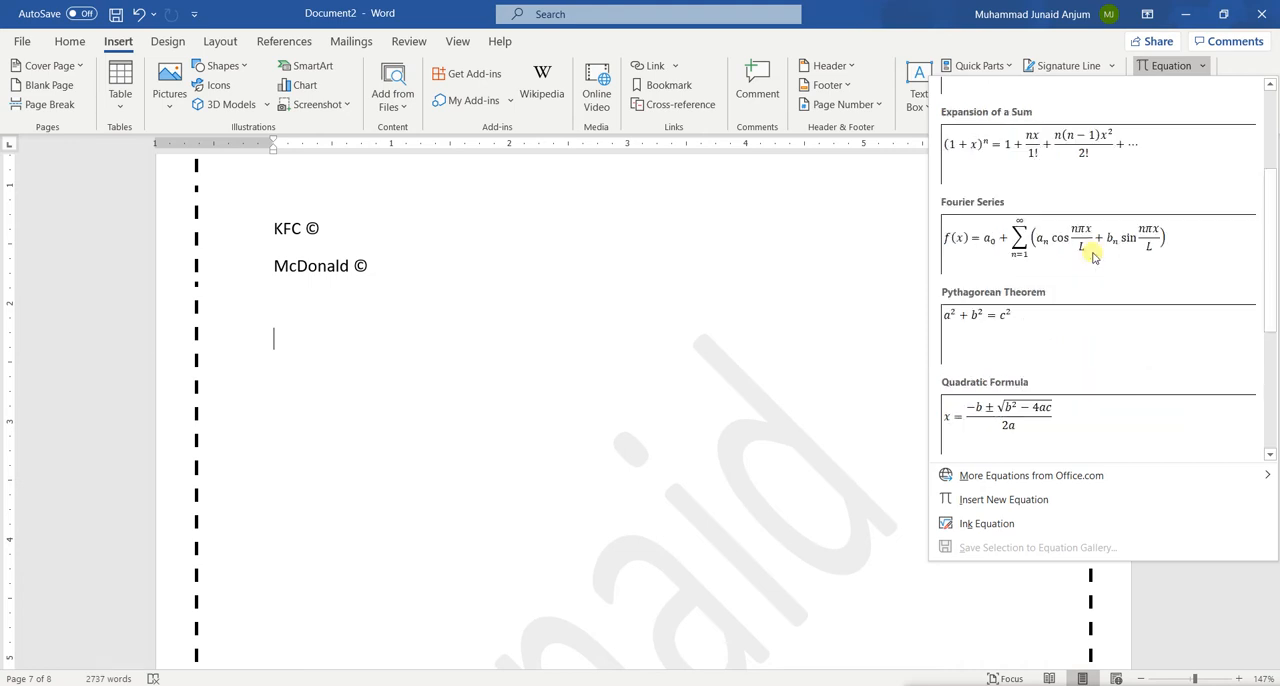
scroll(1093, 257, "up", 2)
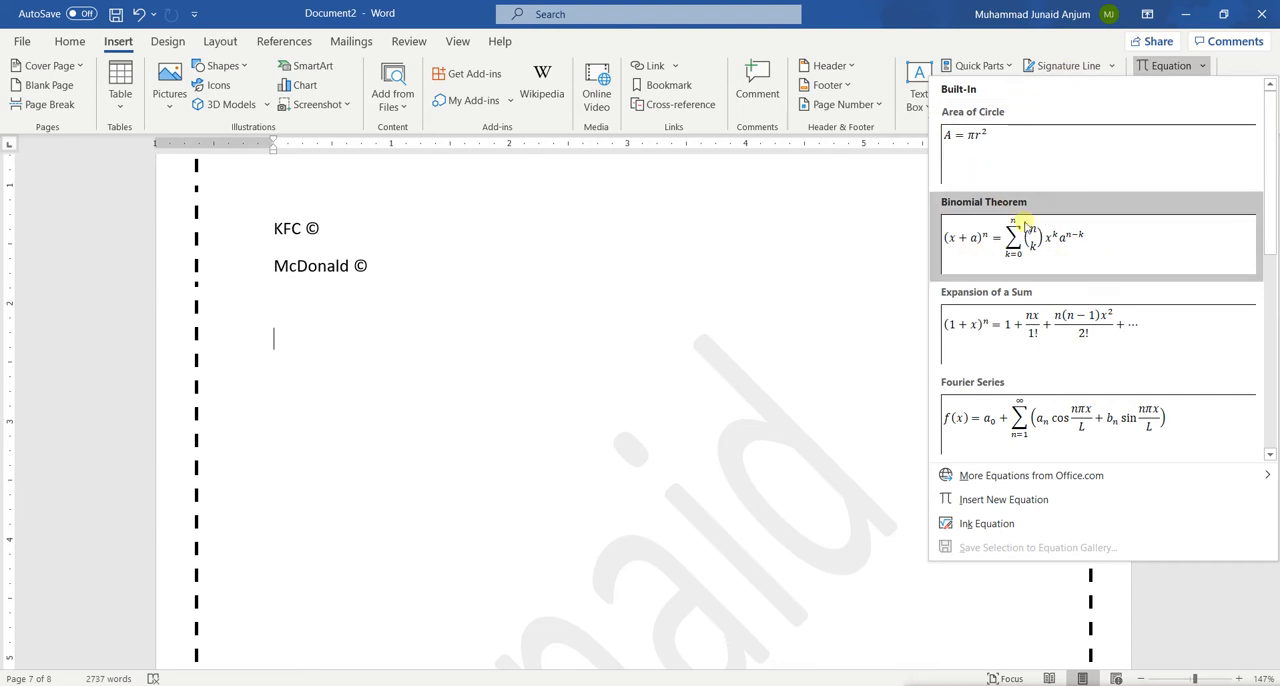
left_click(1038, 258)
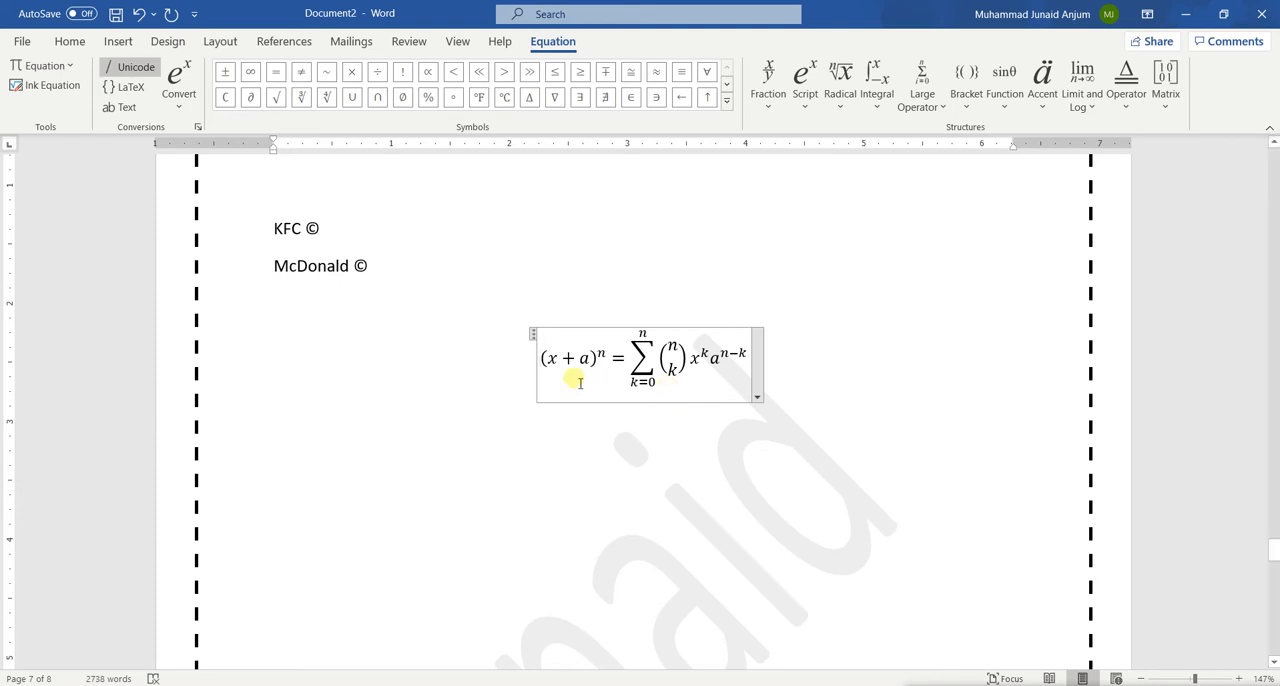
Examine the editable parts of the binomial equation, from the (x + a) term through the exponent and the summation, and leave the equation
left_click_drag(543, 366, 595, 370)
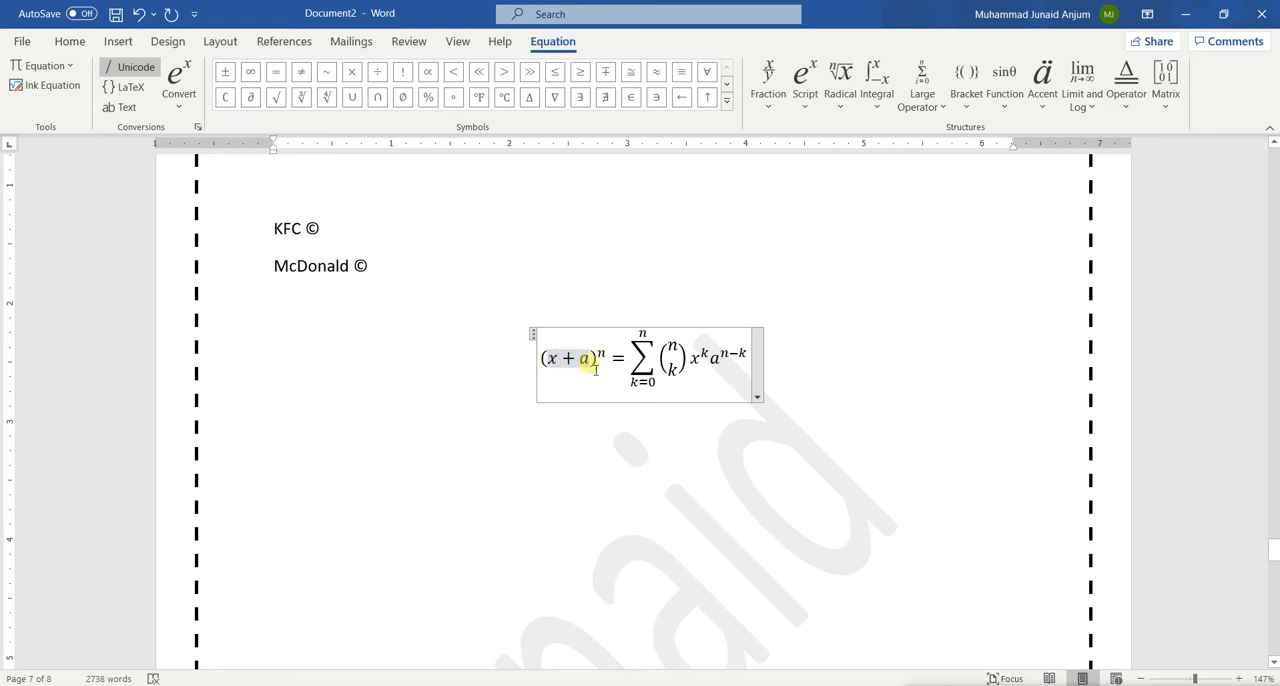
key("Left")
key("Right")
key("Right")
key("Right")
key("Right")
key("Right")
key("Right")
key("Right")
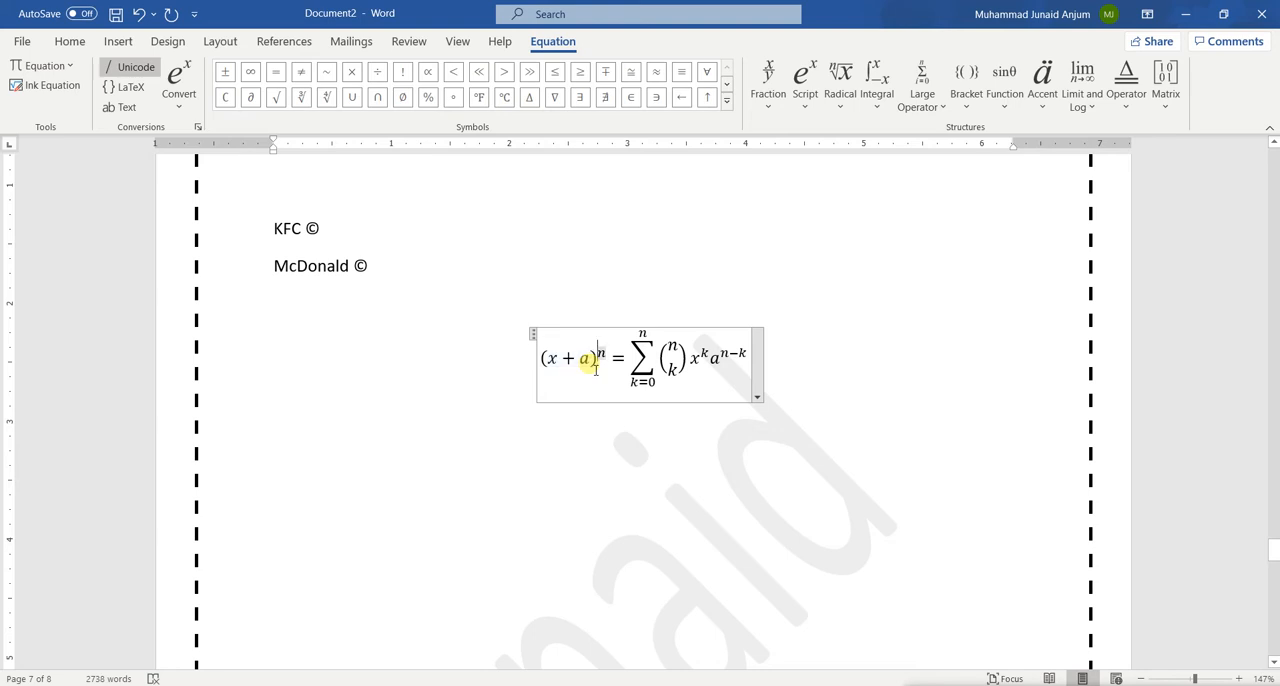
key("Right")
key("Right")
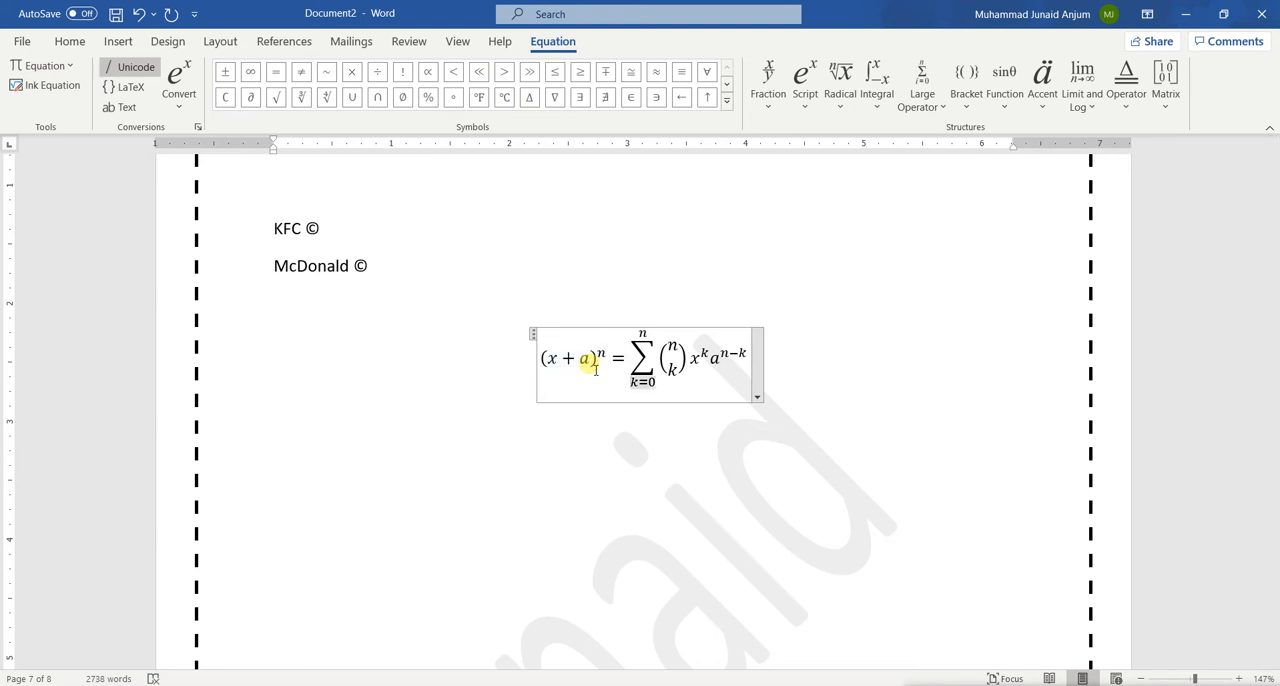
key("Up")
key("Up")
key("Down")
key("Right")
key("Right")
key("Right")
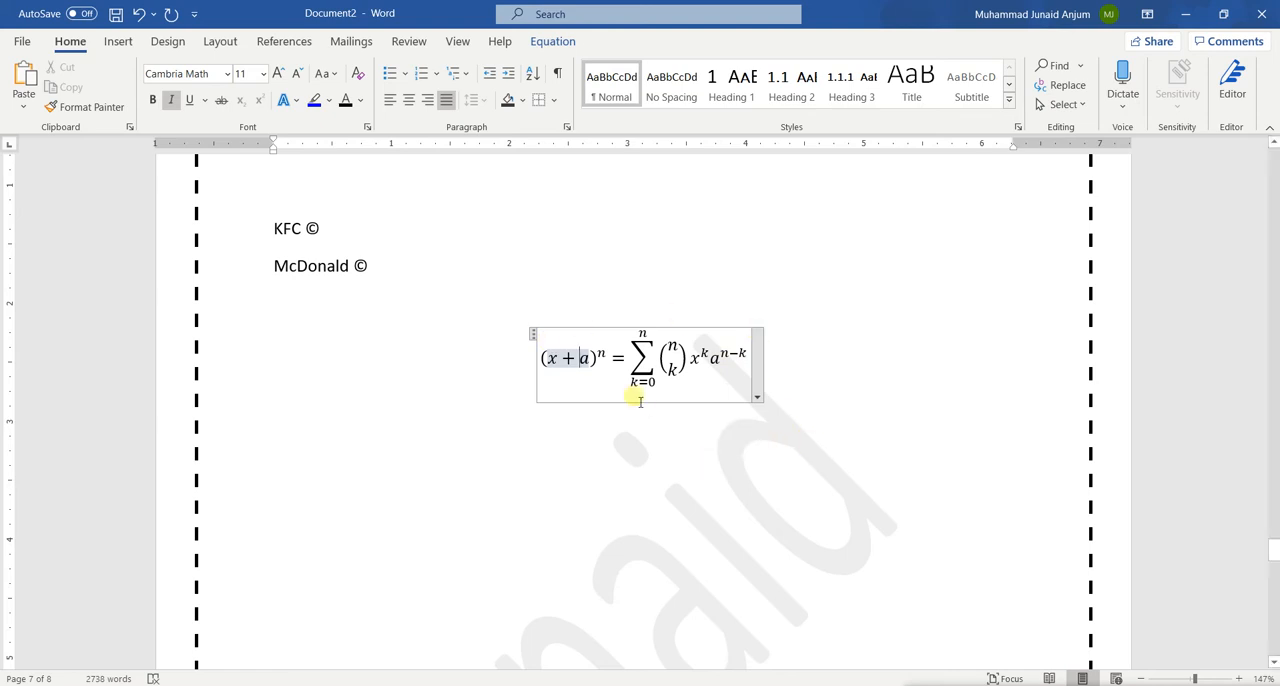
left_click(483, 450)
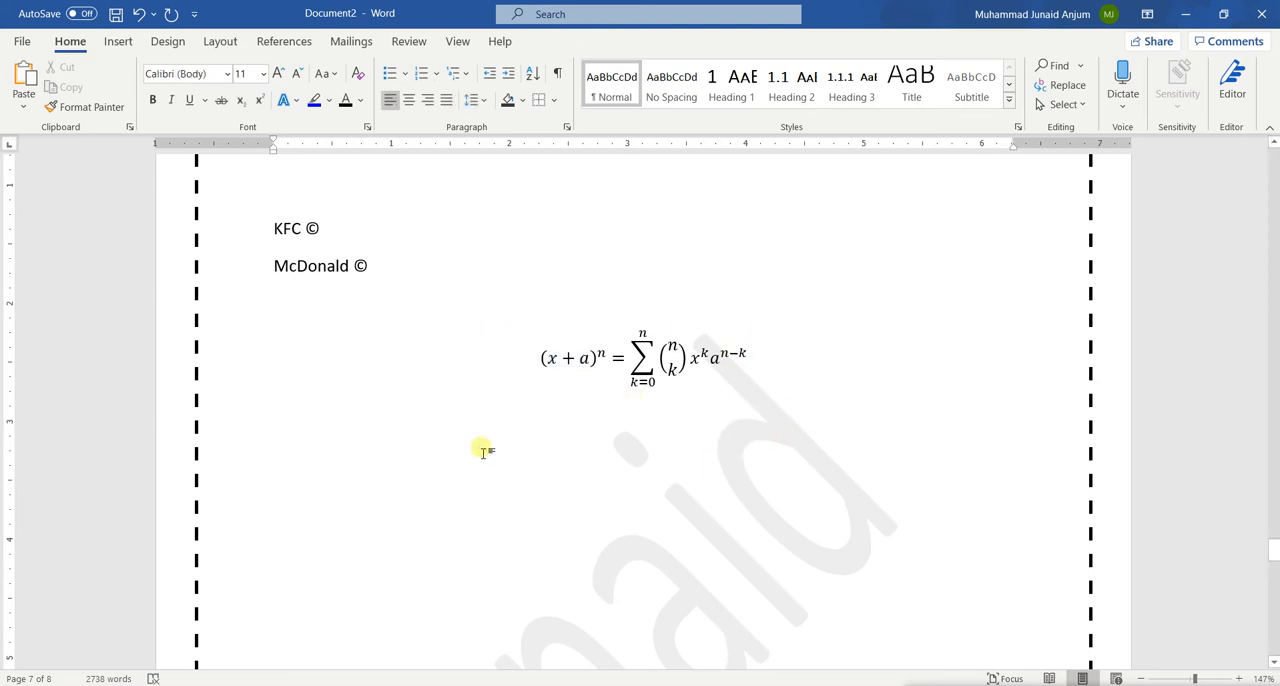
Replace a with b inside the parentheses of the binomial equation
left_click(118, 41)
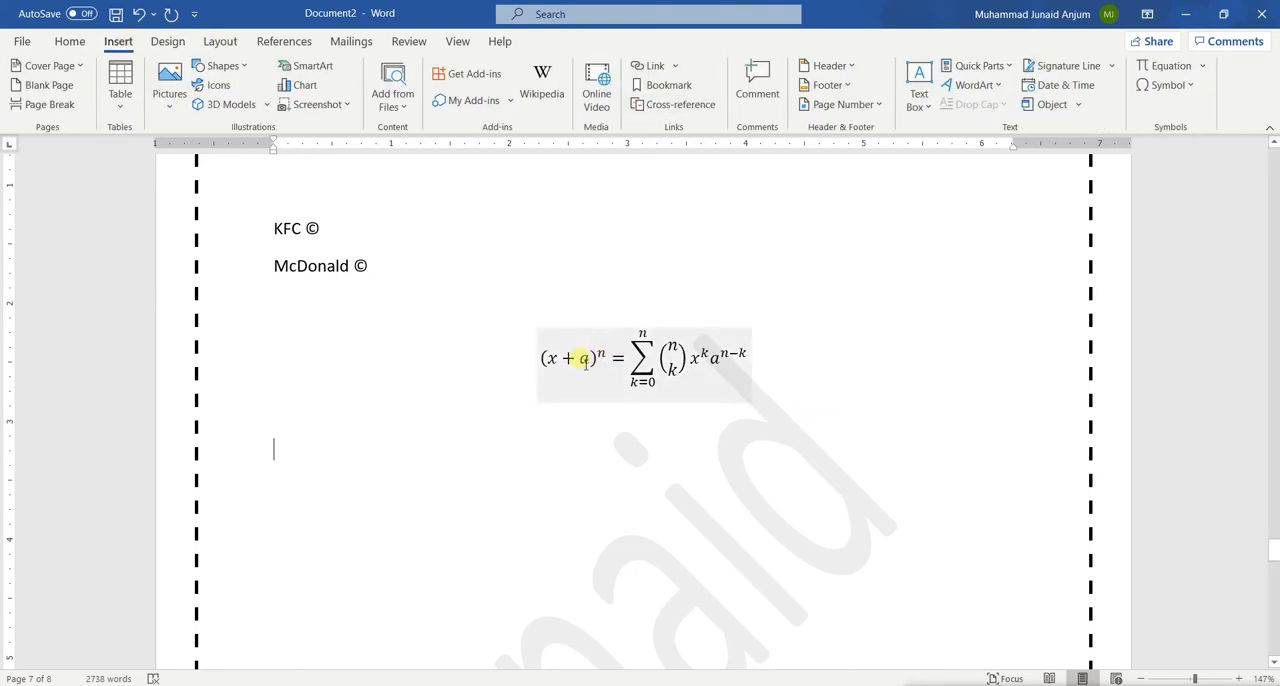
left_click(597, 357)
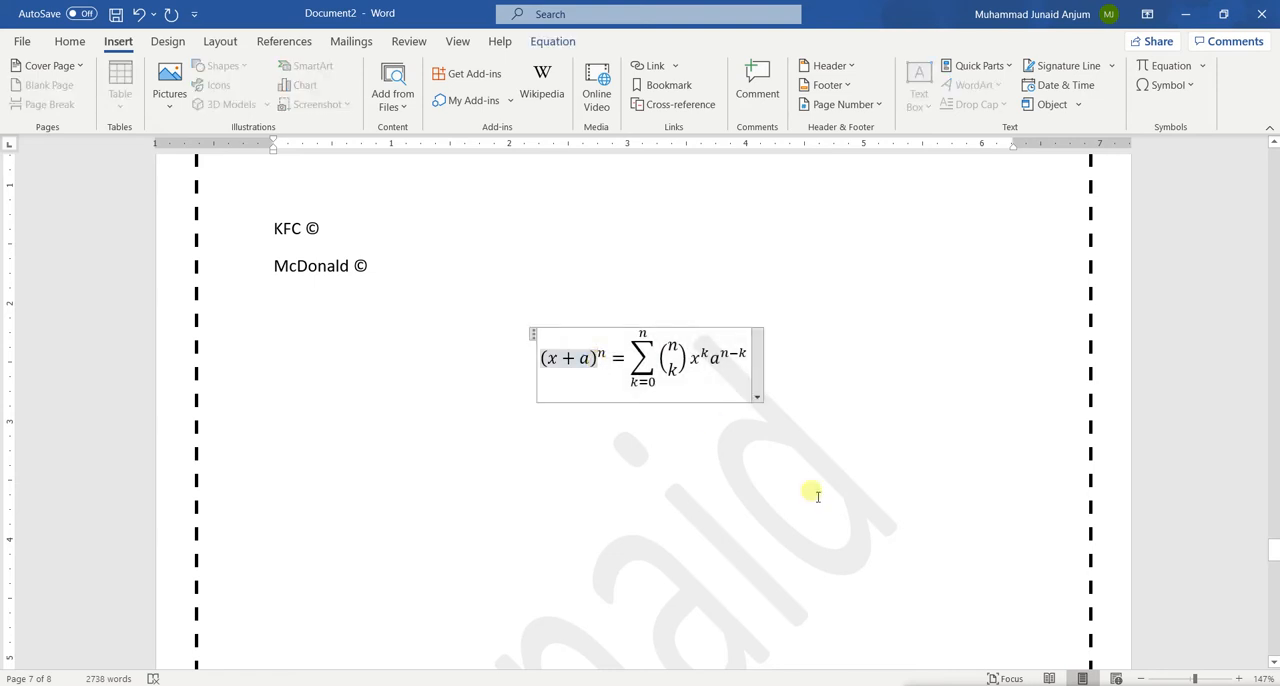
key("Left")
key("BackSpace")
type("b")
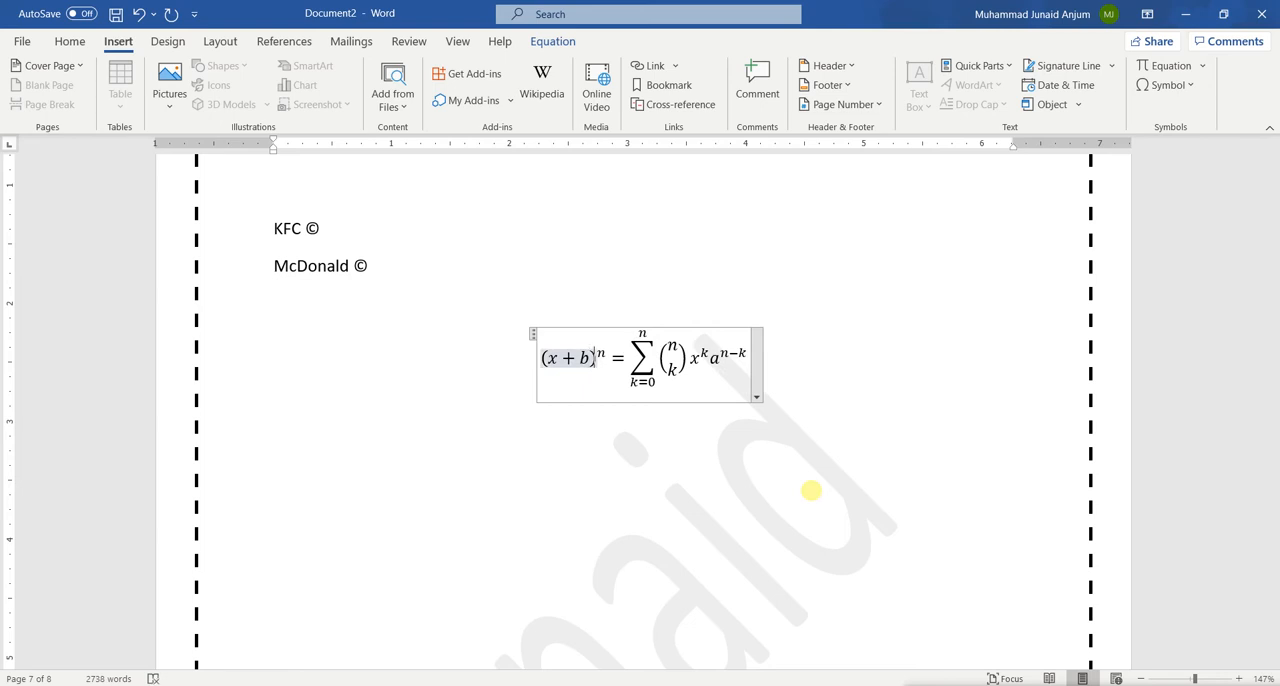
Replace the base a with b in the last term of the binomial equation and leave the equation
key("Right")
key("Right")
key("Right")
key("Right")
key("Right")
key("Right")
key("Right")
key("Right")
key("Right")
key("Right")
key("Right")
key("Right")
key("Right")
key("Right")
key("Right")
key("Right")
key("Right")
key("Right")
key("Right")
key("Right")
key("BackSpace")
type("b")
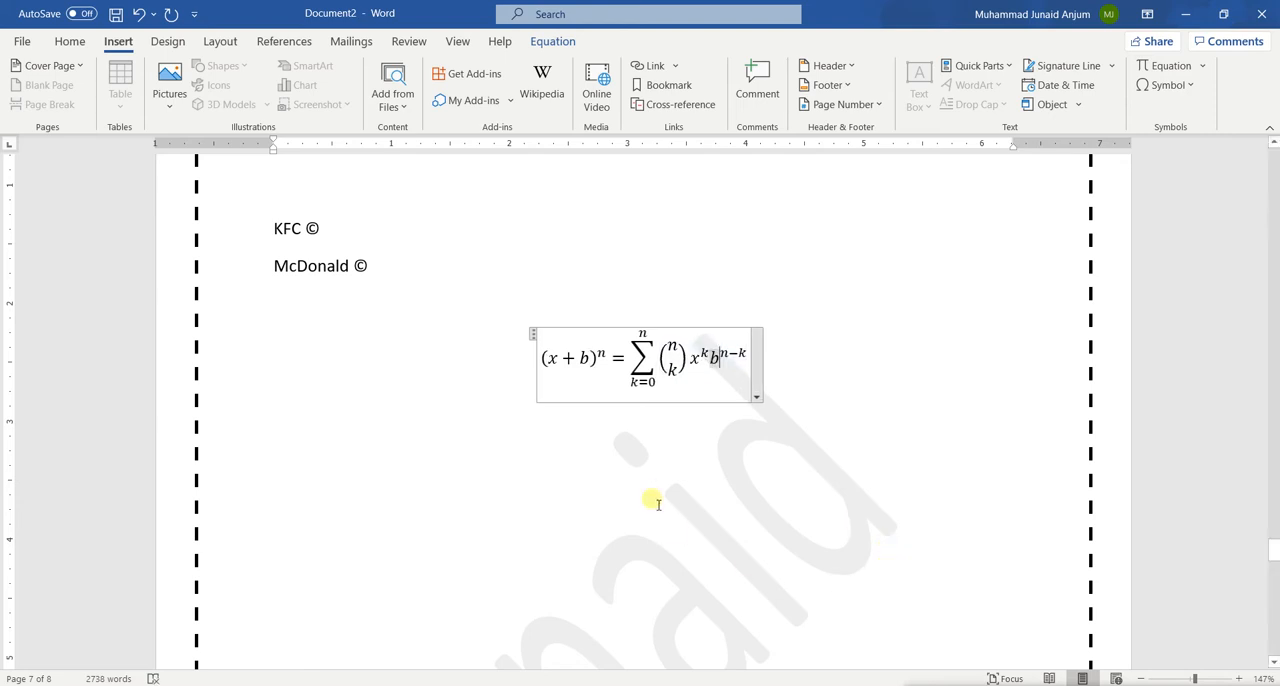
left_click(493, 427)
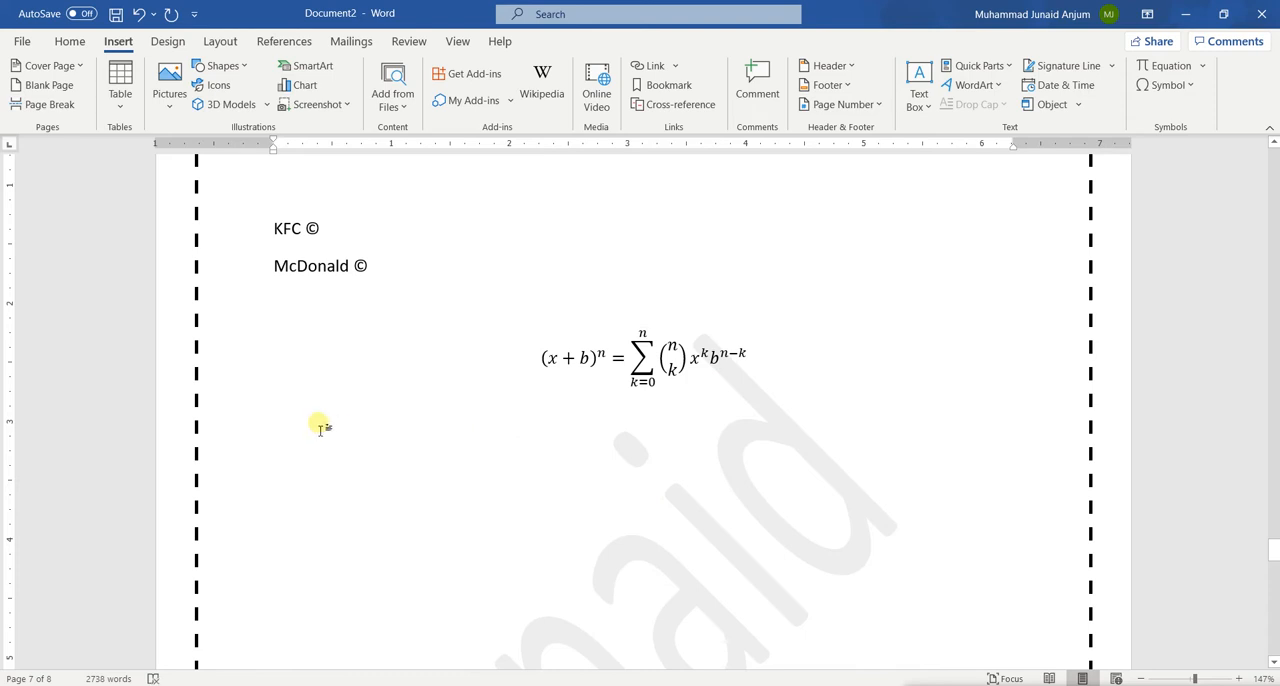
Insert a new blank equation below the binomial one and enter a ± b = using the plus-minus symbol
left_click(1201, 66)
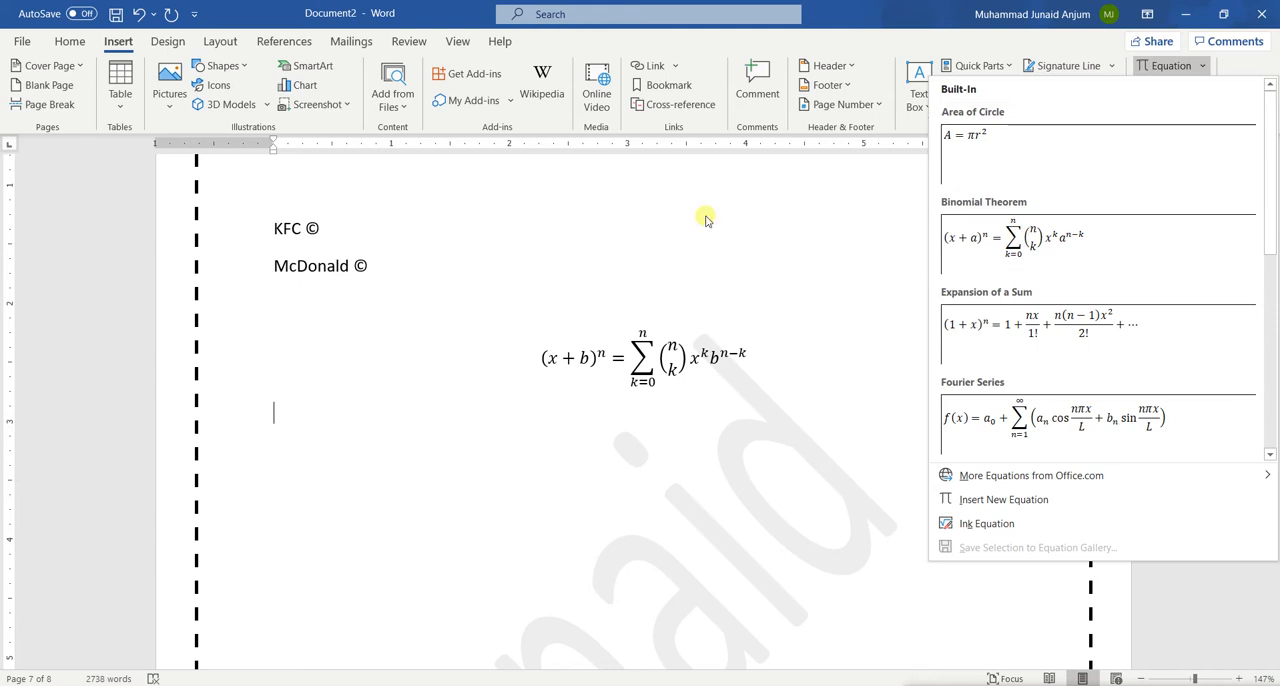
left_click(1165, 66)
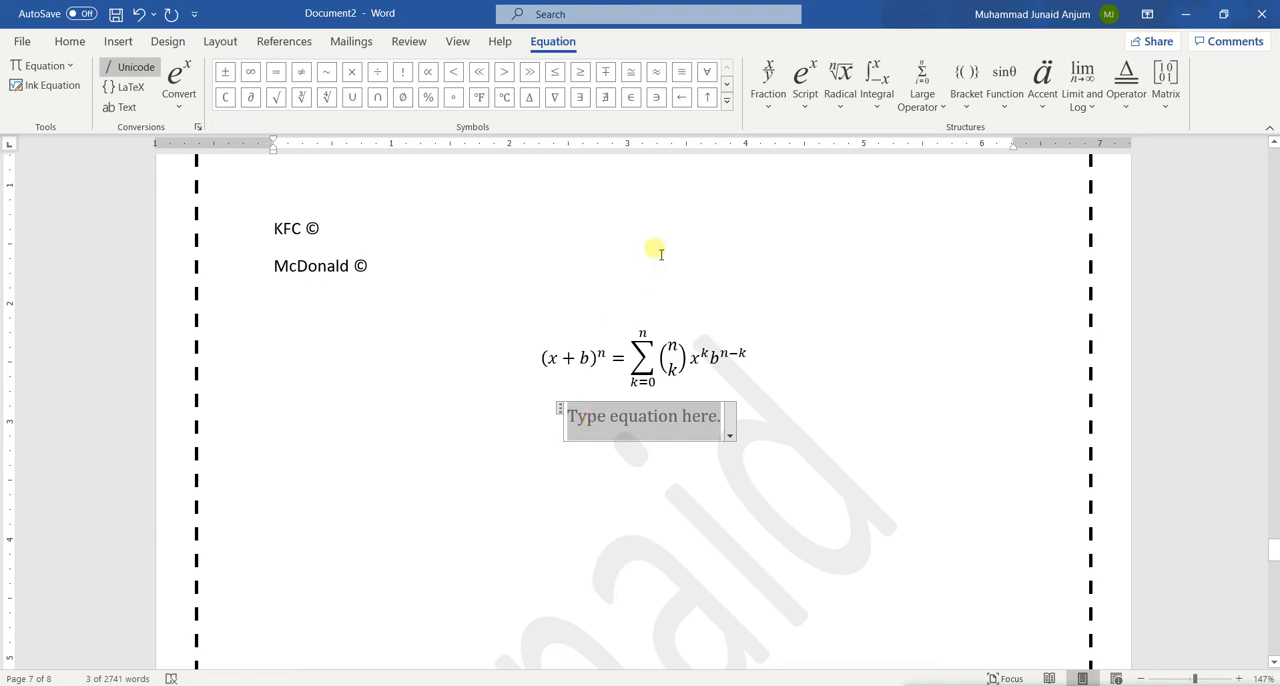
type("a")
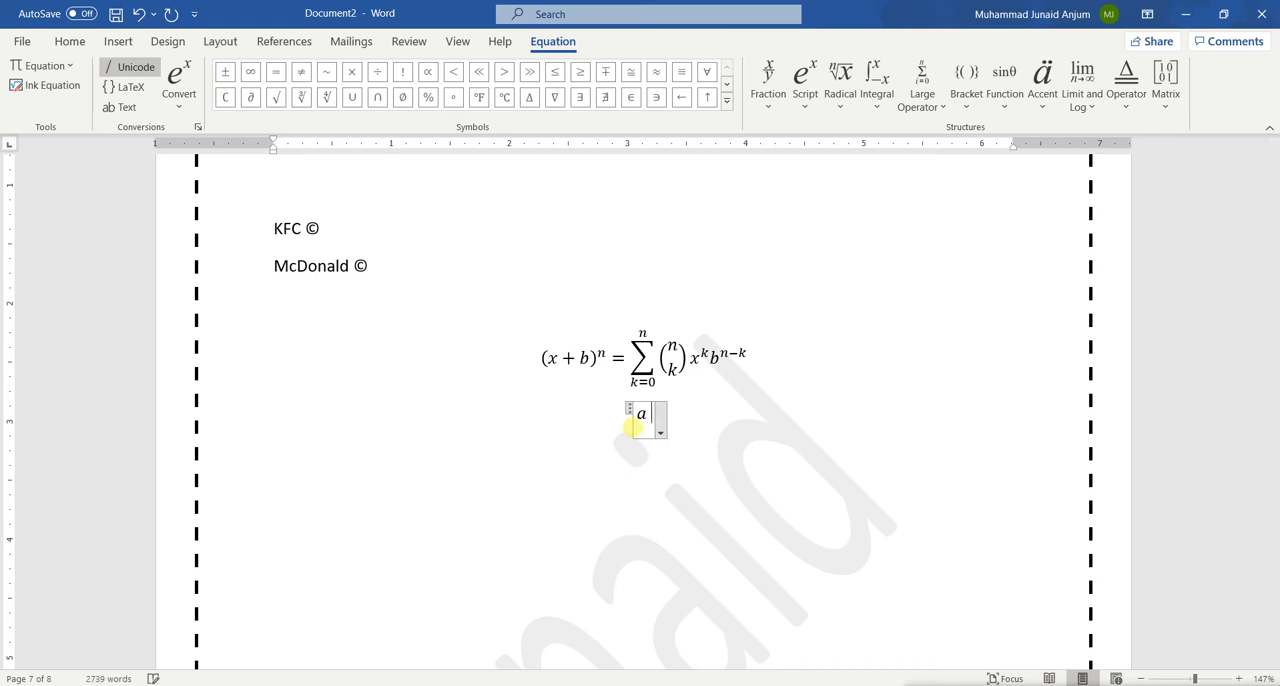
left_click(228, 75)
type("b ")
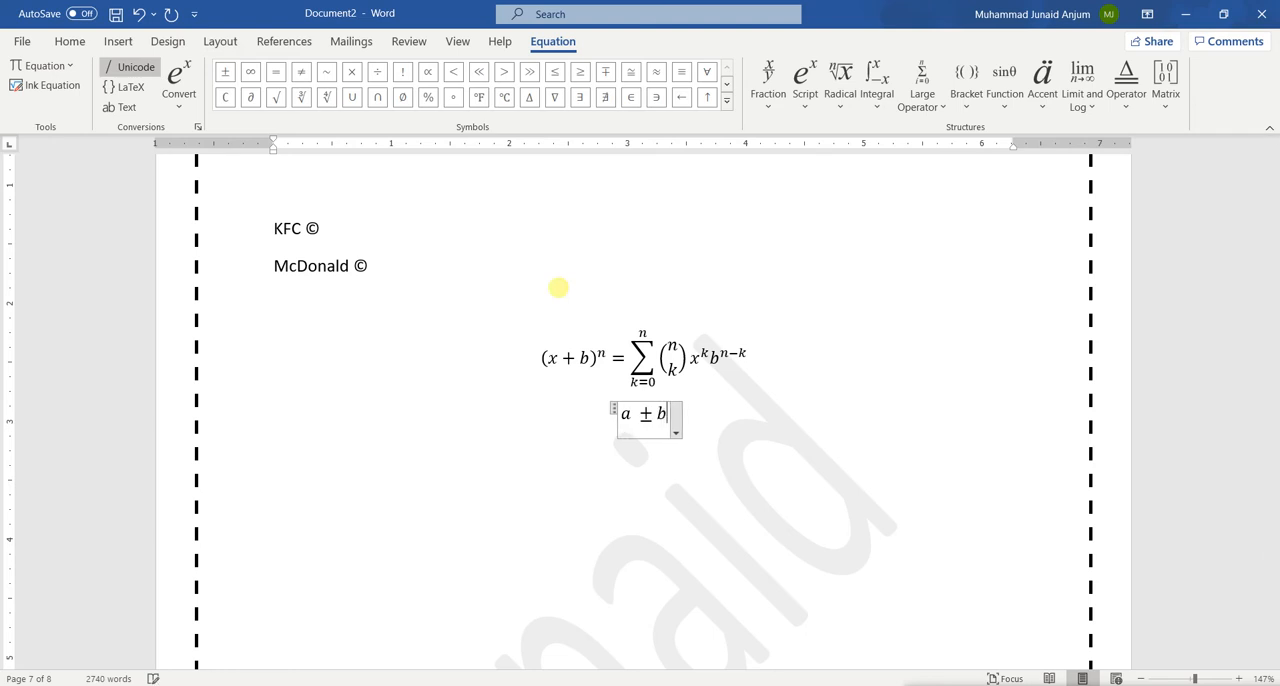
type("=")
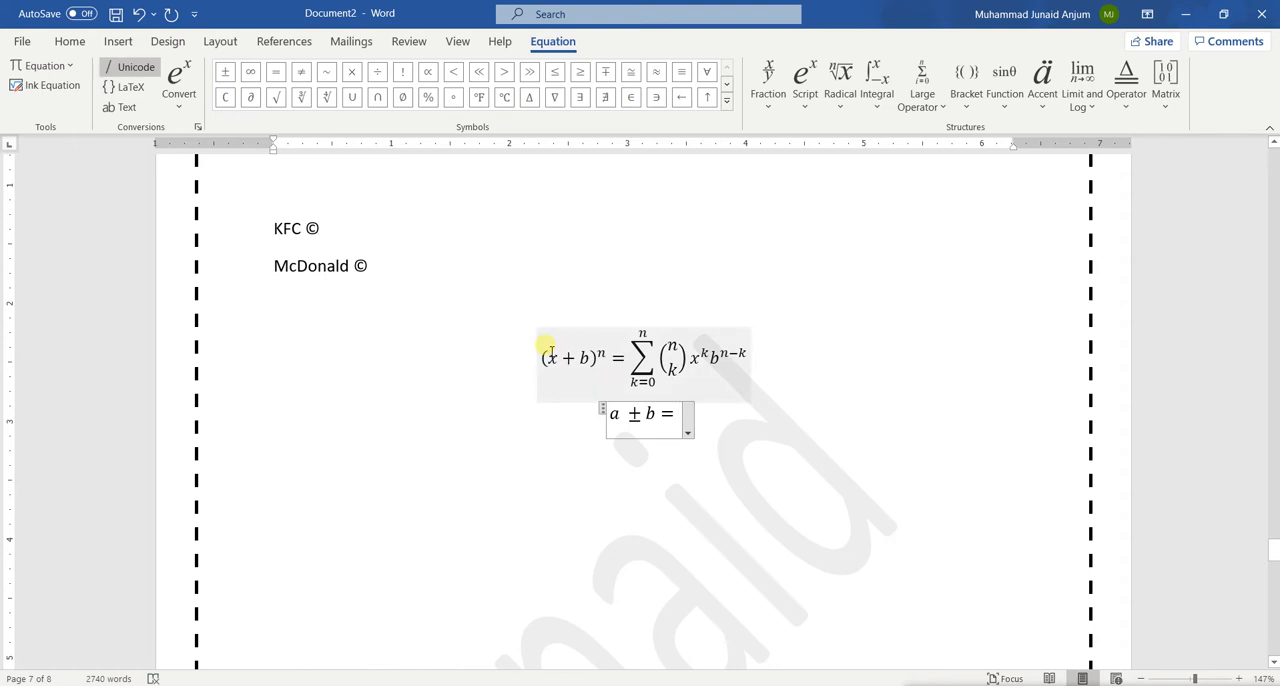
Clear the a ± b = expression from the new equation
key("BackSpace")
key("BackSpace")
key("BackSpace")
key("BackSpace")
key("BackSpace")
key("BackSpace")
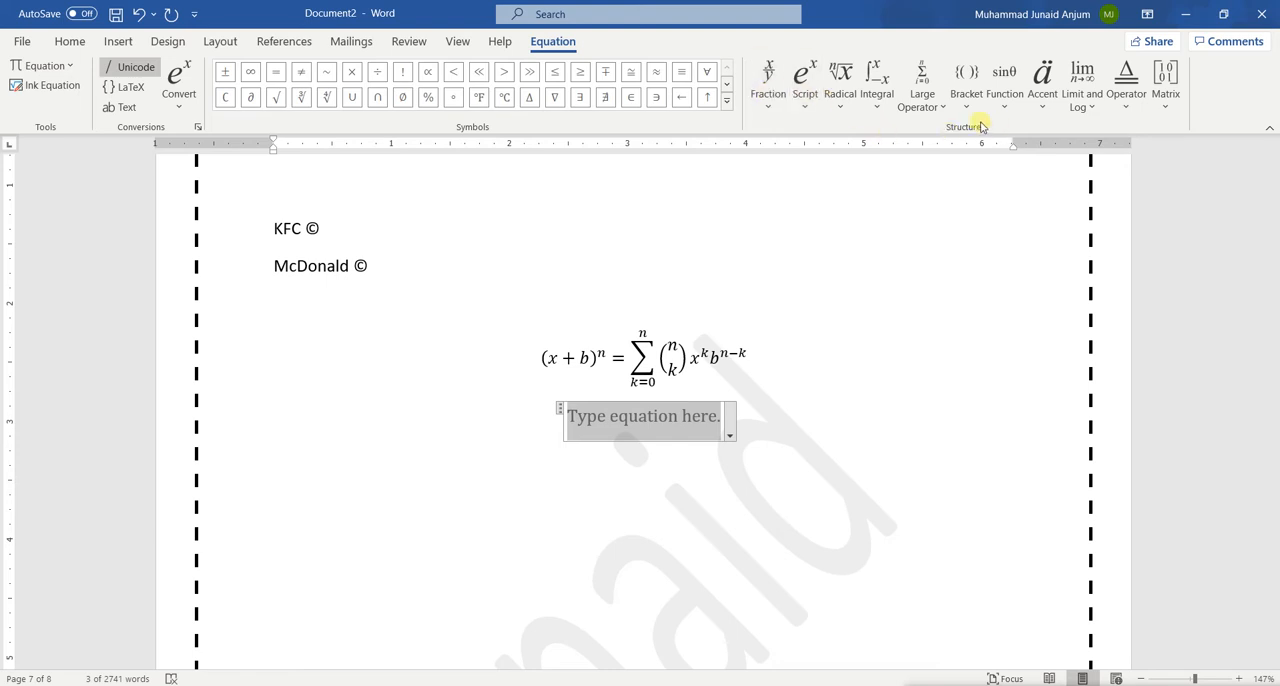
Insert the common fraction dy/dx into the empty equation and delete the whole equation again
left_click(805, 90)
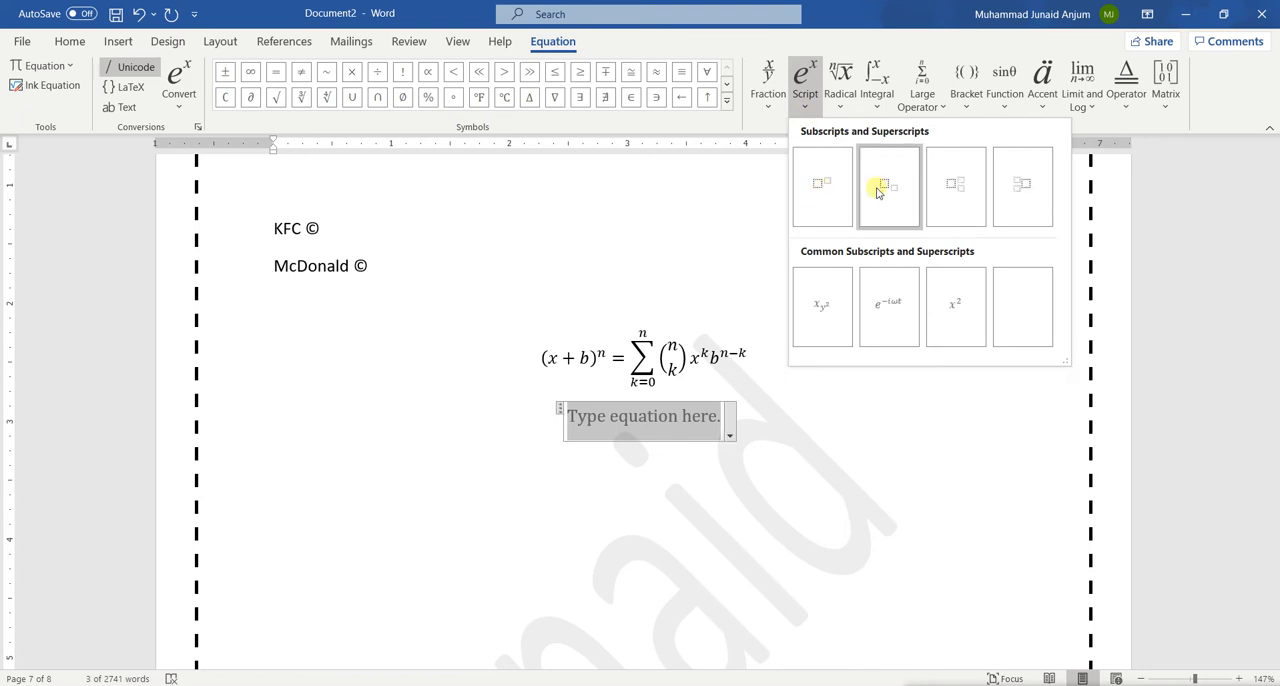
left_click(811, 114)
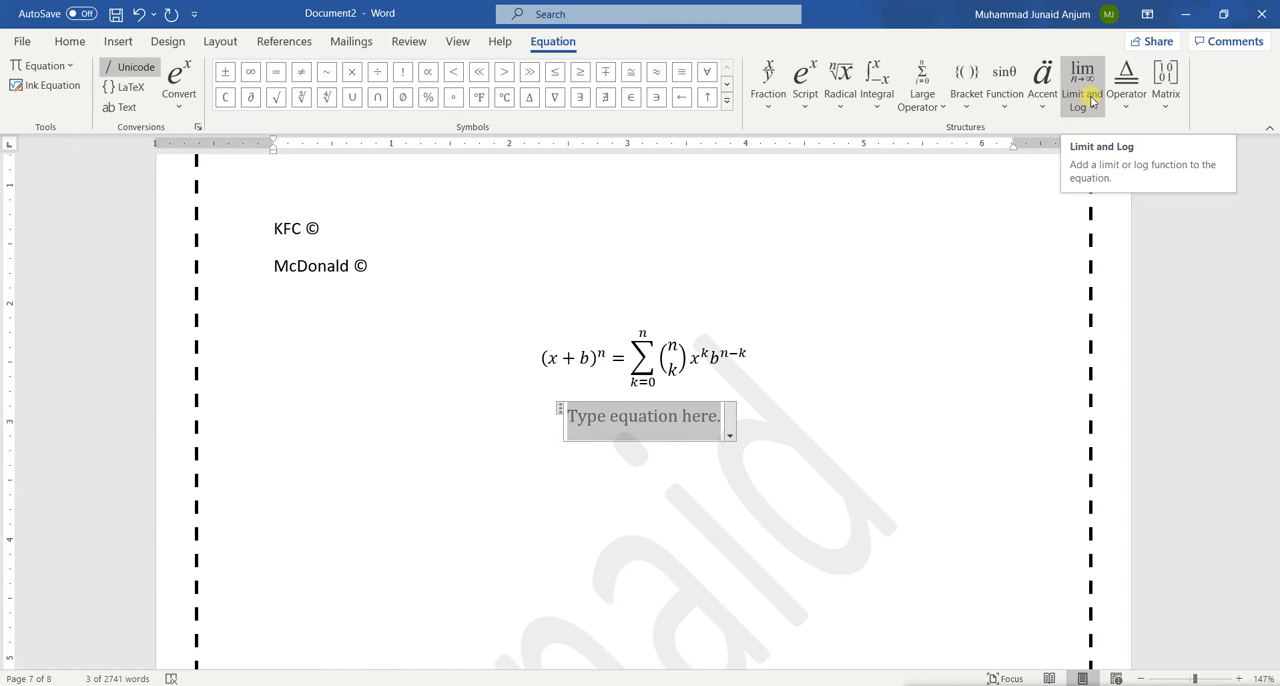
left_click(780, 120)
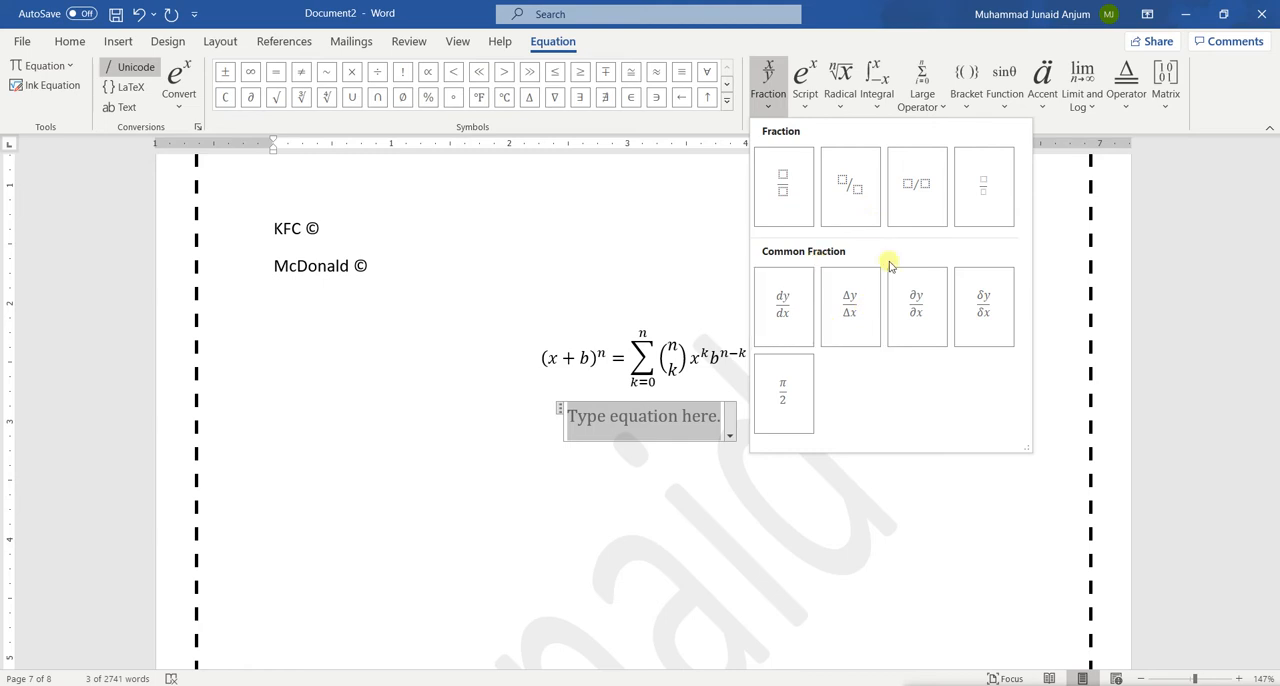
left_click(793, 316)
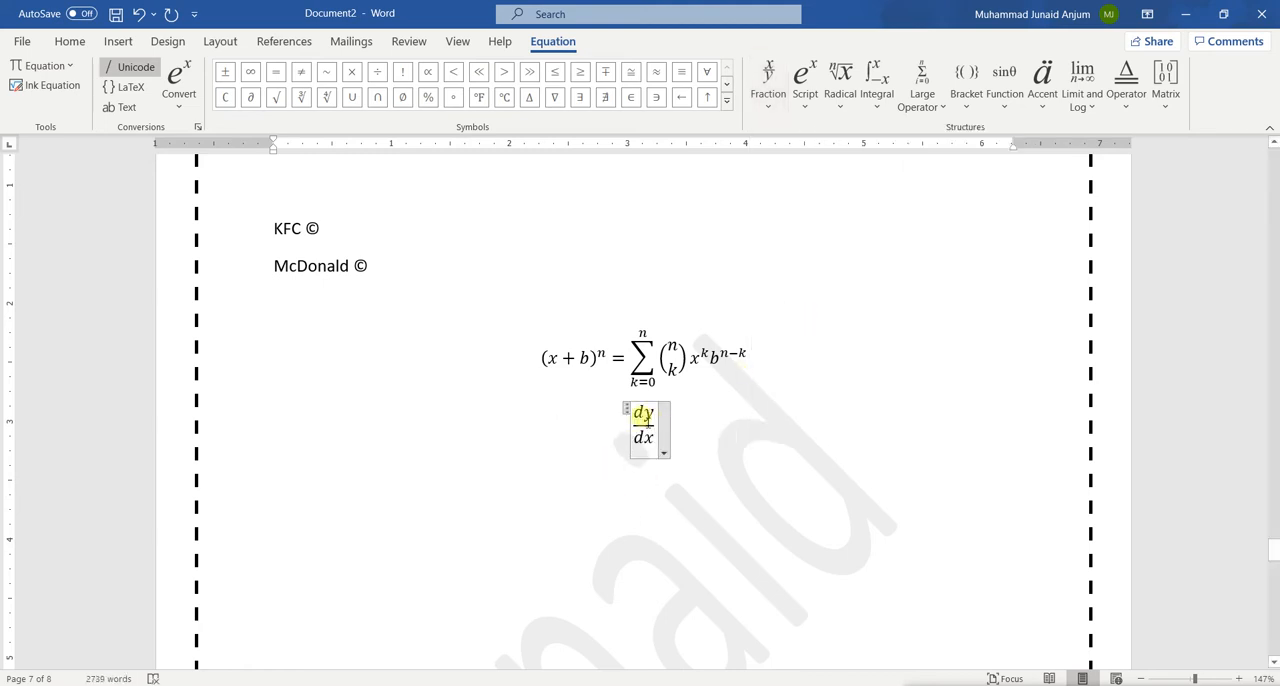
key("BackSpace")
key("BackSpace")
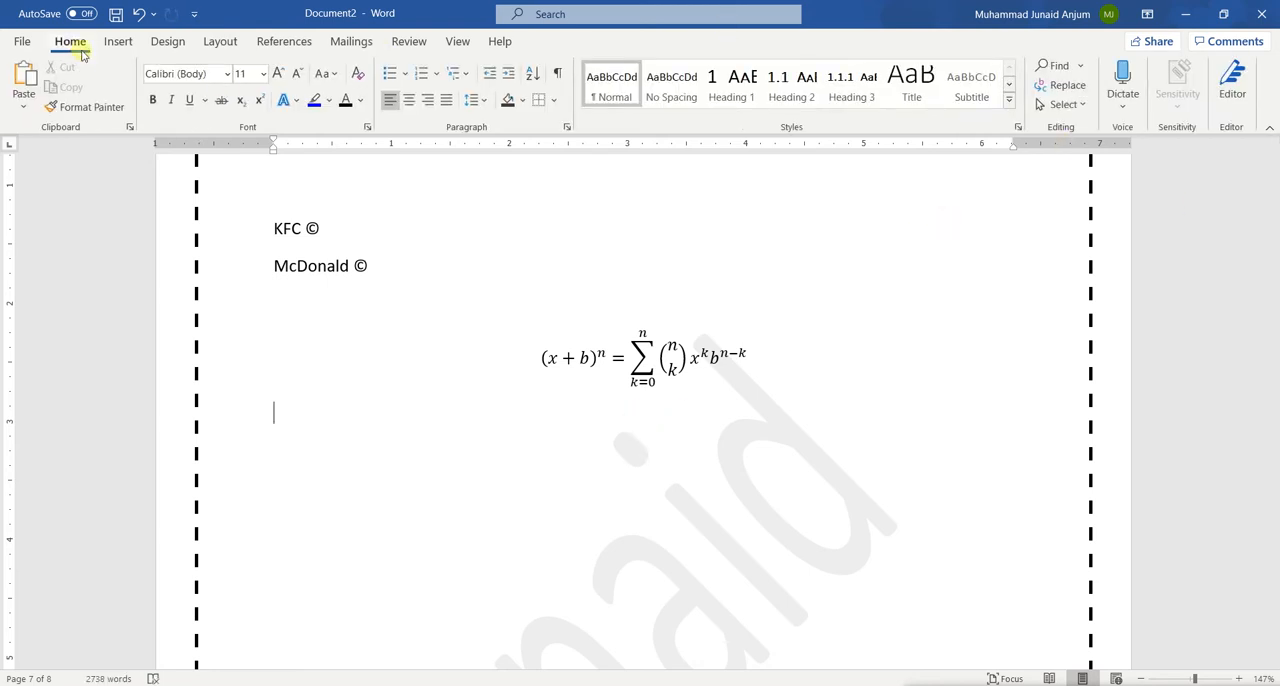
Insert a new blank equation below the binomial one and add an empty skewed fraction to it
left_click(118, 45)
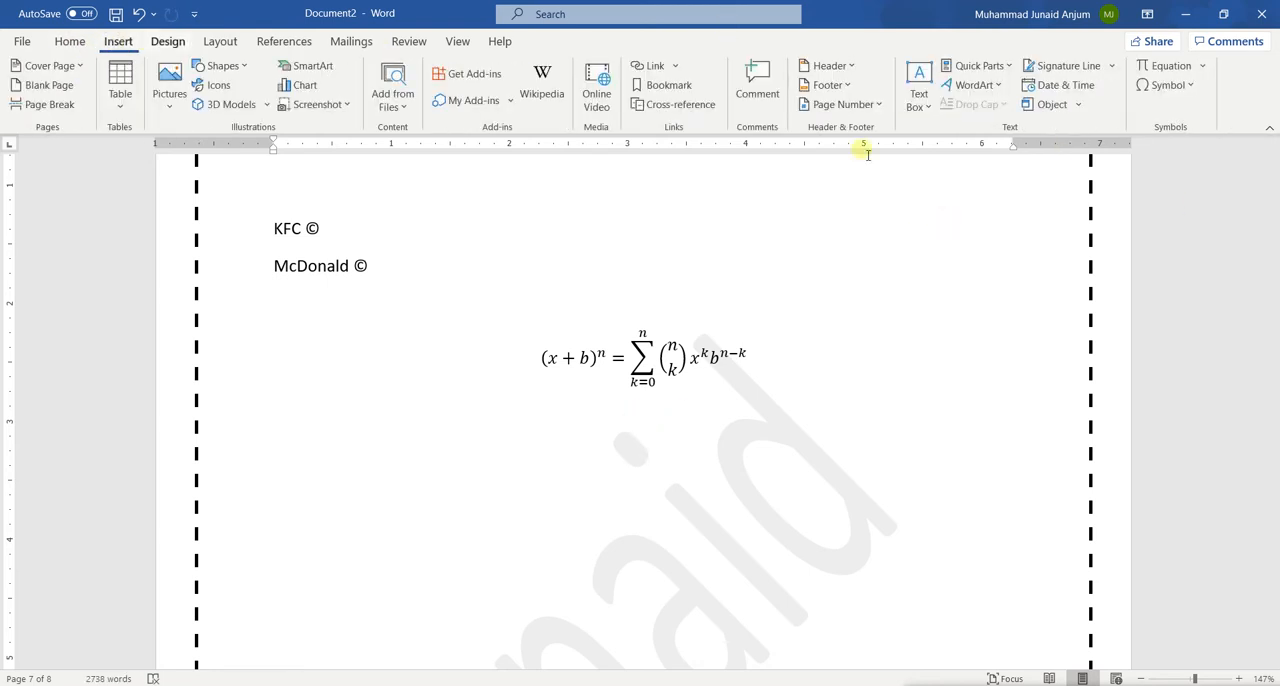
left_click(1160, 68)
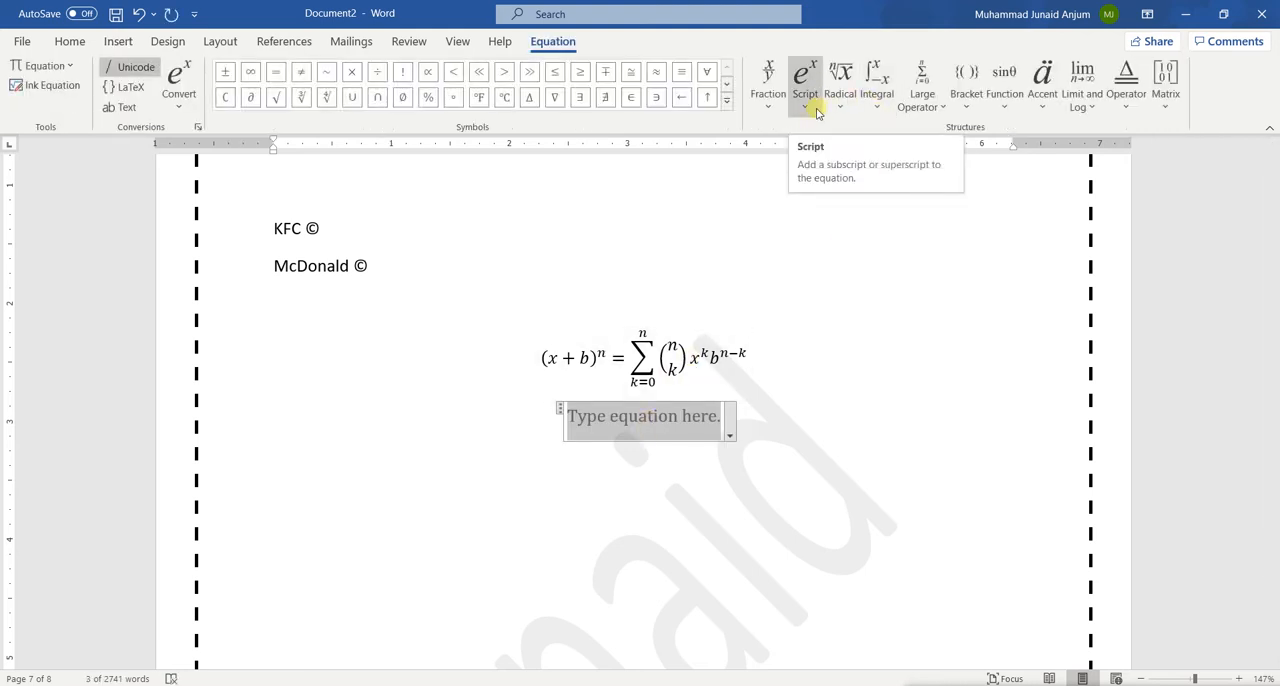
left_click(769, 100)
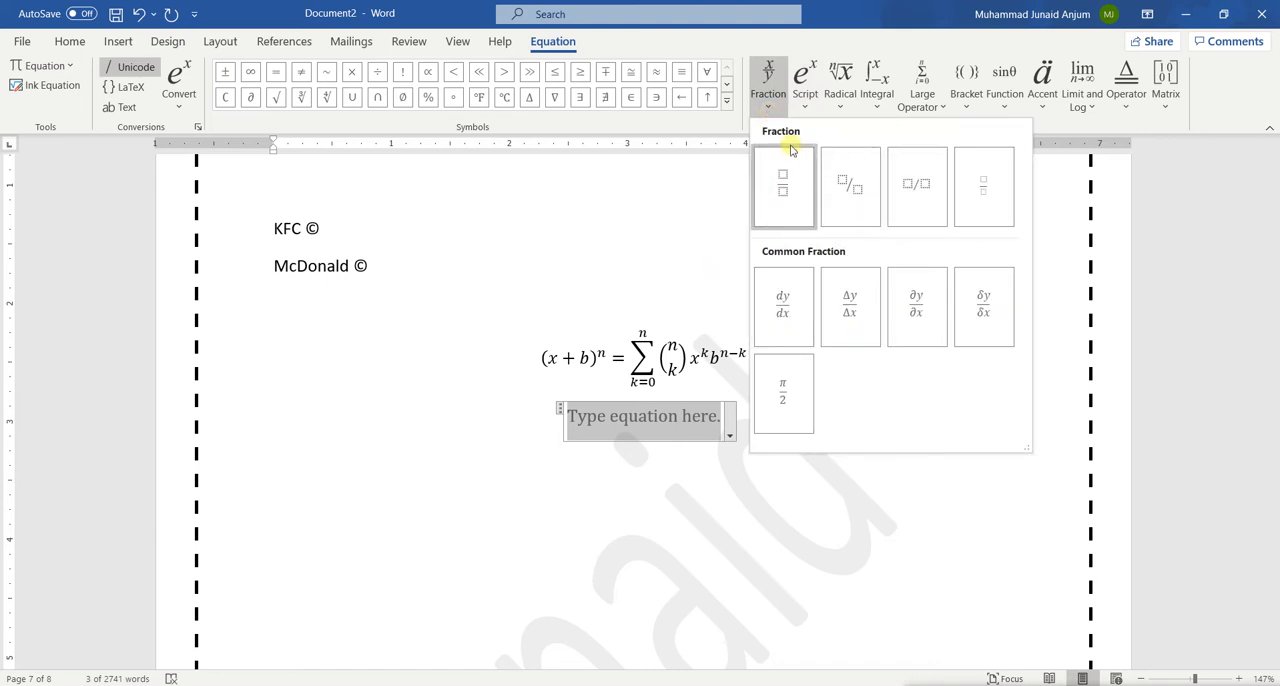
left_click(847, 187)
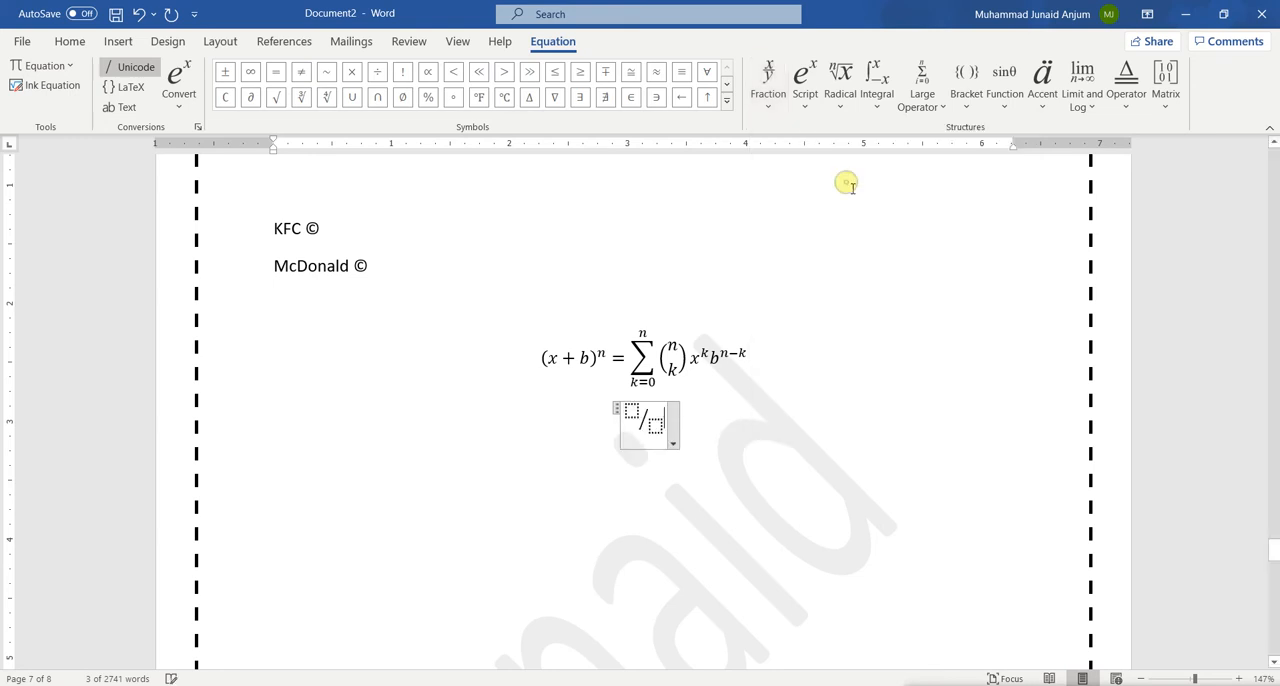
Fill the skewed fraction with a as the numerator and b as the denominator
left_click(633, 413)
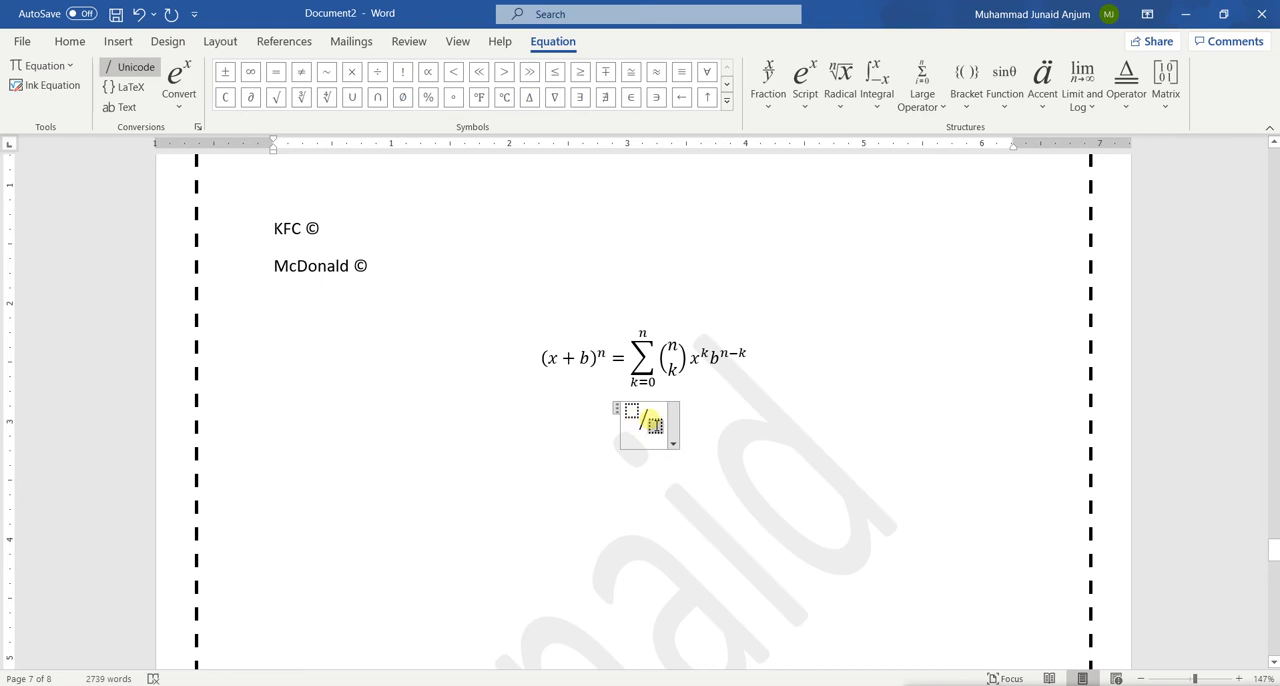
left_click(652, 424)
key("Left")
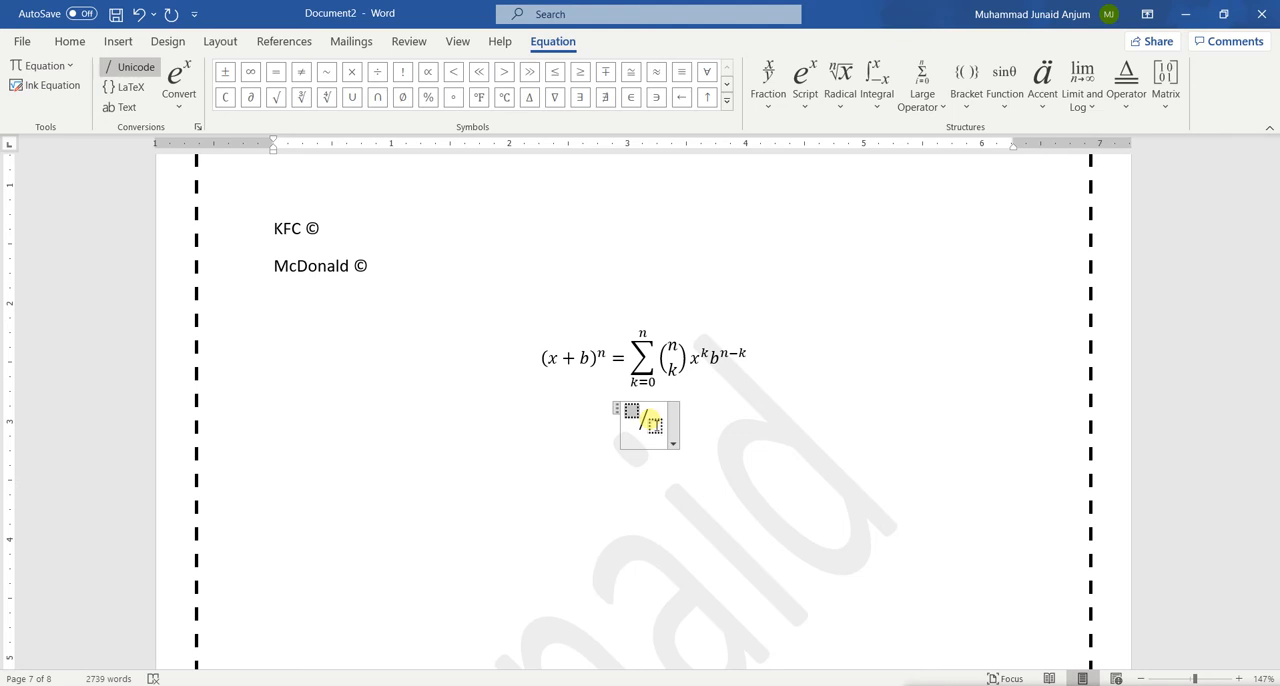
left_click(632, 412)
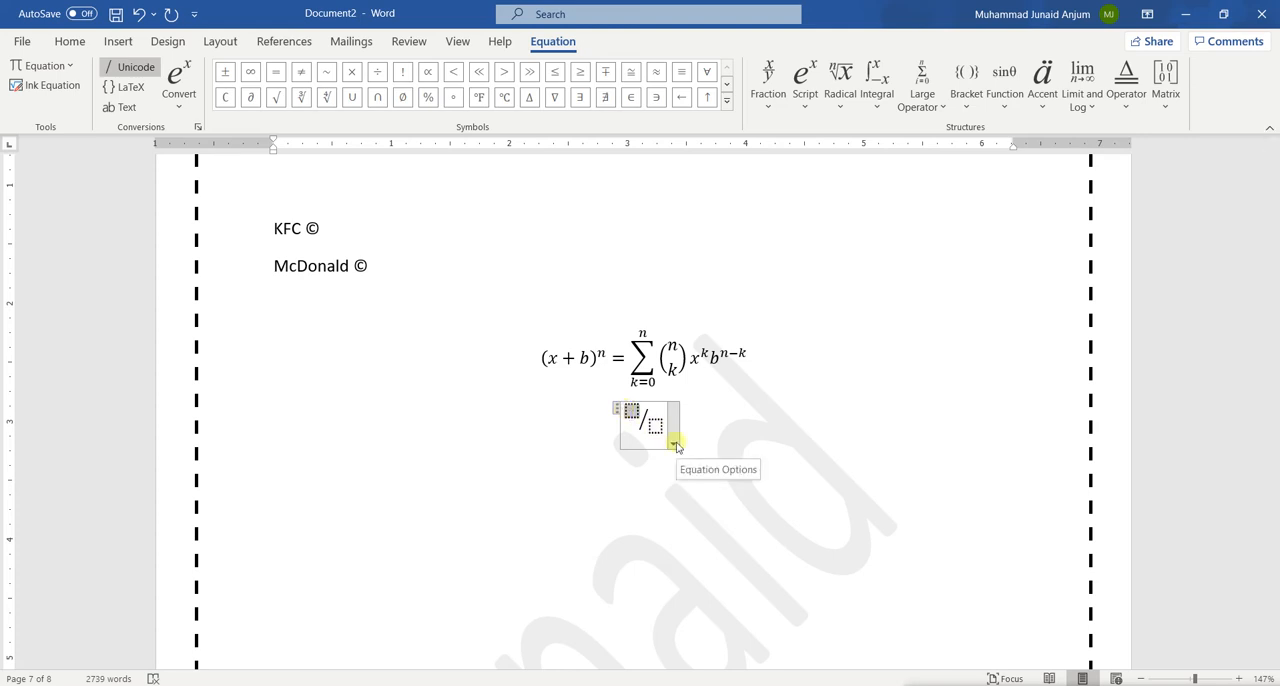
type("a")
left_click(654, 420)
type("b ")
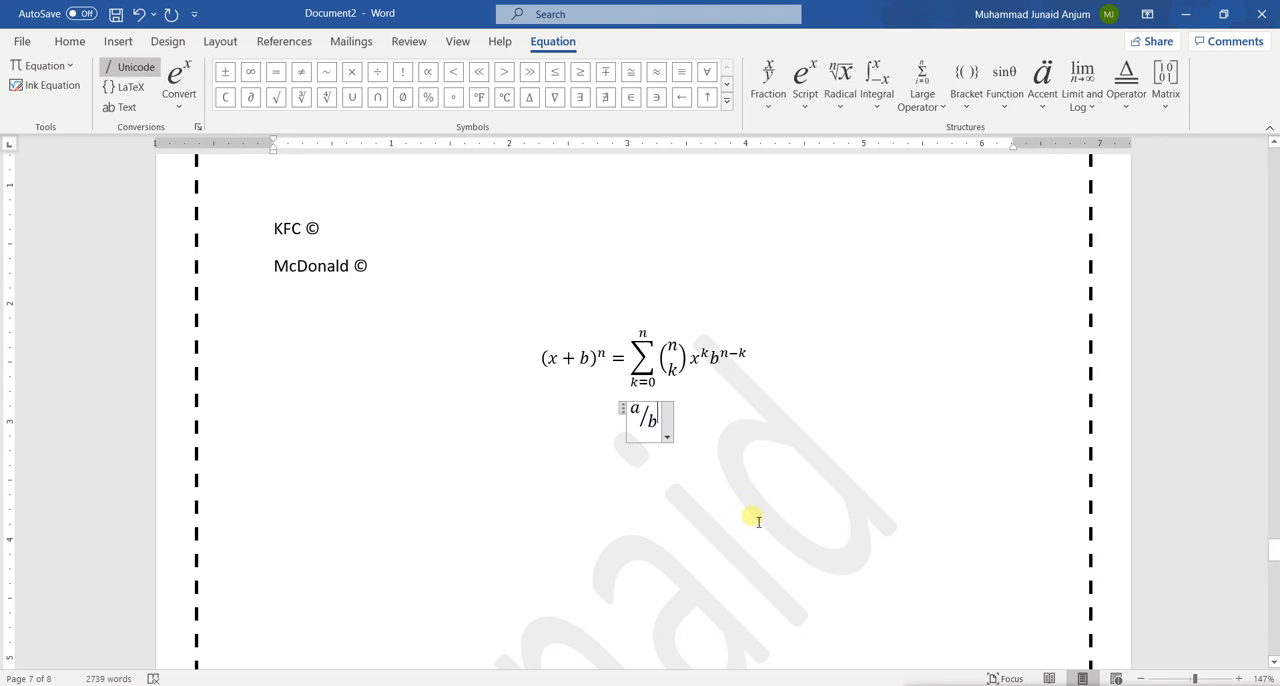
type("=")
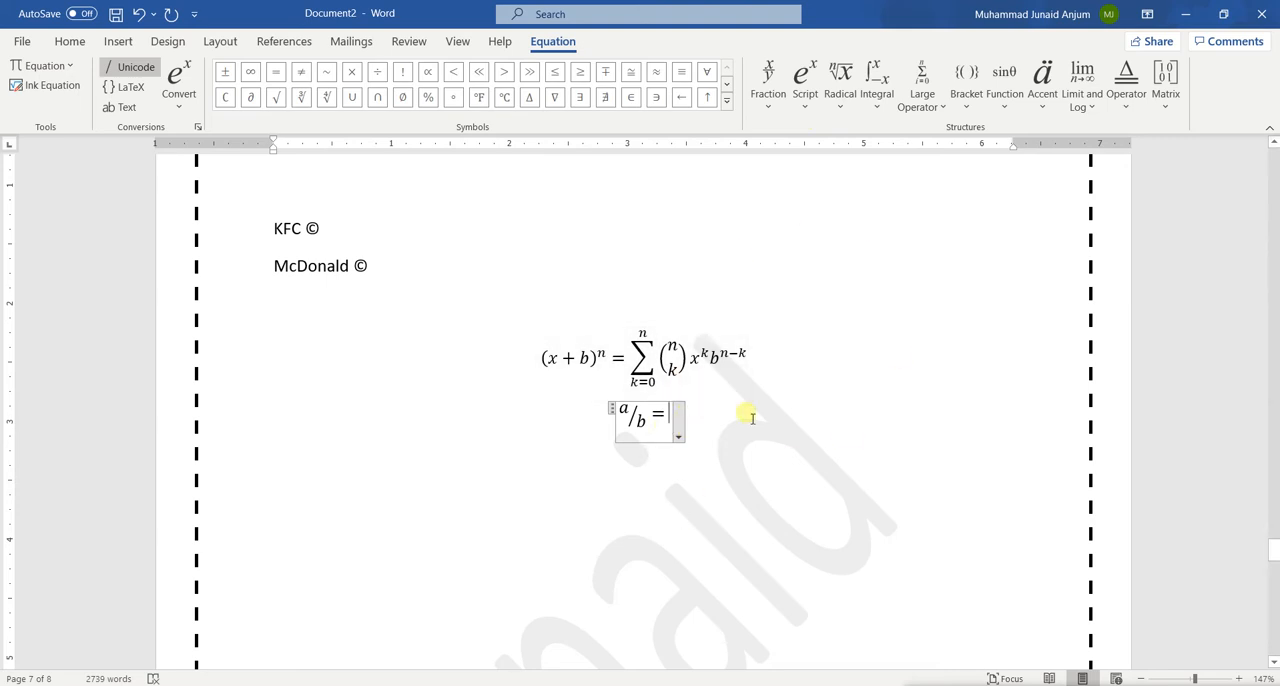
Add an equals sign after the a/b fraction and remove it again
key("BackSpace")
key("BackSpace")
key("Left")
key("Right")
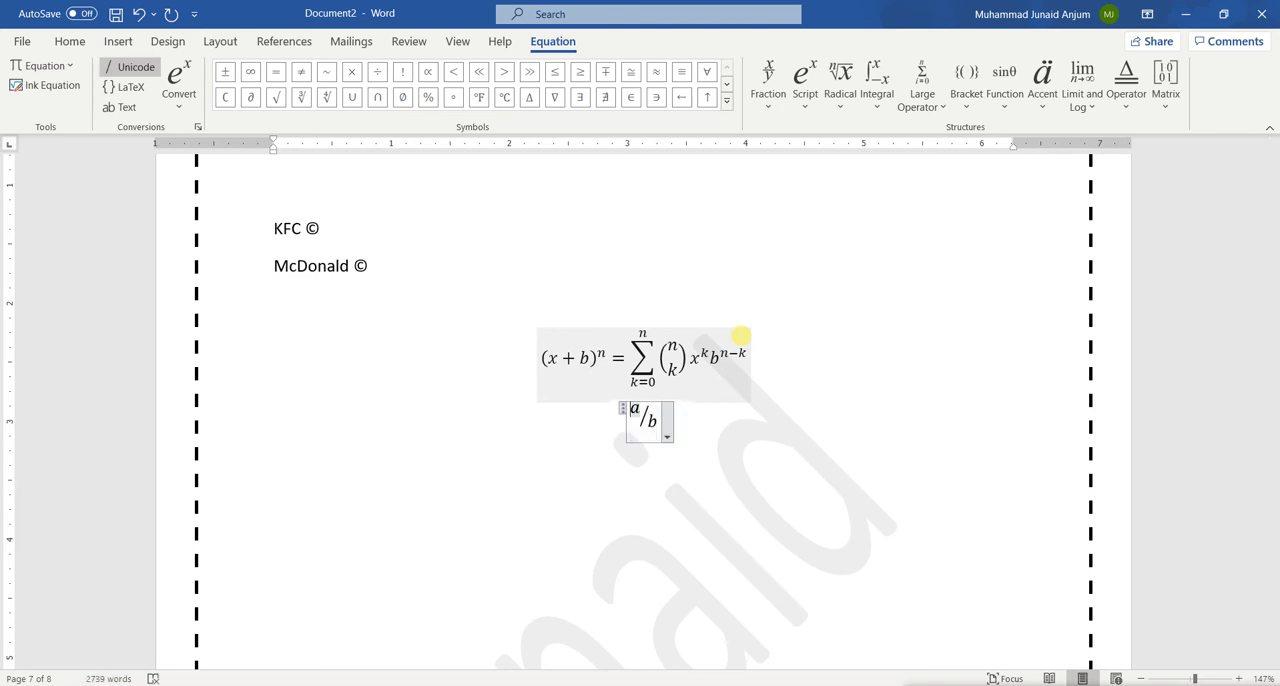
Clear the b from the denominator of the skewed fraction, keeping a as the numerator
key("BackSpace")
key("Right")
key("Left")
key("BackSpace")
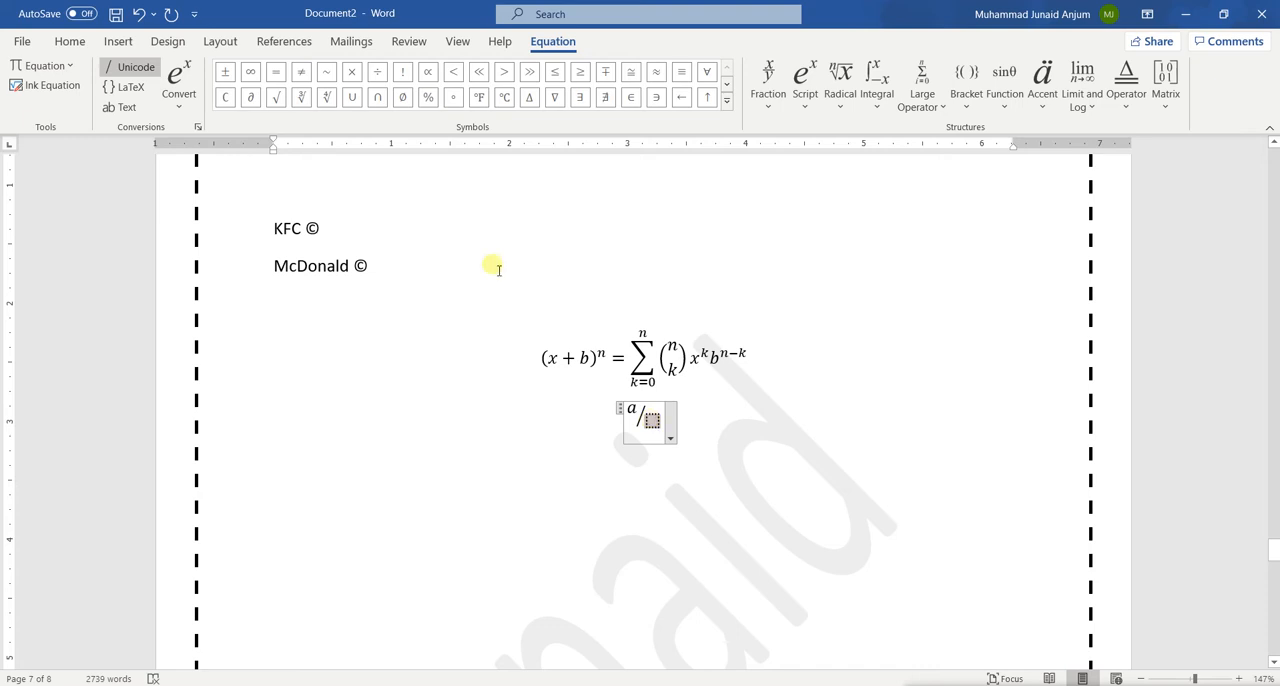
Insert a superscript structure in the empty denominator and fill it with base e and exponent b
left_click(69, 41)
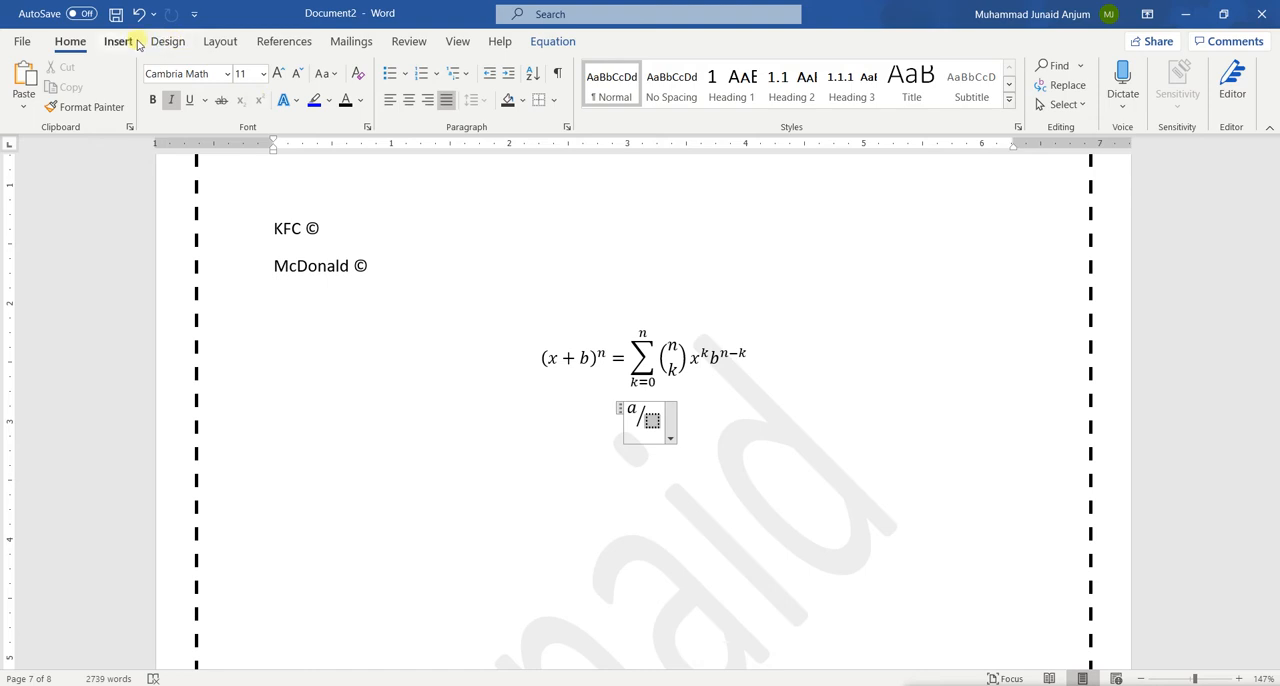
left_click(553, 41)
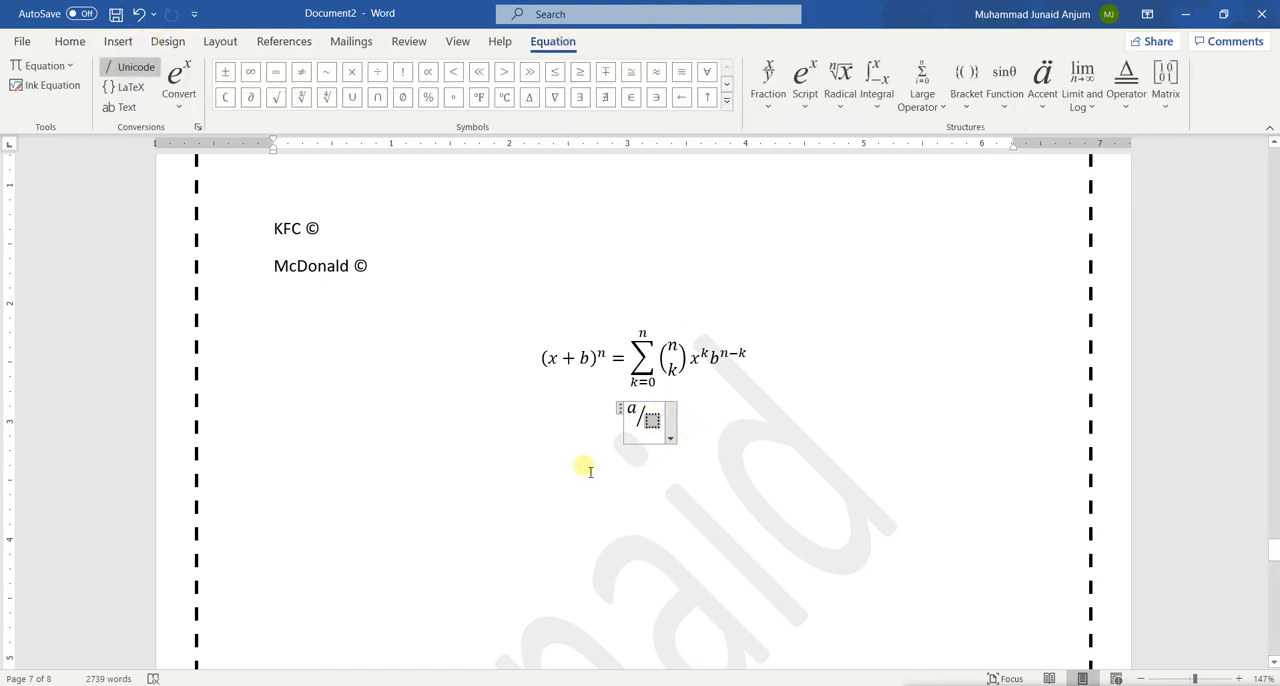
left_click(805, 106)
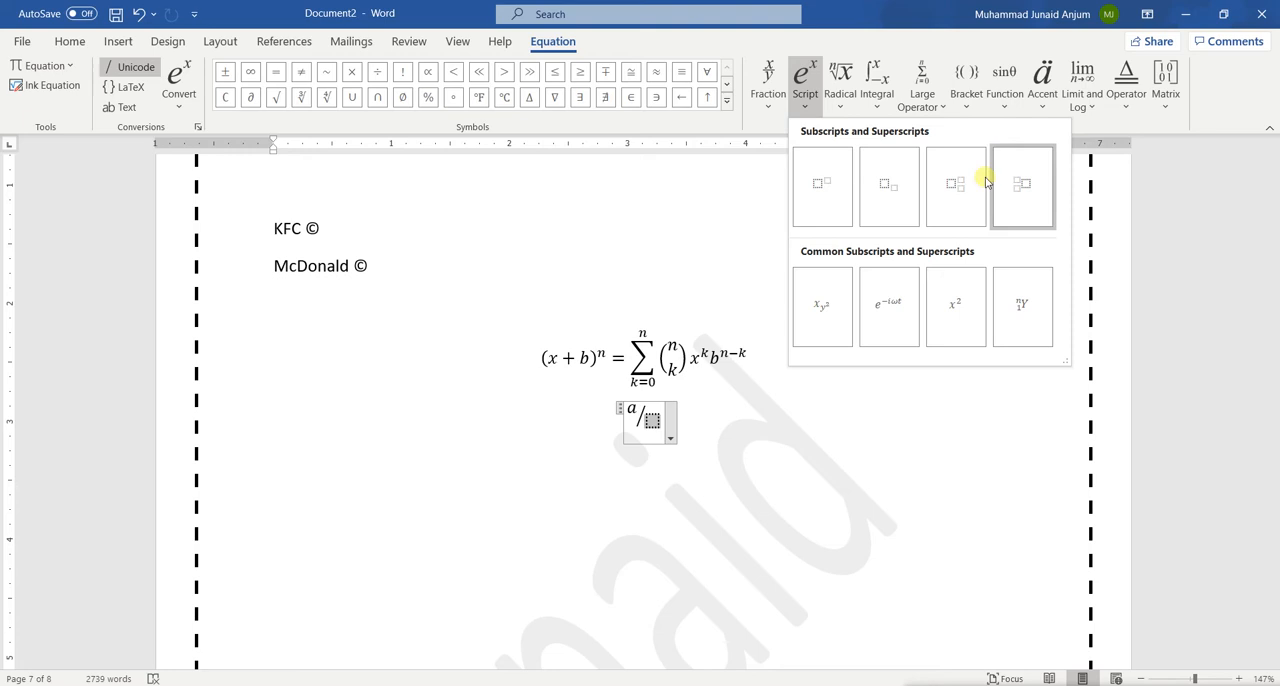
left_click(835, 191)
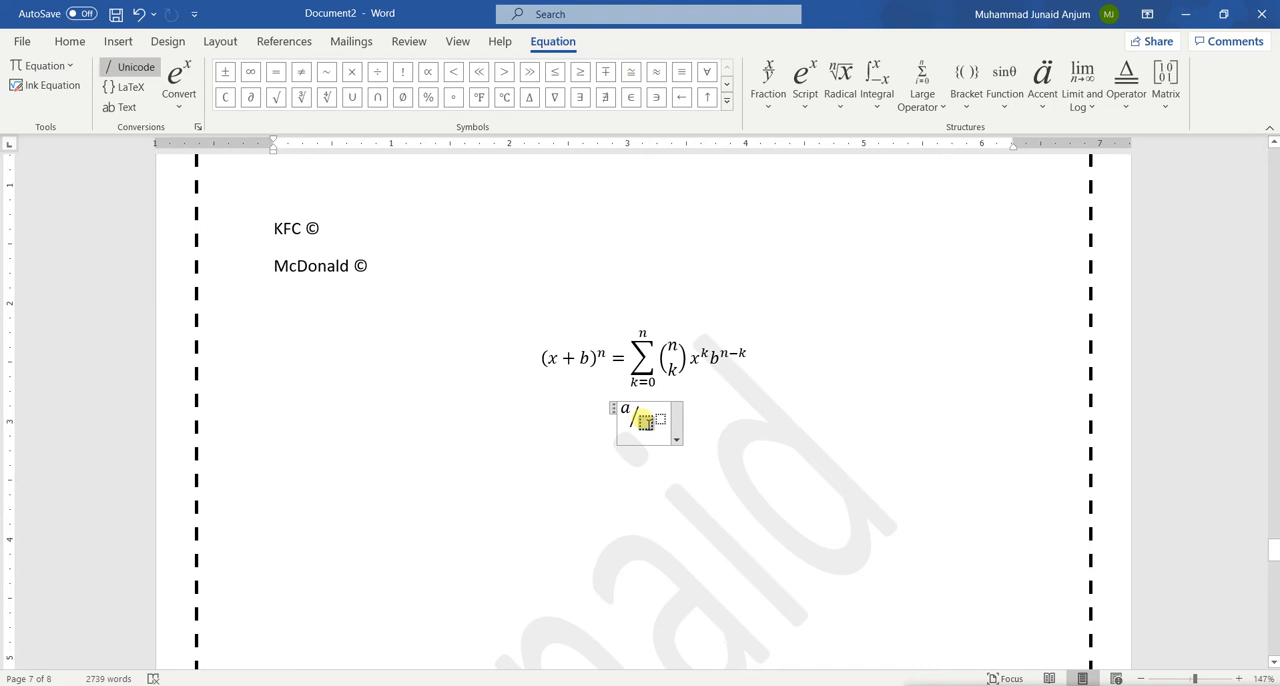
type("e")
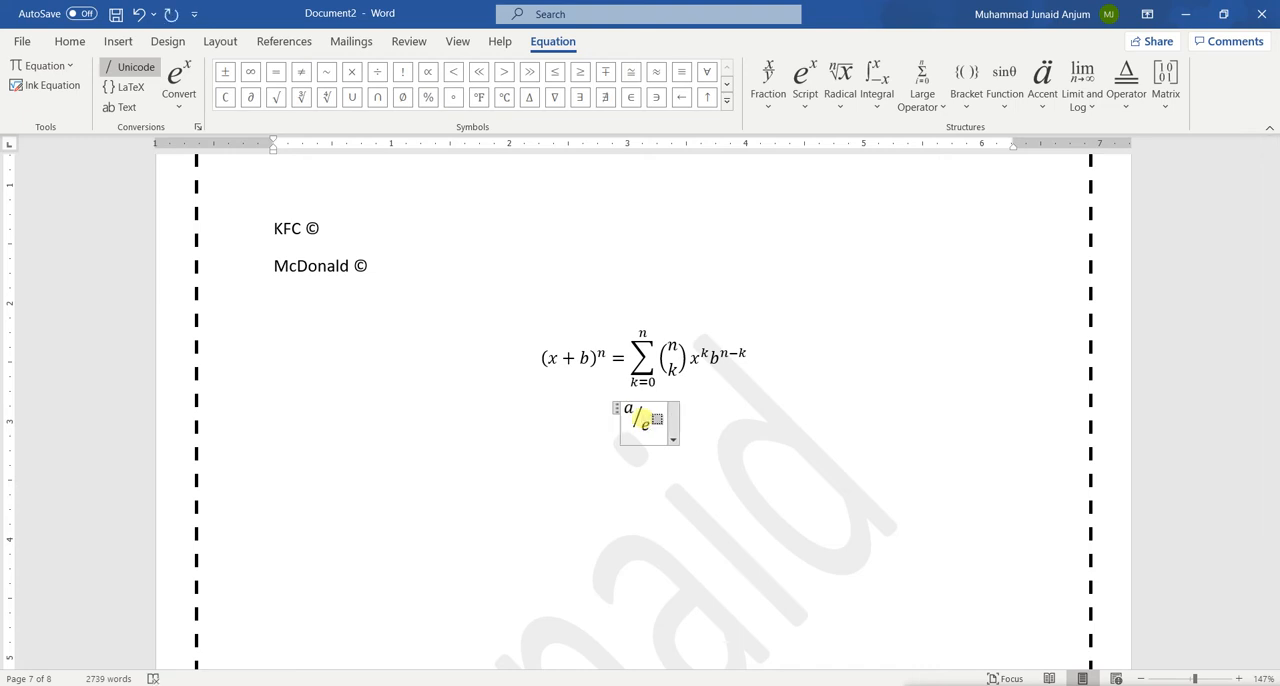
left_click(657, 417)
type("b")
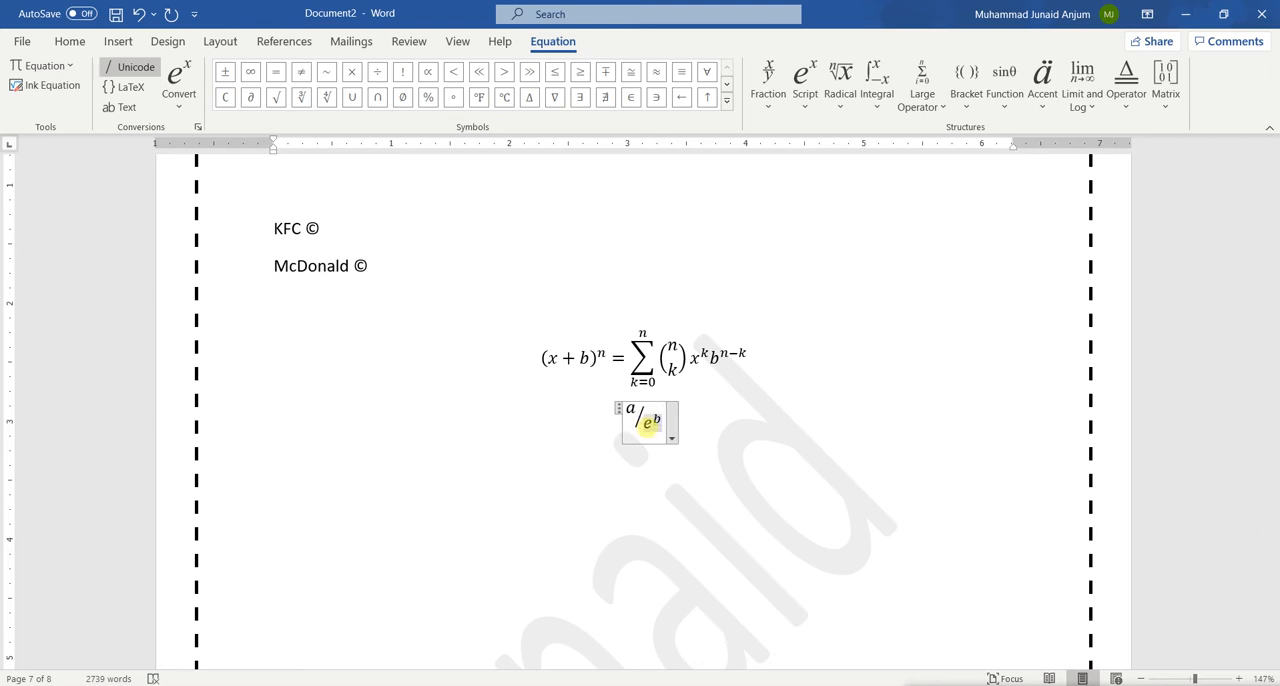
key("Right")
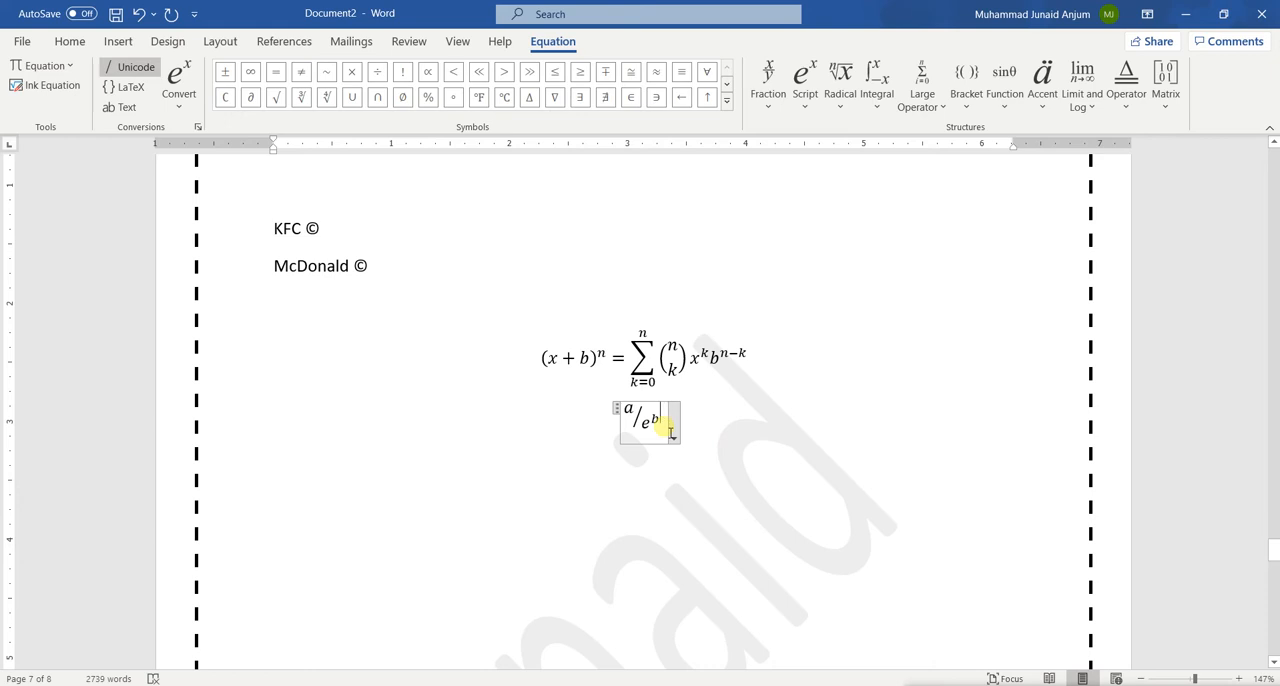
Clear the whole e^b expression from the fraction's denominator
type("+")
key("BackSpace")
key("BackSpace")
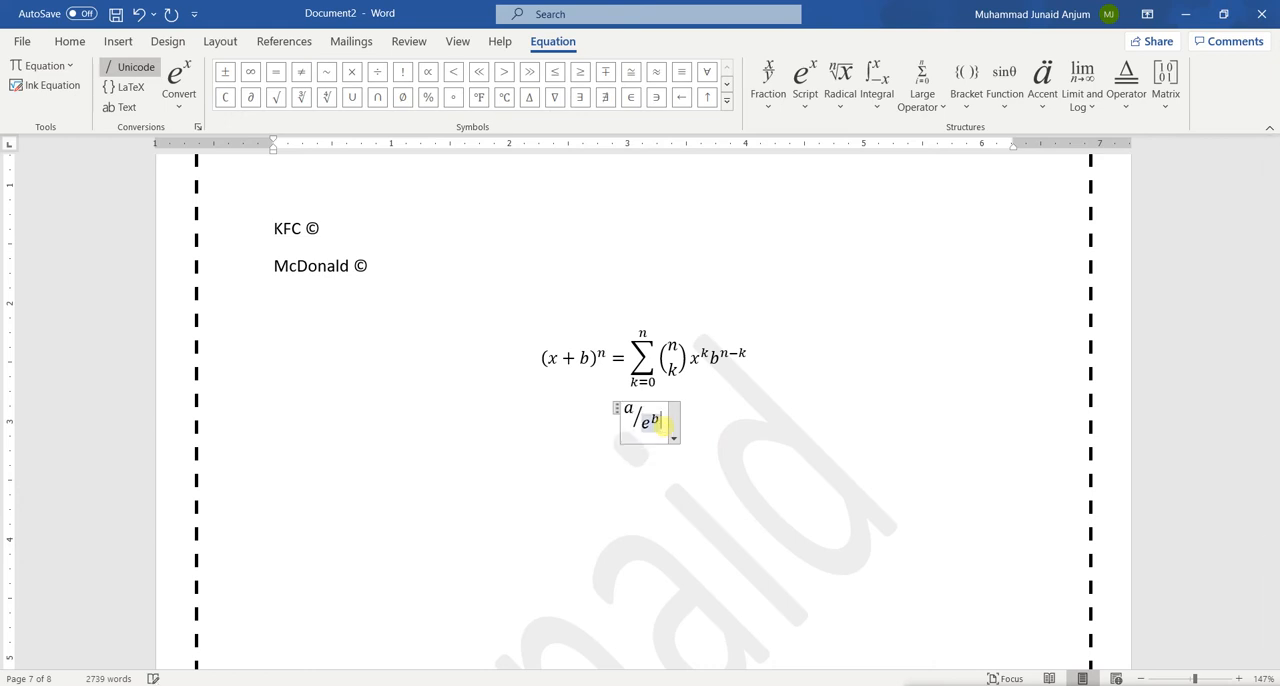
key("BackSpace")
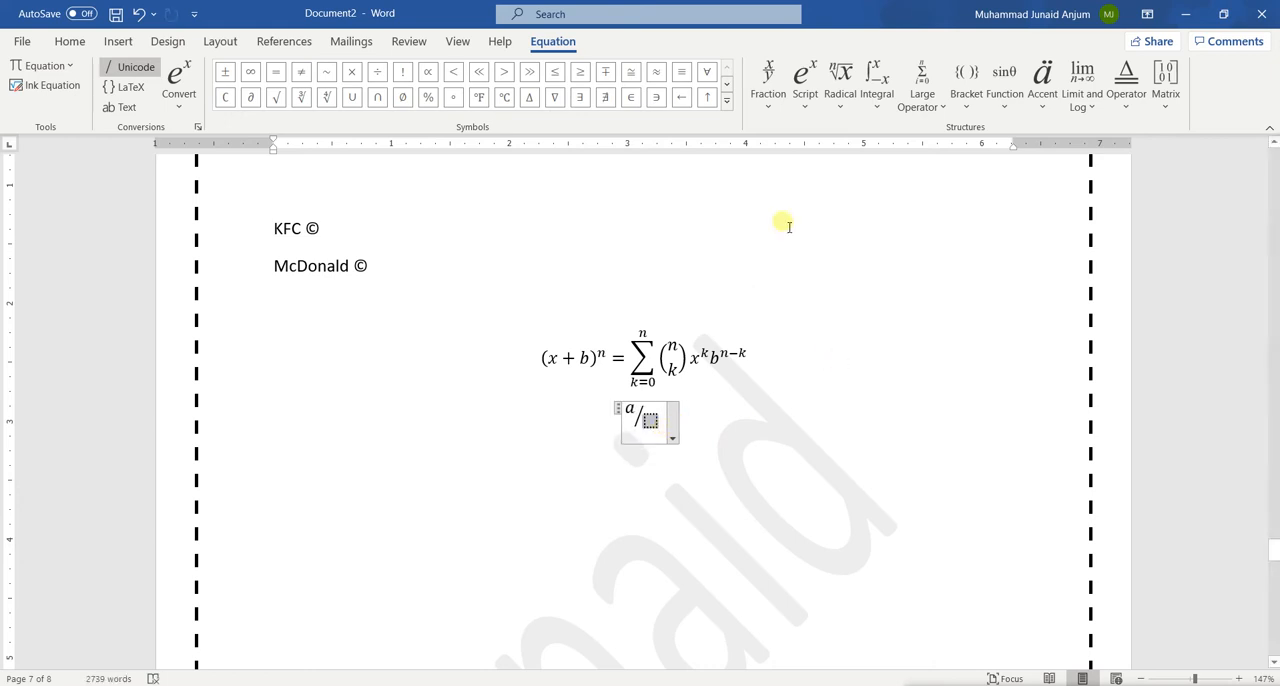
Insert the plain summation operator without limits in the denominator and delete it again
left_click(938, 108)
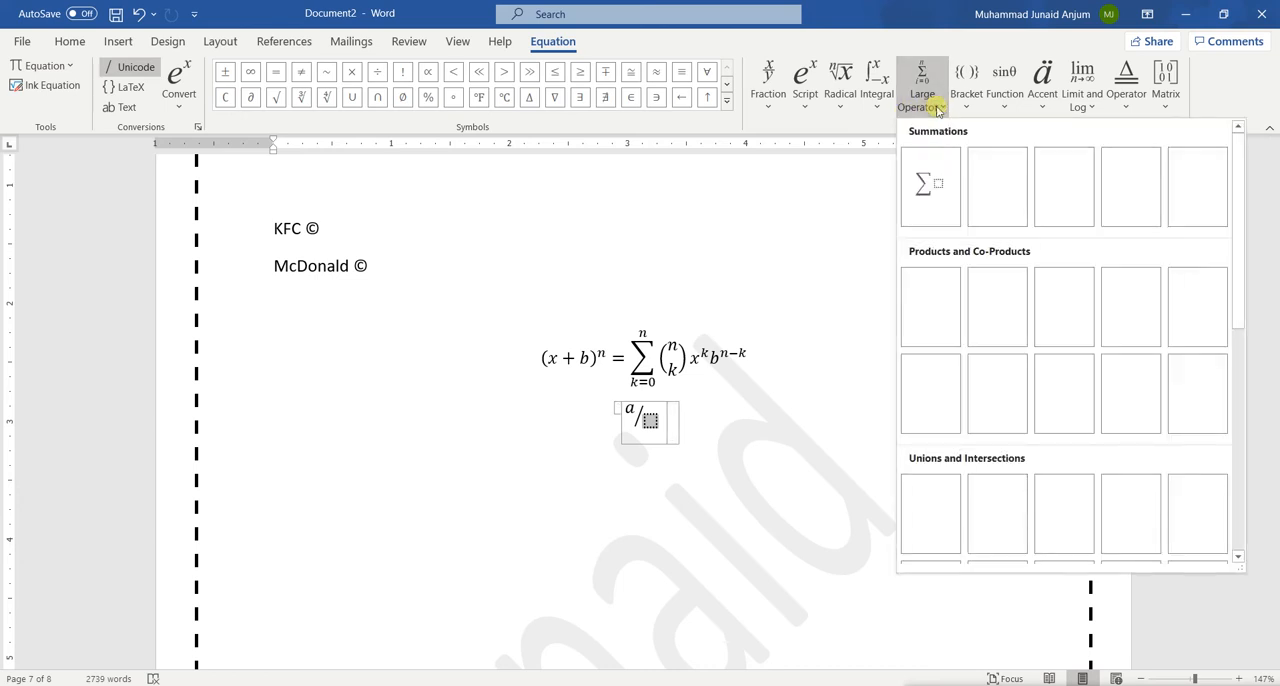
left_click(950, 200)
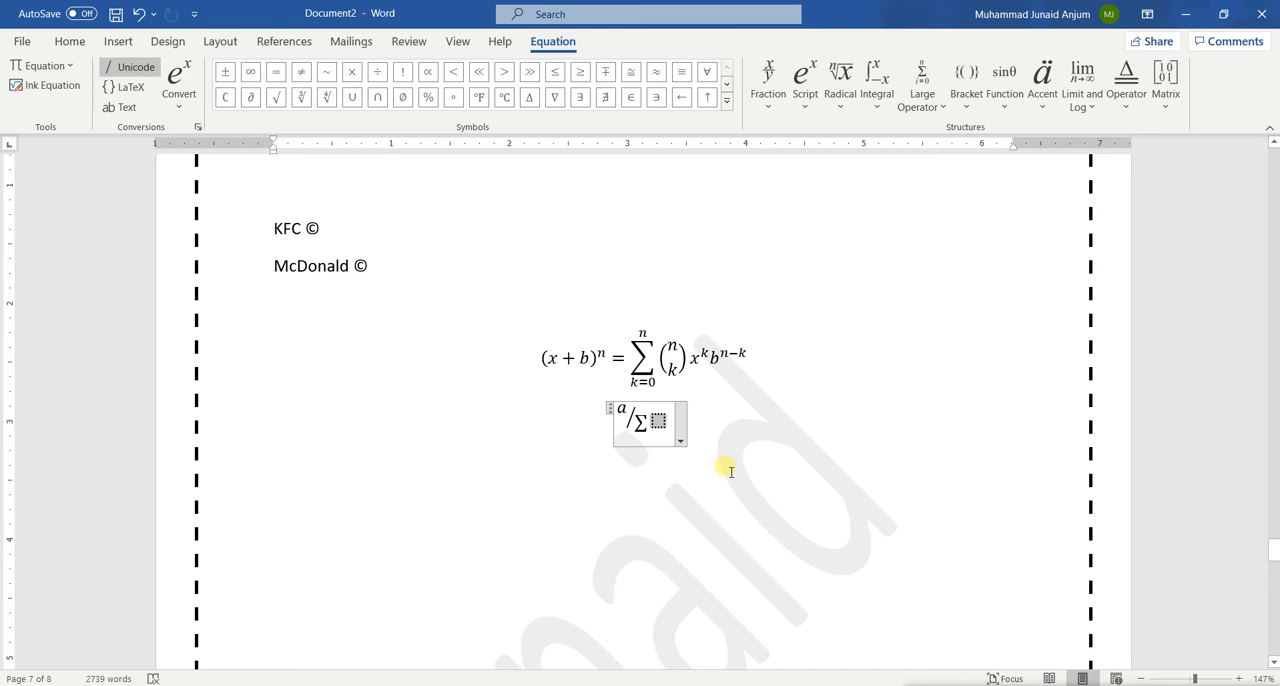
key("BackSpace")
key("BackSpace")
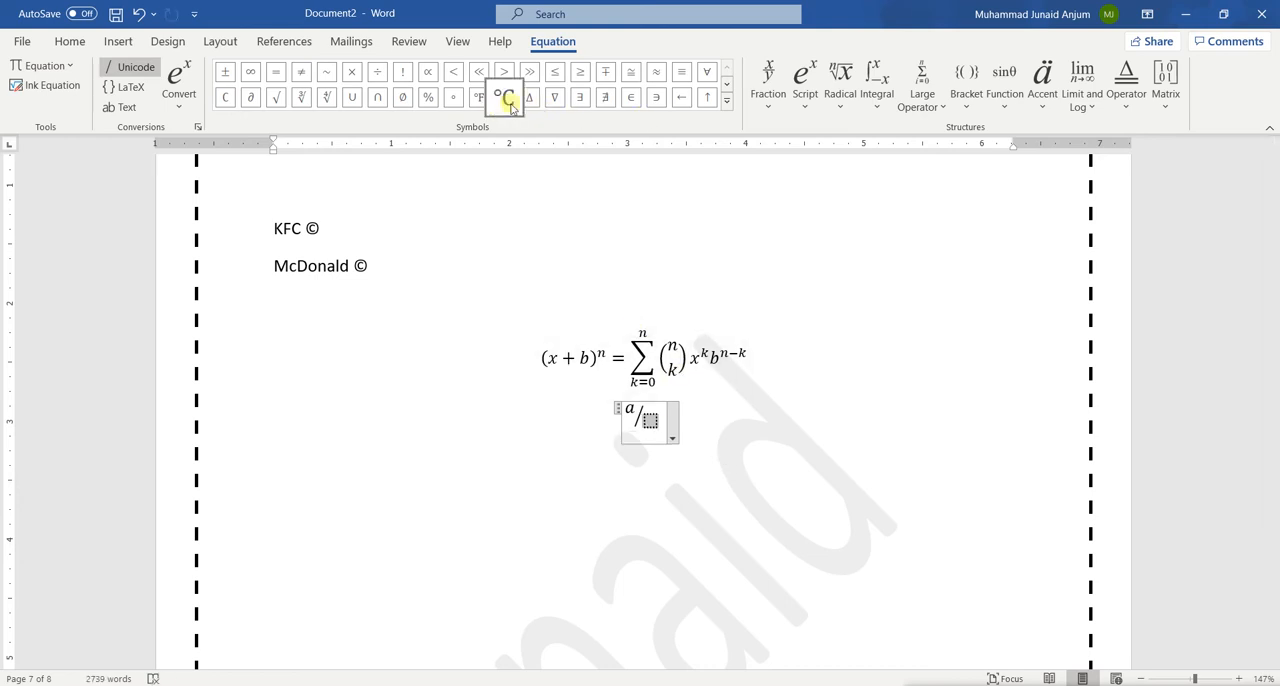
Enter Δ followed by e with subscript c in the denominator and leave the equation
left_click(528, 104)
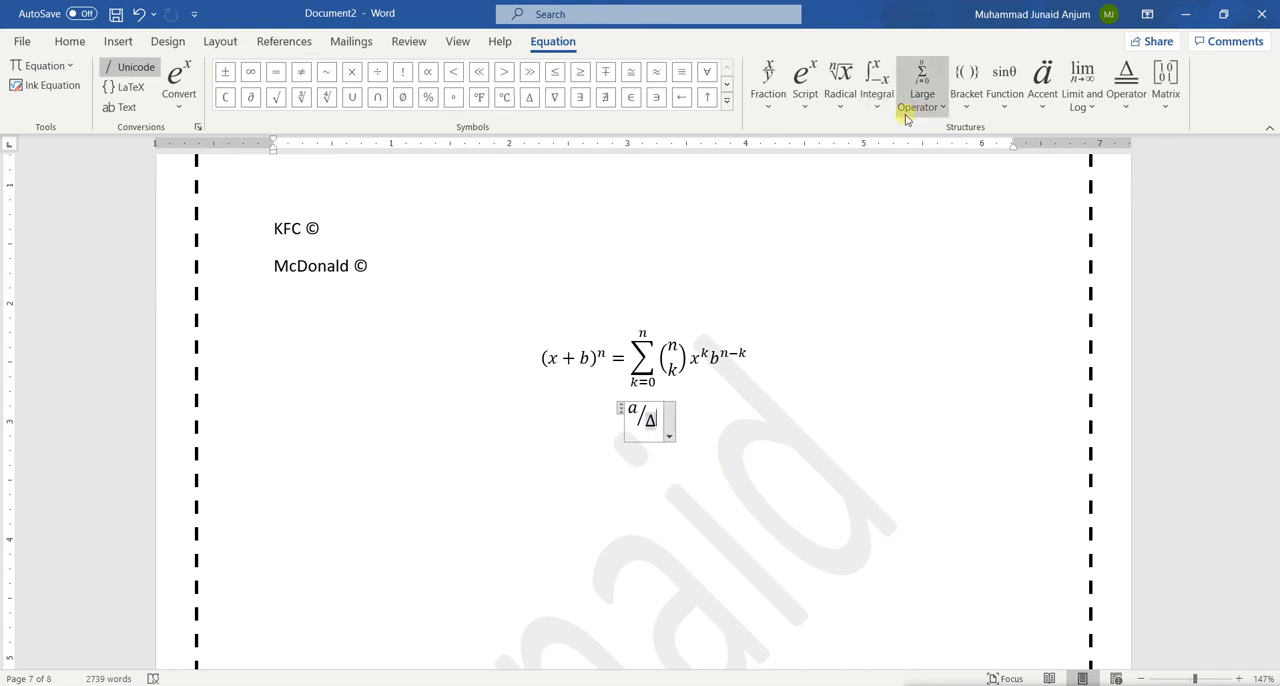
left_click(811, 112)
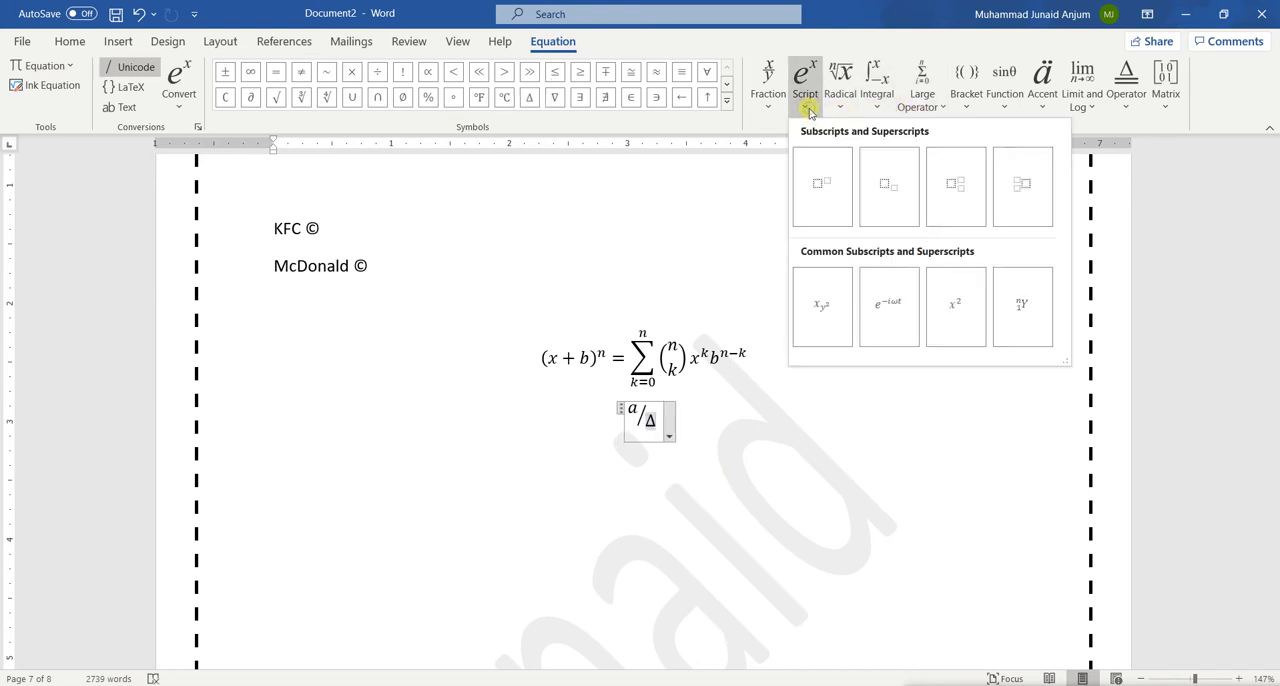
left_click(890, 190)
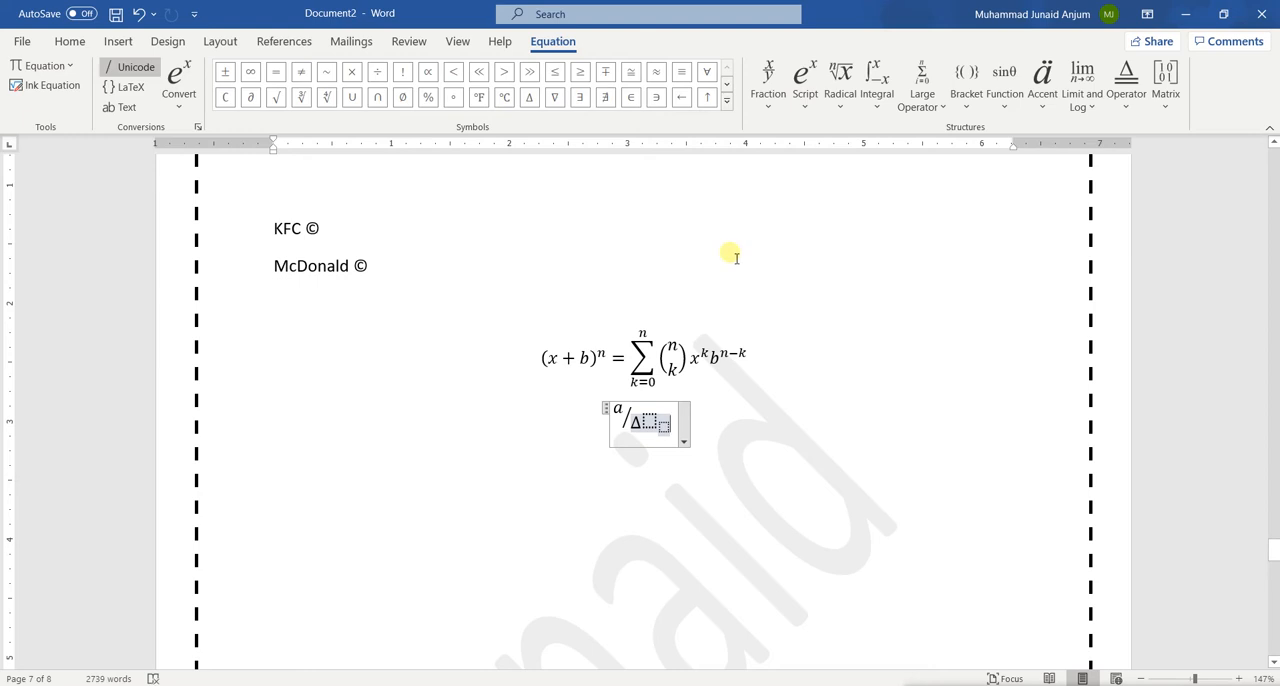
type("e_")
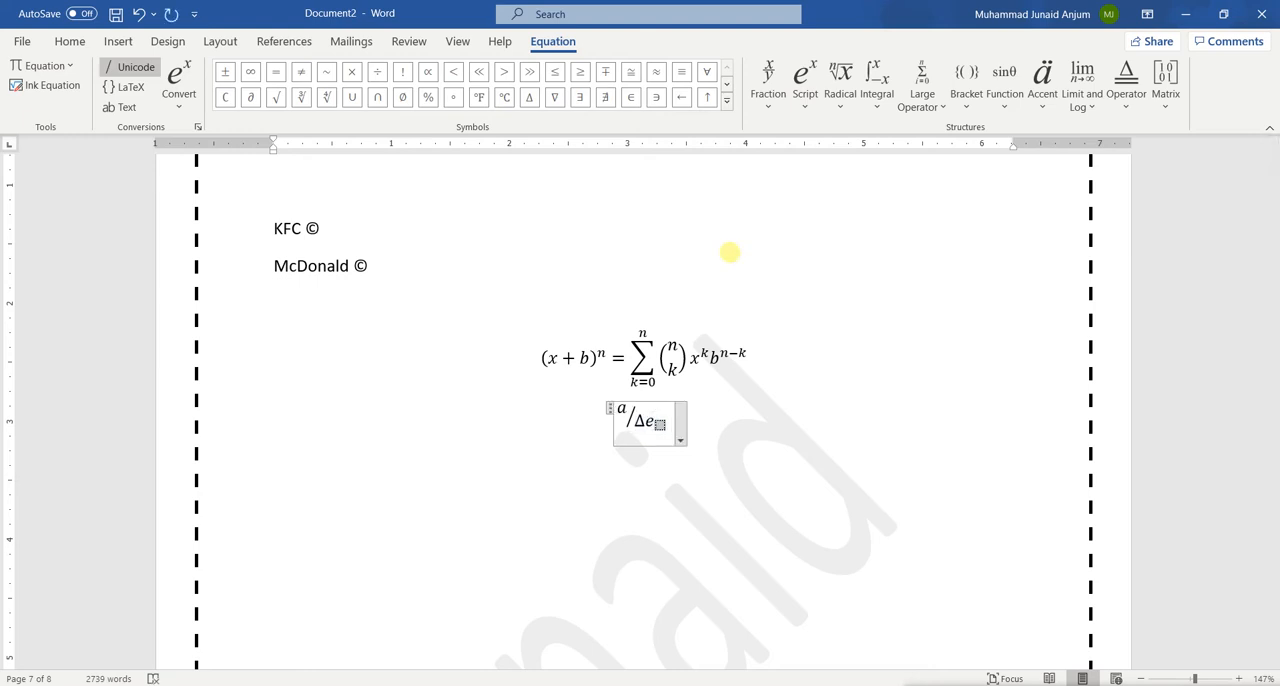
type("c")
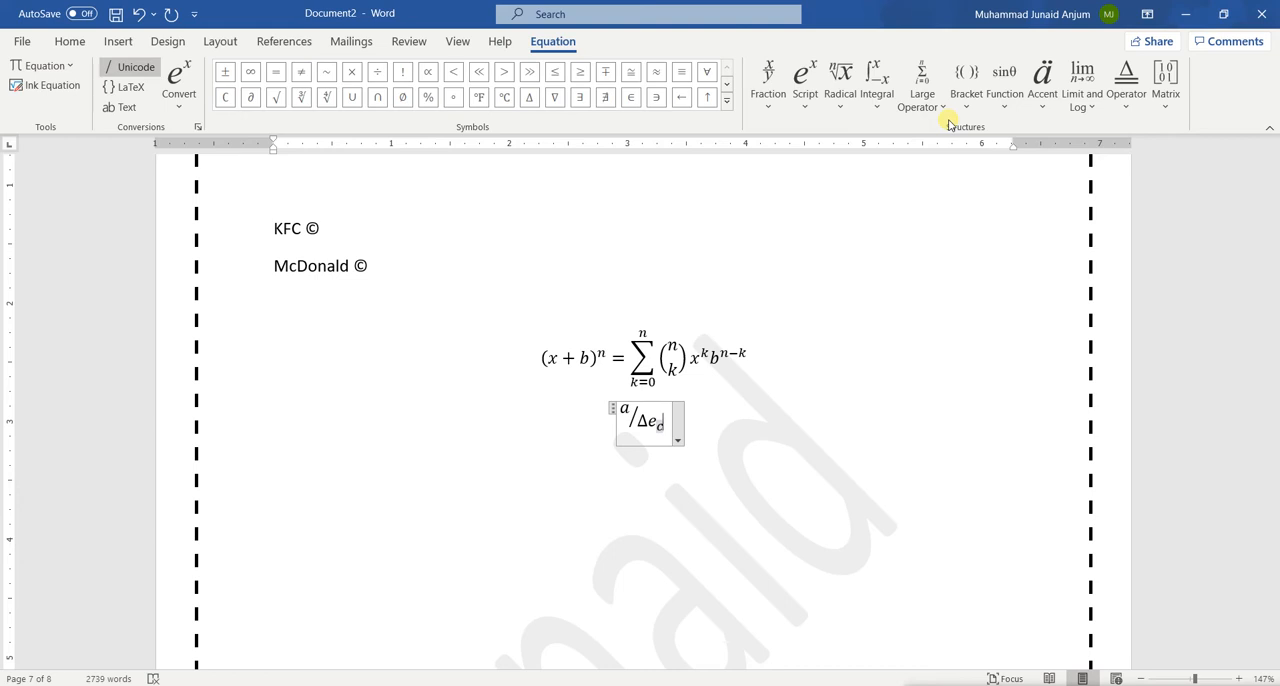
left_click(757, 424)
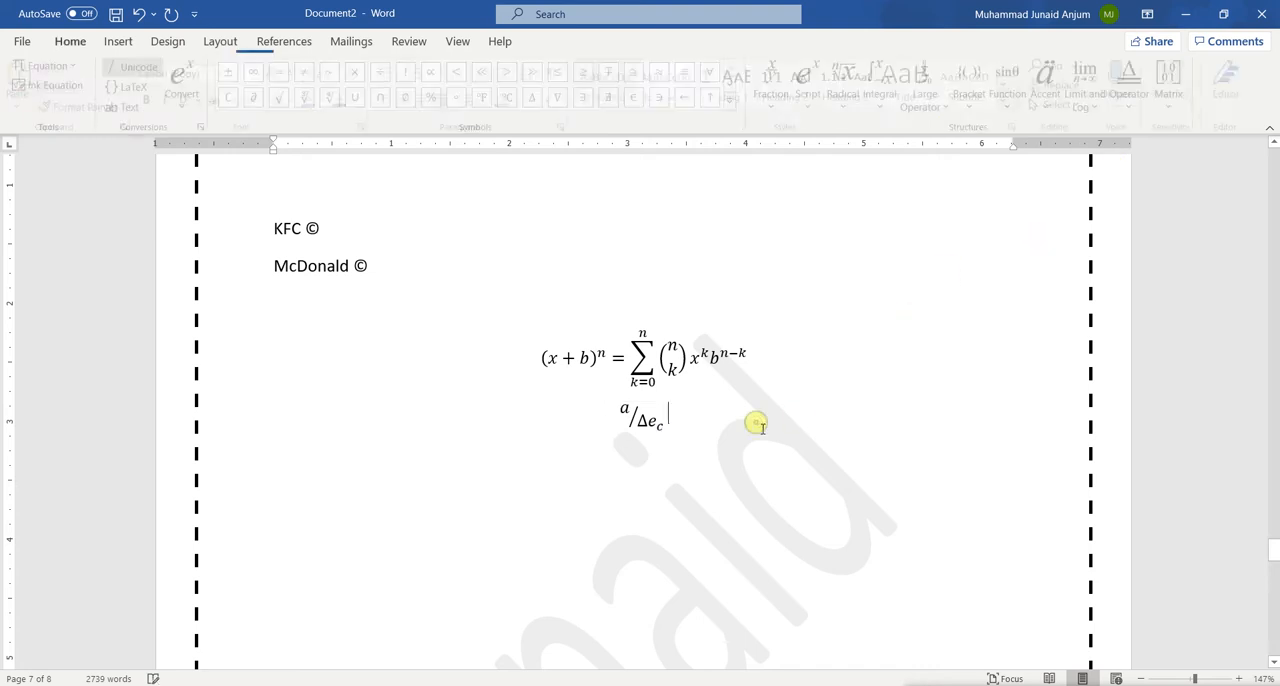
key("Return")
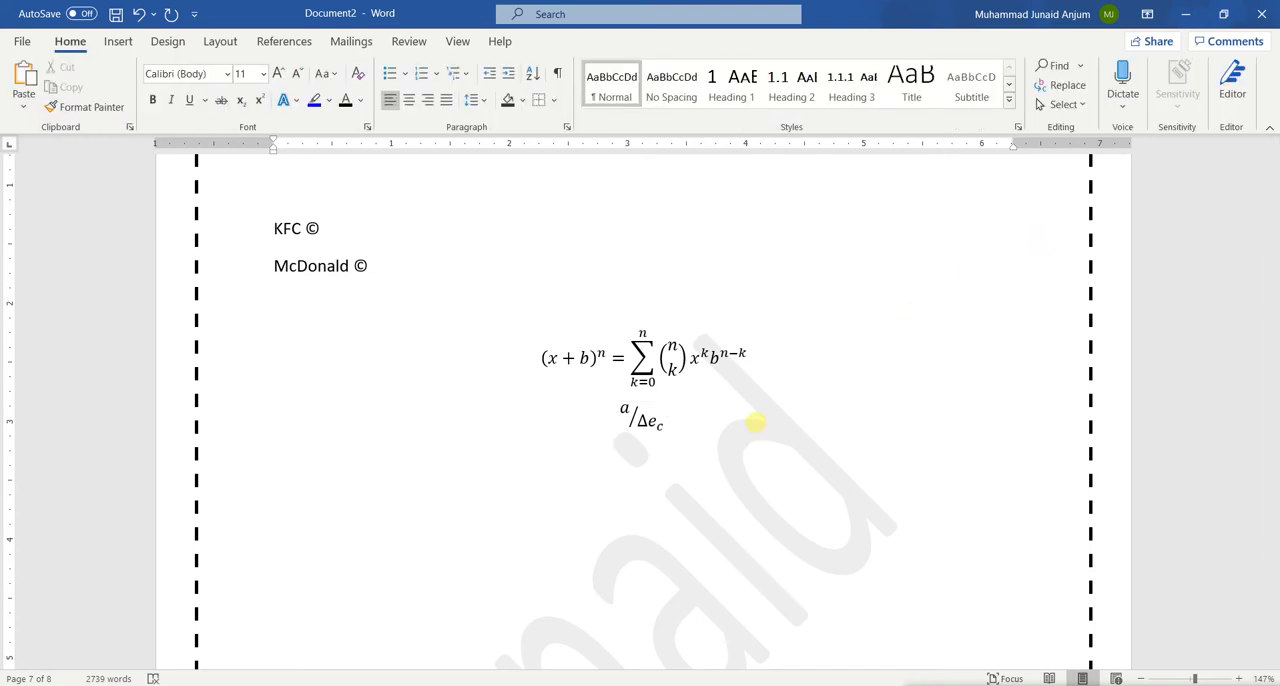
Replace the denominator Δe_c with a superscript structure containing base e and exponent a
double_click(652, 421)
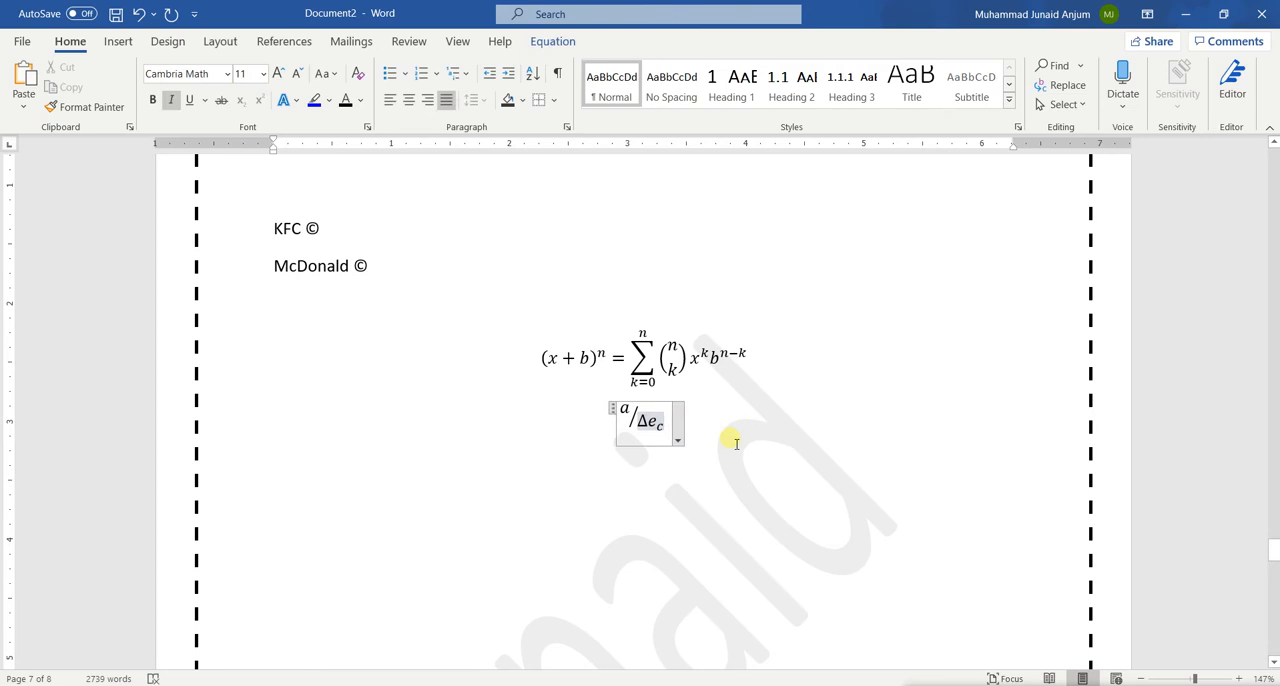
key("BackSpace")
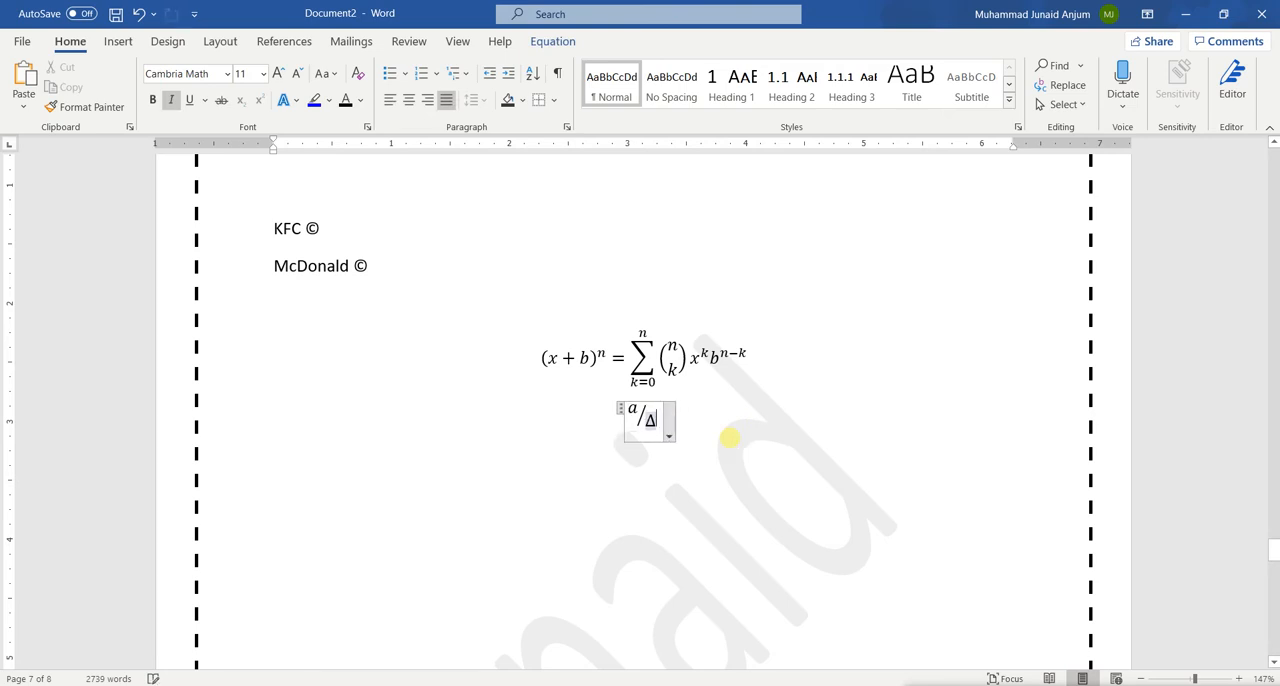
left_click(548, 38)
left_click(803, 100)
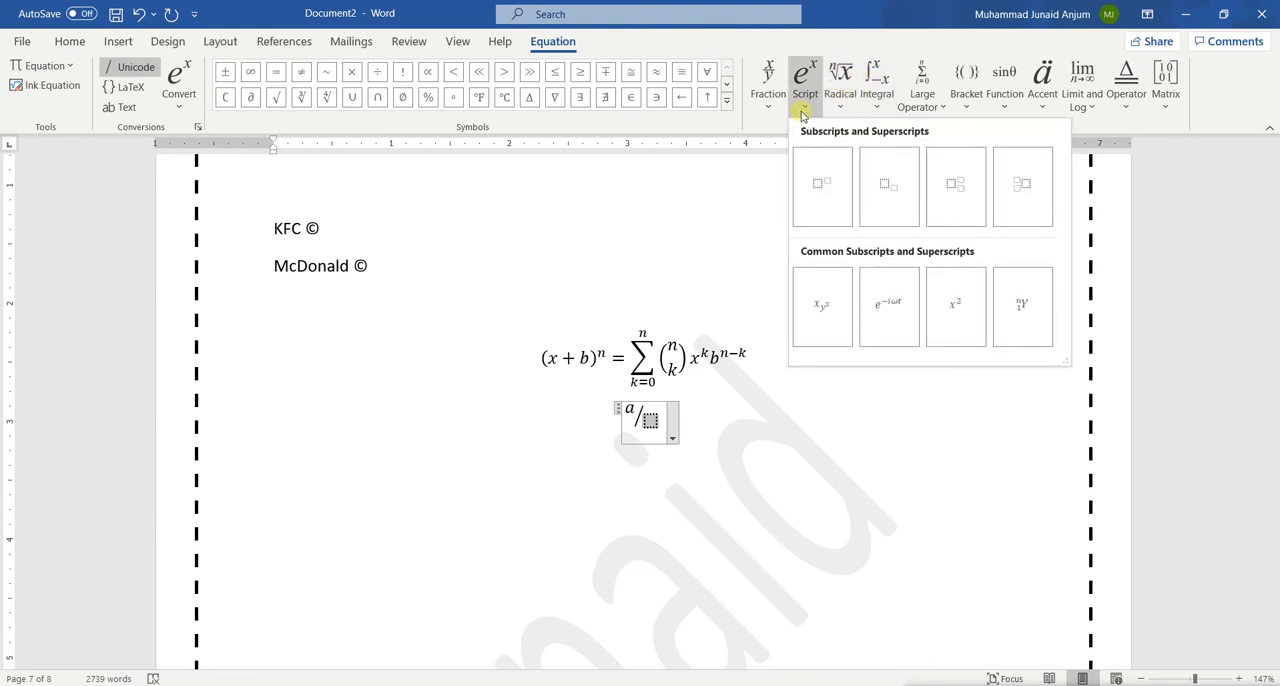
left_click(825, 180)
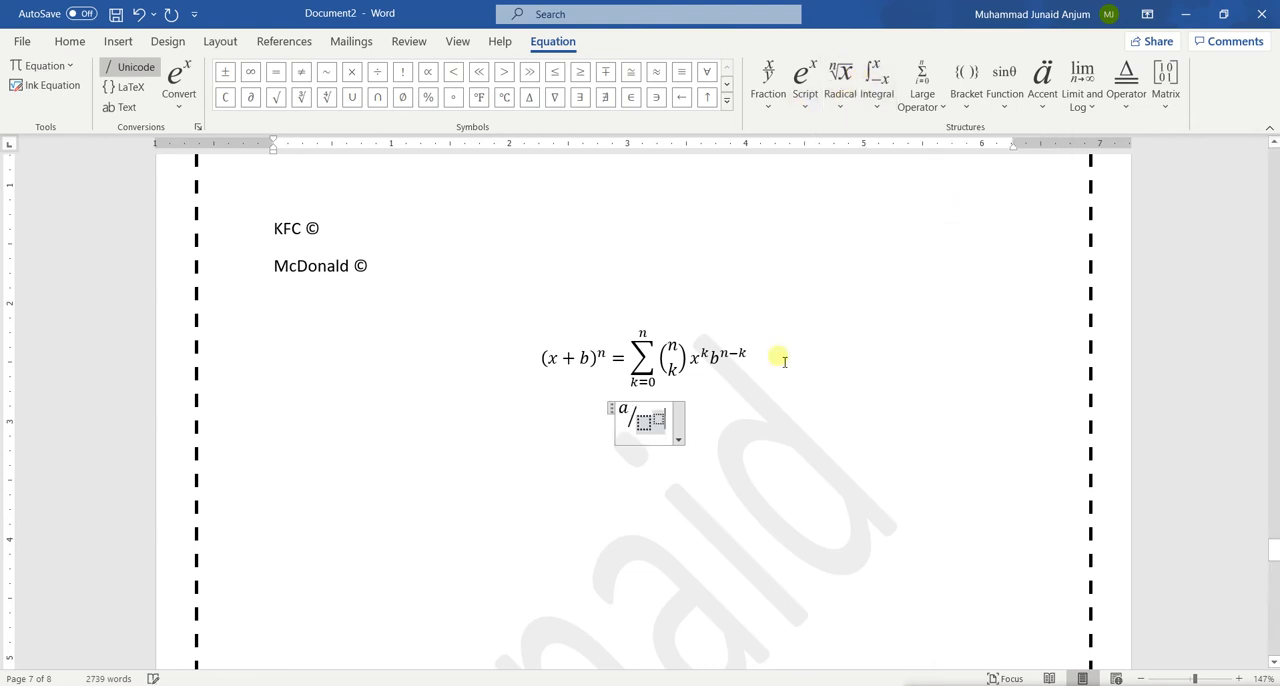
type("e")
key("Right")
type("a")
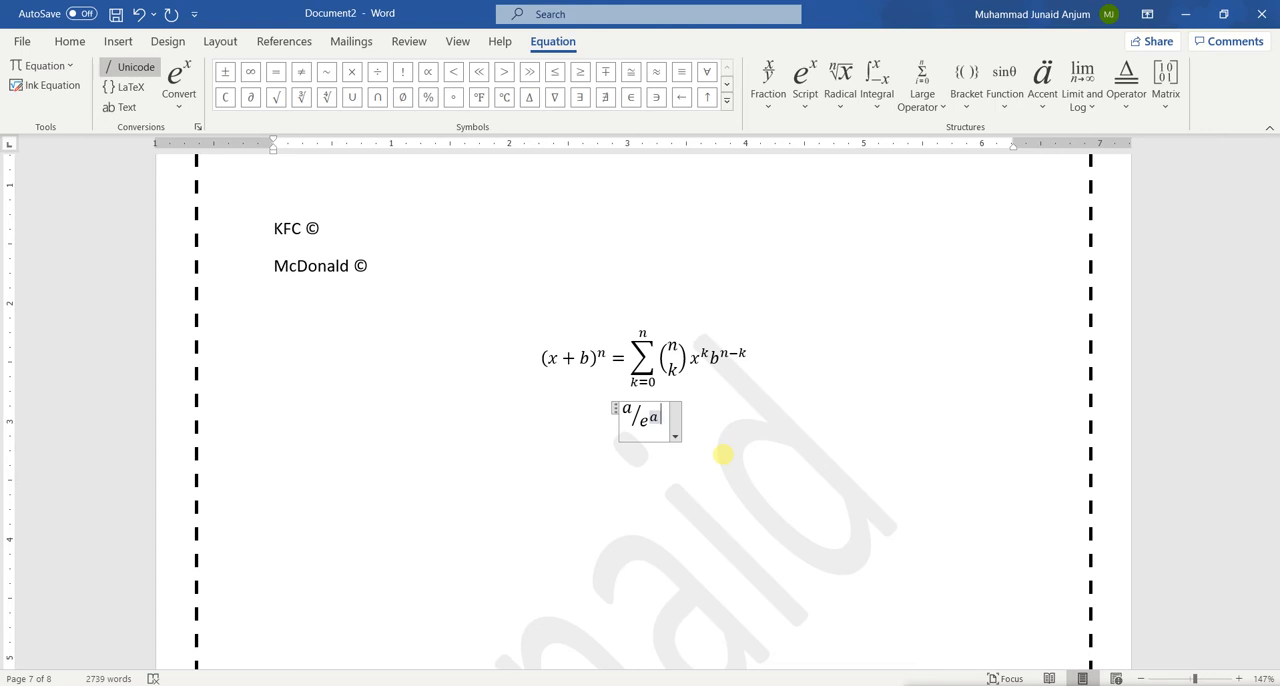
key("BackSpace")
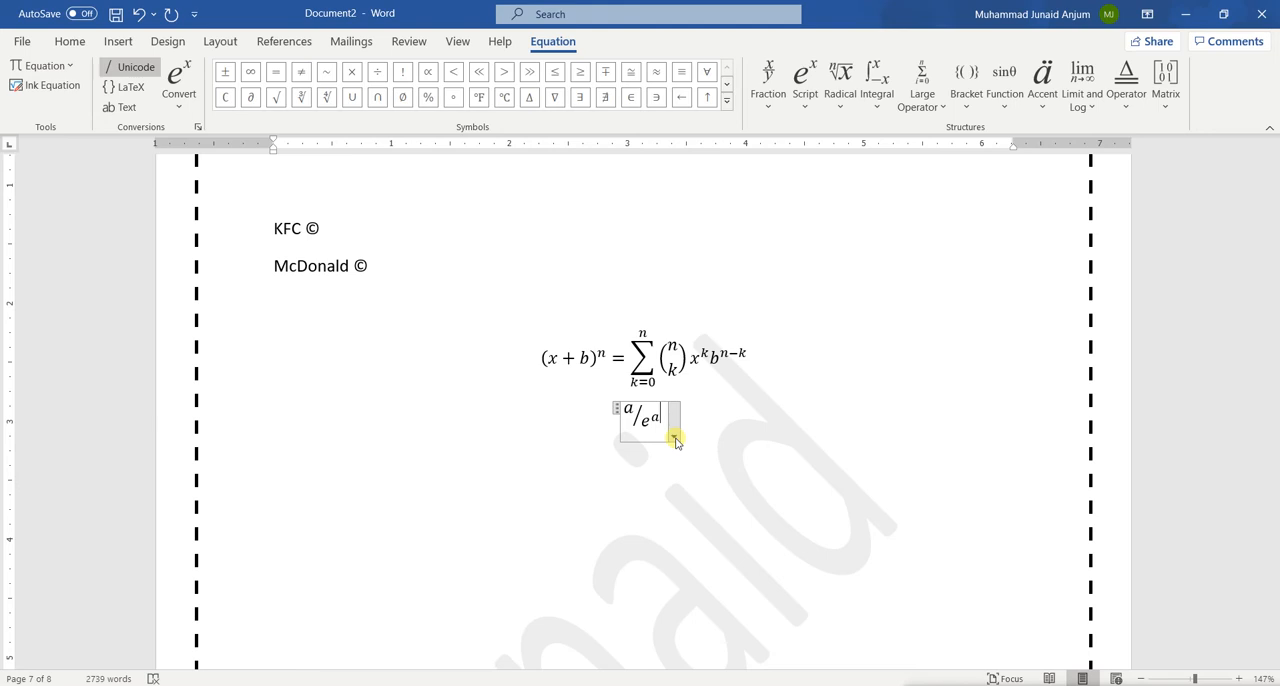
Add an equals sign after the fraction a/e^a and delete it again
key("Right")
type("=")
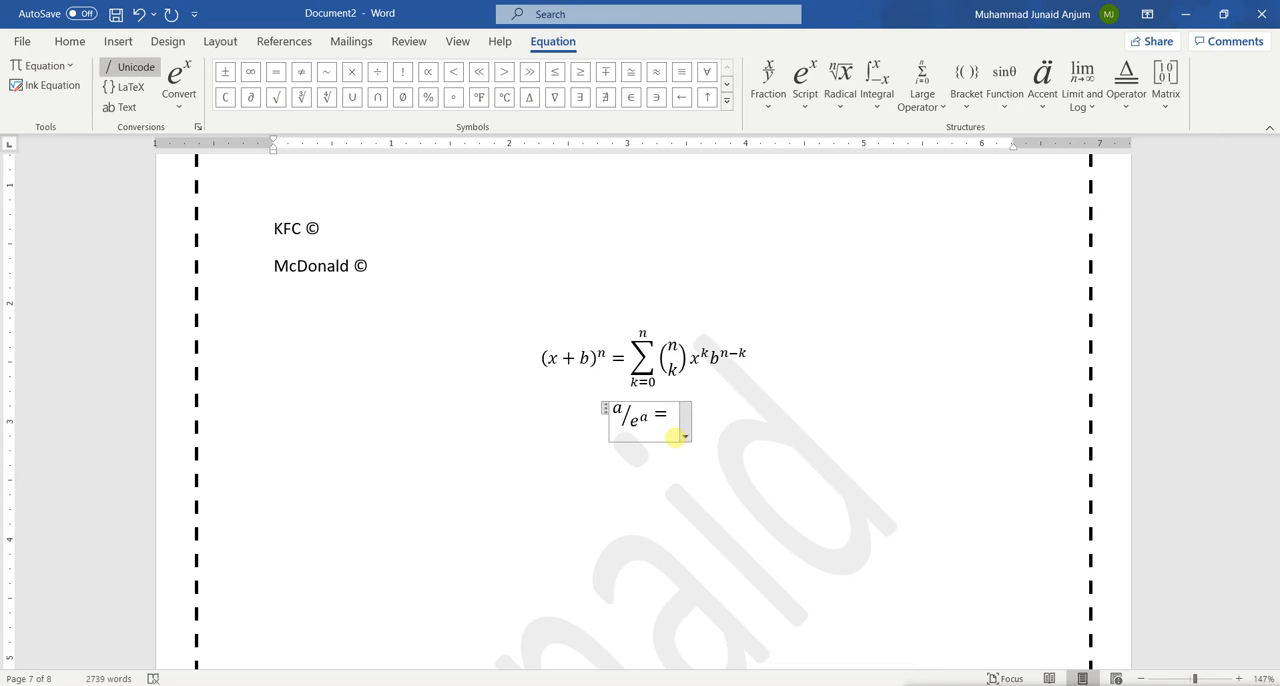
key("BackSpace")
key("BackSpace")
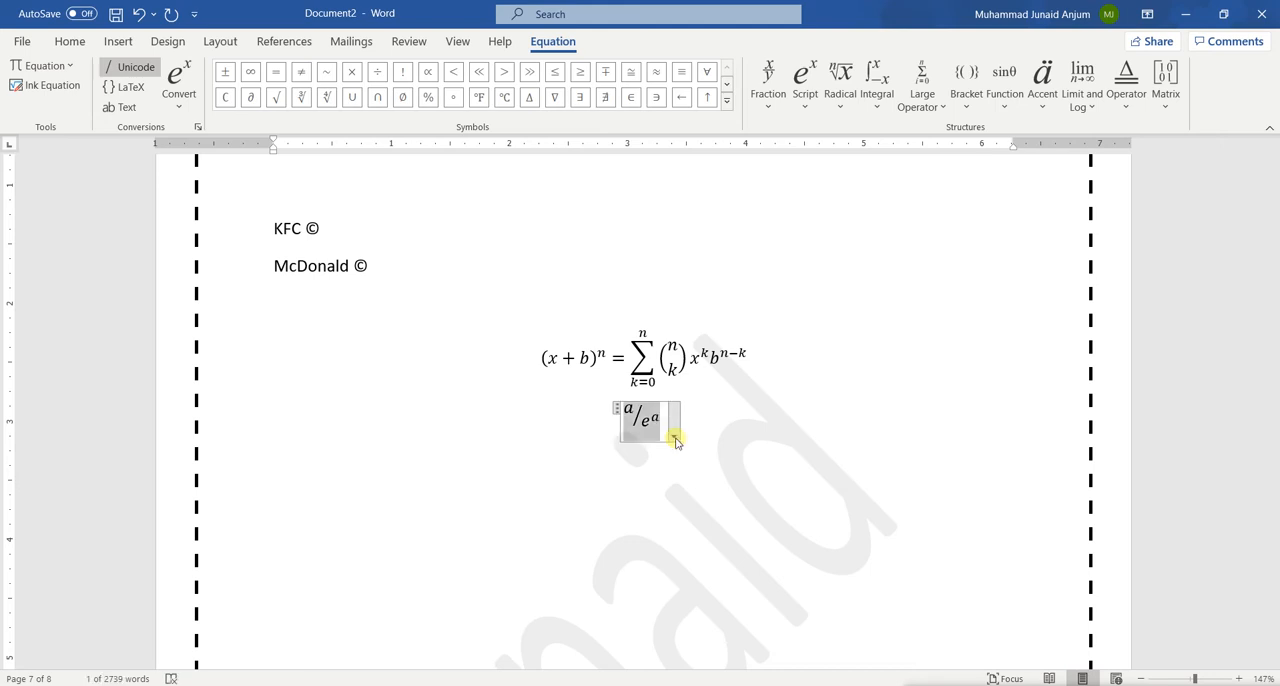
Add an equals sign after the exponent a in the denominator, delete it again and leave the equation
key("Left")
key("Right")
key("Right")
key("Right")
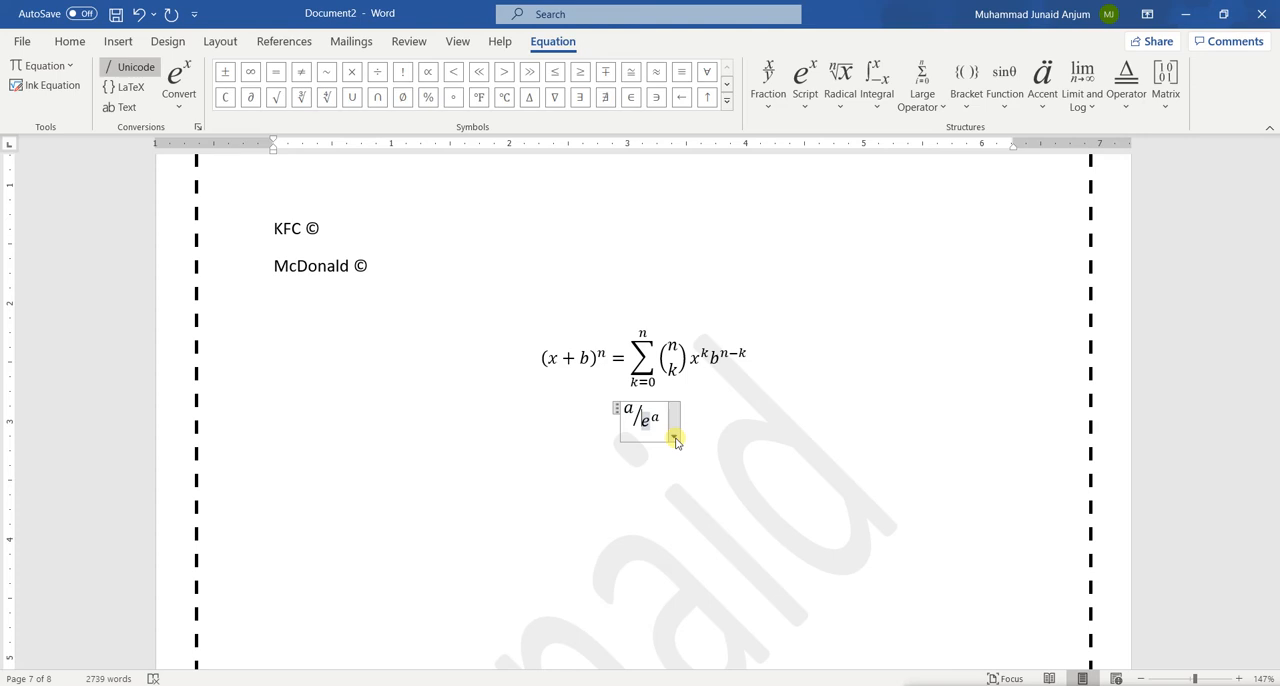
key("Right")
type("=")
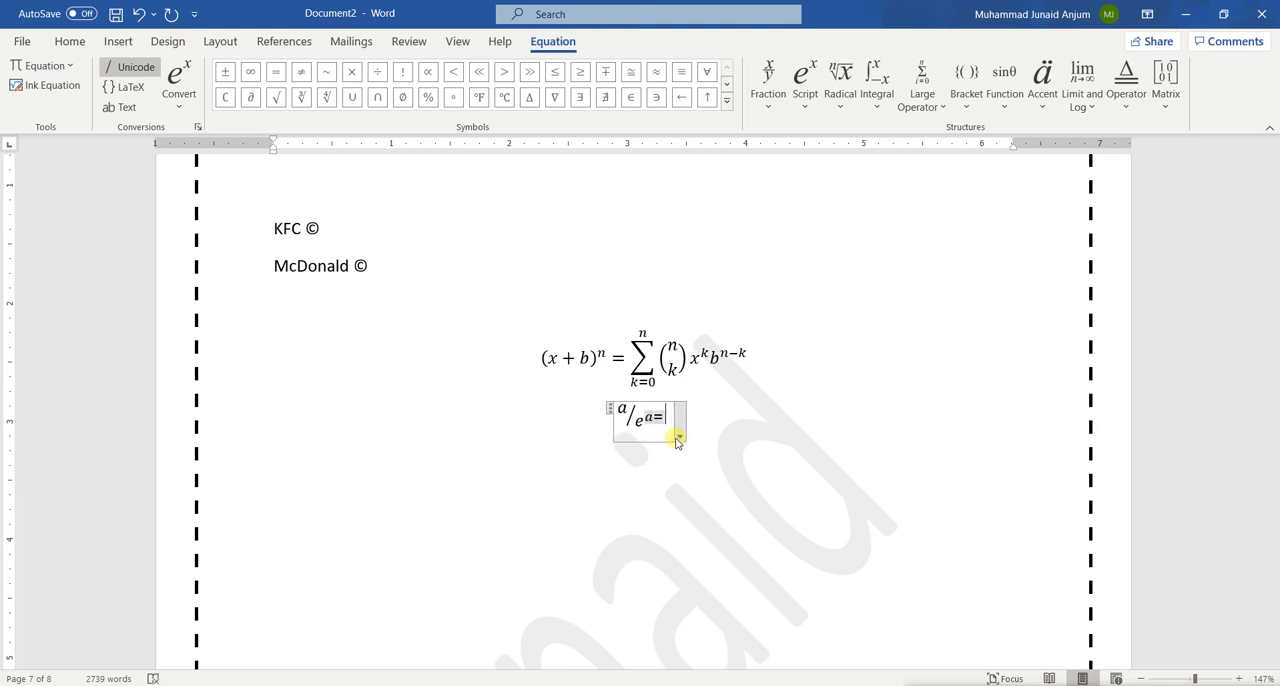
key("BackSpace")
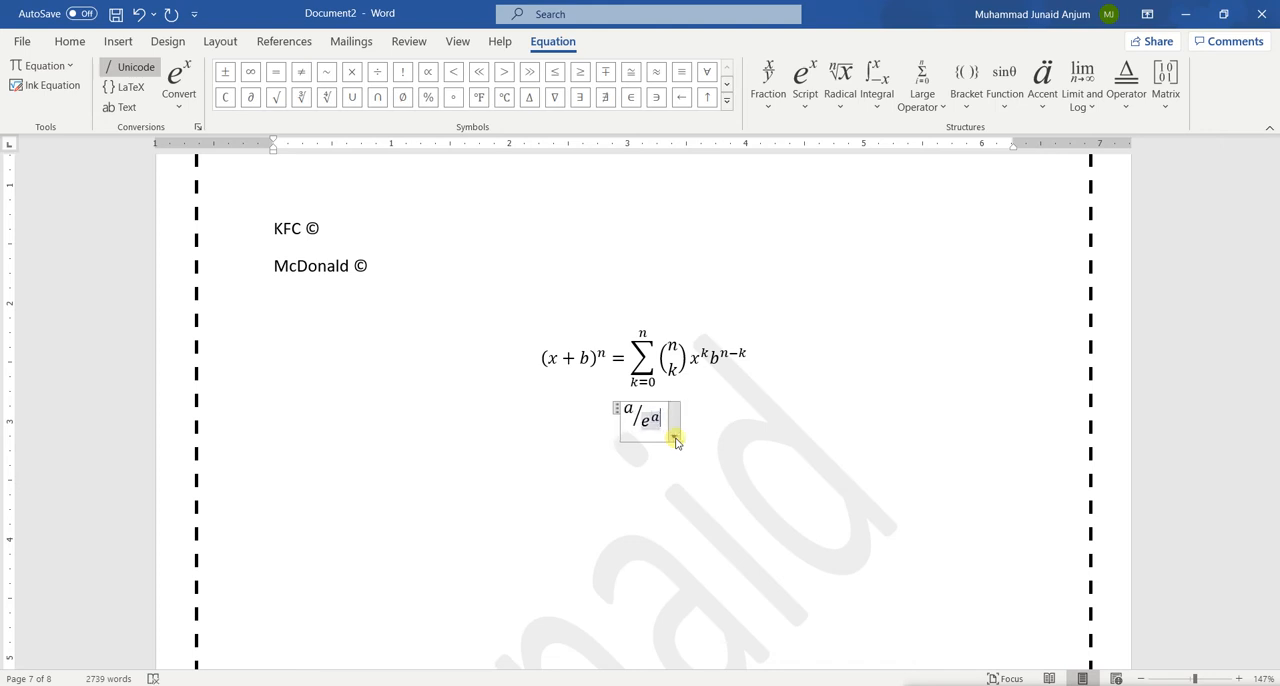
key("Right")
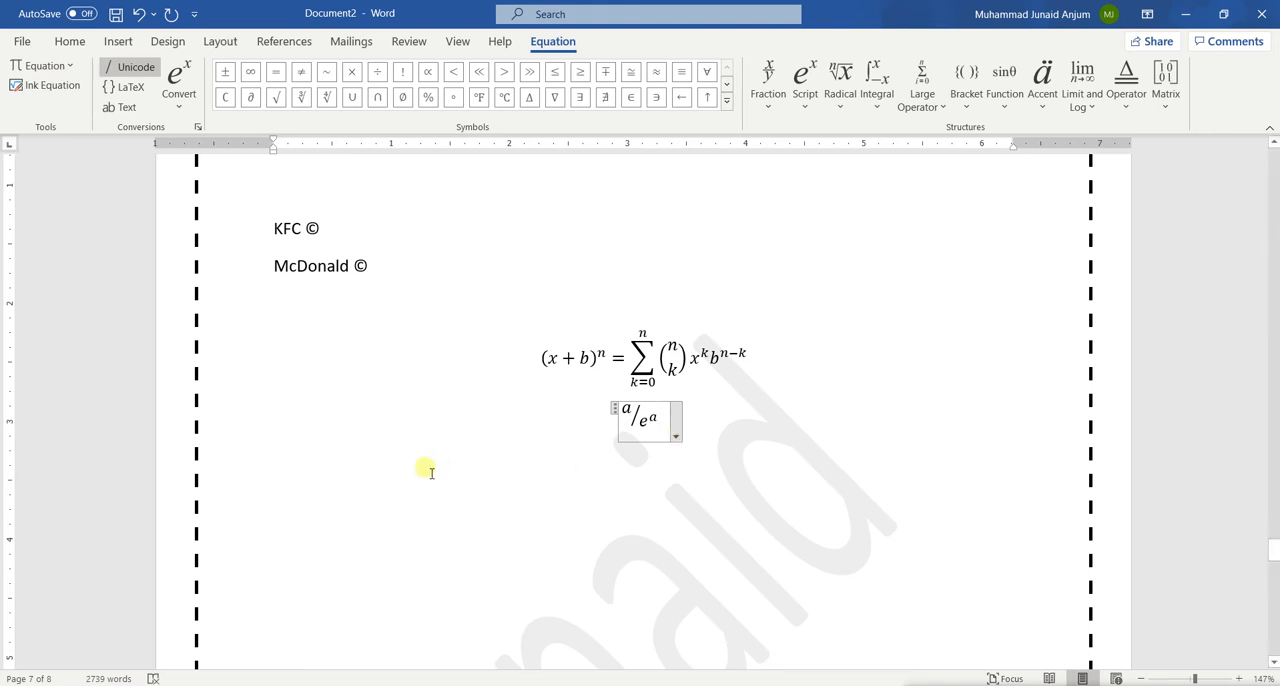
left_click(373, 494)
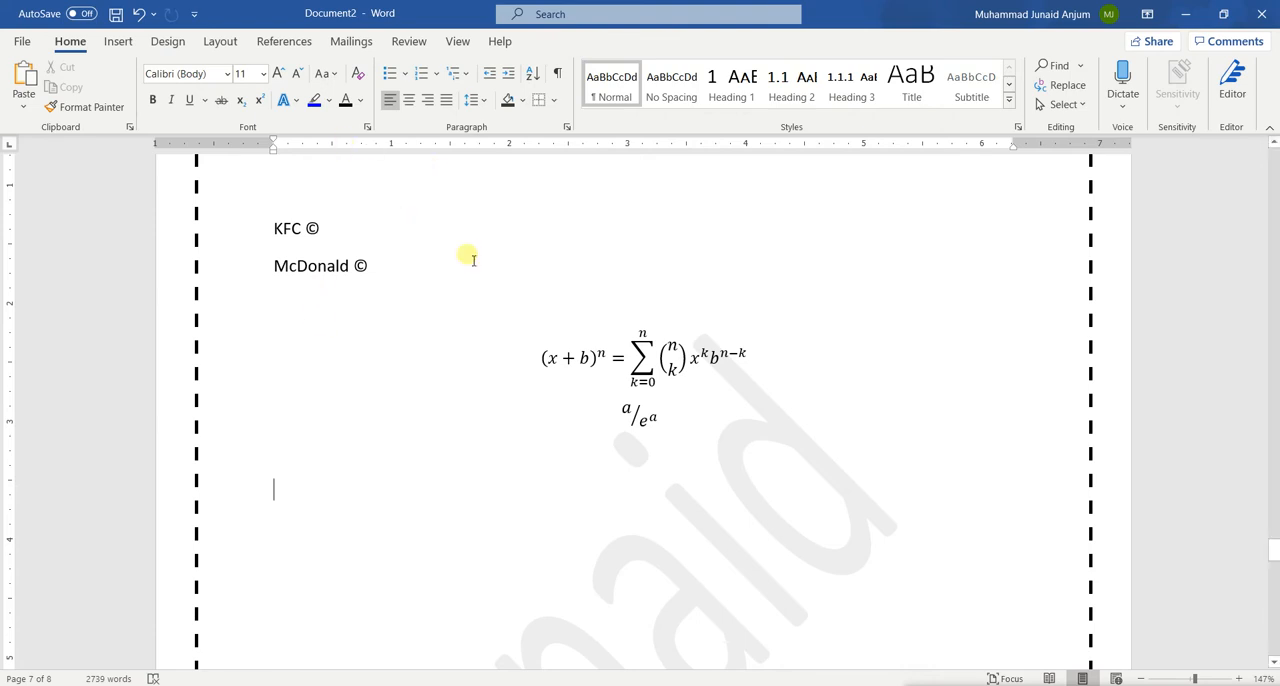
Look over the bar chart, the TEACH picture and the stickman figure on the previous page
scroll(388, 322, "up", 3)
scroll(388, 320, "up", 15)
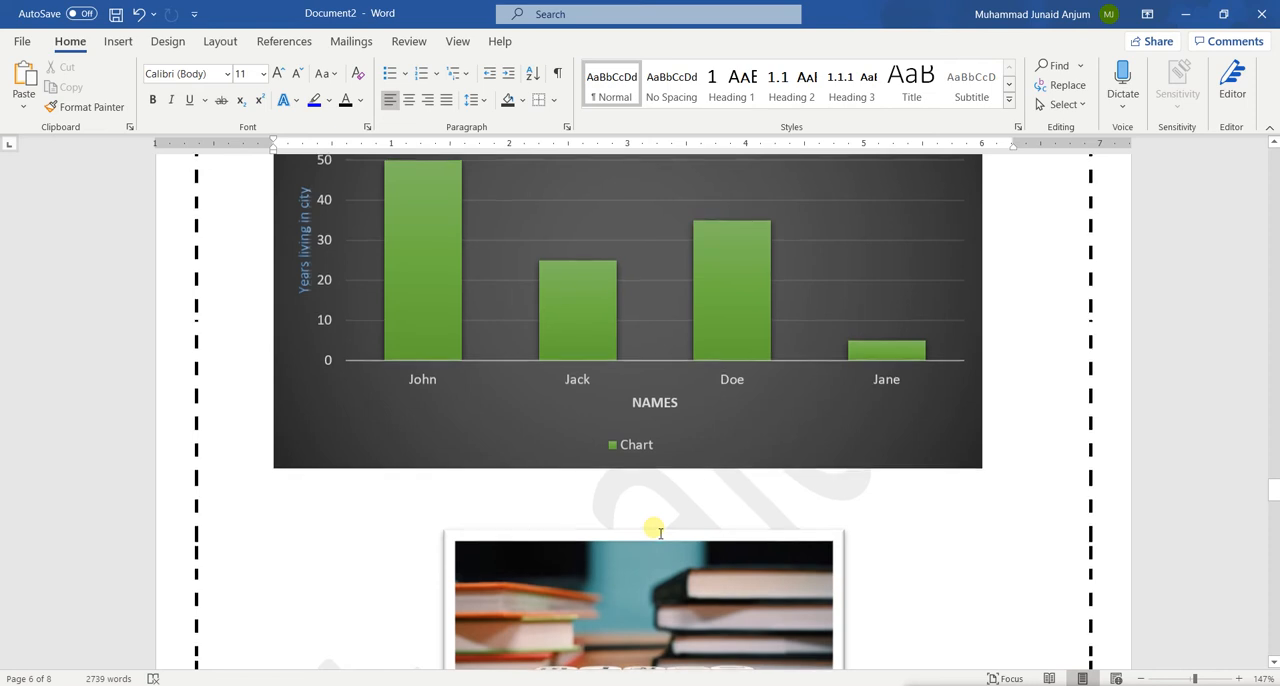
scroll(471, 357, "up", 1)
scroll(490, 372, "down", 5)
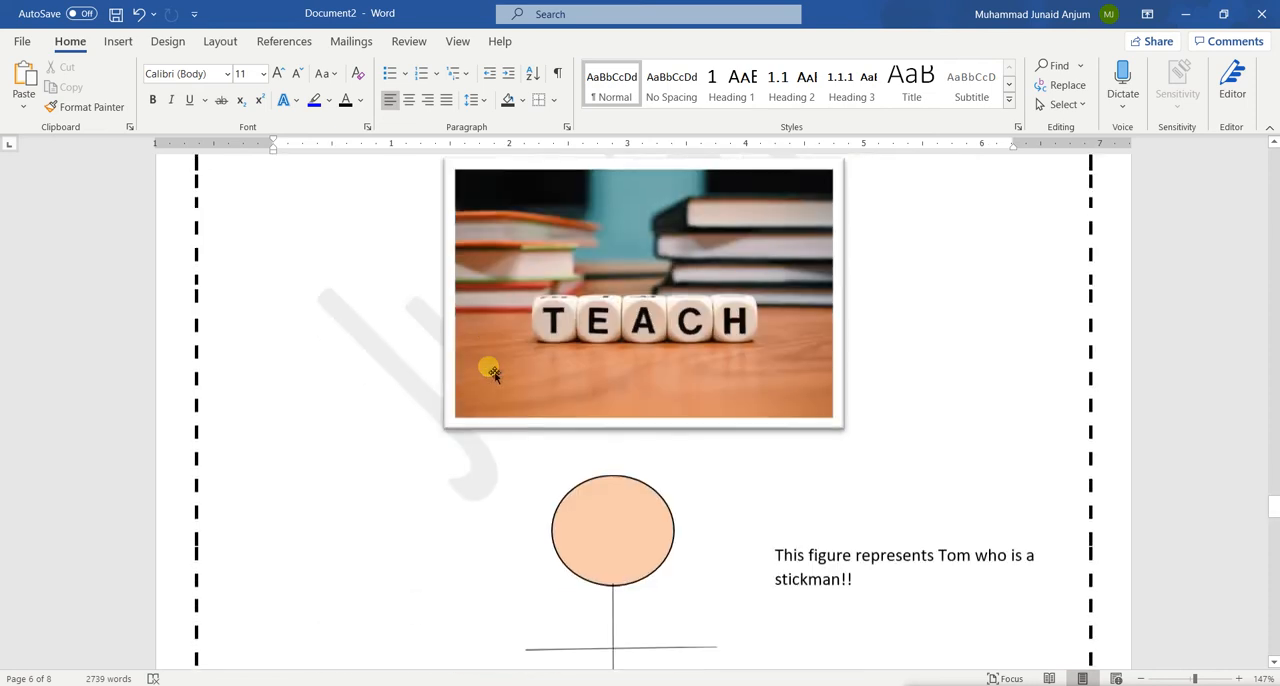
scroll(490, 372, "up", 2)
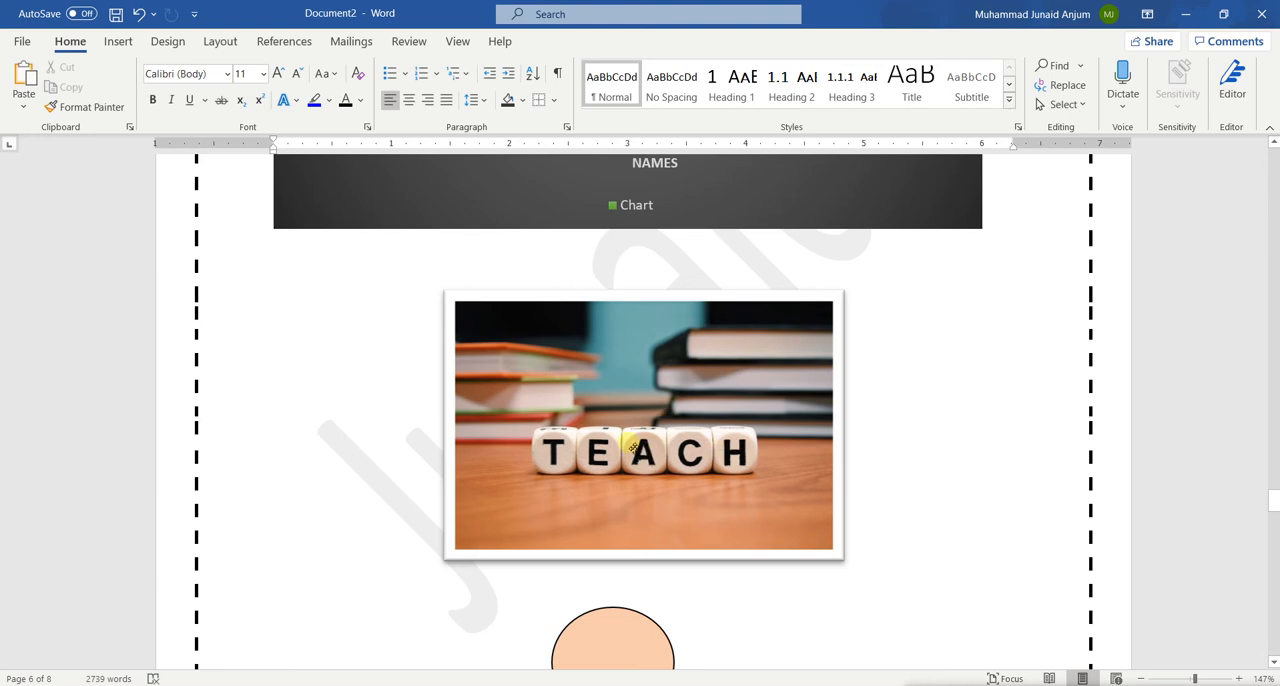
scroll(632, 447, "up", 4)
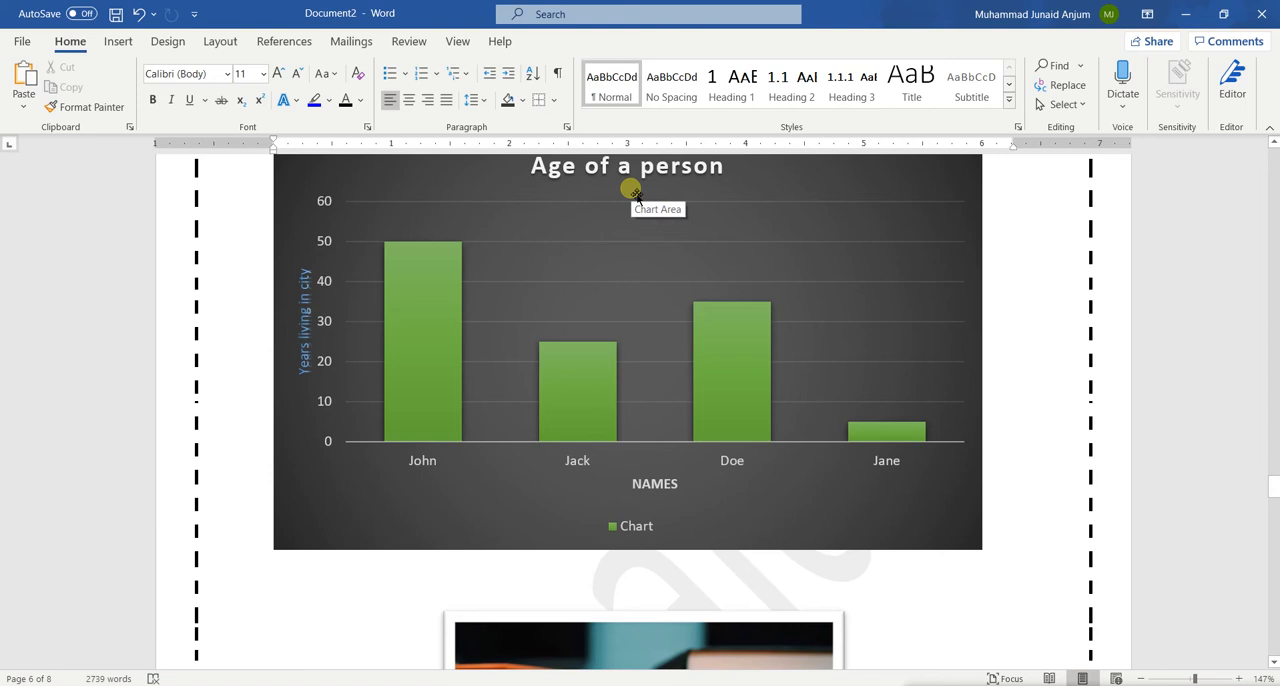
scroll(636, 196, "down", 5)
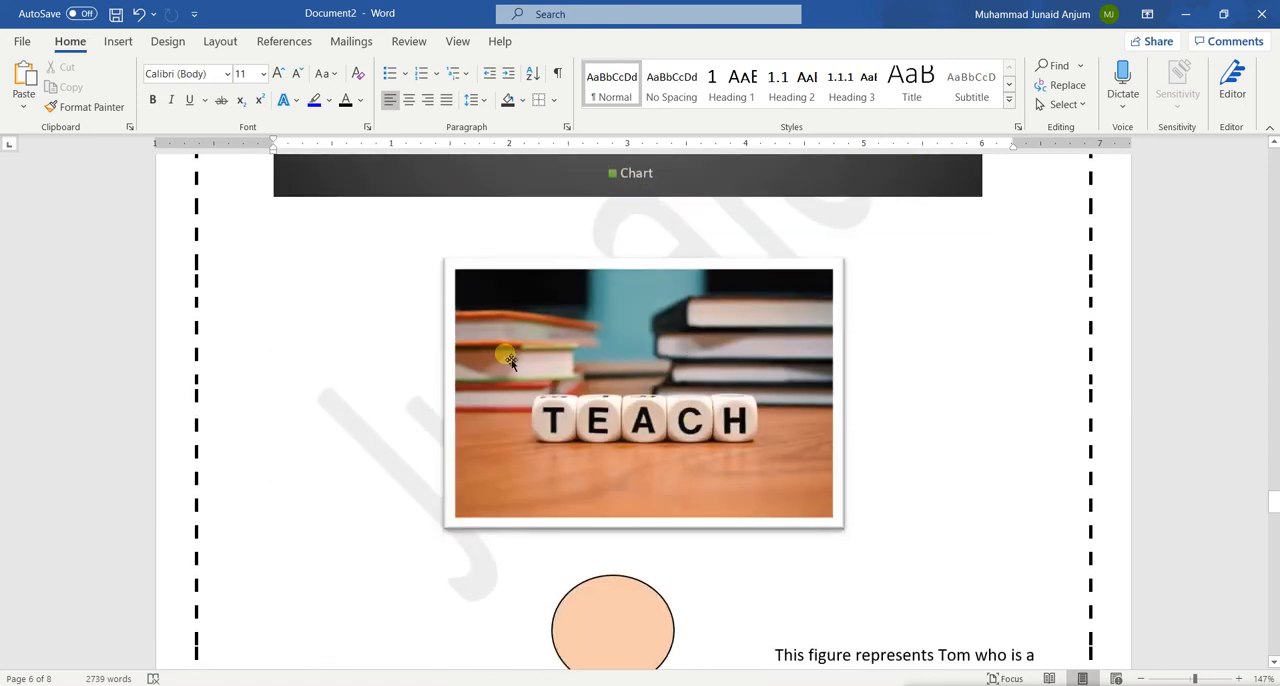
scroll(745, 453, "down", 6)
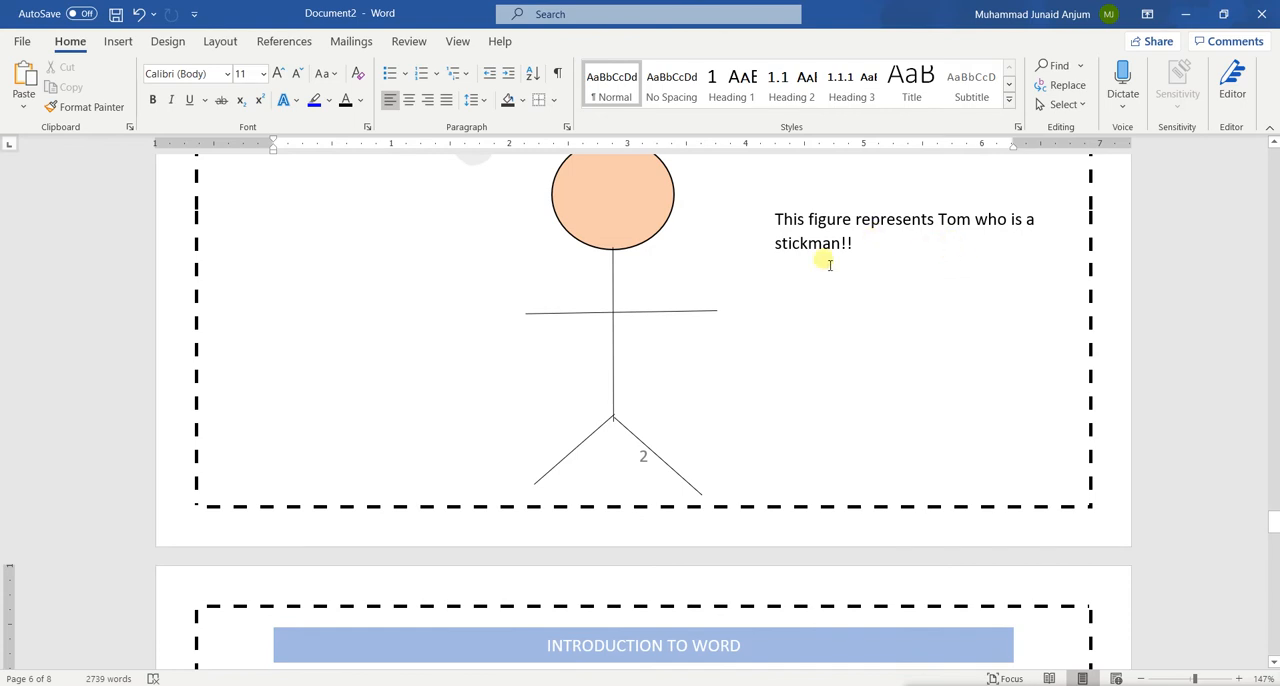
scroll(823, 263, "up", 5)
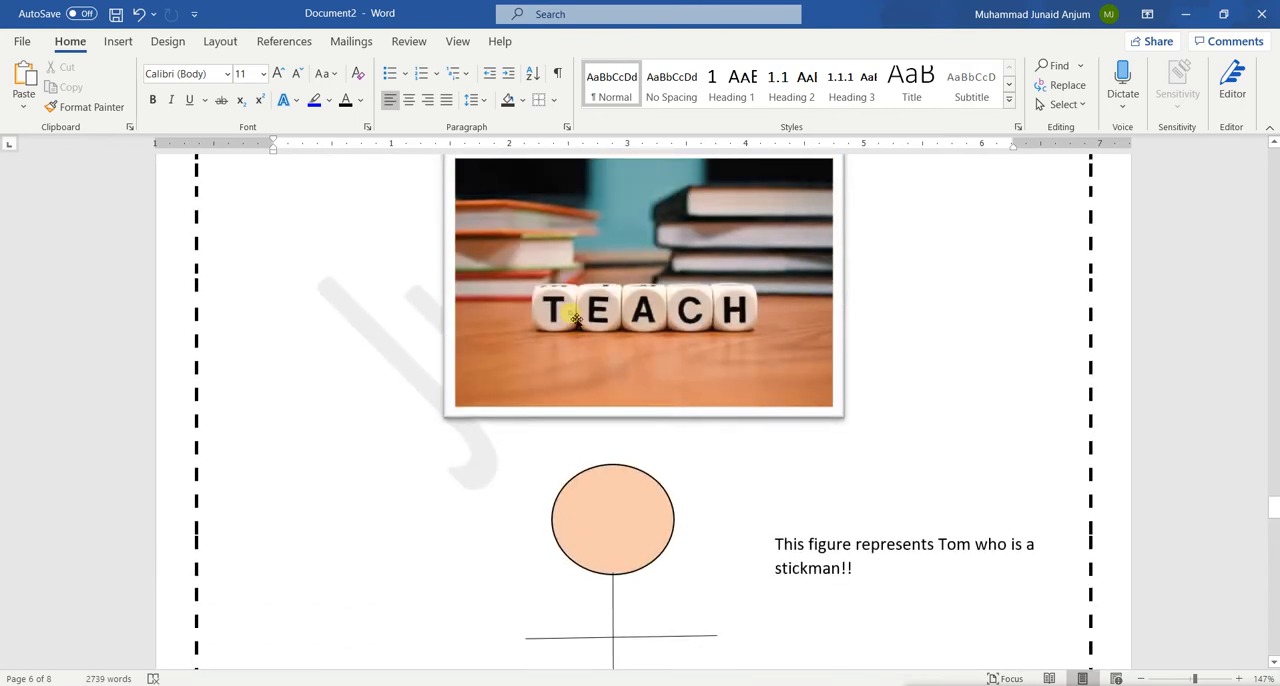
Insert the caption "Figure 1 Image of Teaching" below the TEACH picture, using the Figure label
left_click(576, 318)
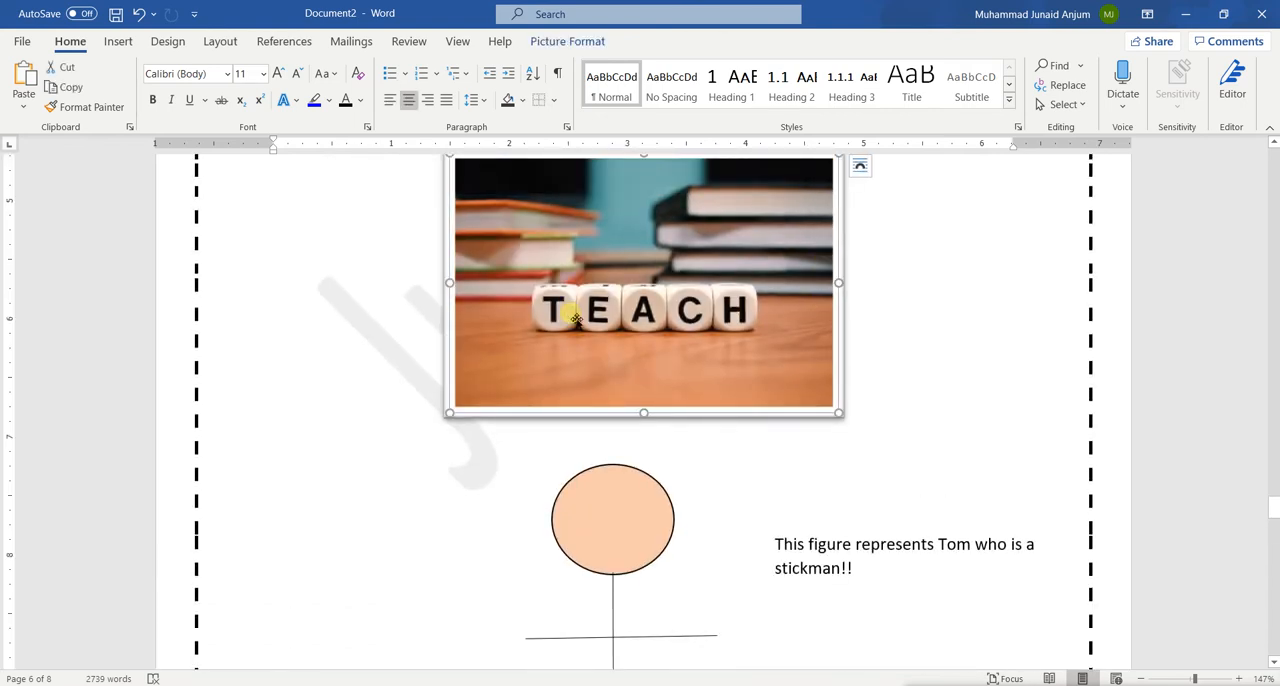
scroll(572, 315, "up", 2)
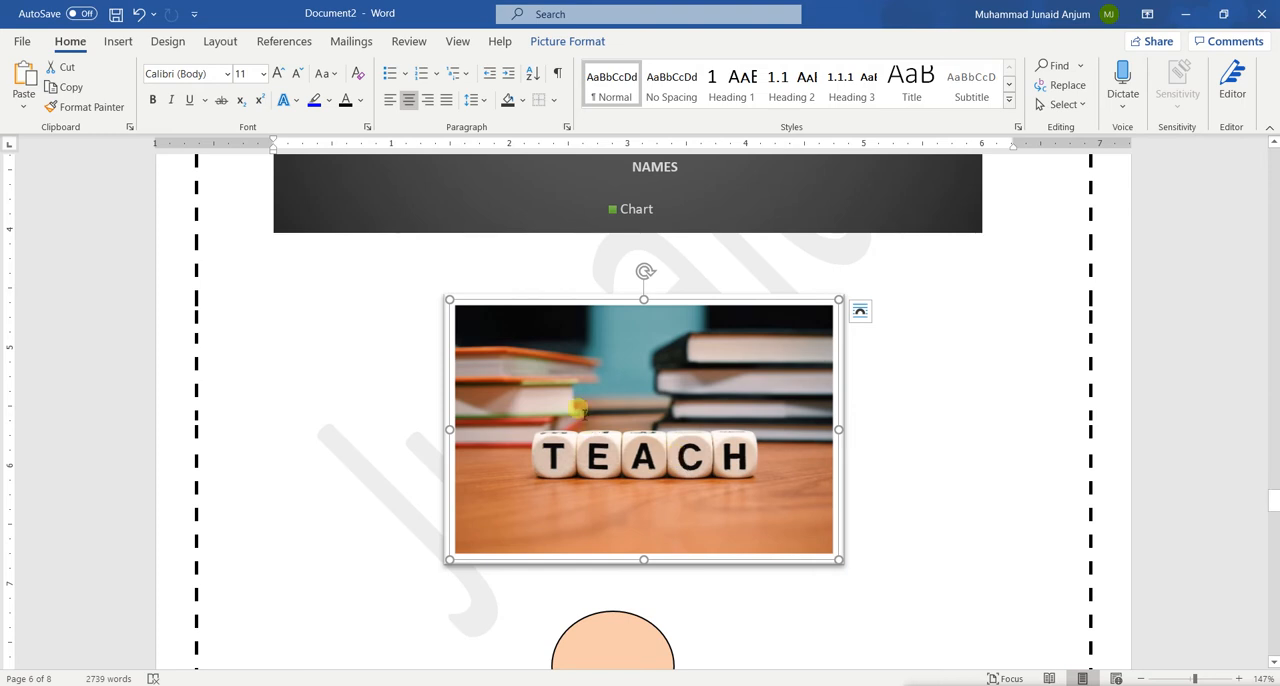
left_click(595, 41)
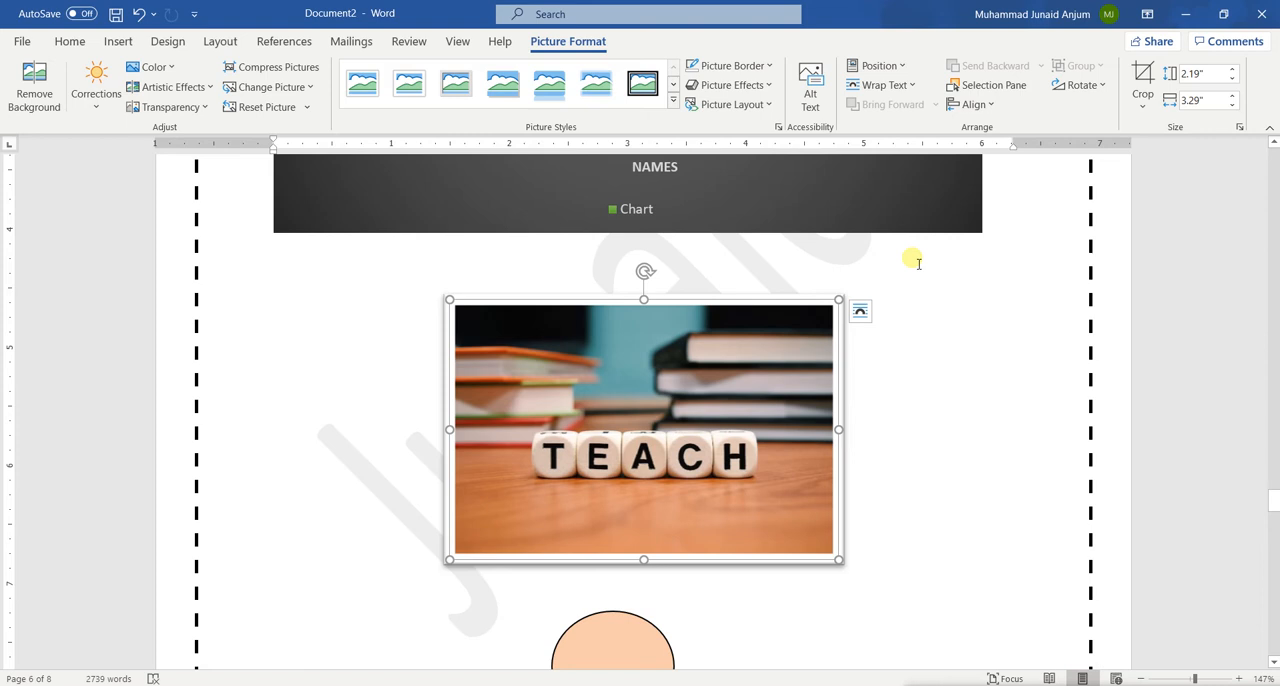
left_click(70, 48)
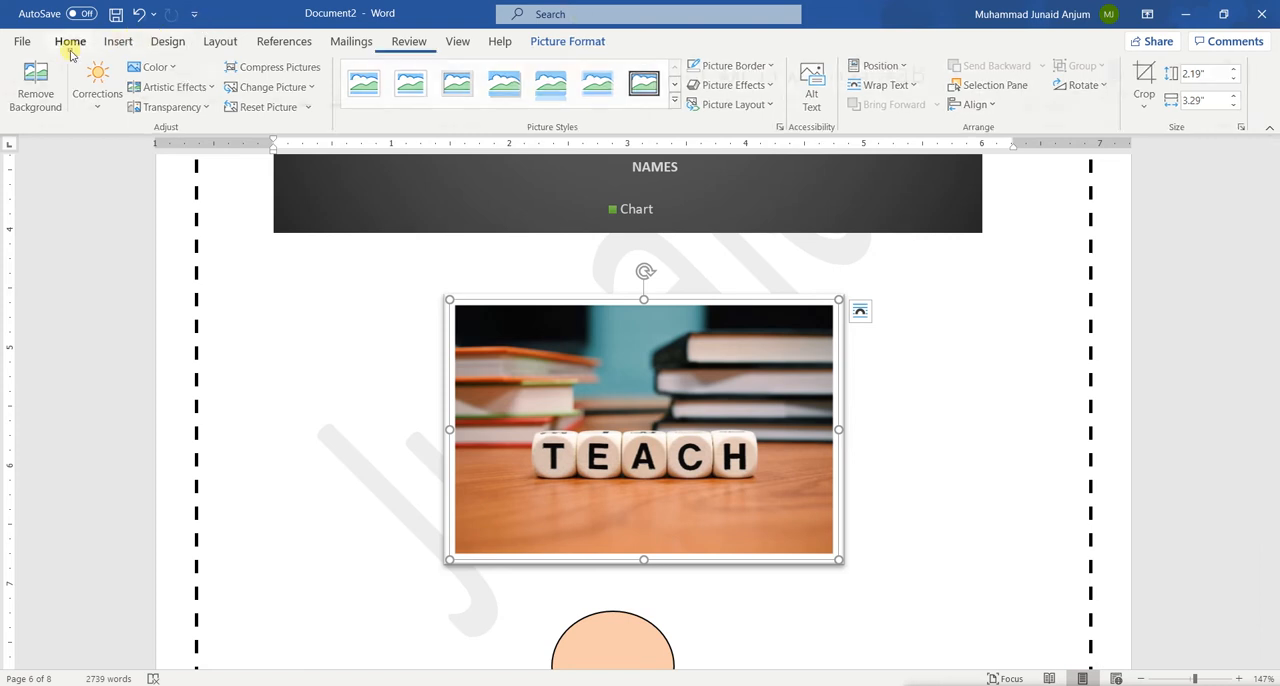
right_click(672, 423)
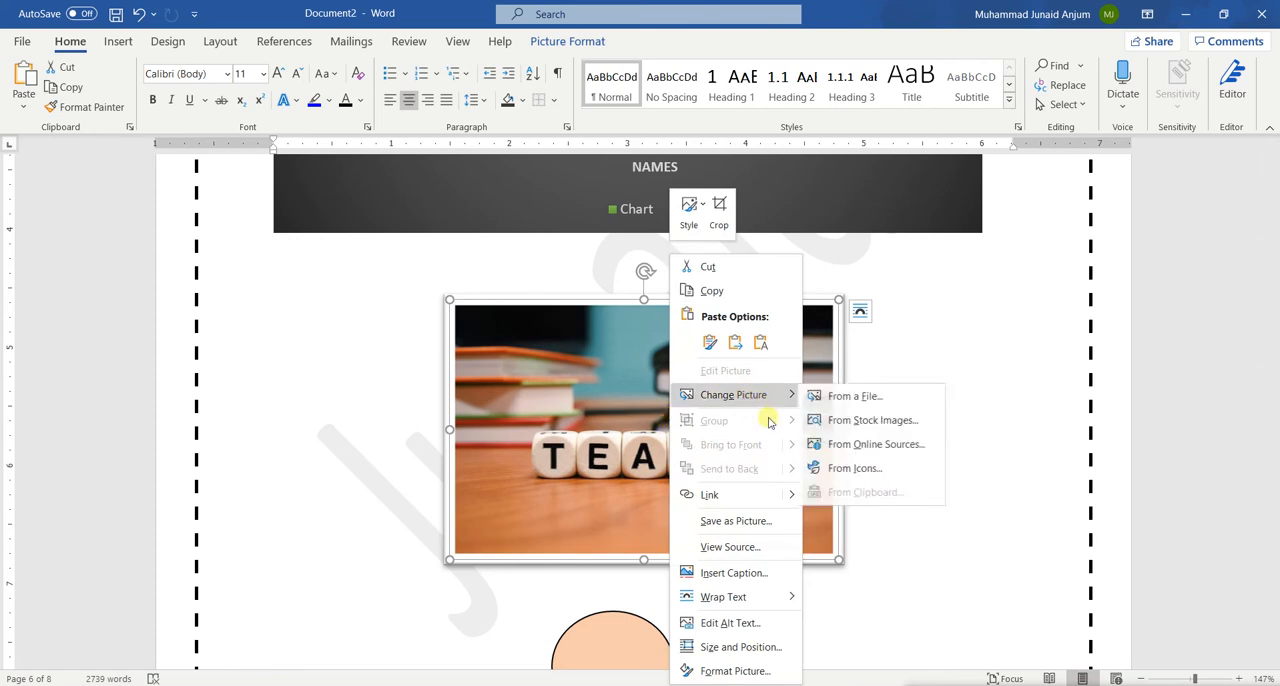
left_click(738, 576)
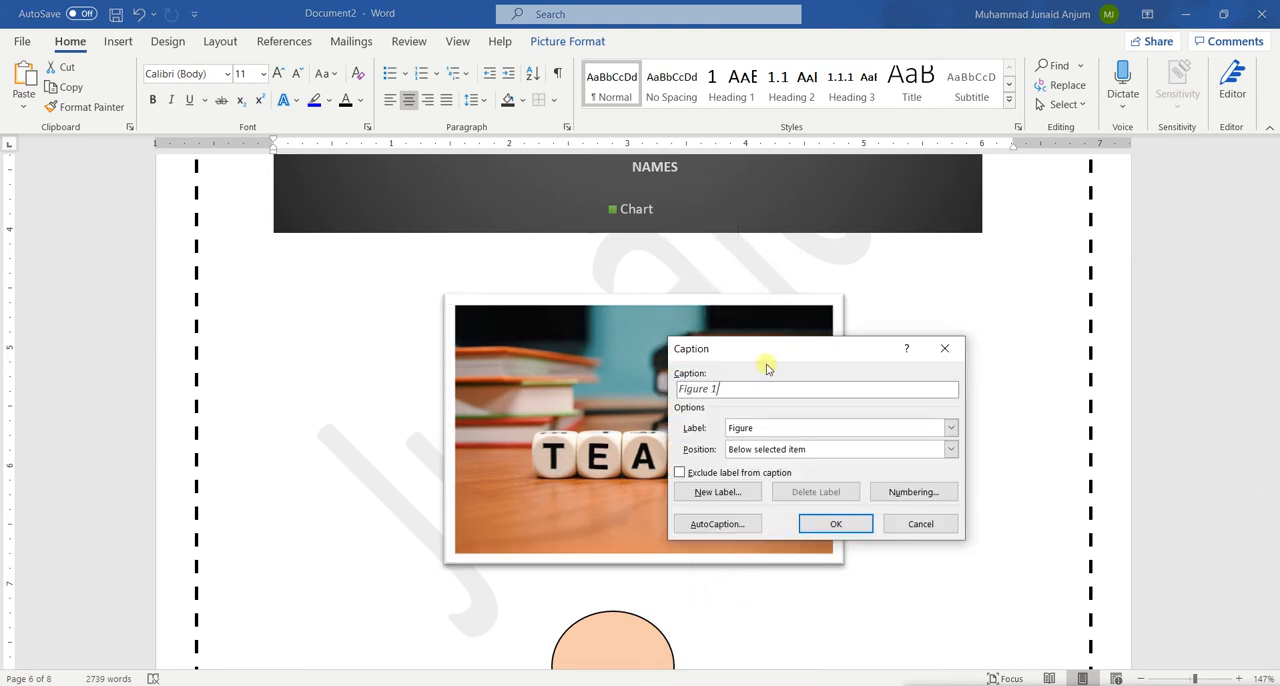
left_click_drag(753, 352, 642, 281)
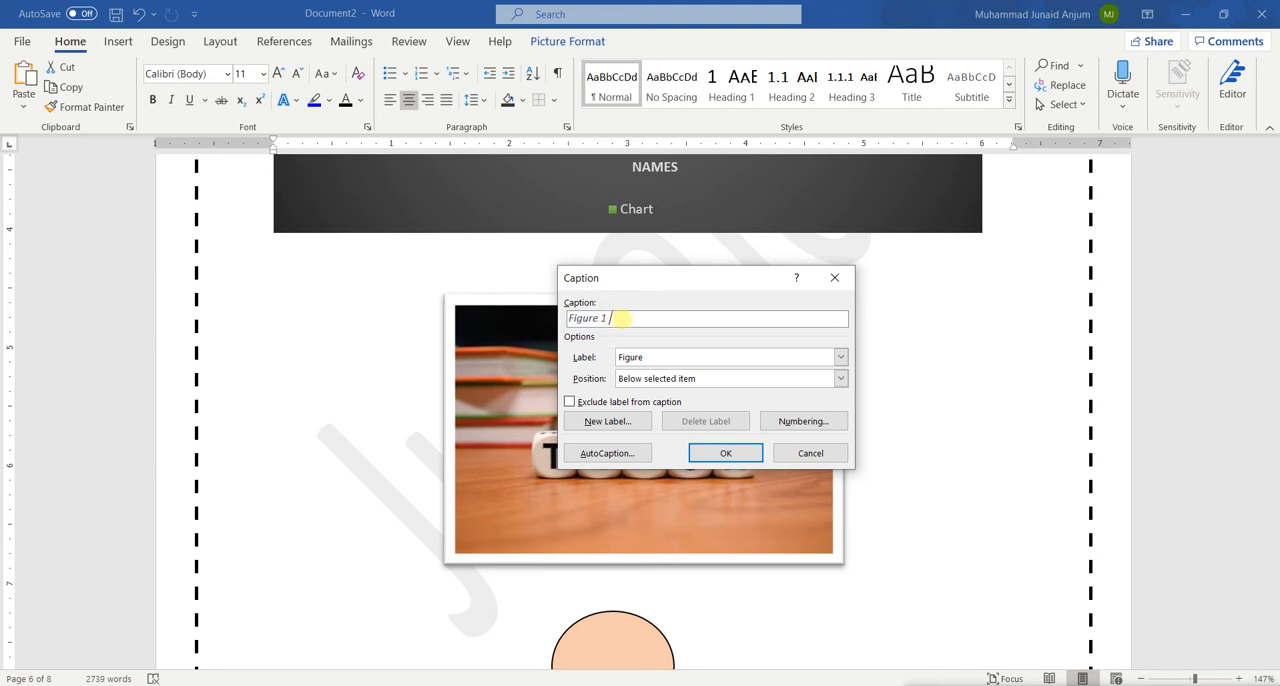
type("Image of Teaching")
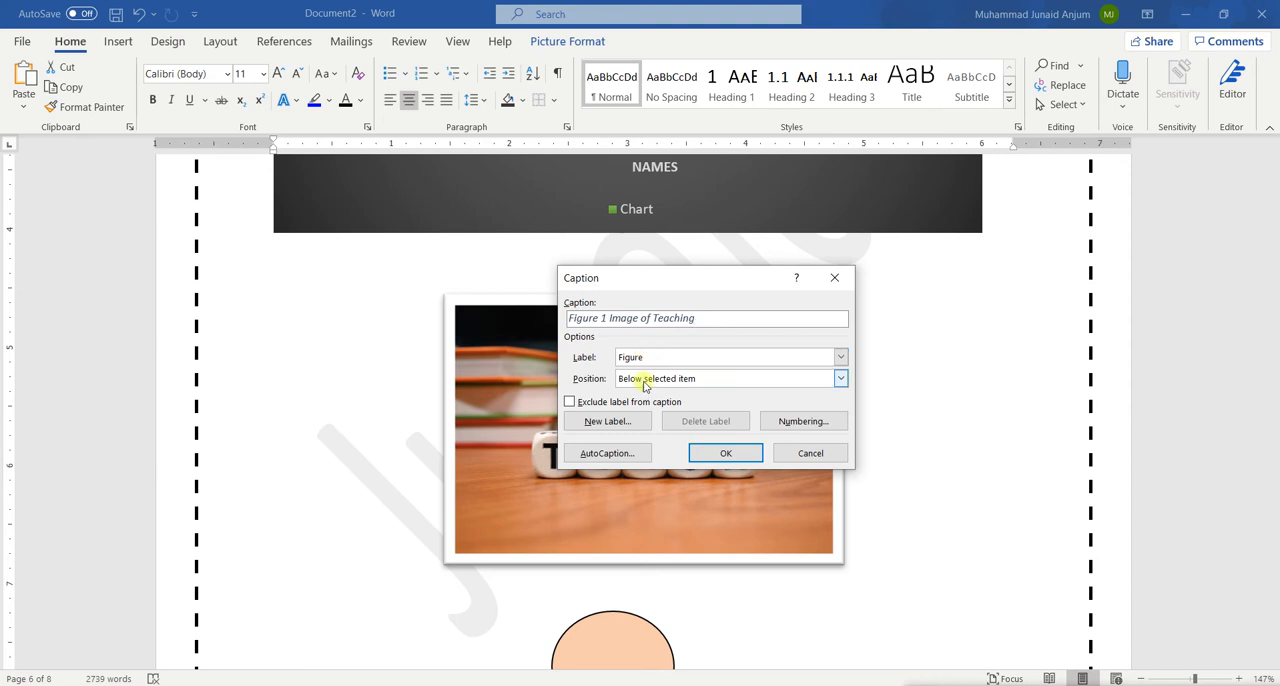
left_click(716, 456)
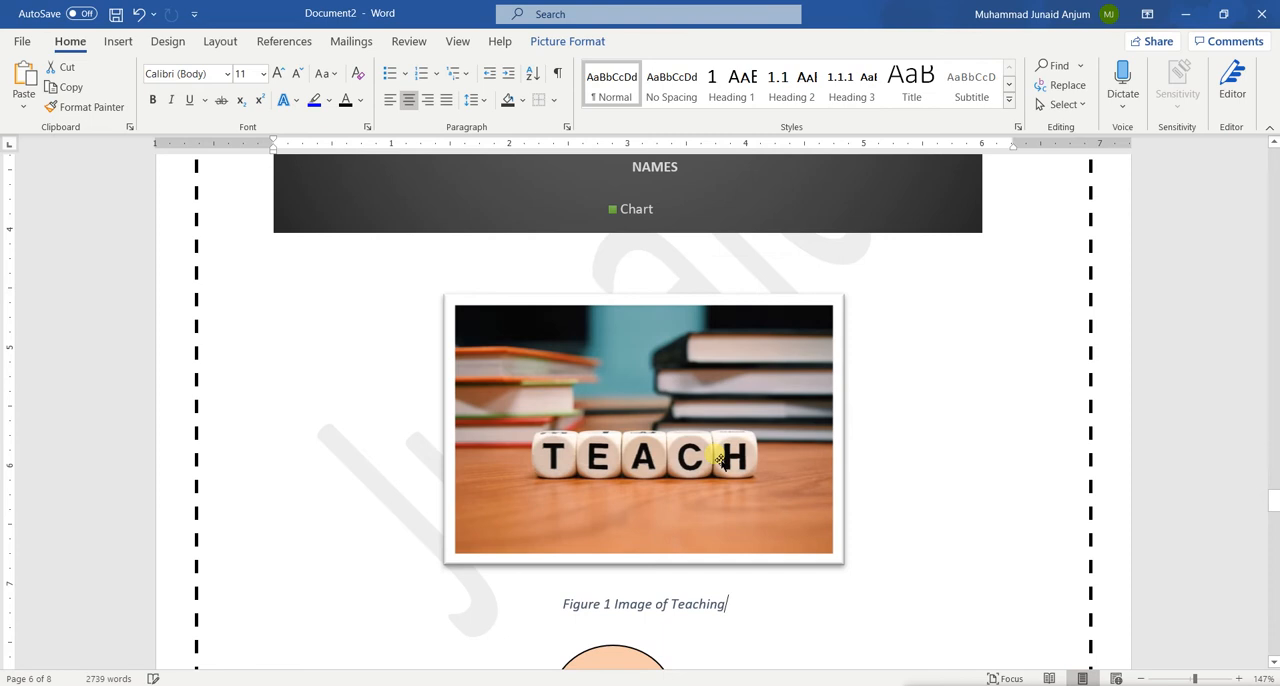
Review the caption under the TEACH picture and the stickman figure, chart and table around it
scroll(751, 577, "down", 3)
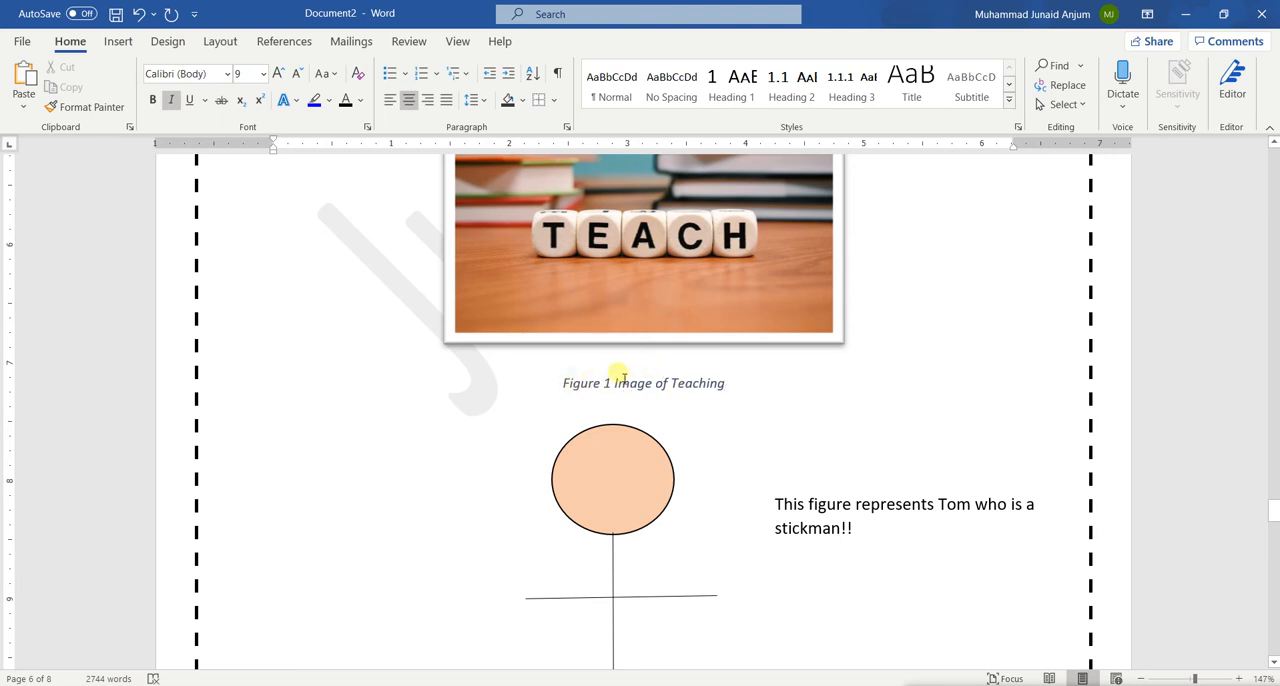
scroll(609, 229, "up", 3)
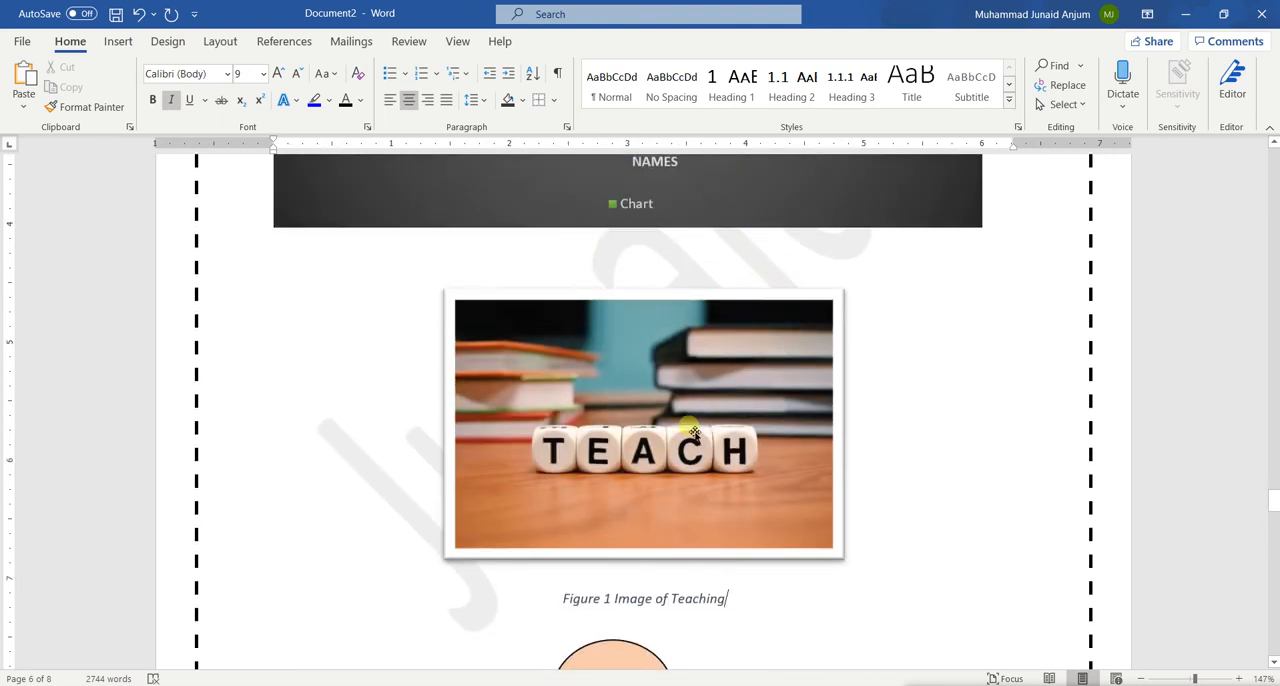
scroll(694, 432, "up", 2)
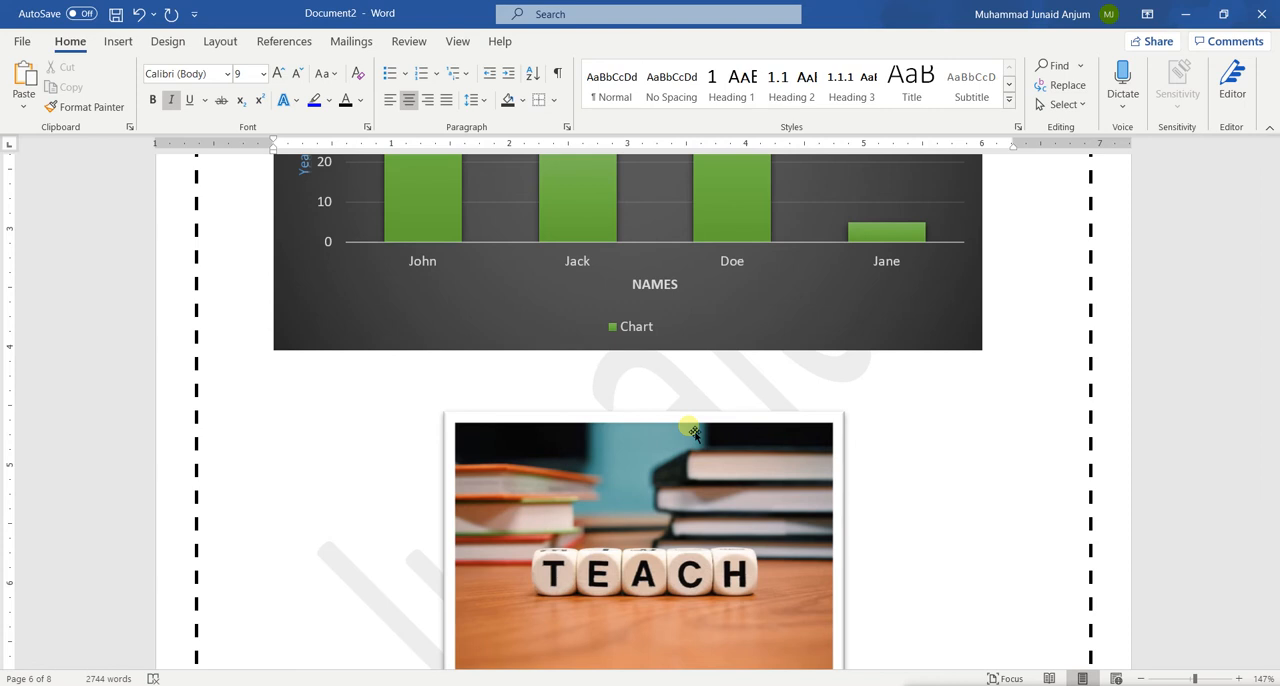
scroll(694, 432, "down", 2)
scroll(694, 480, "up", 3)
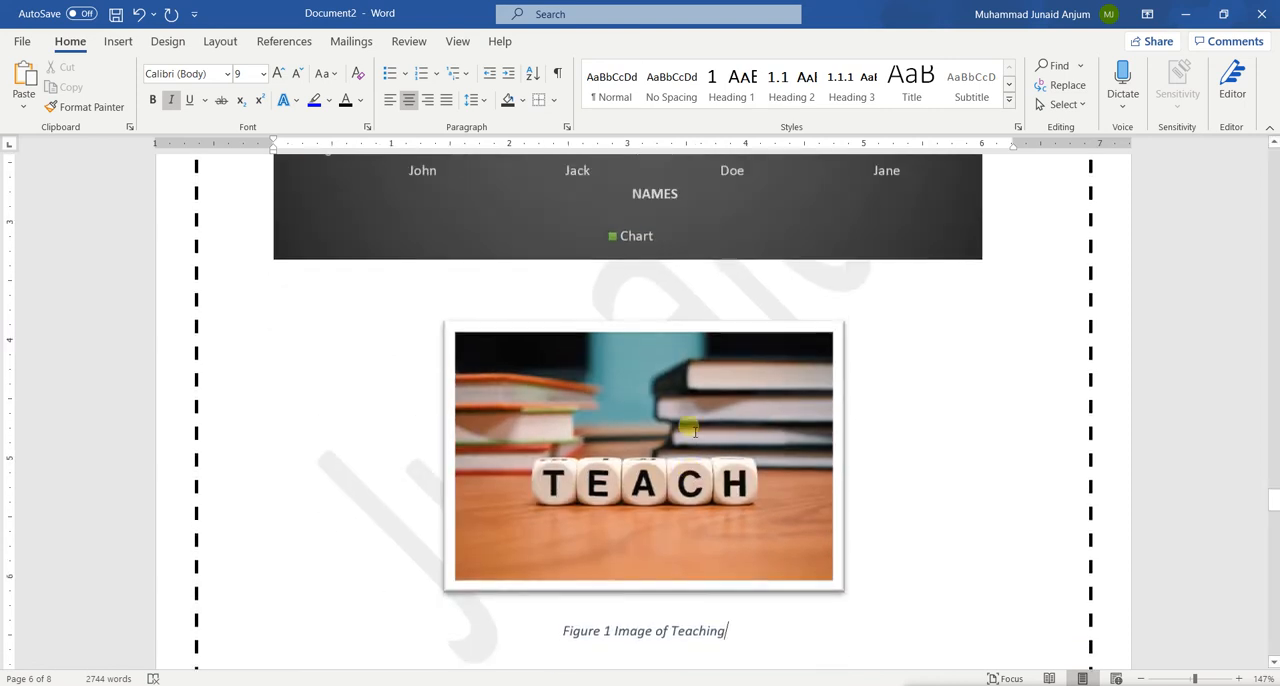
scroll(694, 577, "down", 1)
scroll(694, 577, "up", 1)
scroll(594, 514, "down", 3)
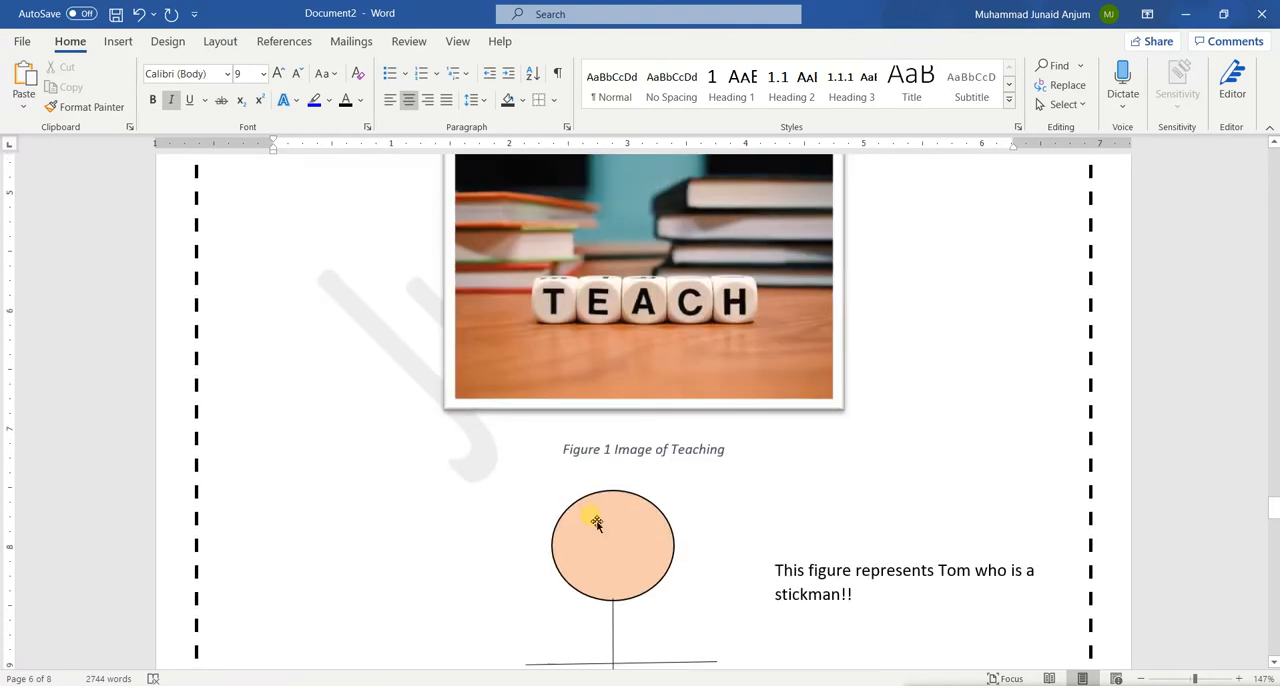
scroll(766, 517, "up", 3)
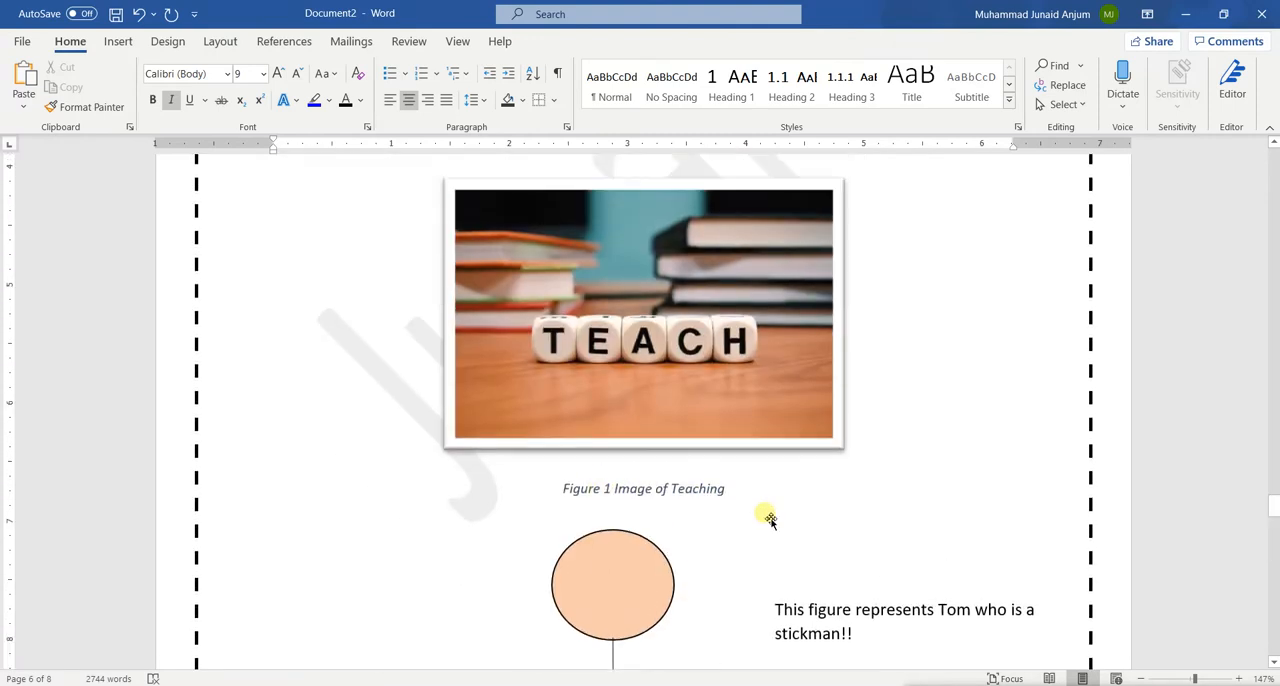
scroll(700, 277, "up", 10)
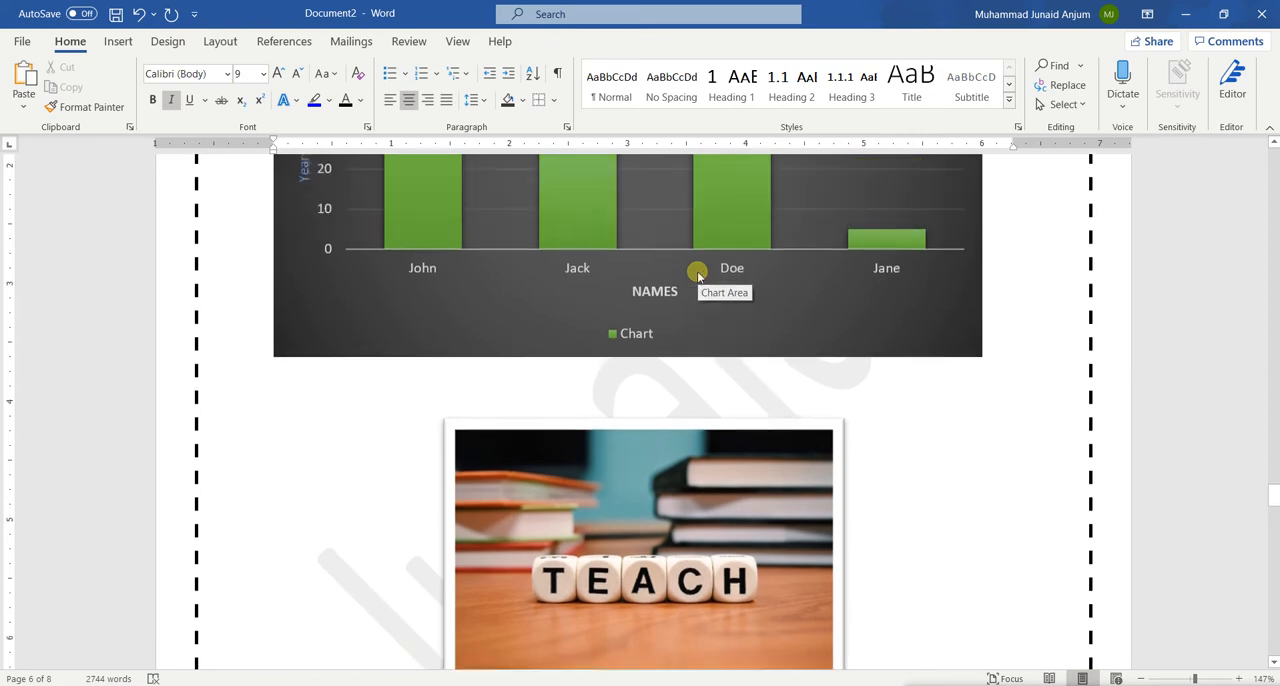
scroll(700, 277, "up", 3)
scroll(697, 272, "down", 15)
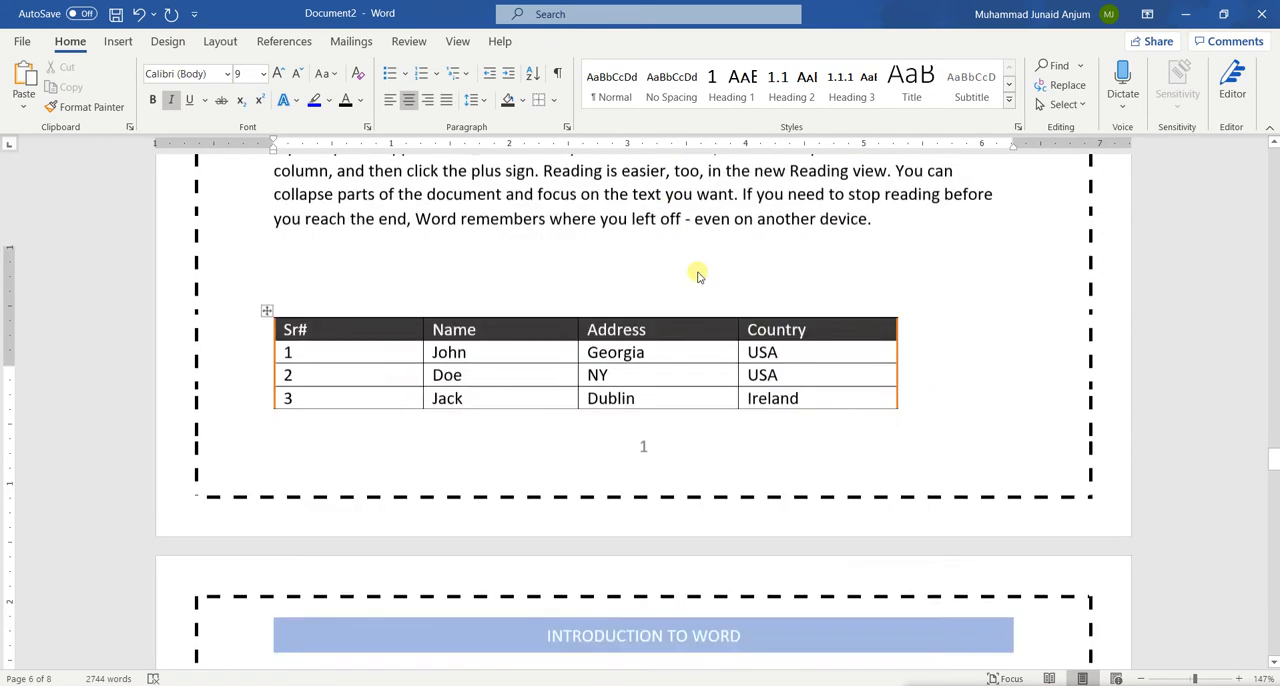
Insert the caption "Figure 1 chart of age of a person" below the bar chart, using the Figure label
scroll(703, 280, "down", 1)
left_click(737, 316)
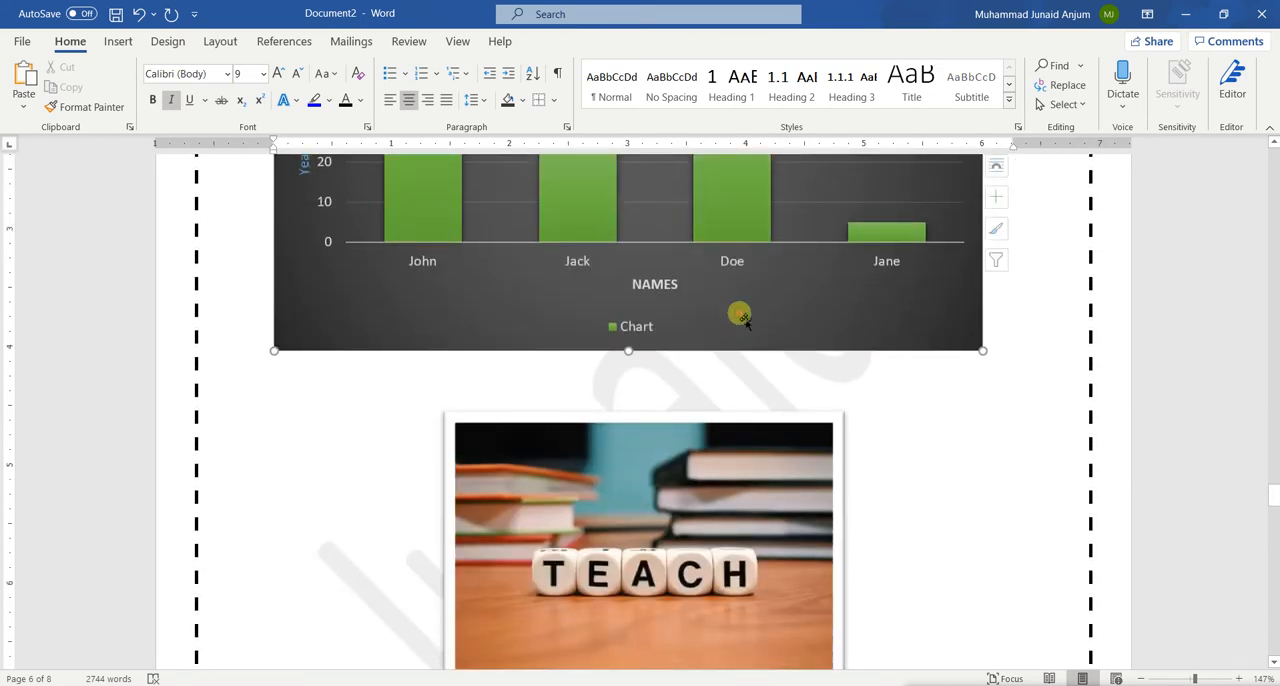
right_click(737, 316)
left_click(800, 596)
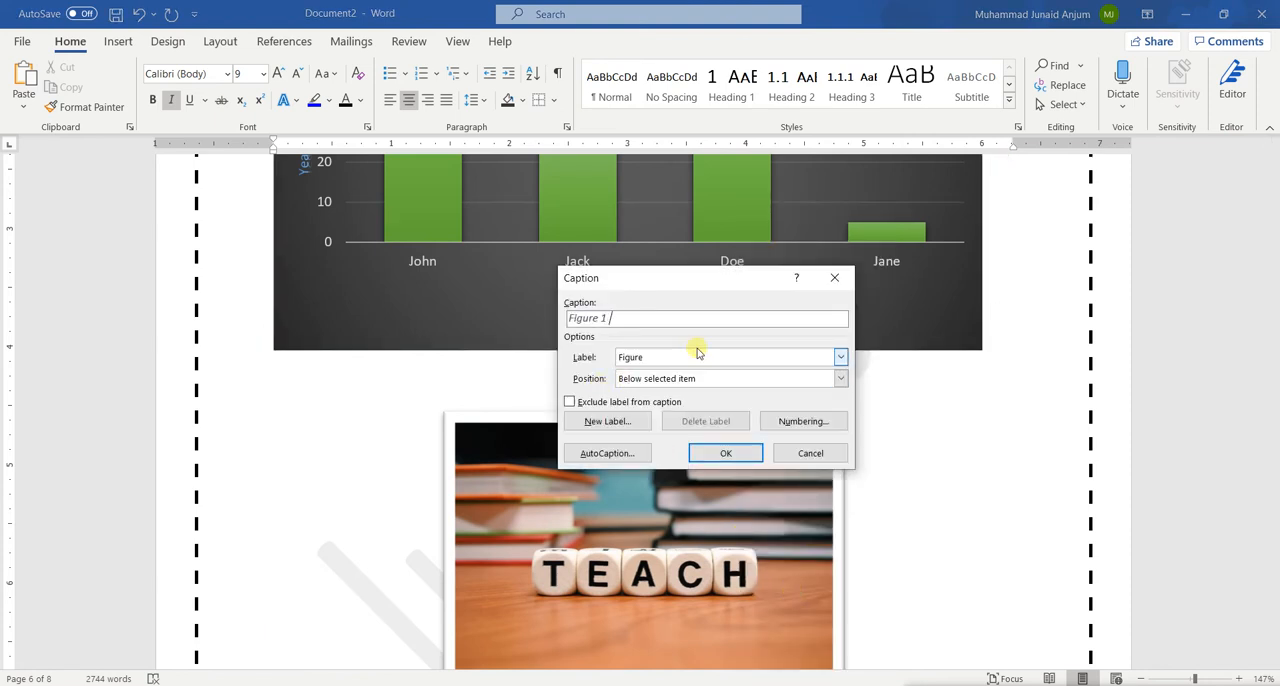
type("hart og")
key("BackSpace")
type("f age og")
type("f a")
type(" pers")
type("on")
type("c")
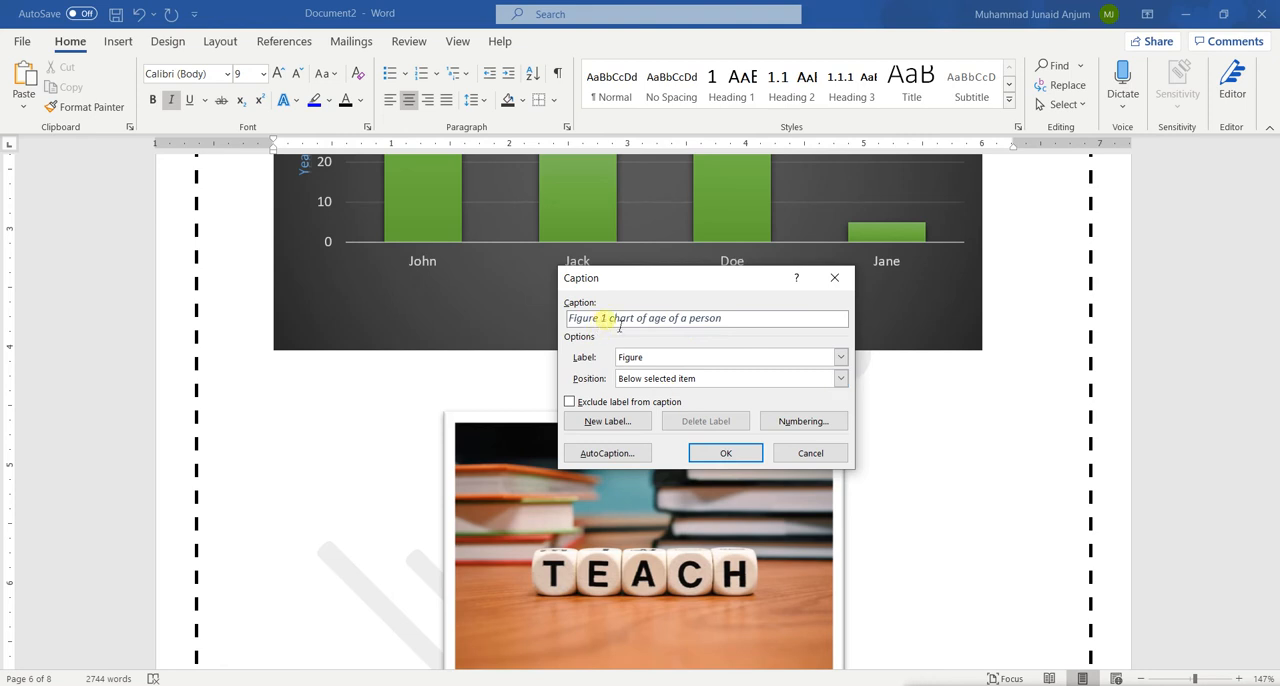
left_click(724, 453)
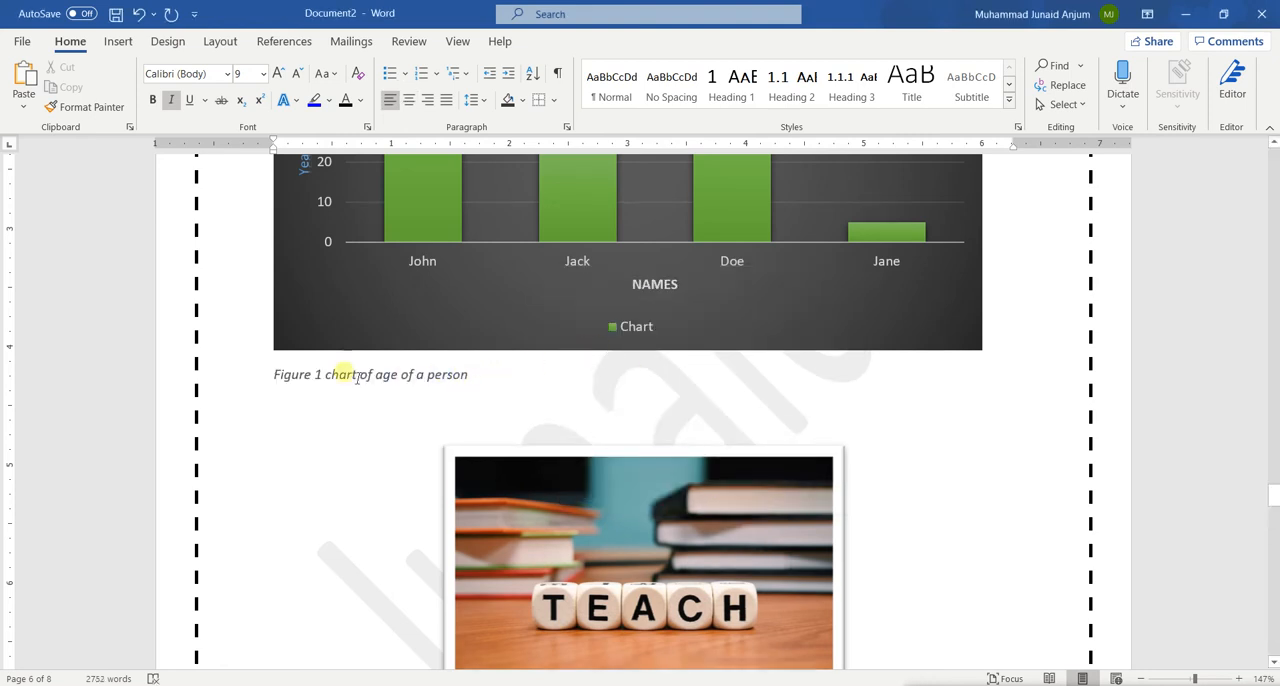
Compare the numbering and alignment of the captions below the bar chart and the TEACH picture
scroll(478, 375, "down", 3)
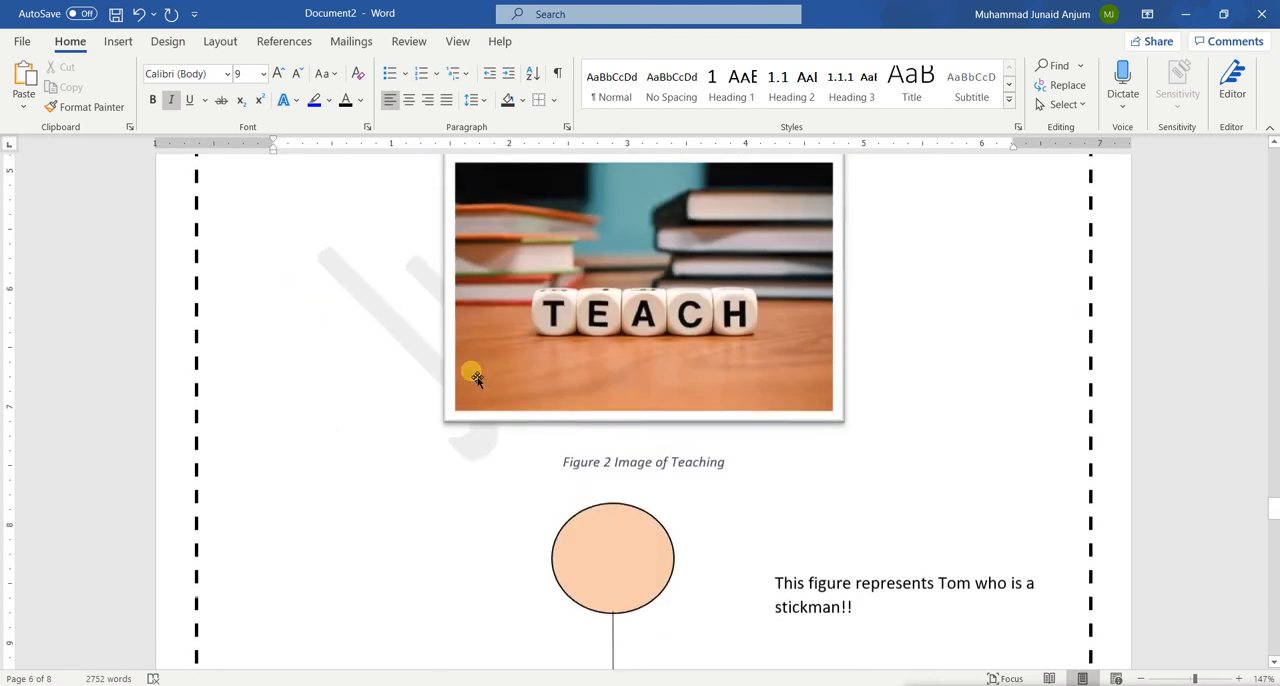
left_click(618, 466)
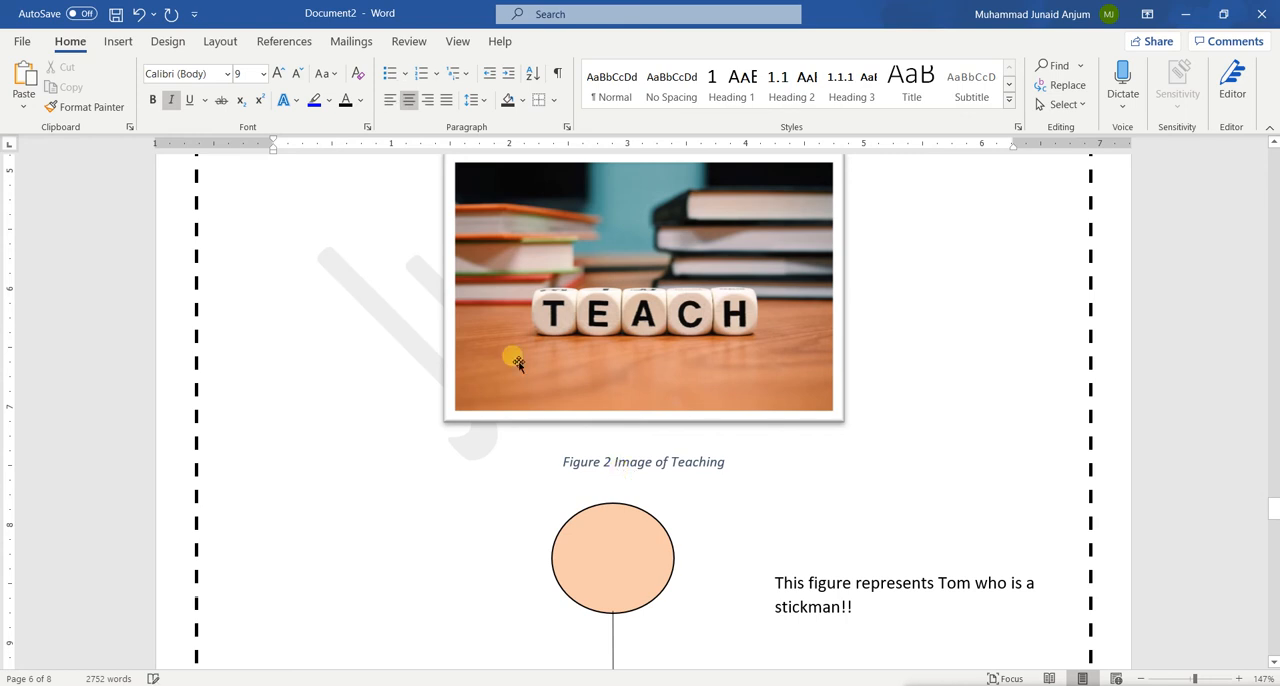
scroll(469, 374, "up", 4)
left_click(367, 452)
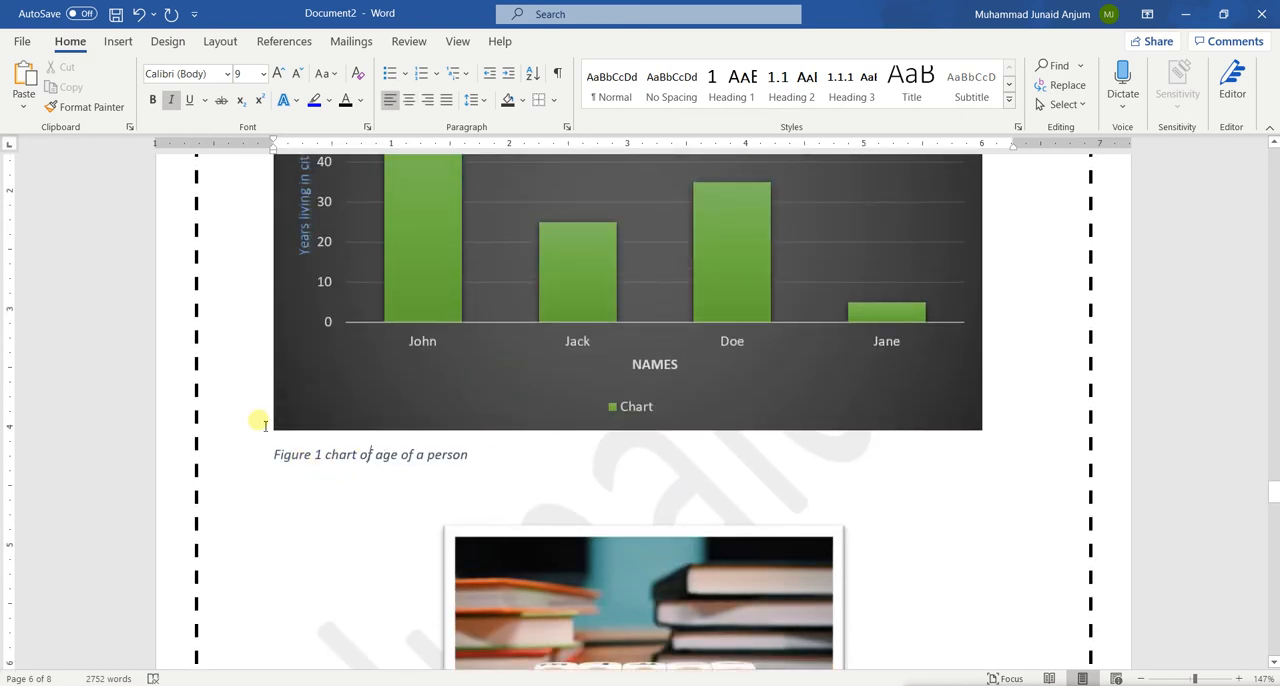
scroll(587, 516, "down", 4)
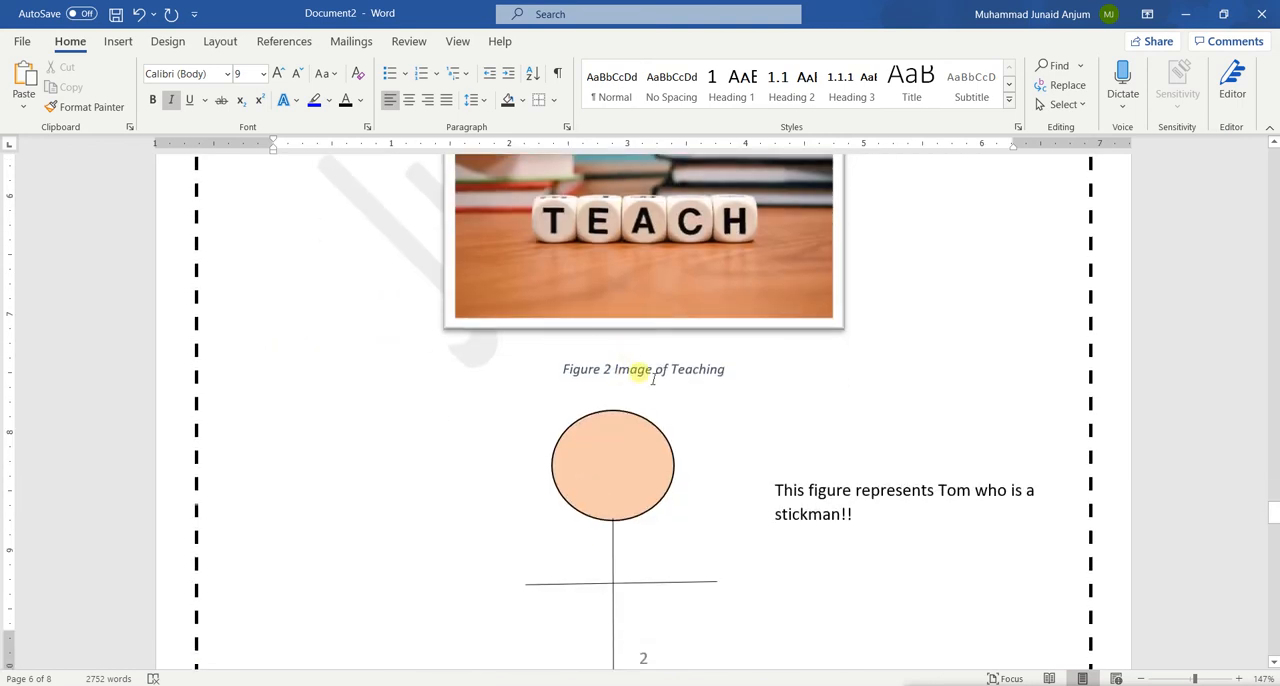
scroll(637, 366, "up", 3)
scroll(637, 366, "down", 2)
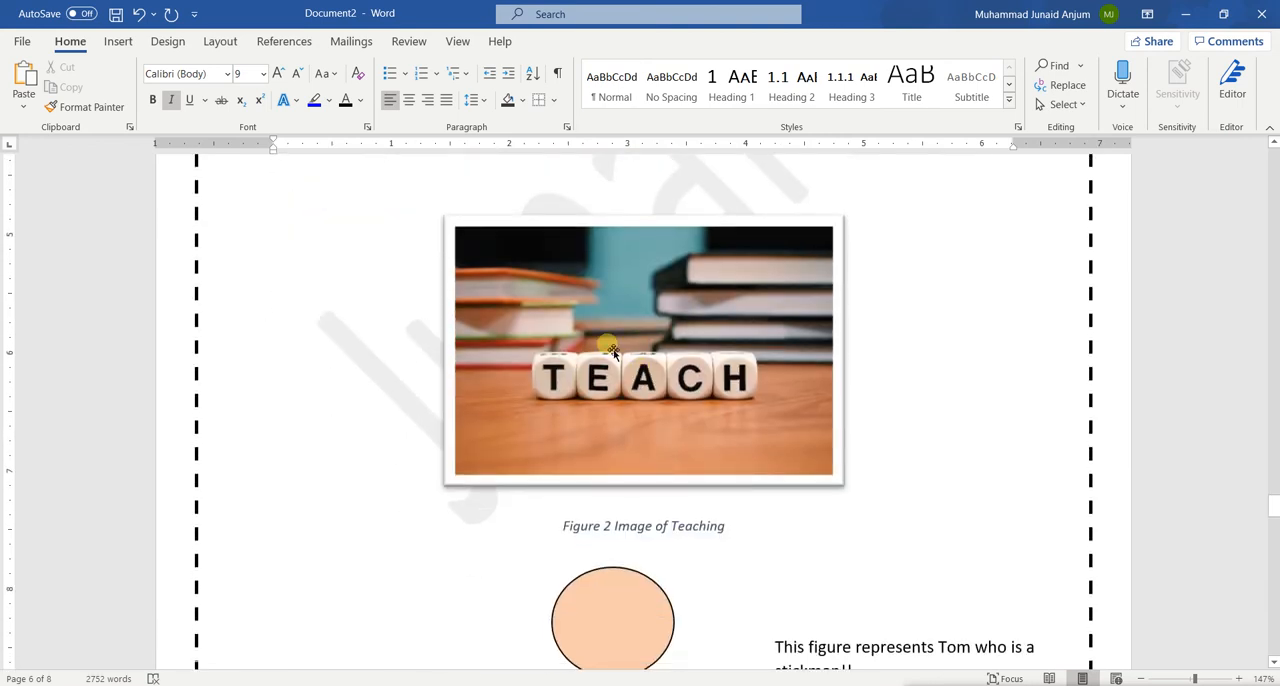
left_click(610, 348)
scroll(507, 250, "up", 3)
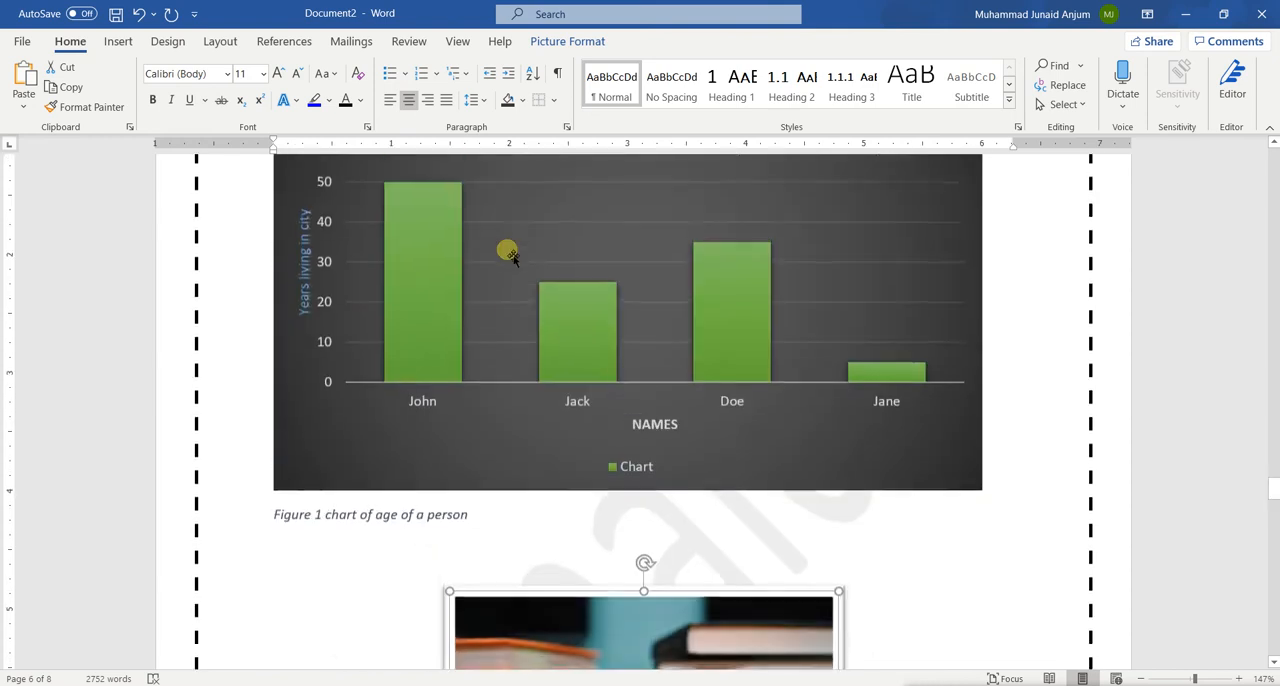
Try centring the bar chart on the page and set it back to left alignment
left_click(507, 250)
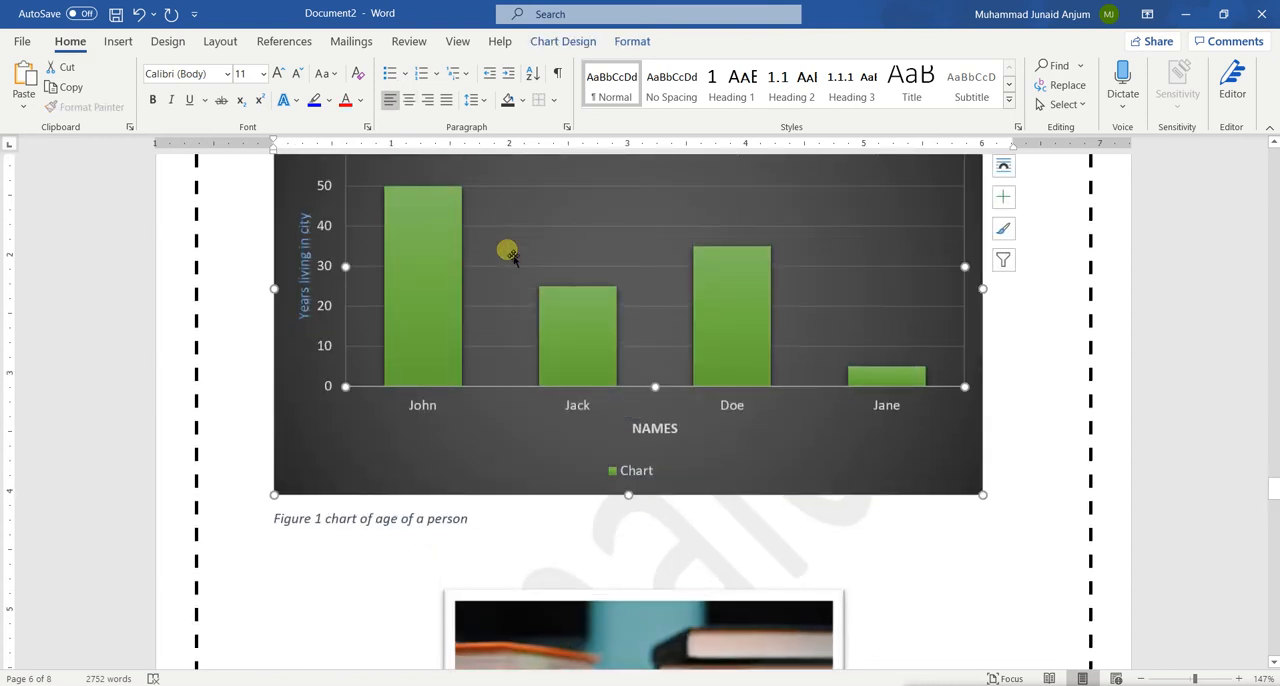
left_click(409, 100)
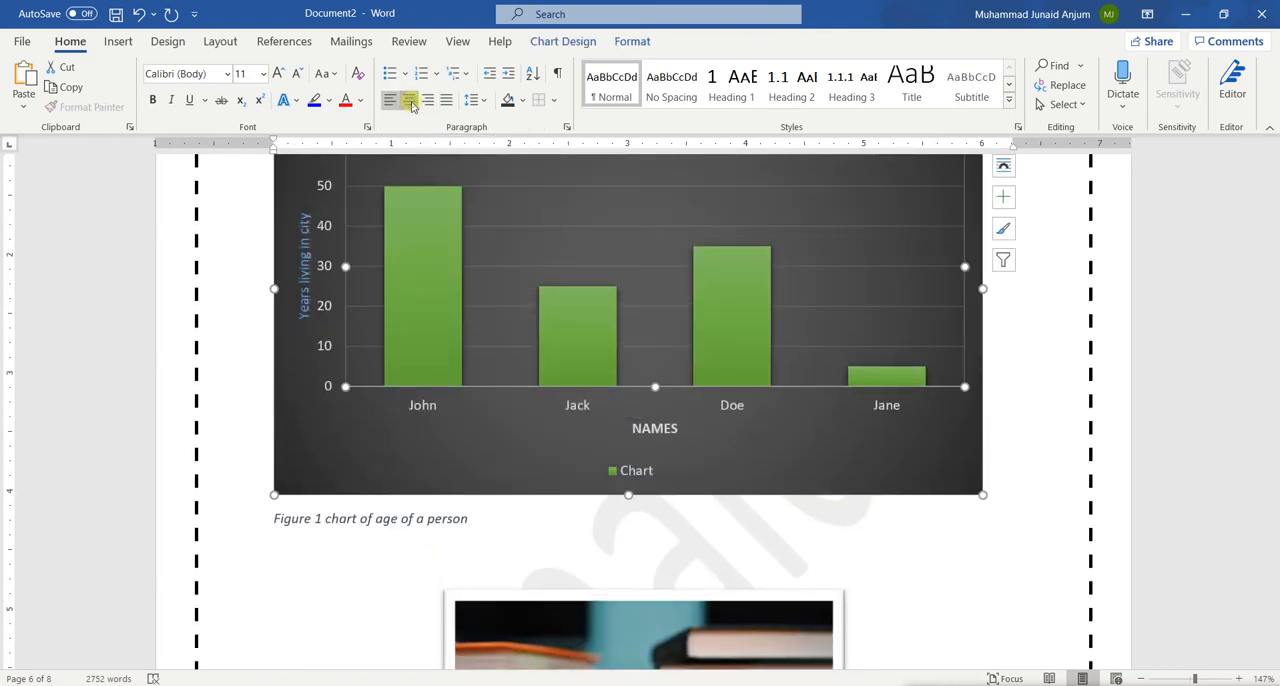
left_click(372, 513)
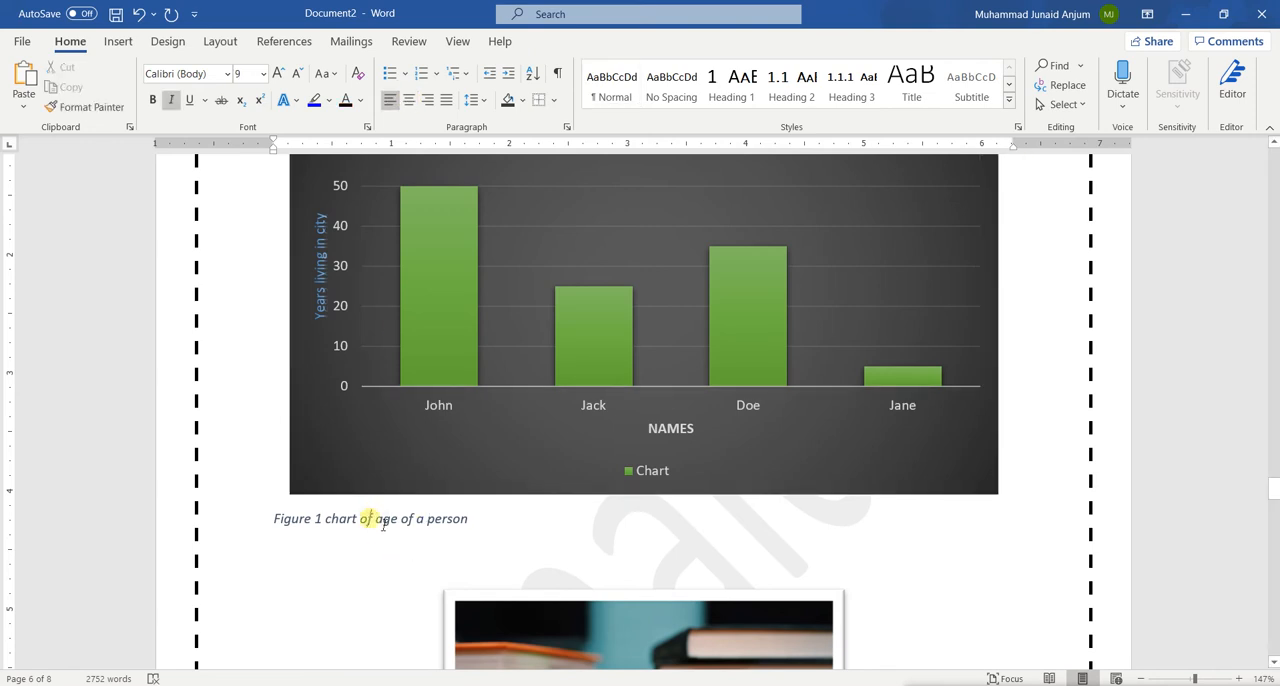
left_click(342, 466)
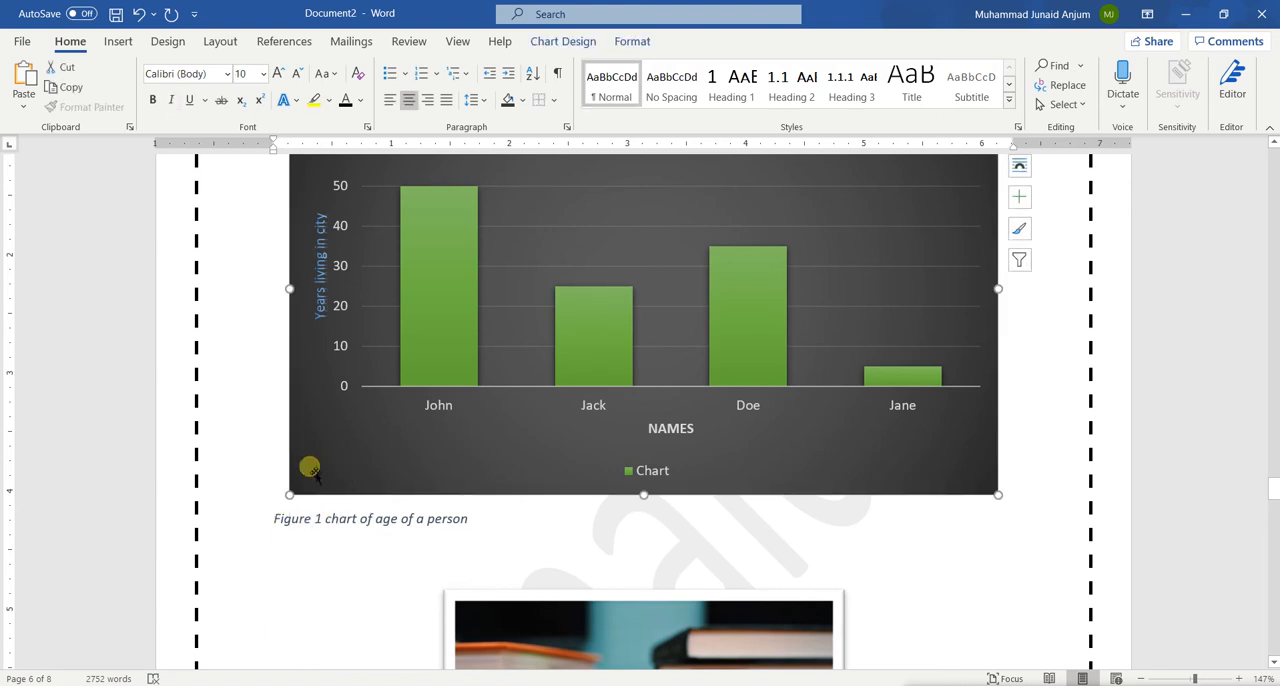
left_click(390, 99)
Centre the caption "Figure 1 chart of age of a person" below the bar chart
left_click(388, 519)
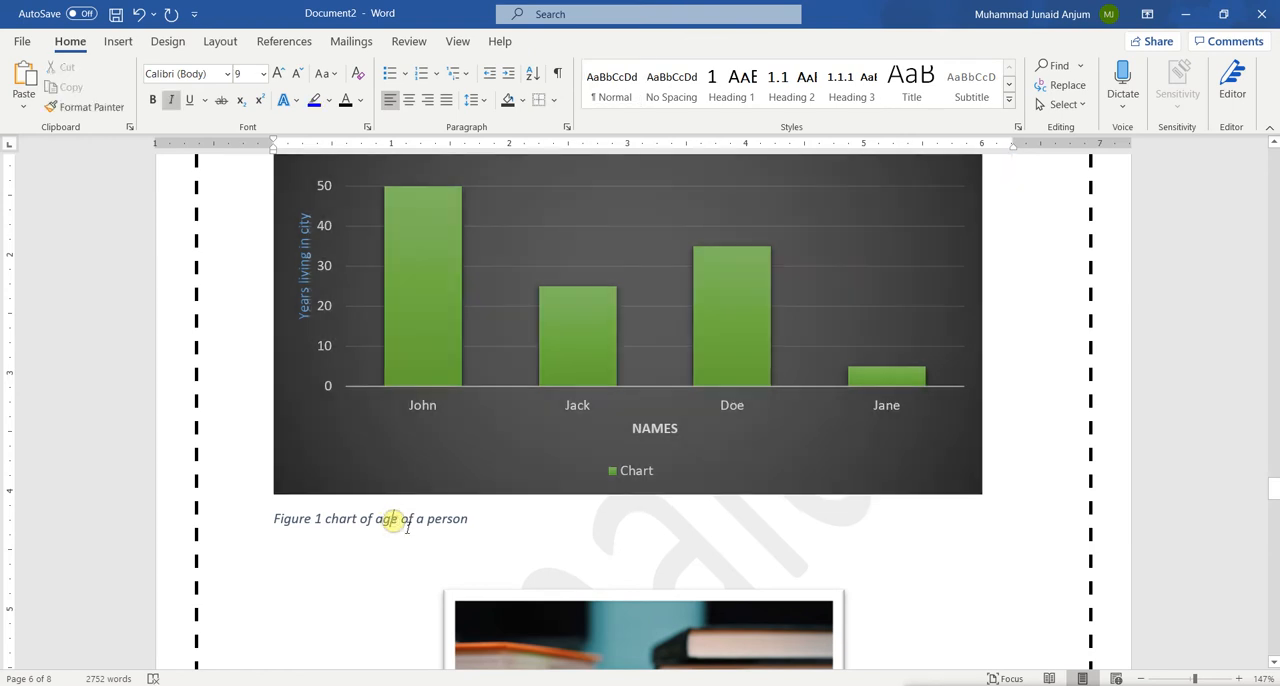
triple_click(407, 524)
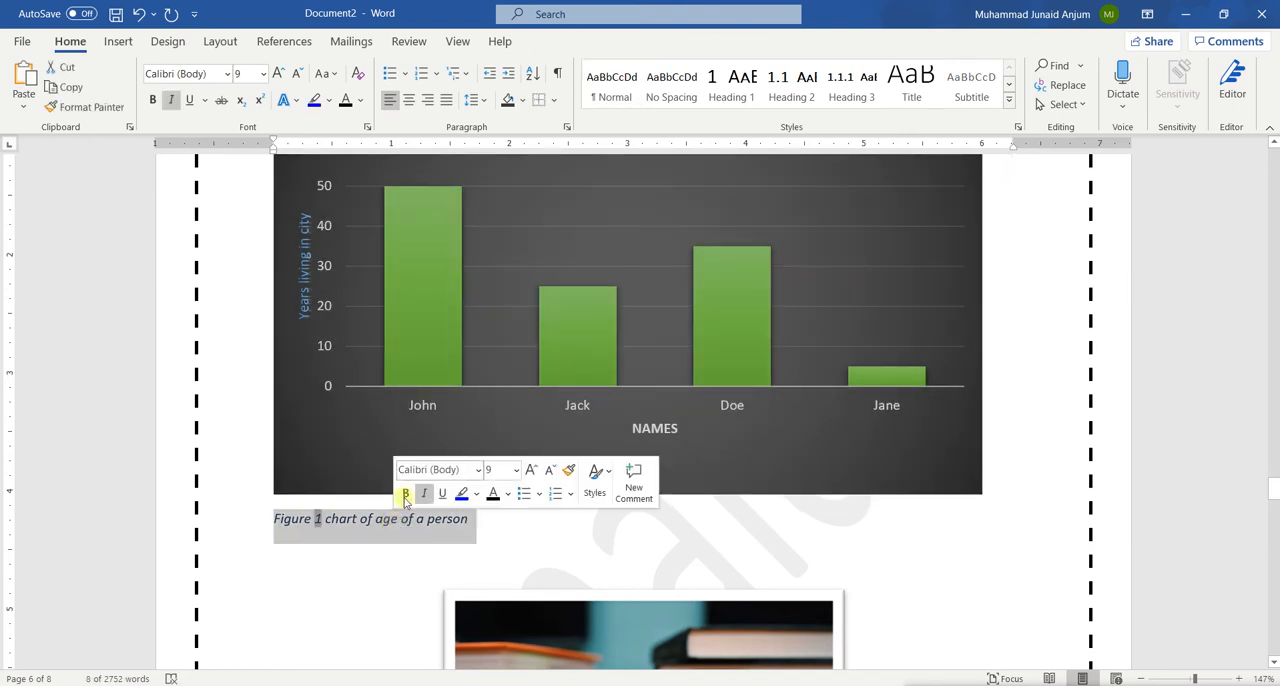
left_click(408, 100)
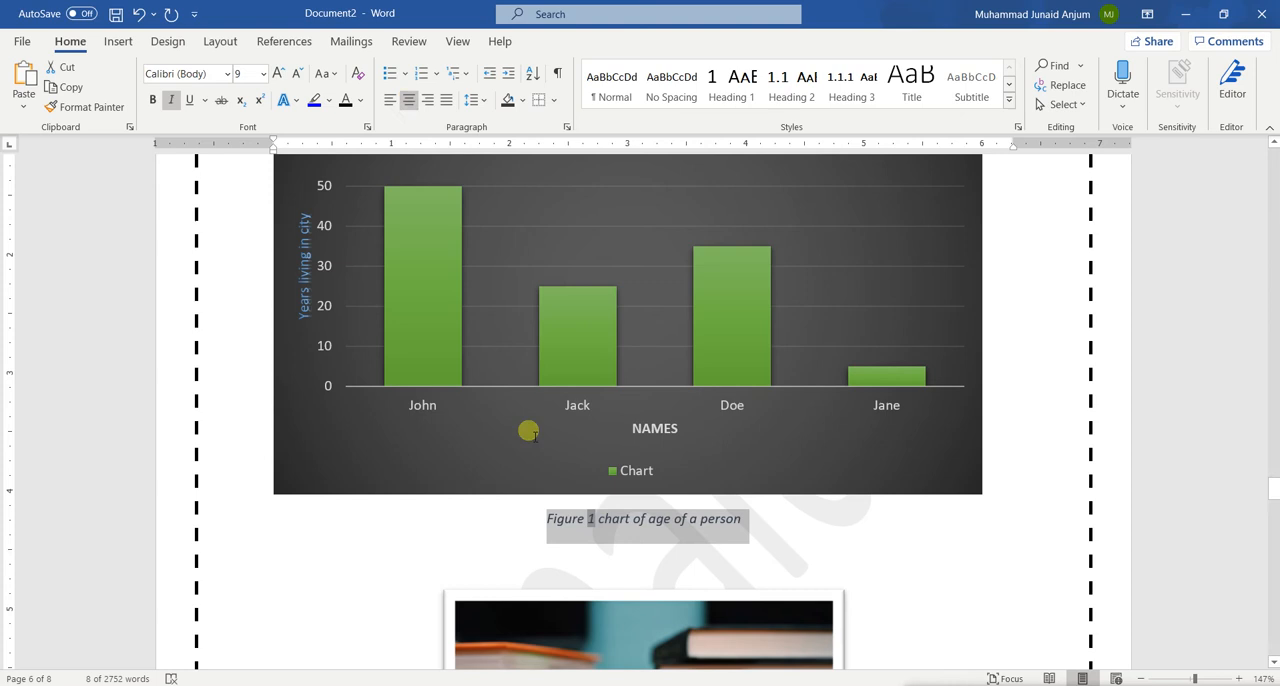
left_click(477, 519)
scroll(755, 598, "down", 3)
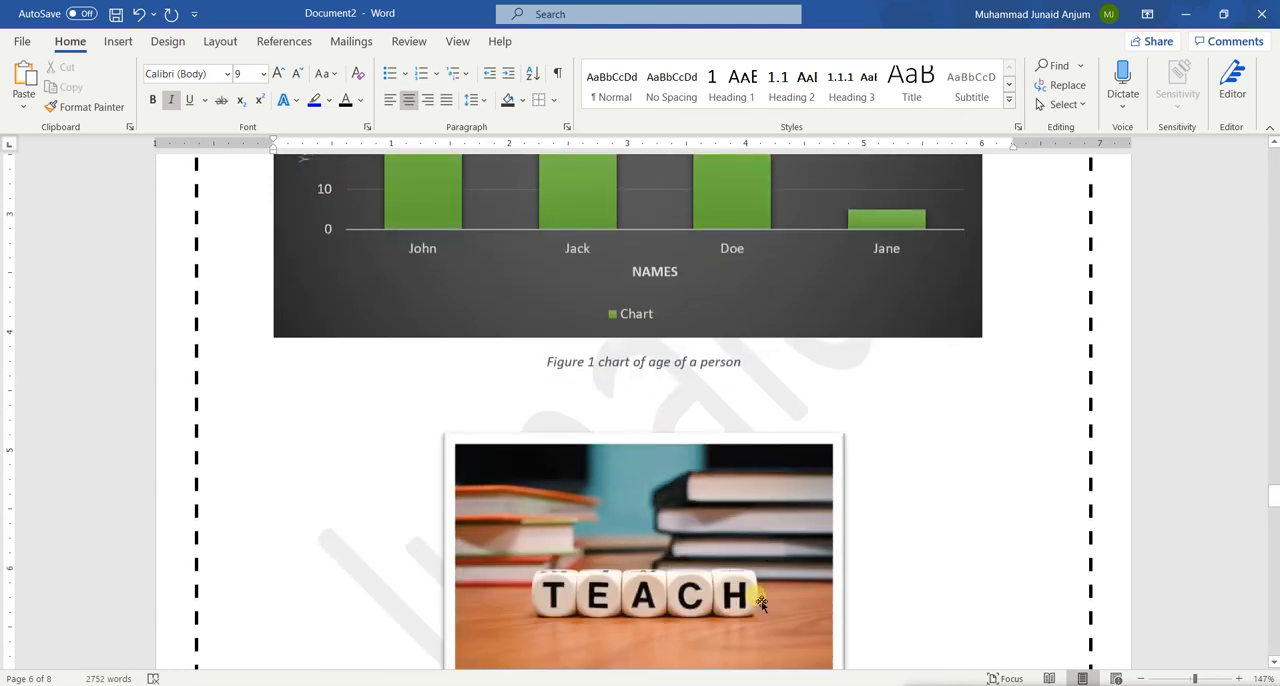
scroll(760, 602, "down", 3)
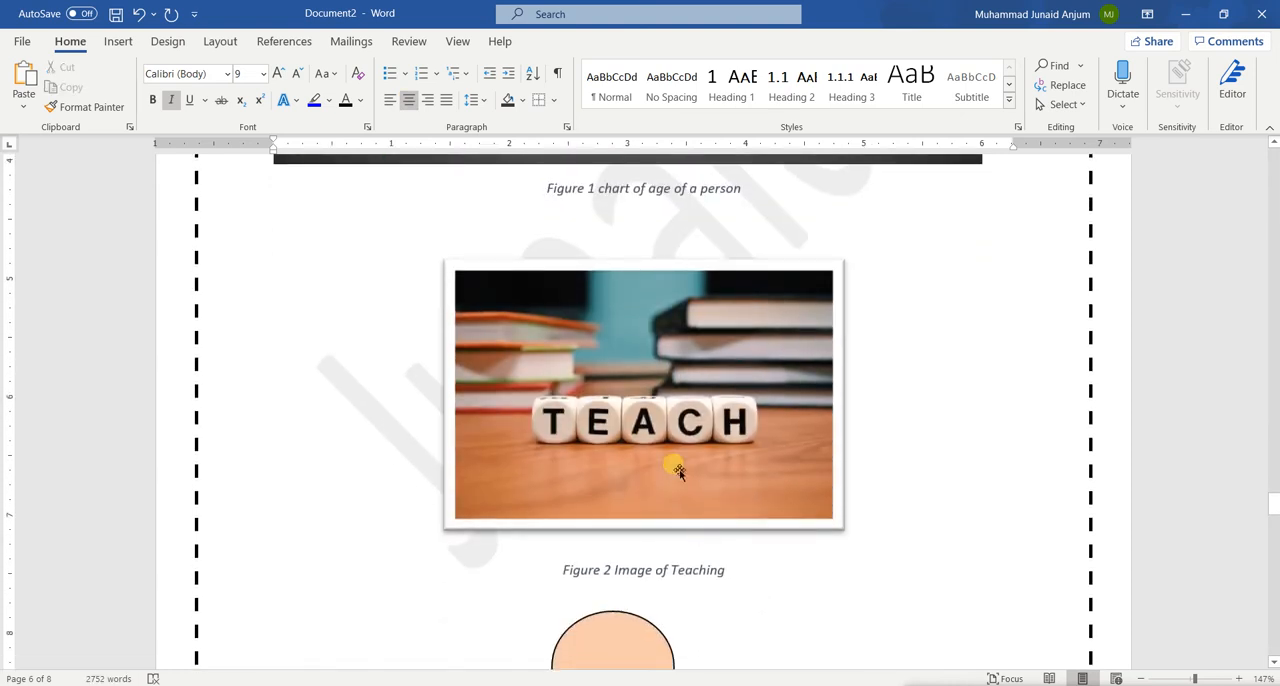
scroll(612, 380, "up", 4)
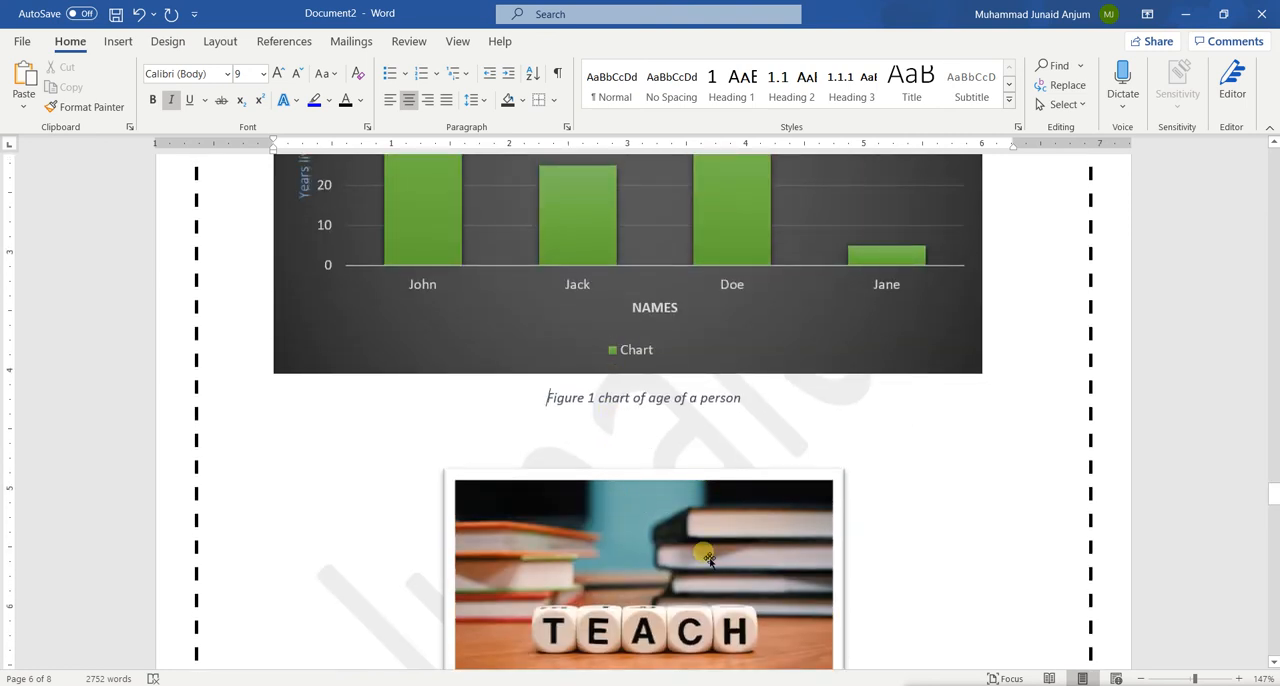
scroll(697, 471, "down", 4)
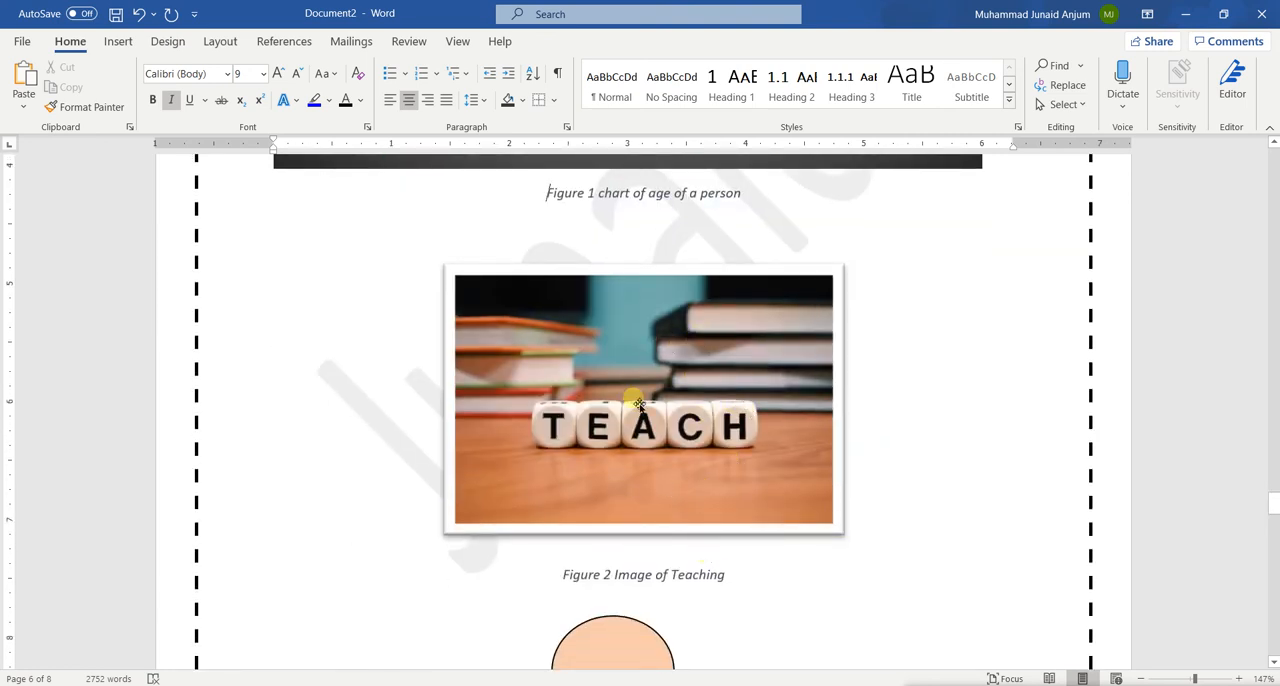
Insert the caption "Table 1 Simple Table" above the Sr#/Name/Address/Country table using the Table label, and remove the blank lines above the caption
scroll(634, 400, "up", 10)
scroll(639, 402, "up", 3)
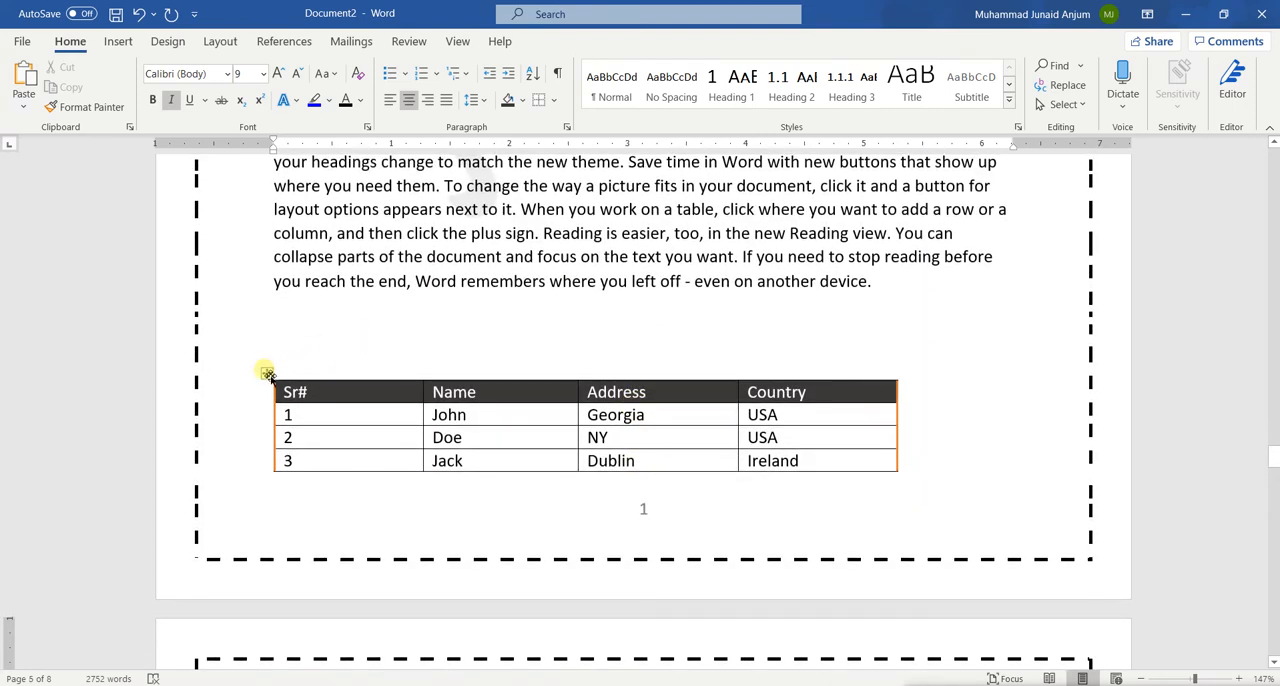
left_click(268, 374)
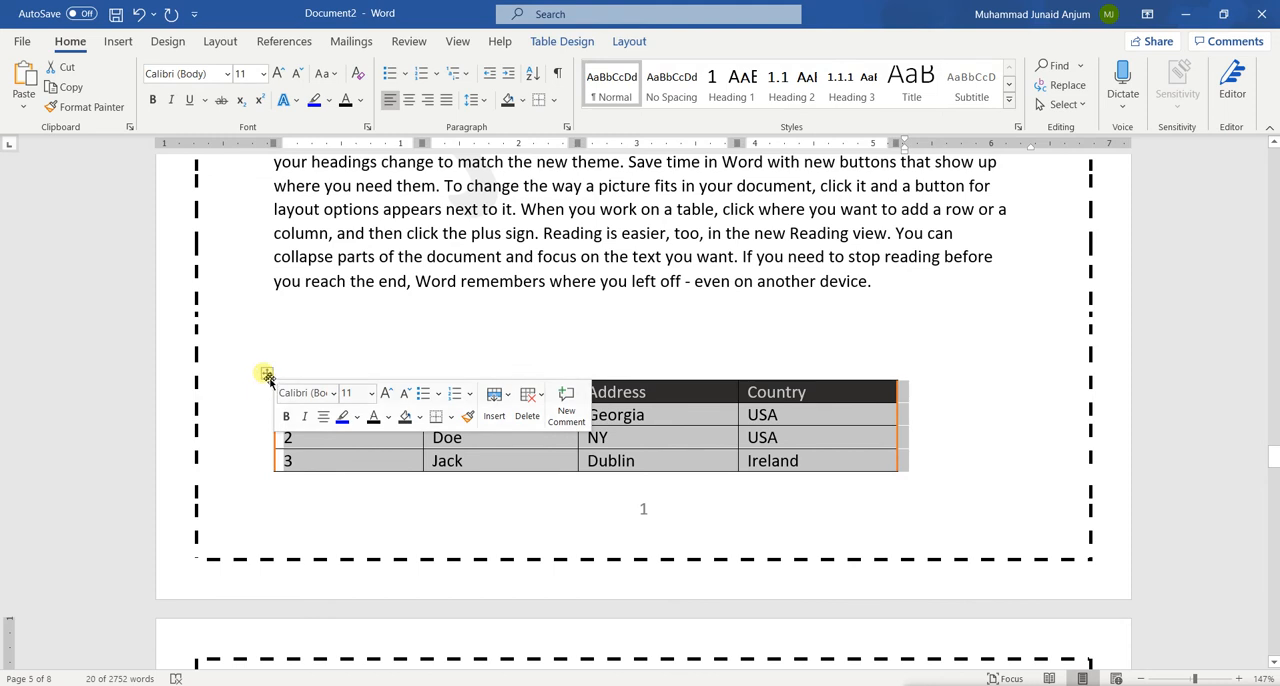
right_click(269, 376)
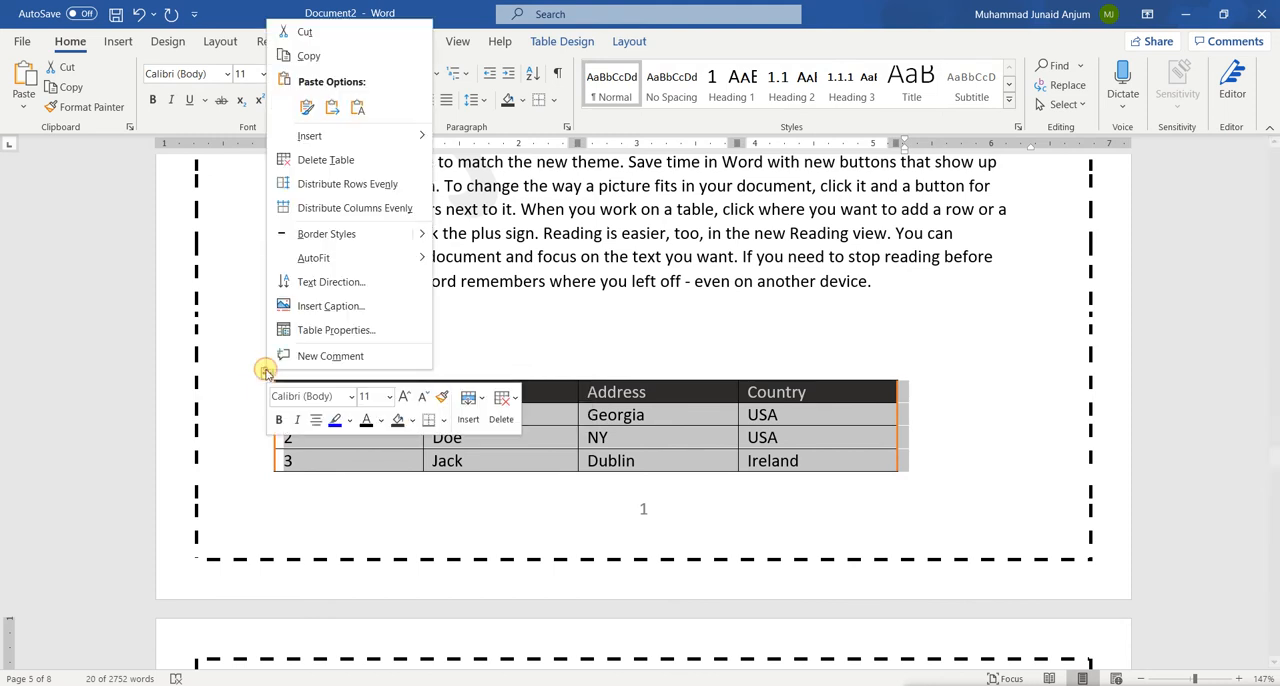
left_click(330, 306)
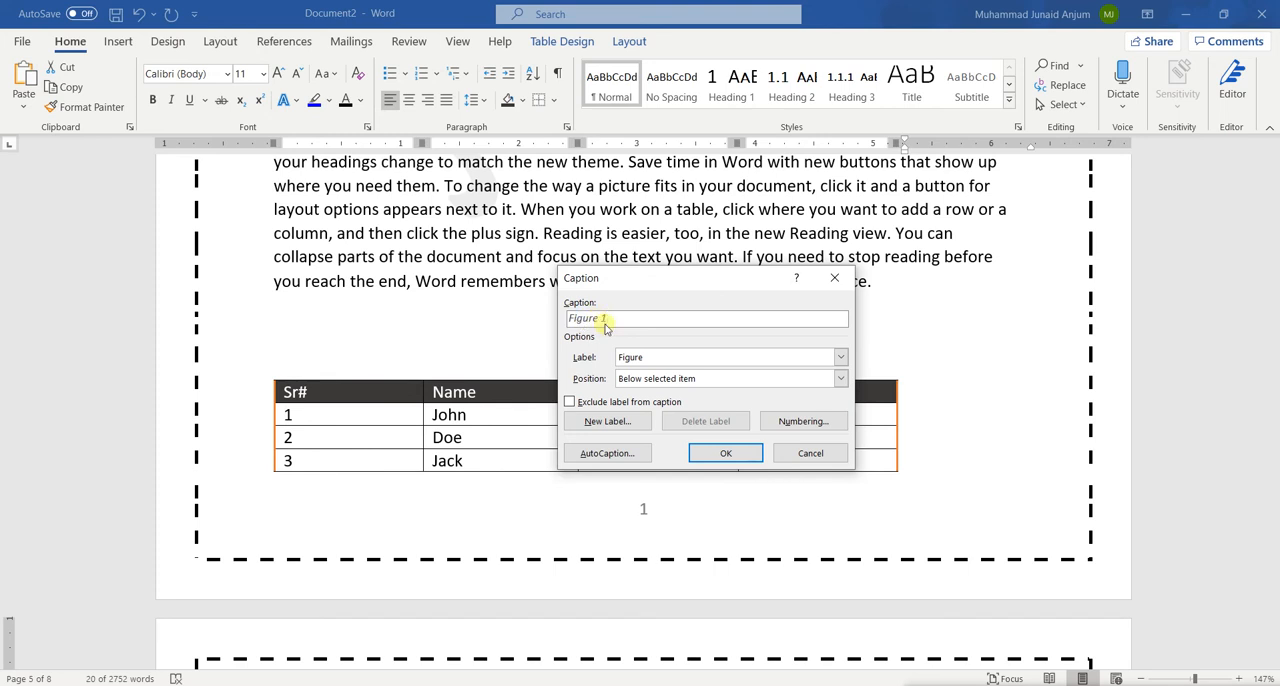
left_click(647, 360)
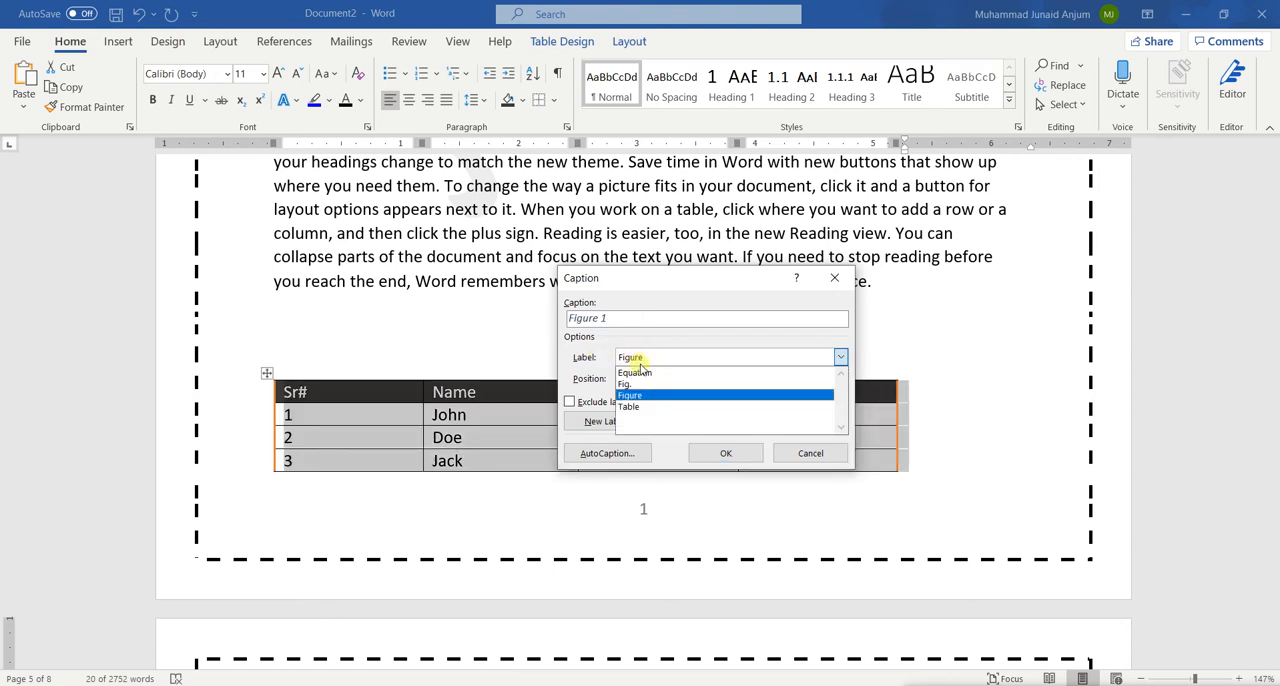
left_click(636, 408)
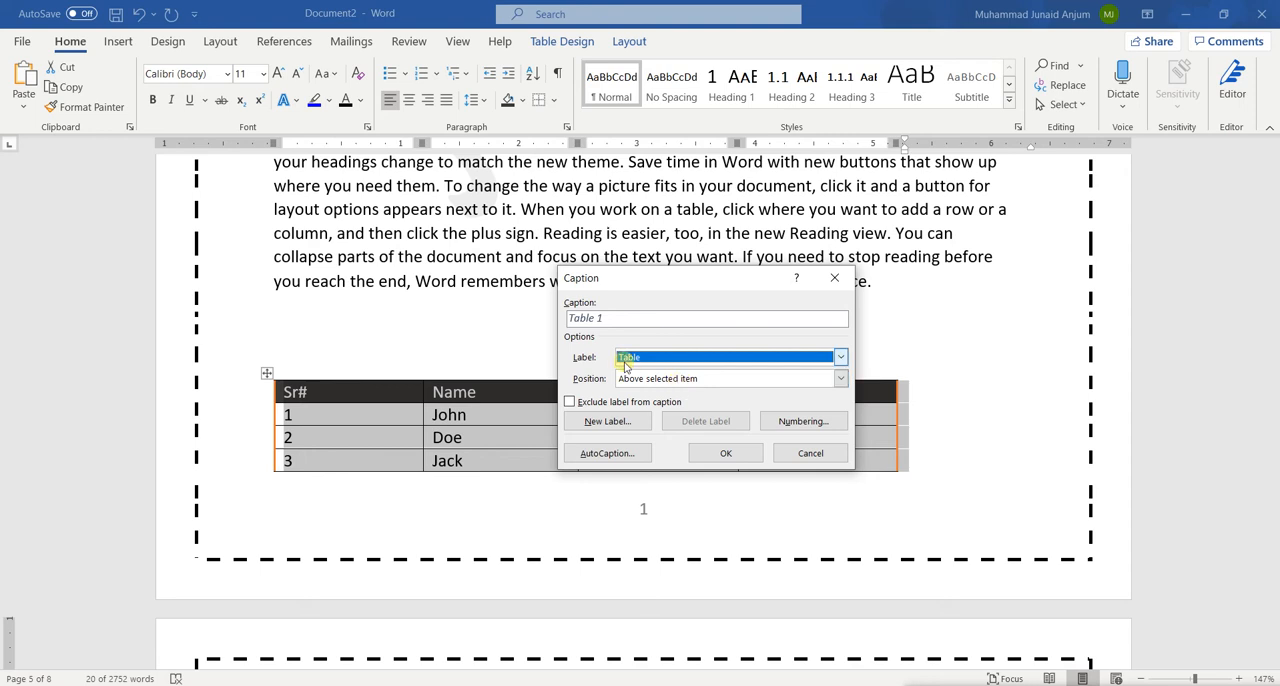
left_click(623, 317)
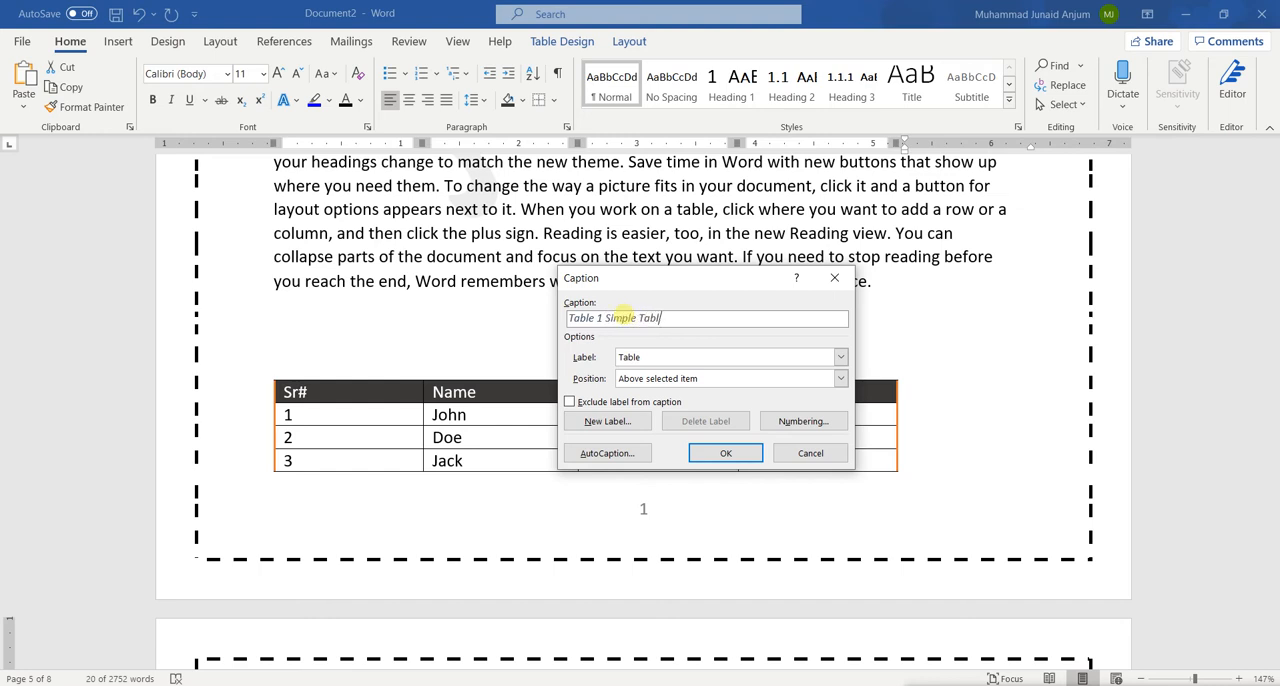
left_click(742, 454)
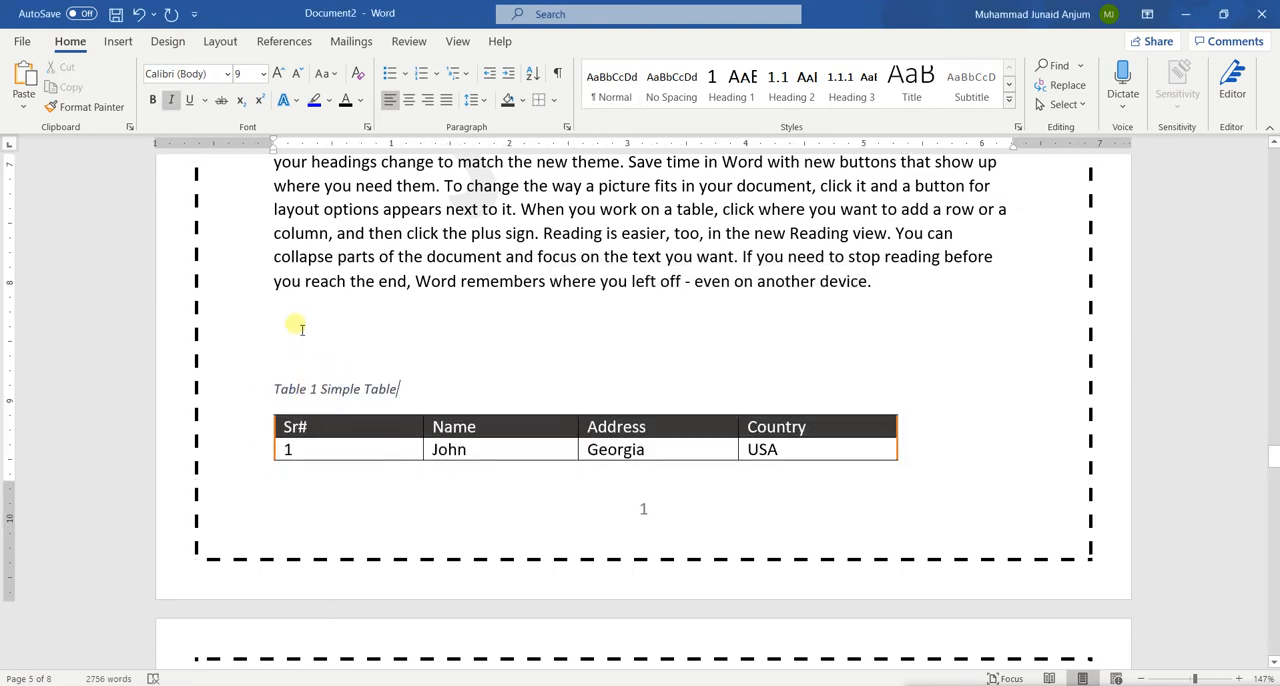
key("Delete")
key("Delete")
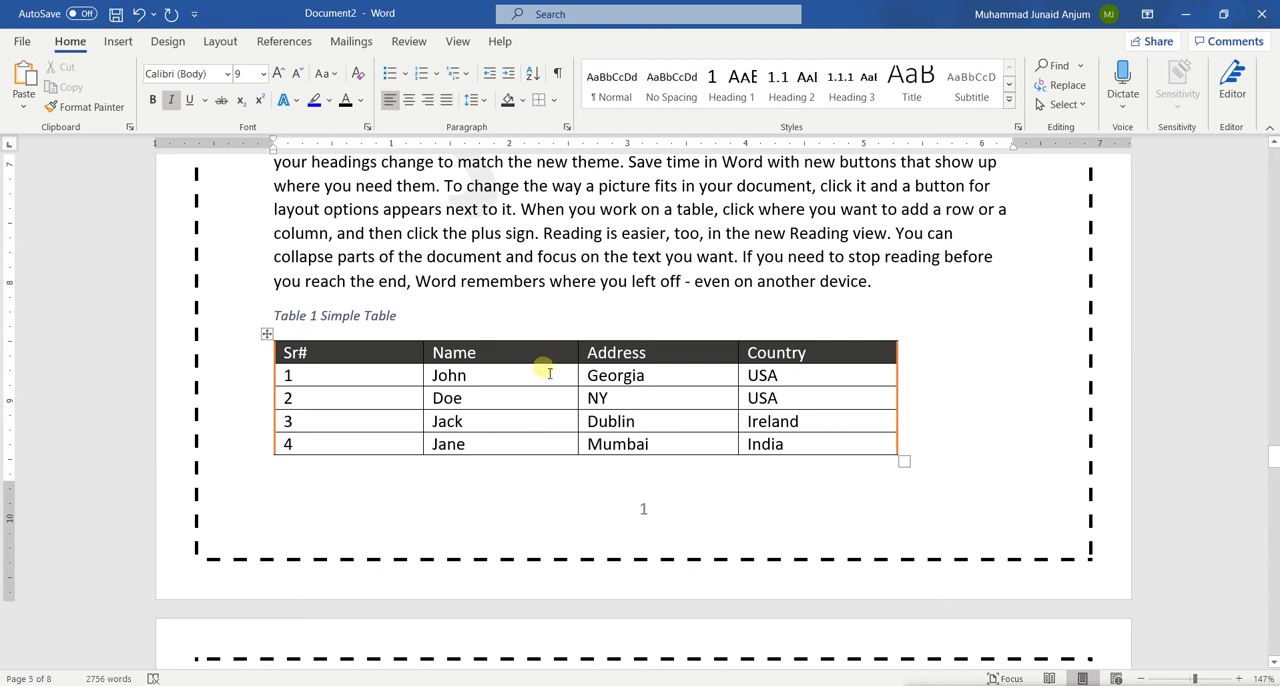
Insert a page break before the "Paragraph 1" heading to make an empty page after the cover page
scroll(543, 366, "up", 1)
scroll(549, 372, "up", 8)
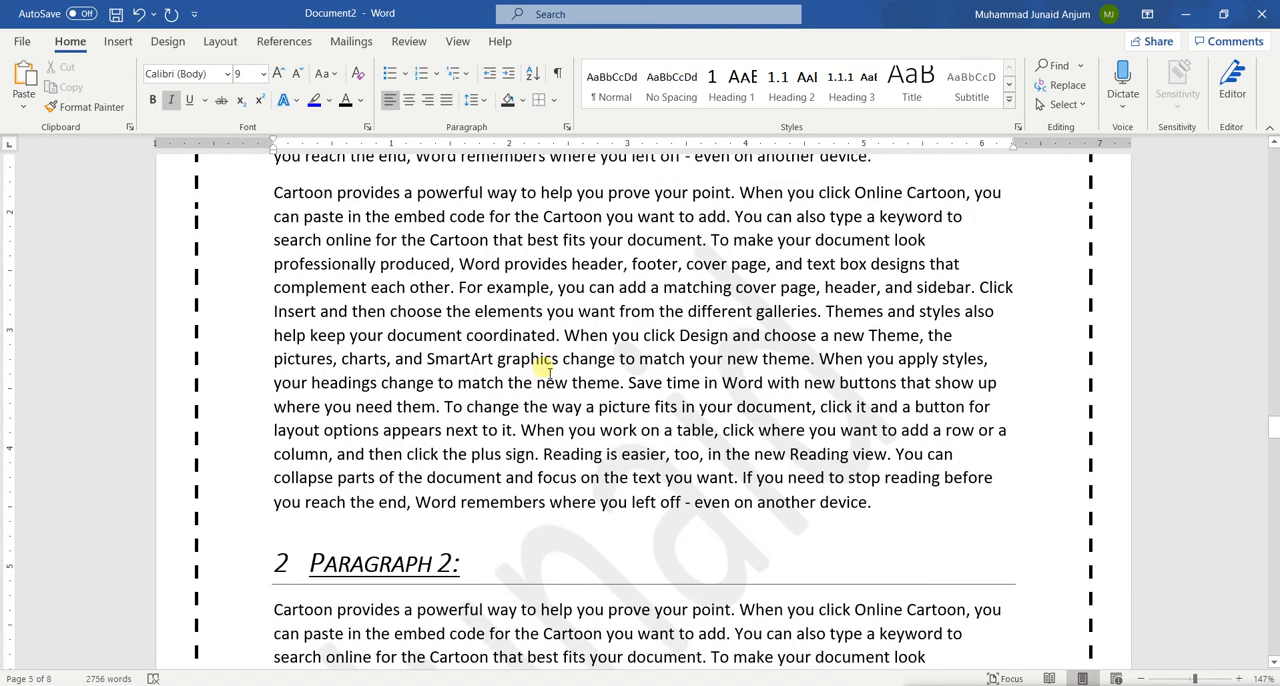
scroll(549, 372, "up", 10)
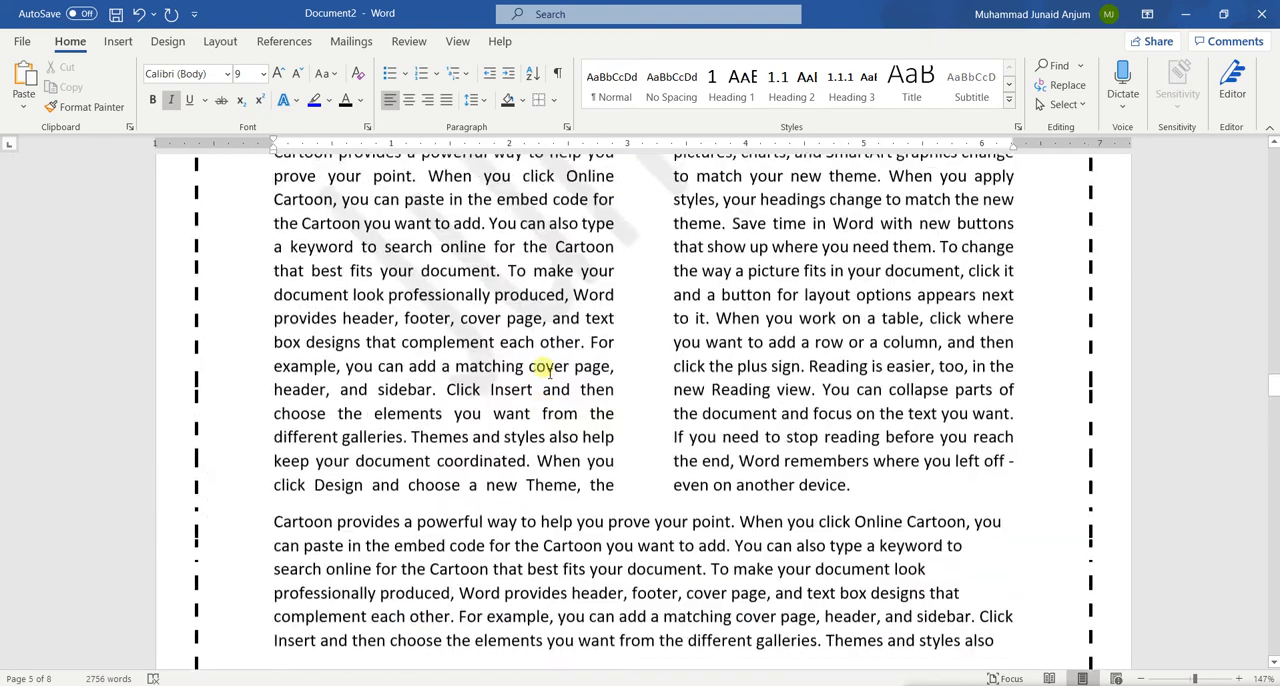
scroll(545, 372, "up", 10)
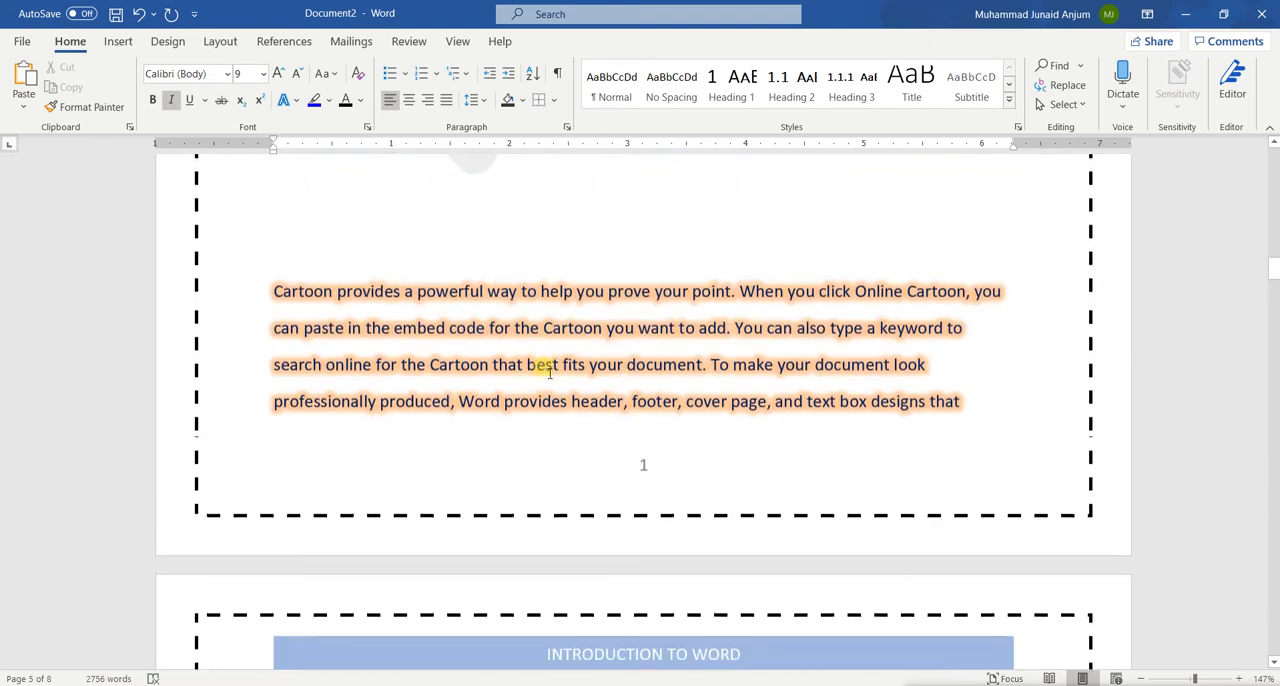
scroll(549, 372, "up", 3)
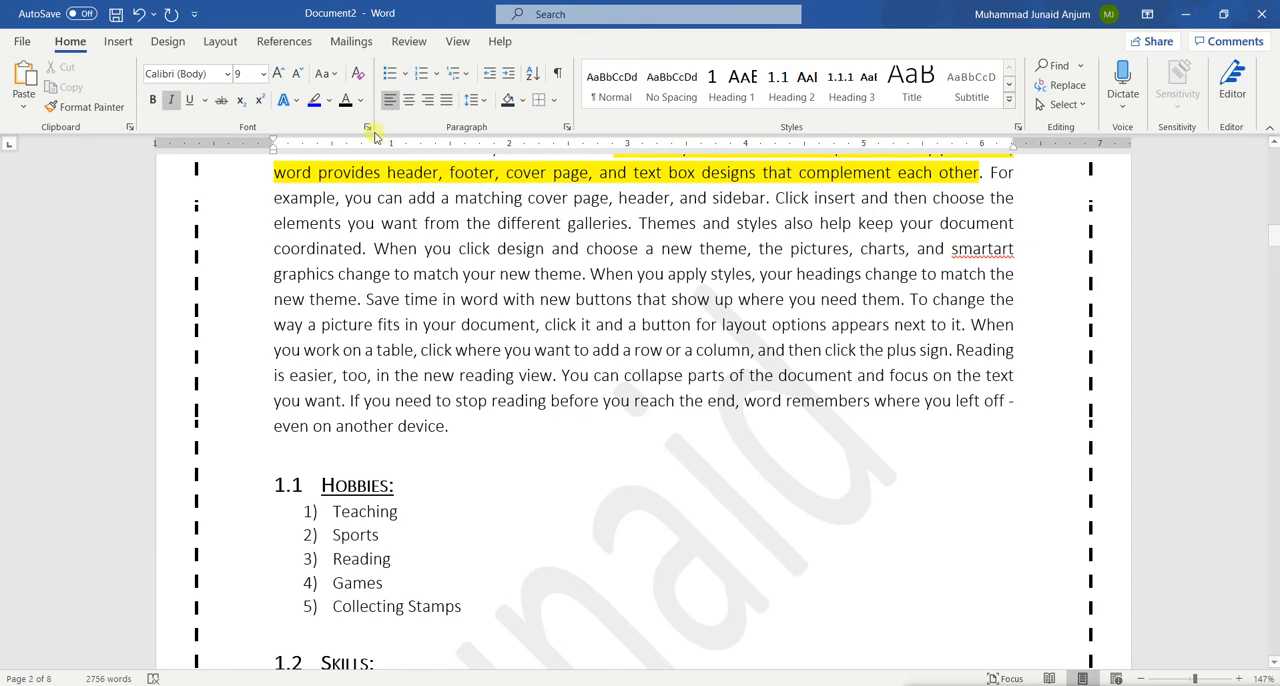
left_click(288, 43)
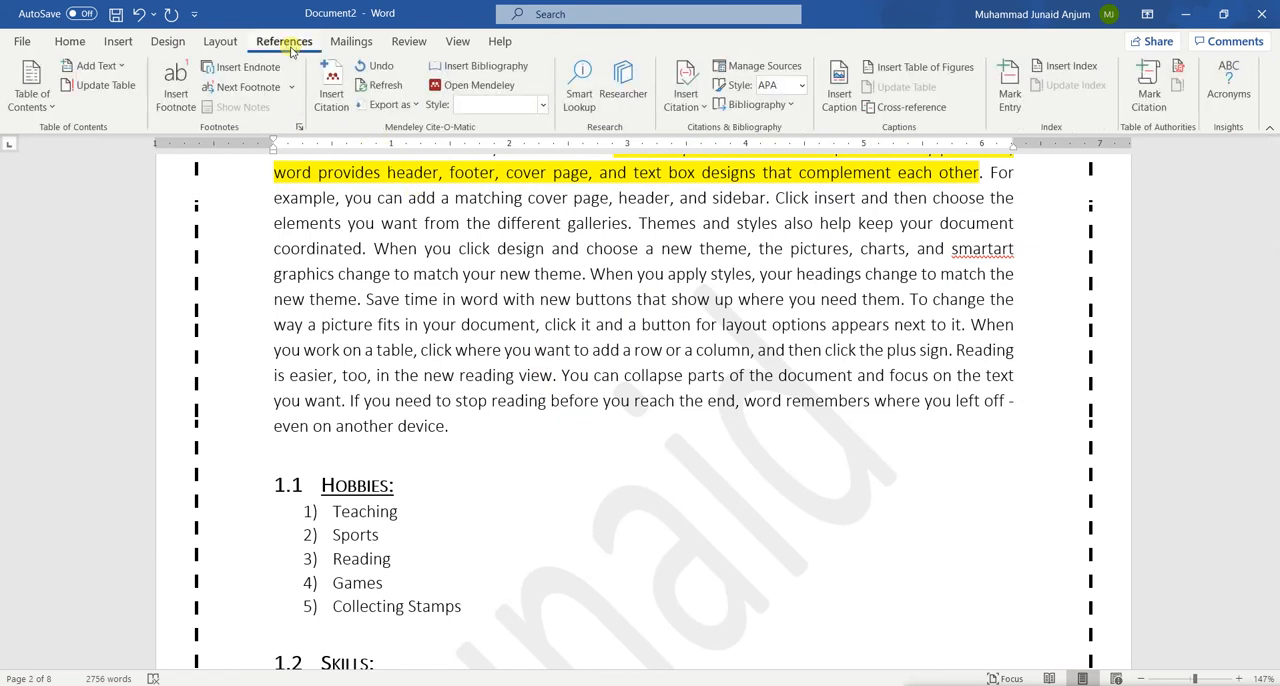
scroll(366, 283, "up", 10)
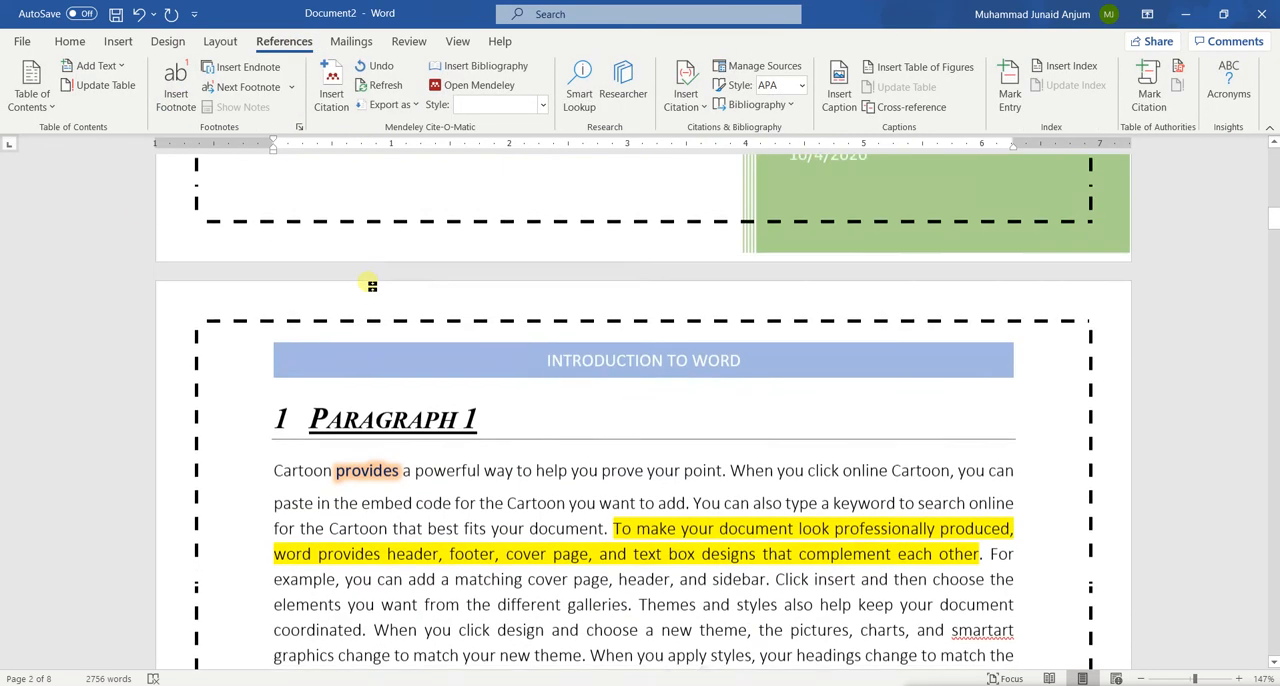
scroll(370, 287, "up", 8)
scroll(370, 287, "down", 9)
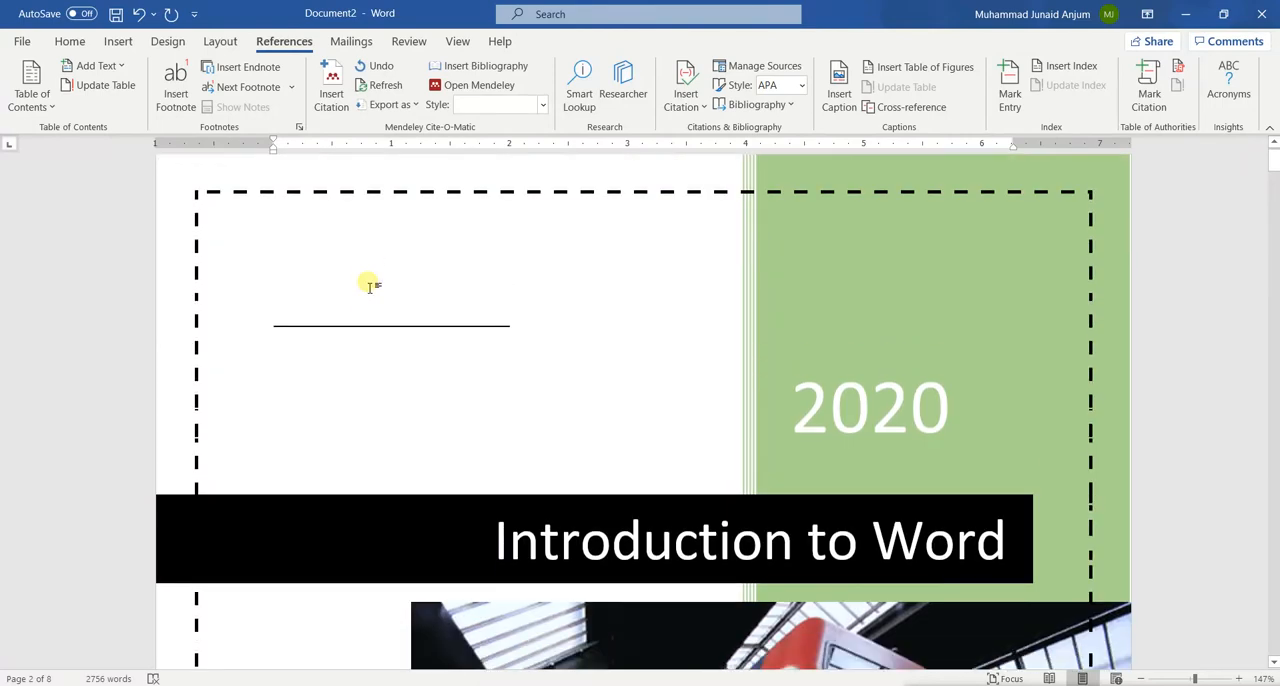
scroll(370, 287, "down", 8)
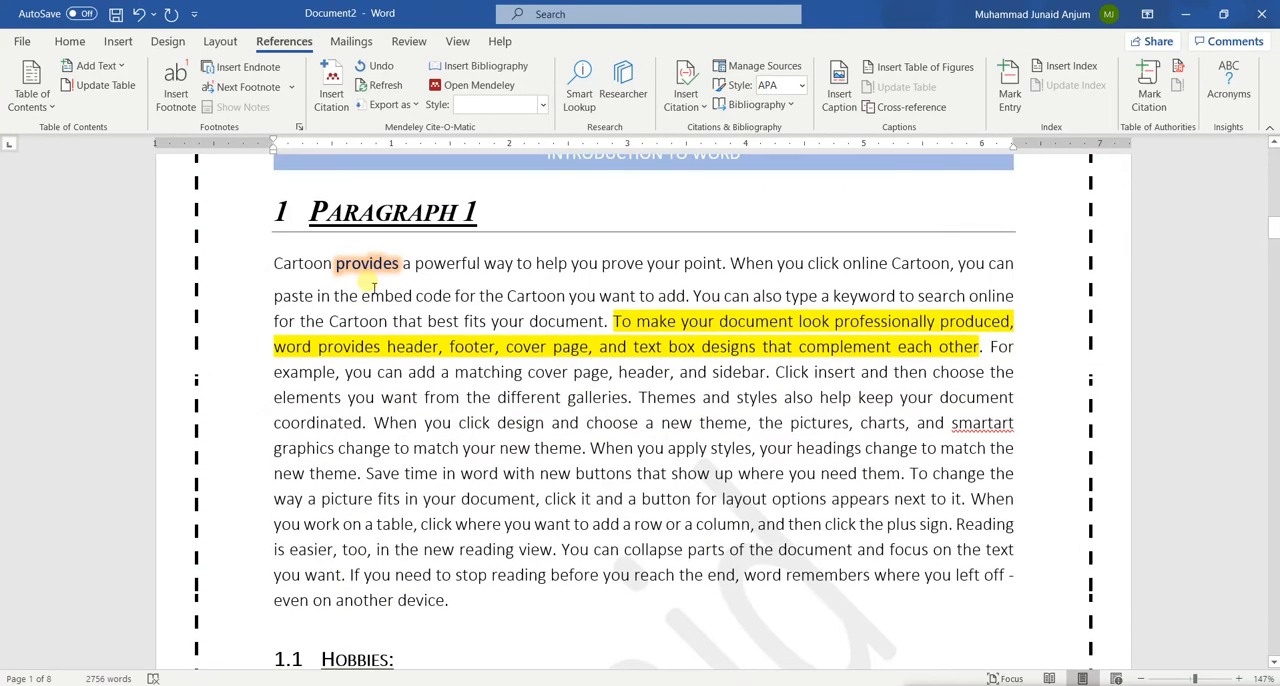
left_click(302, 211)
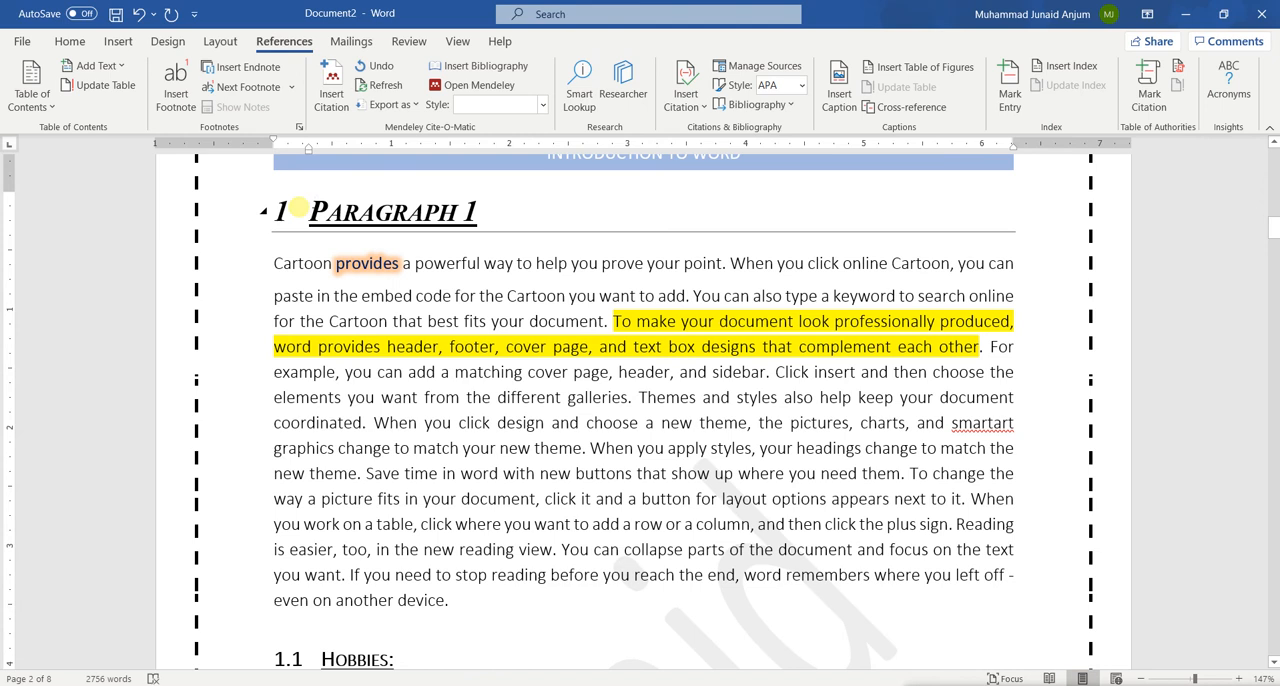
key("ctrl+Return")
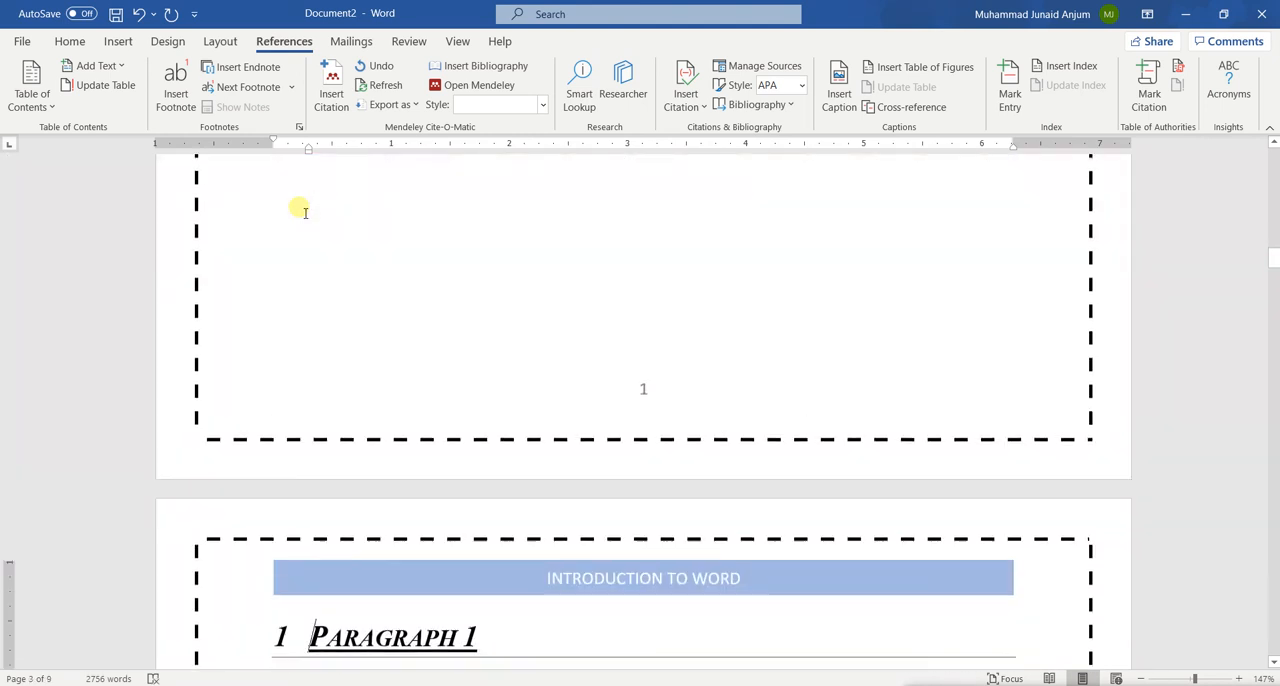
Insert an Automatic Table 1 table of contents on the empty page after the cover page
left_click(398, 291)
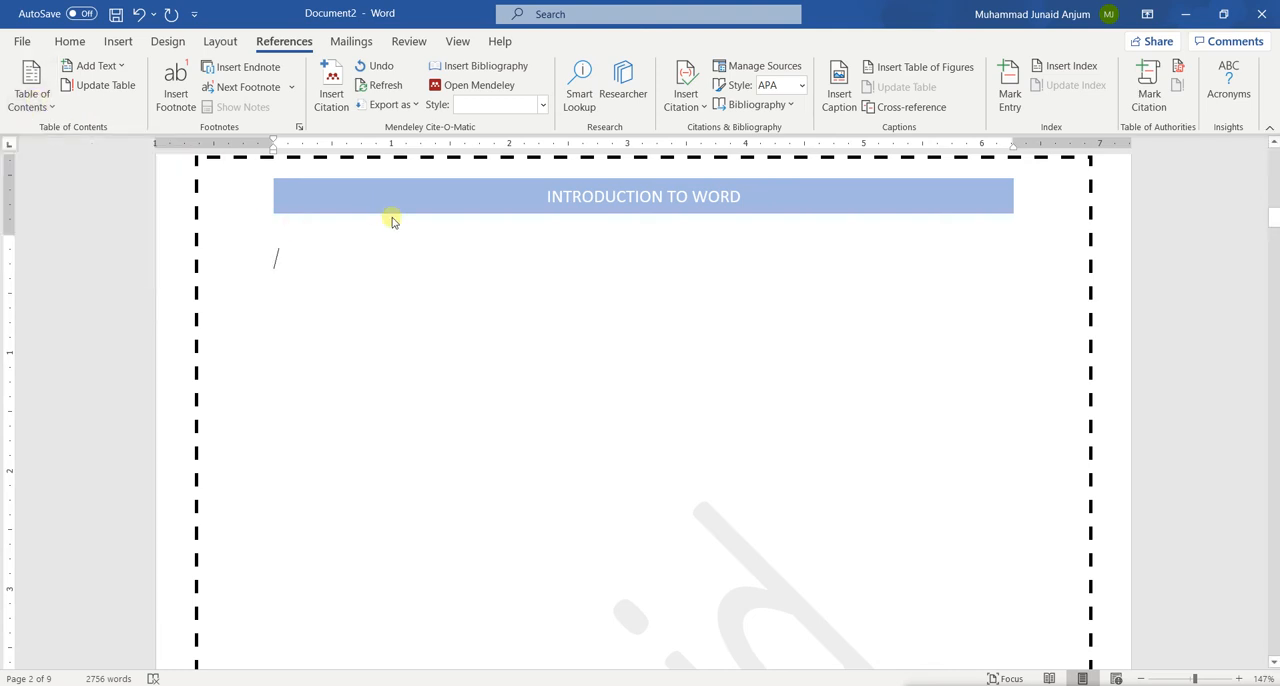
left_click(43, 108)
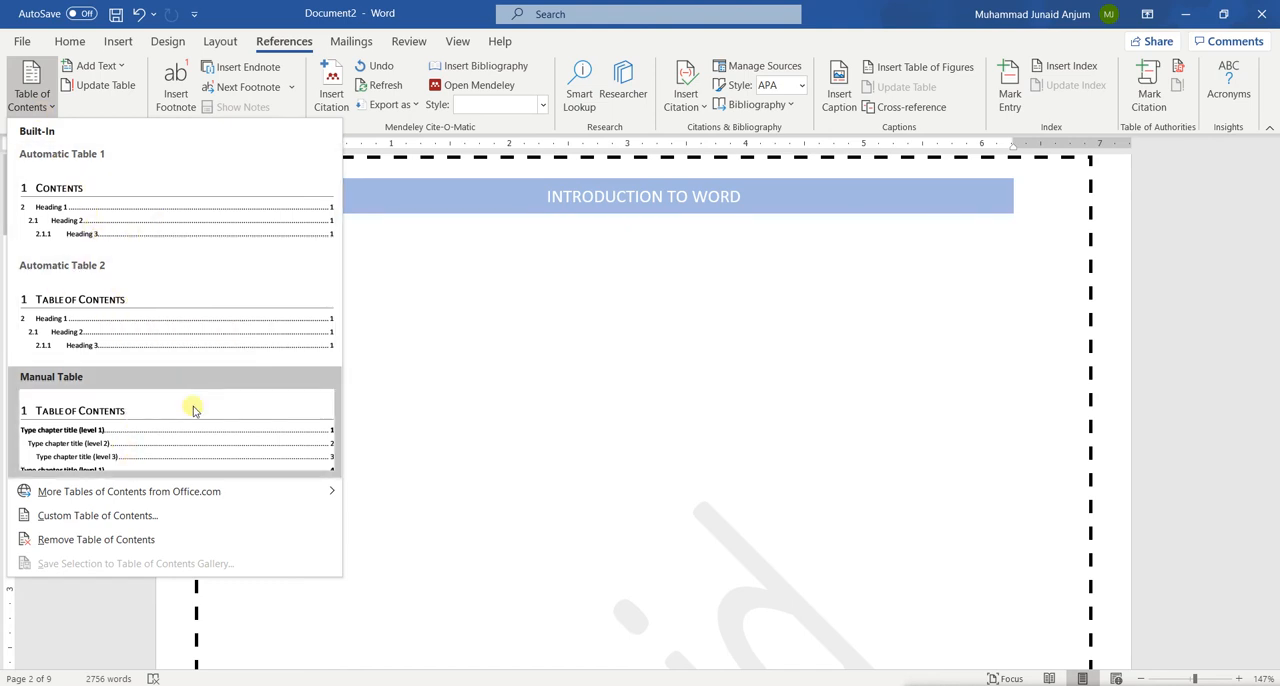
left_click(188, 499)
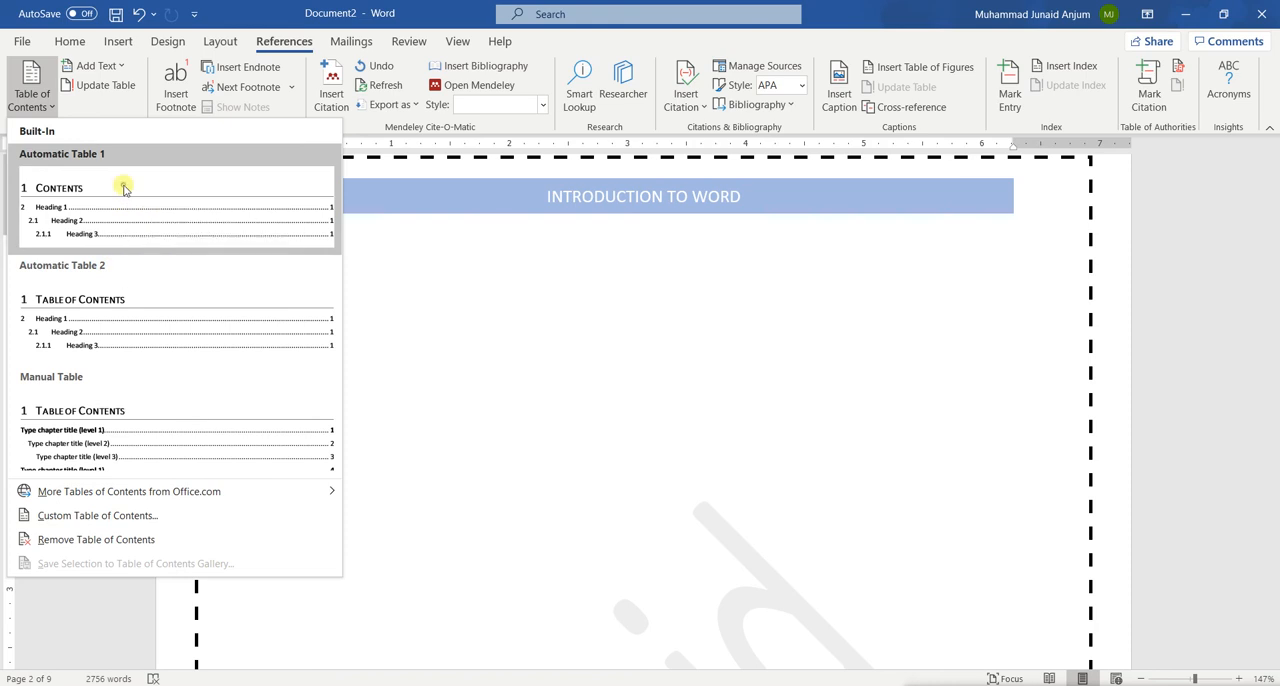
left_click(124, 188)
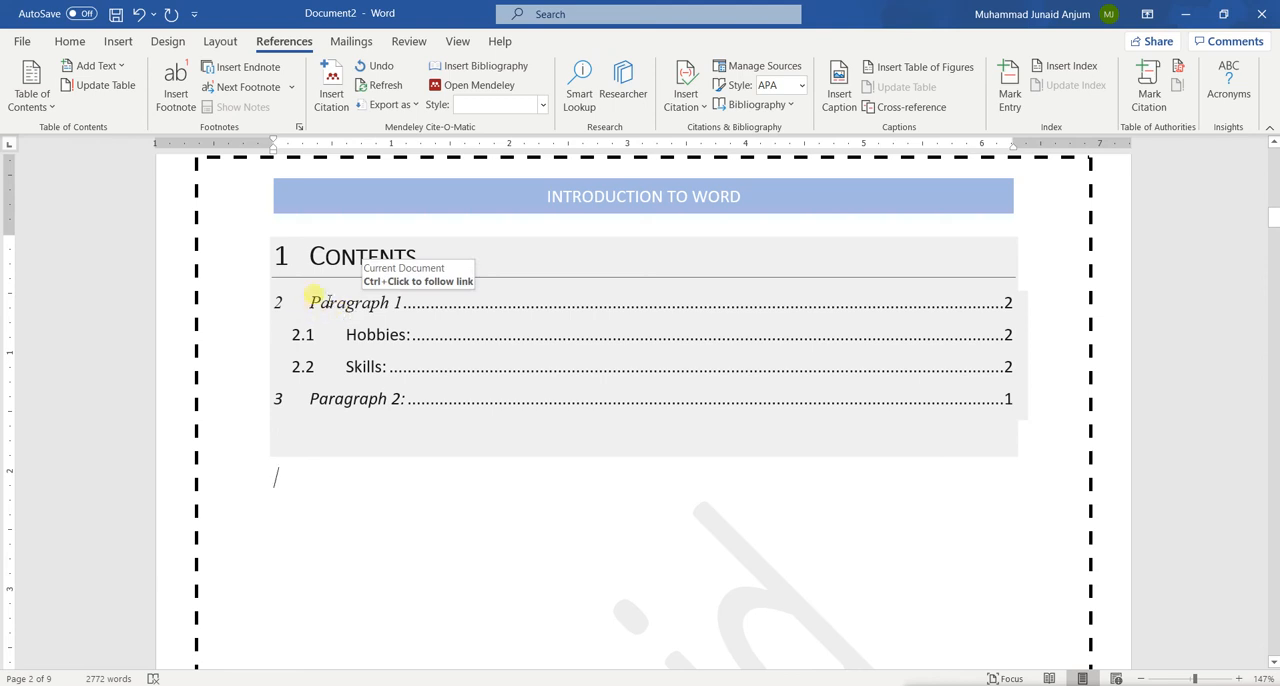
Remove the heading number in front of the "Contents" title of the table of contents
left_click(292, 300)
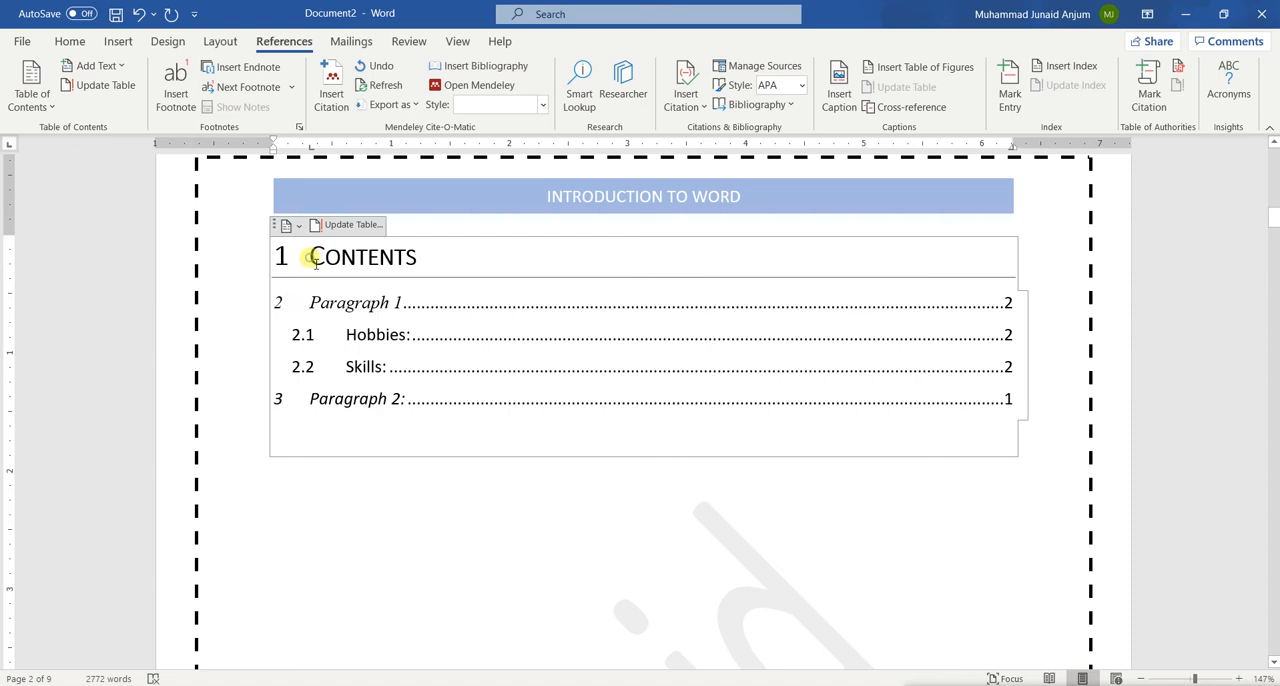
left_click(286, 258)
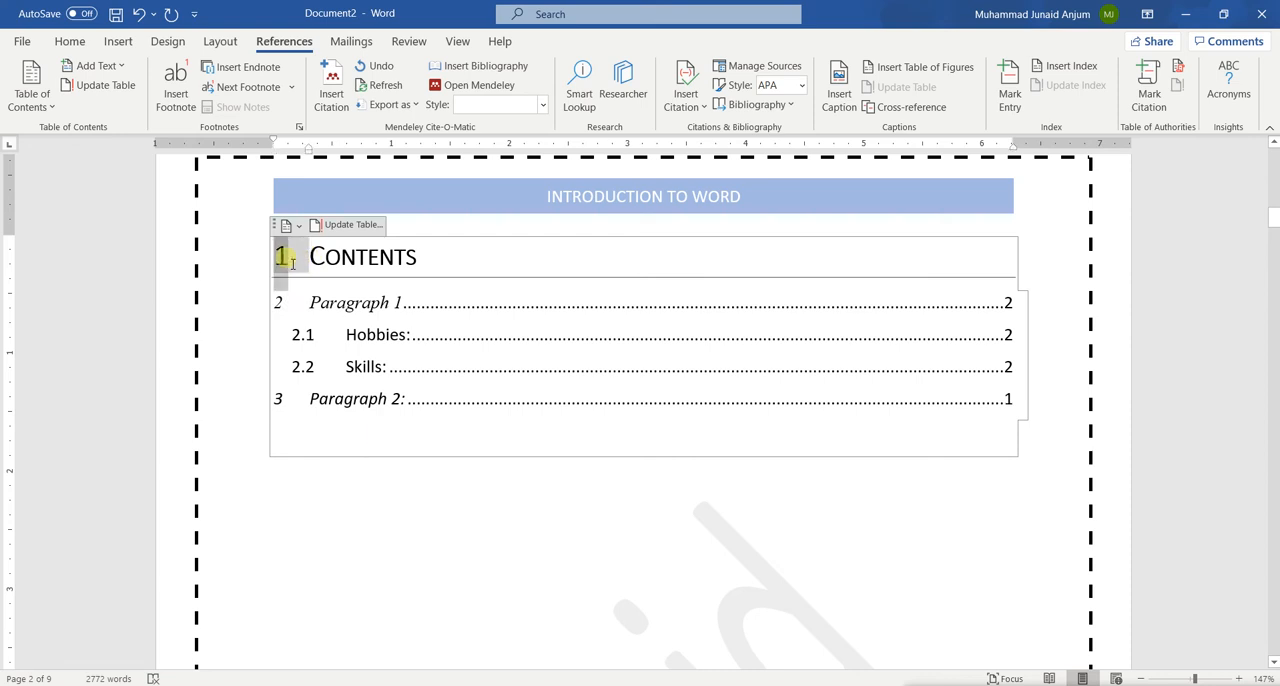
scroll(374, 434, "down", 15)
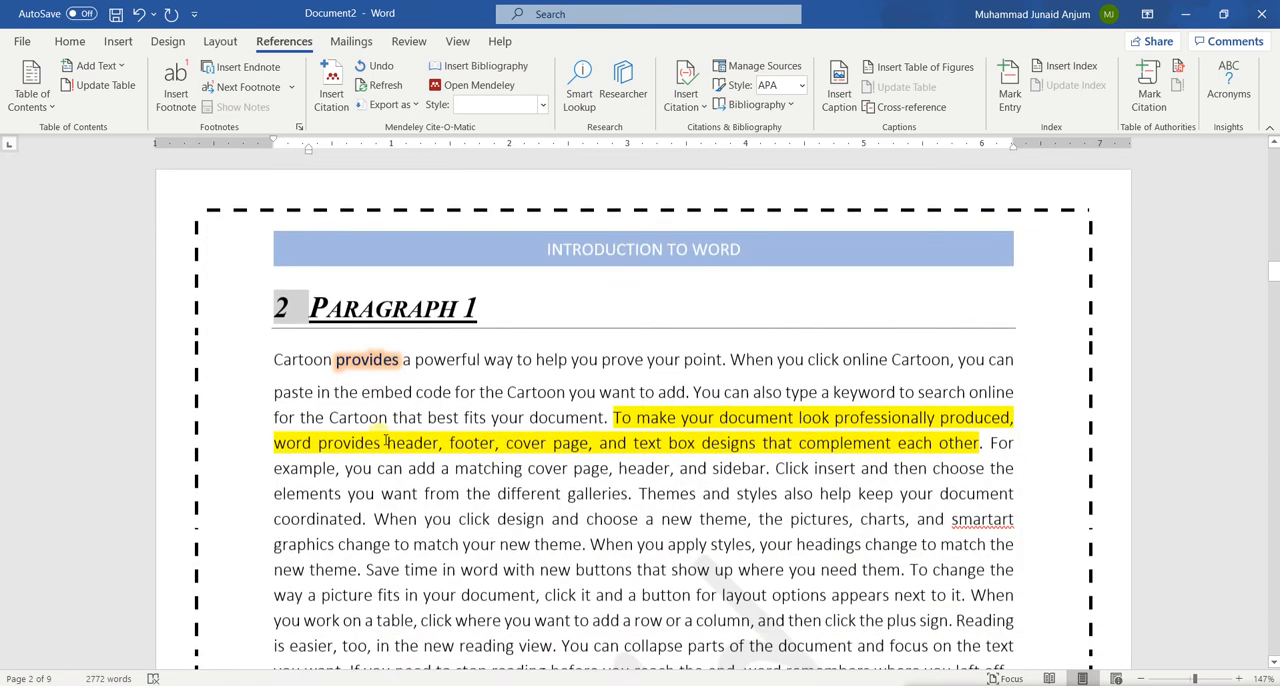
scroll(386, 441, "up", 15)
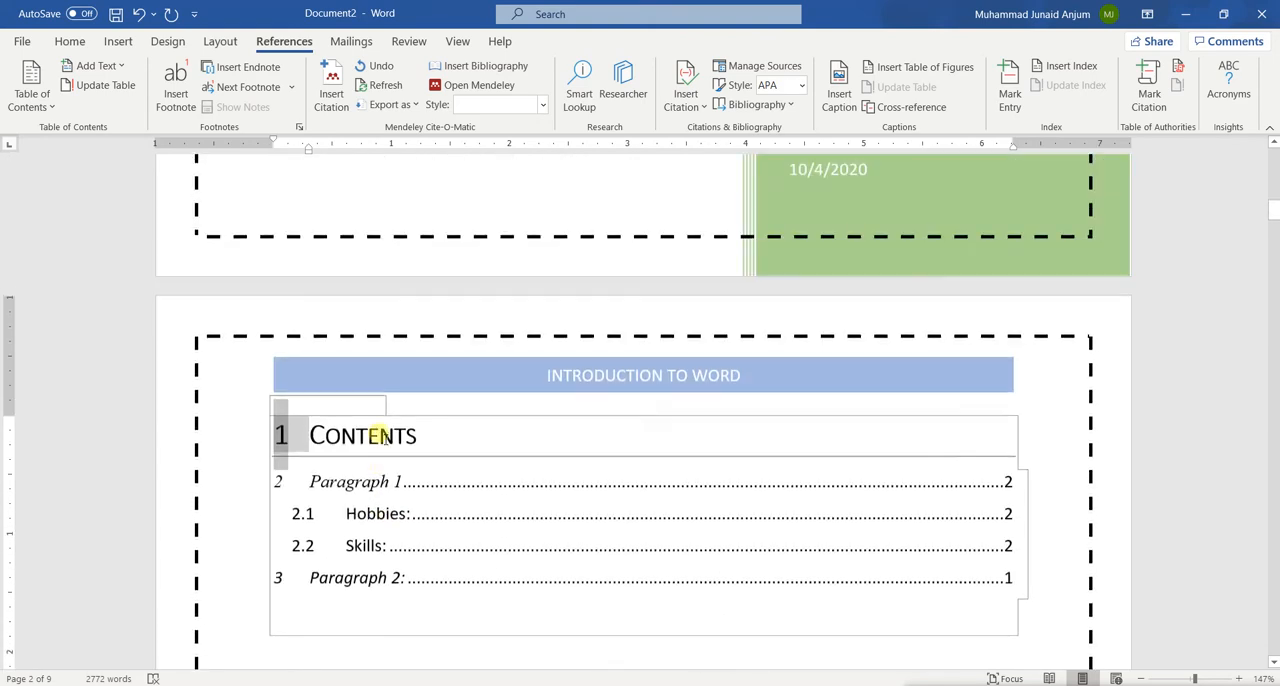
left_click(312, 441)
key("BackSpace")
key("BackSpace")
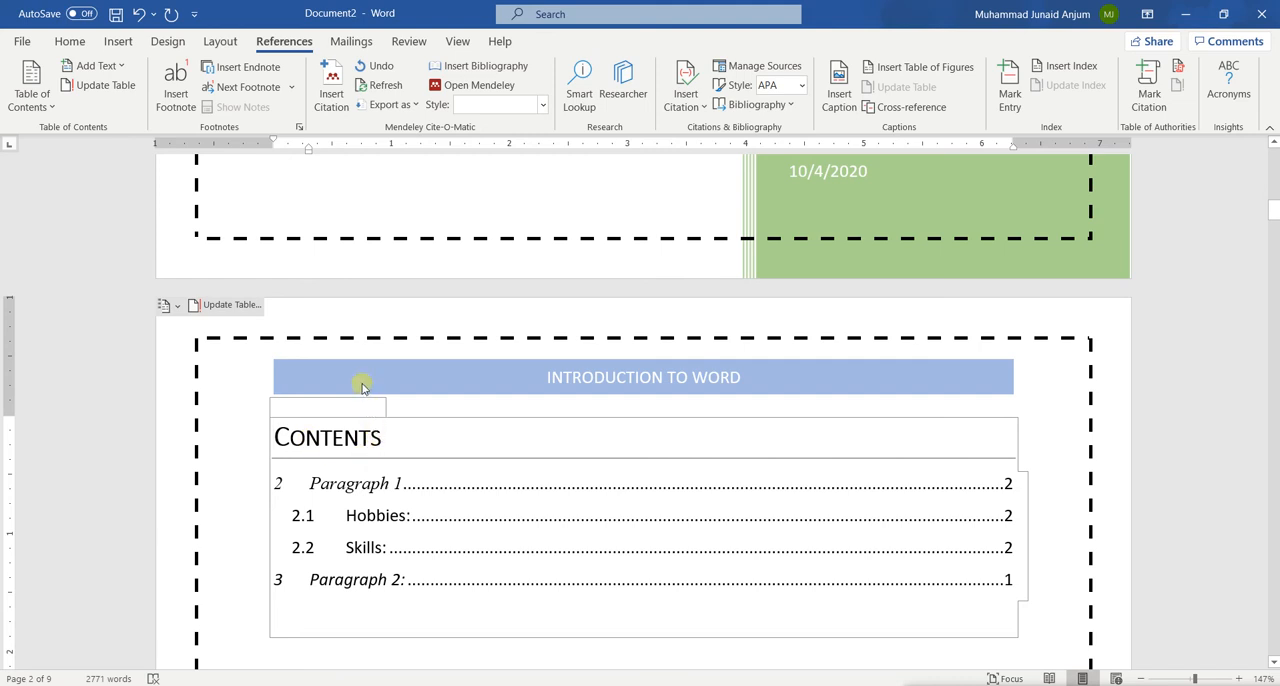
Update the entire table of contents to renumber its entries
left_click(358, 437)
left_click(226, 304)
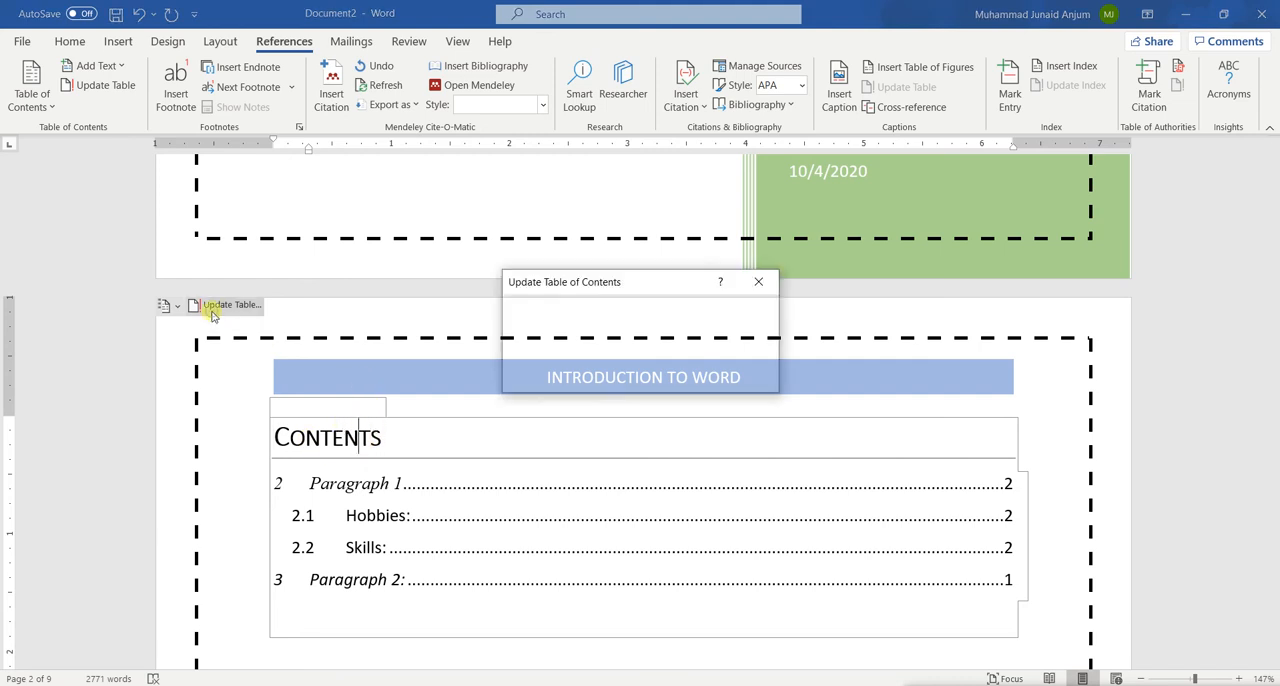
left_click(557, 351)
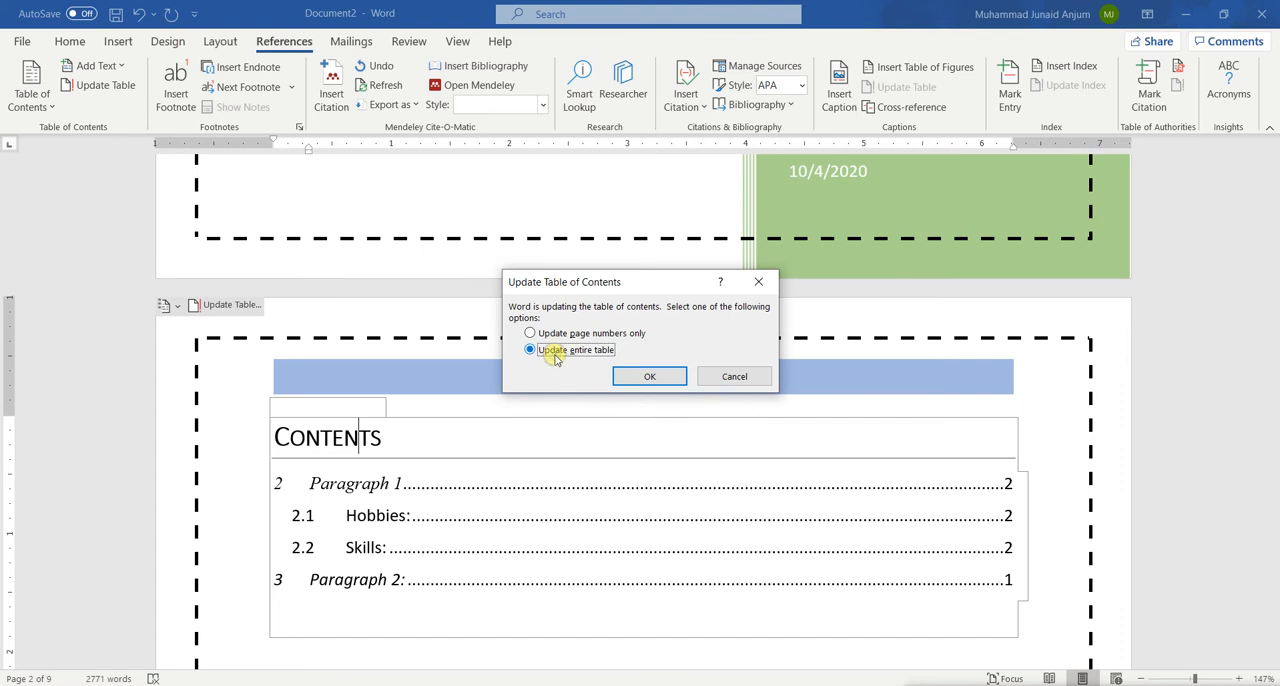
left_click(630, 376)
scroll(443, 528, "down", 2)
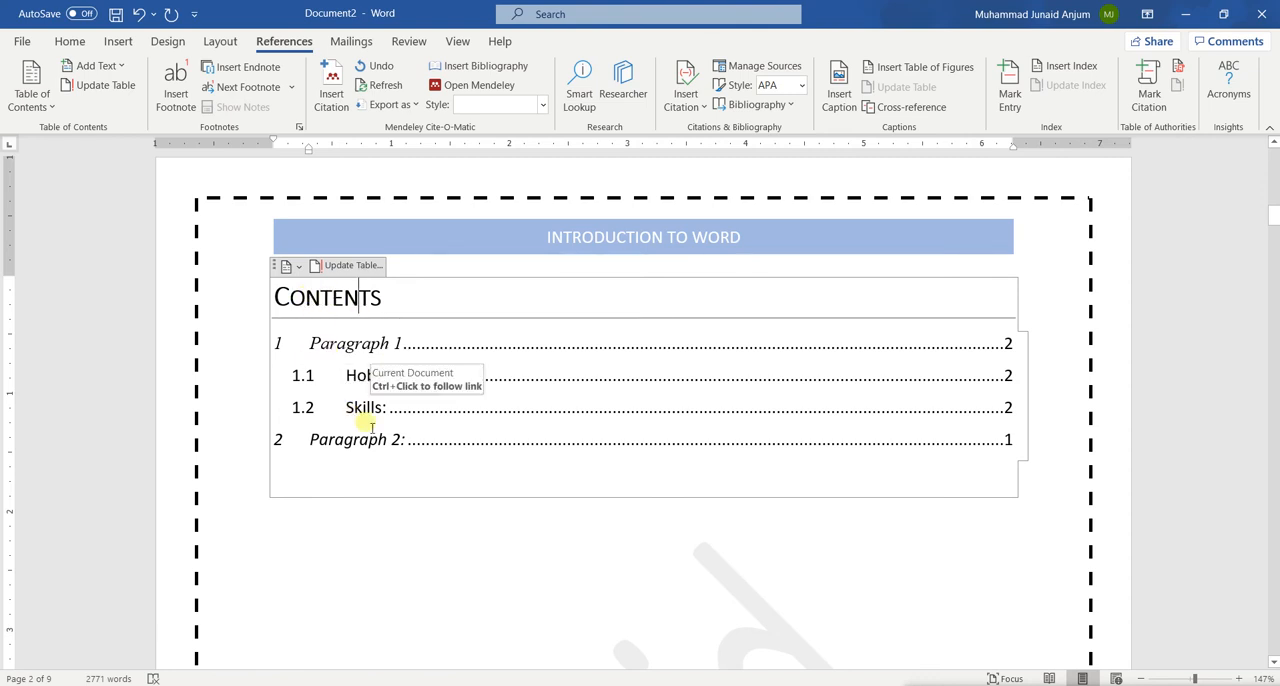
scroll(368, 425, "down", 2)
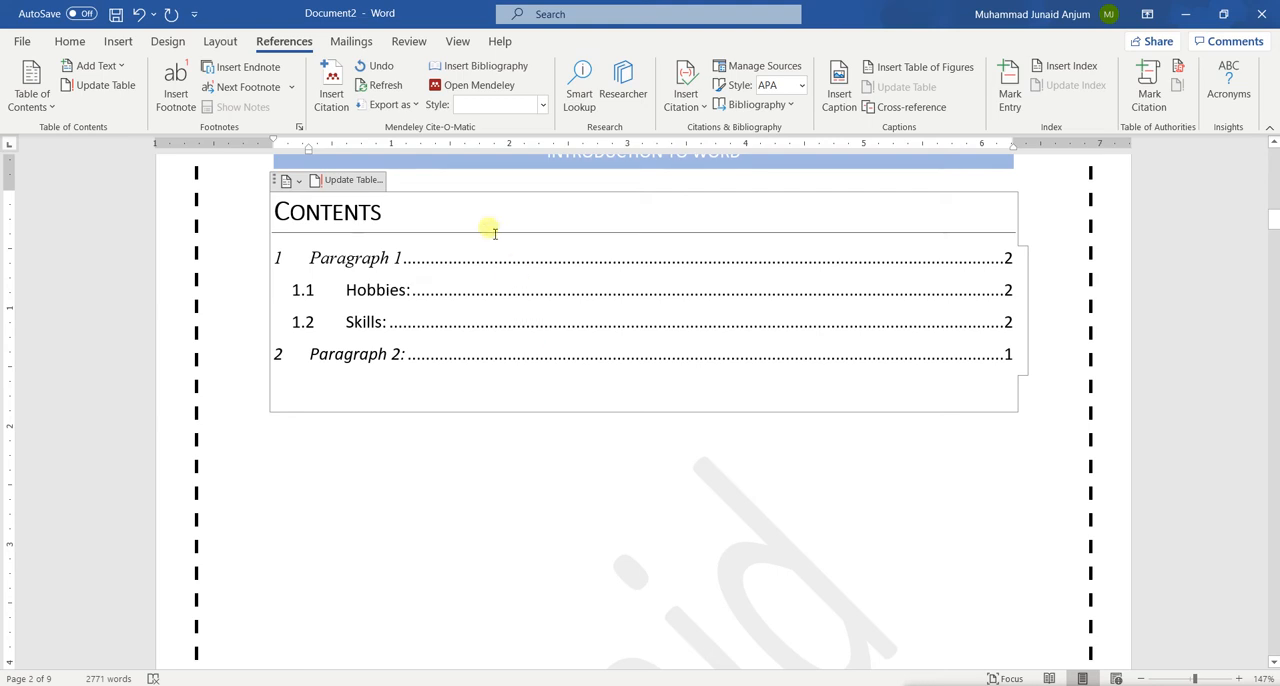
Update the entire table of contents again and refresh it once more with page numbers only
left_click(600, 357, "ctrl")
scroll(593, 362, "up", 15)
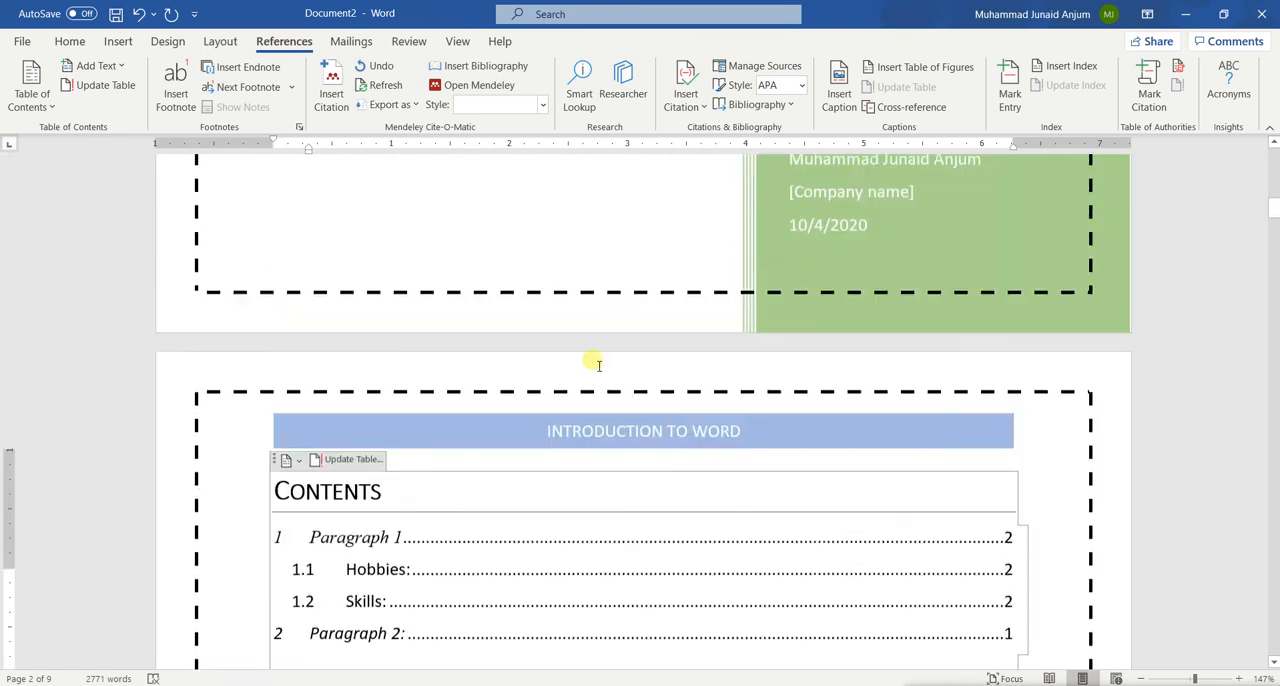
scroll(593, 360, "down", 10)
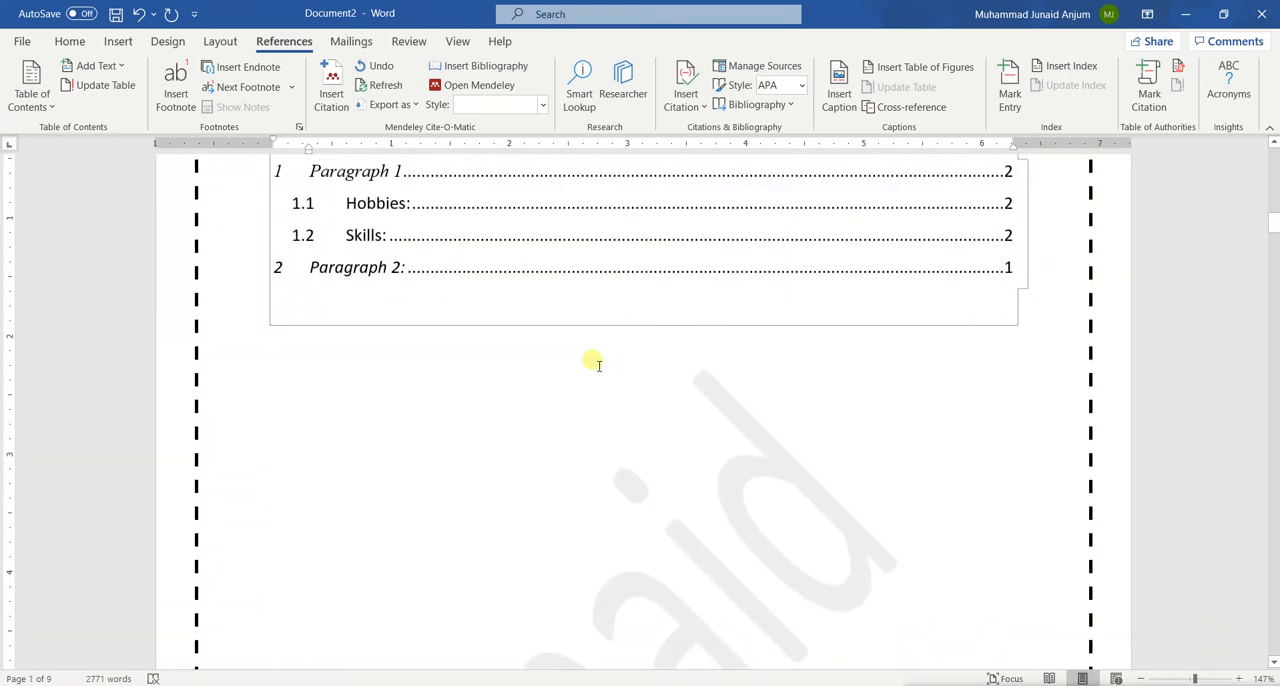
scroll(519, 249, "up", 3)
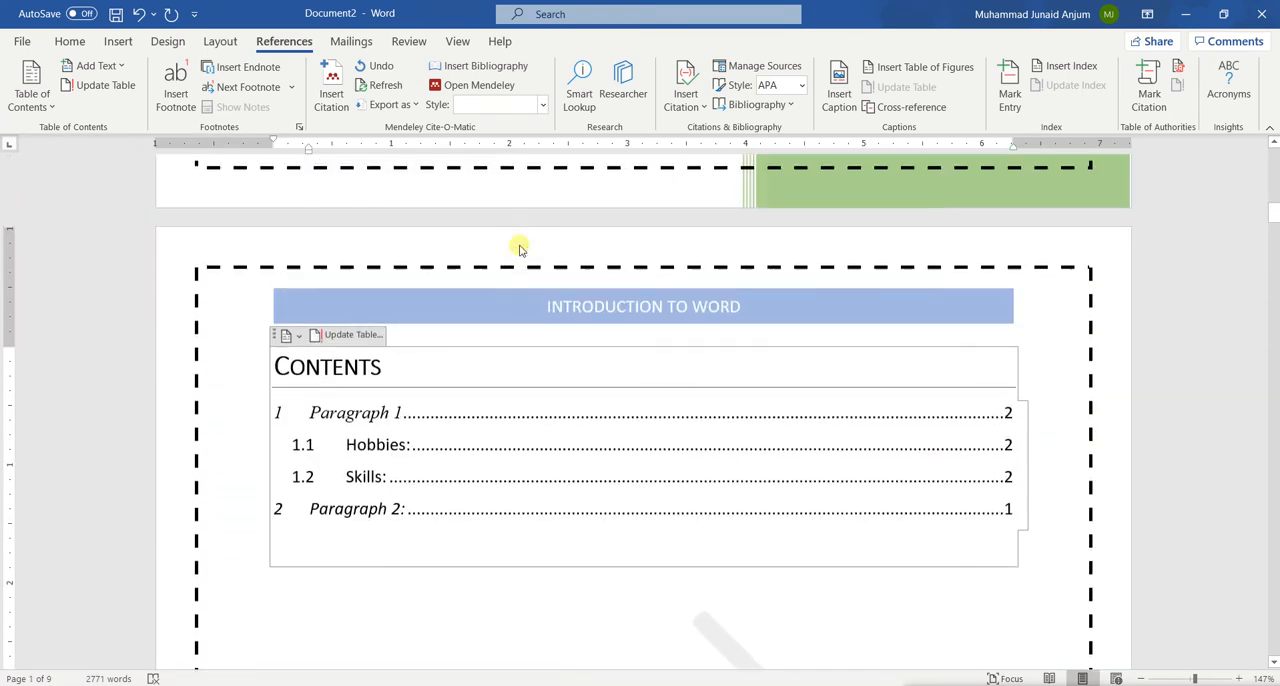
left_click(347, 336)
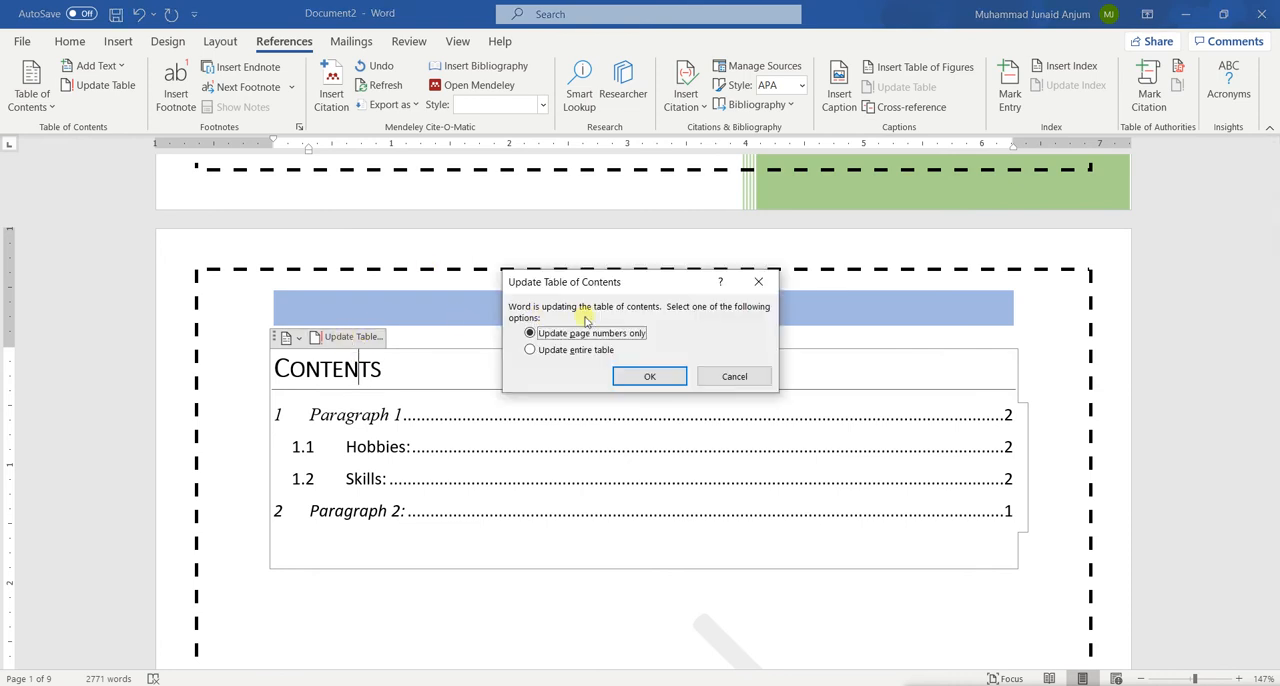
left_click(551, 355)
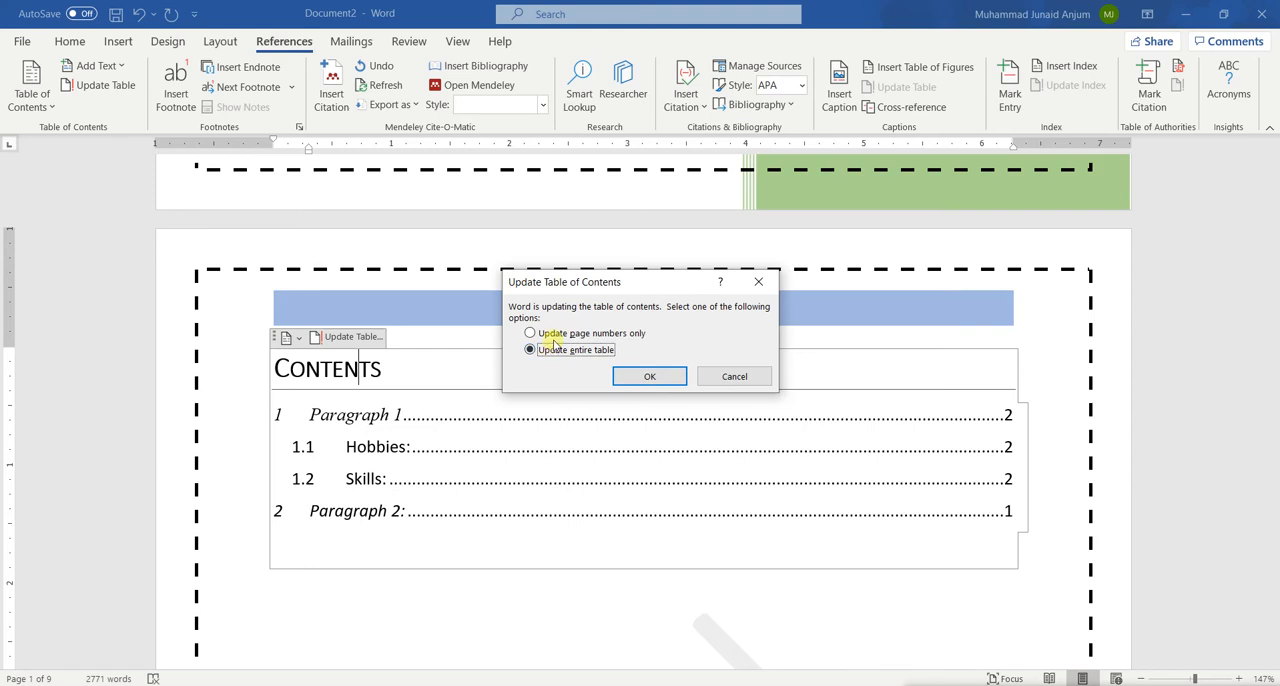
left_click(680, 375)
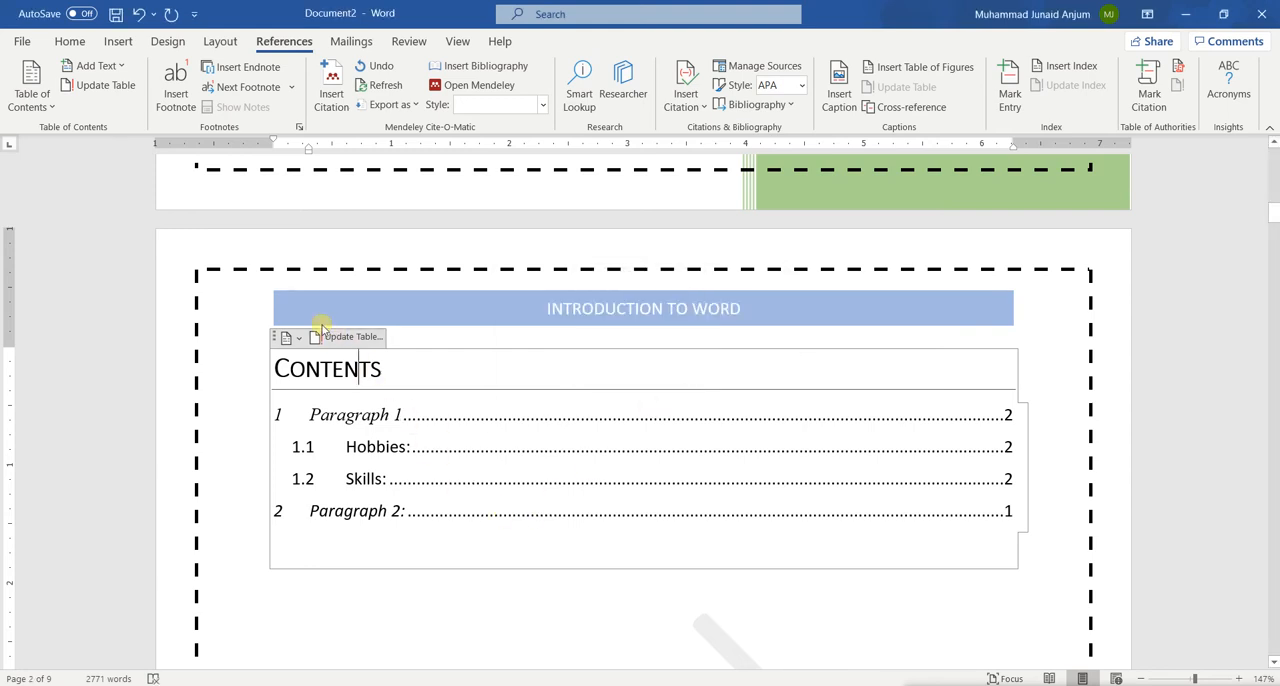
left_click(352, 336)
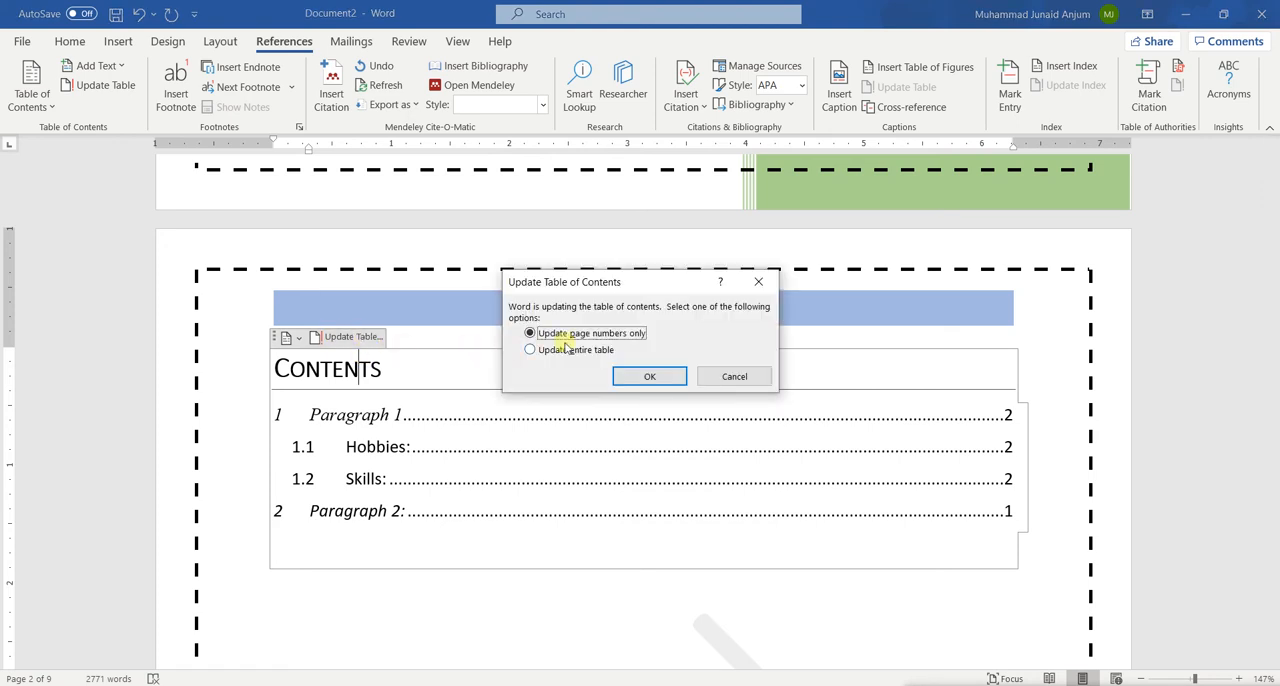
left_click(648, 374)
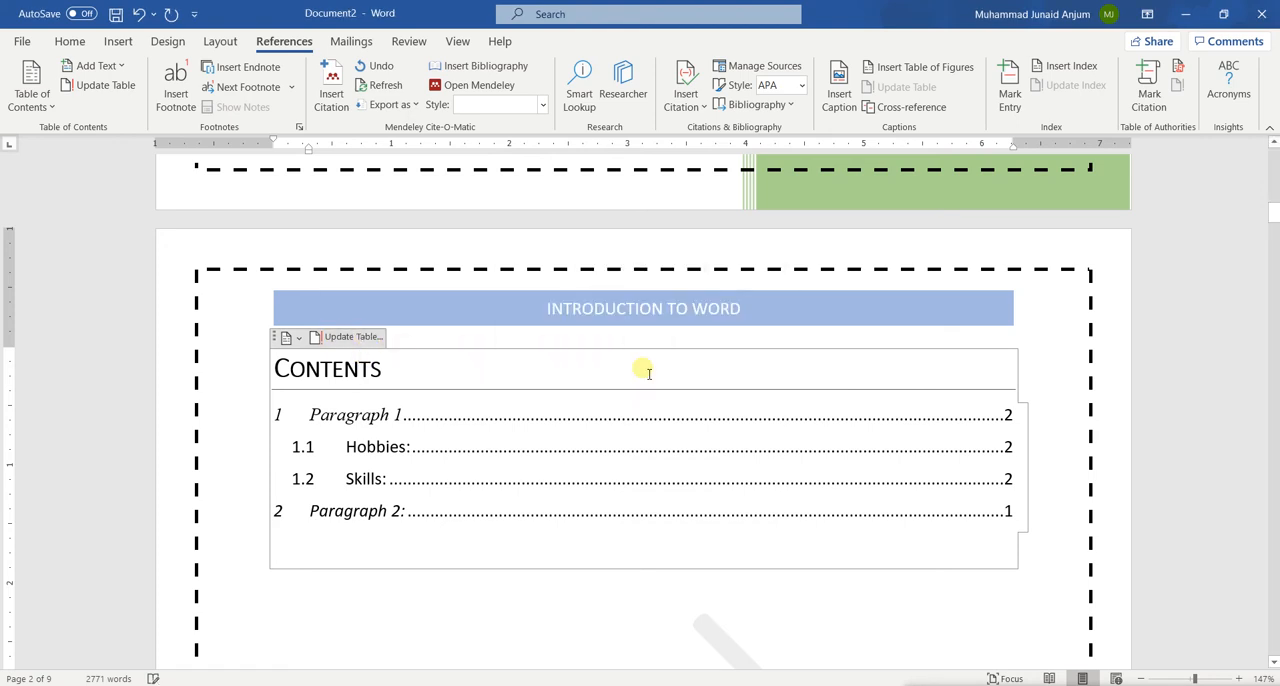
Follow the "Paragraph 2:" entry from the table of contents and examine the page numbers in the footers throughout the document
scroll(571, 571, "down", 1)
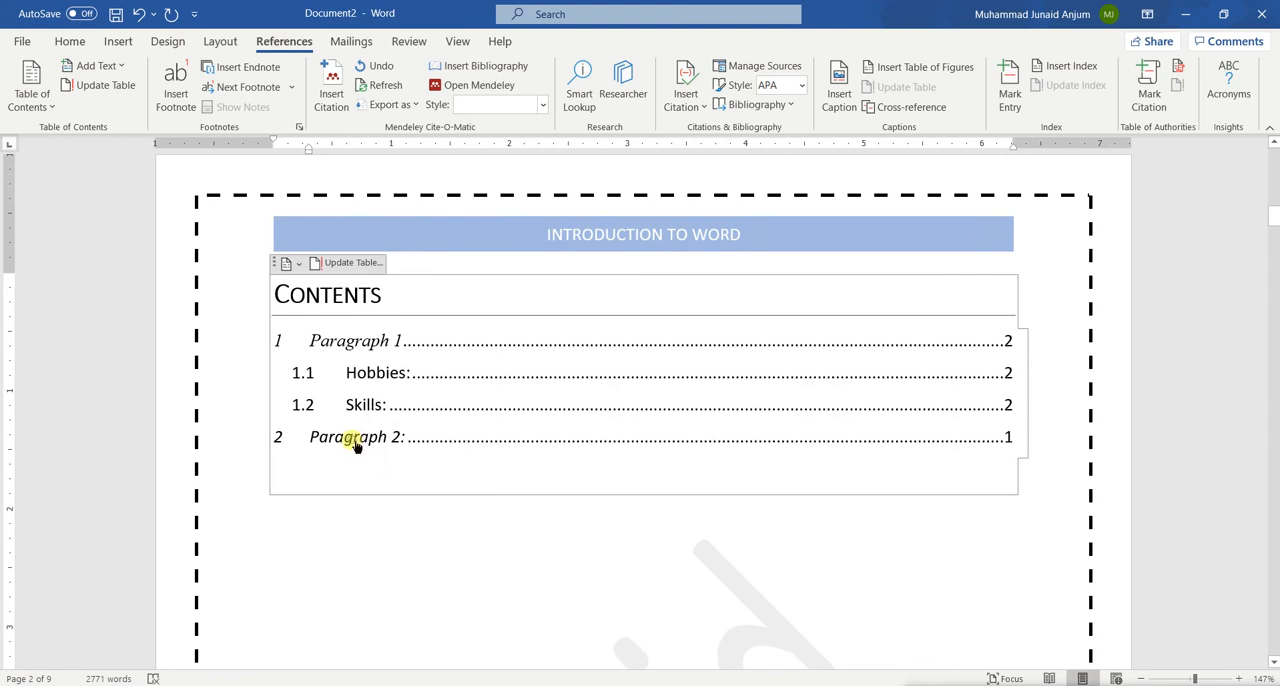
left_click(355, 442, "ctrl")
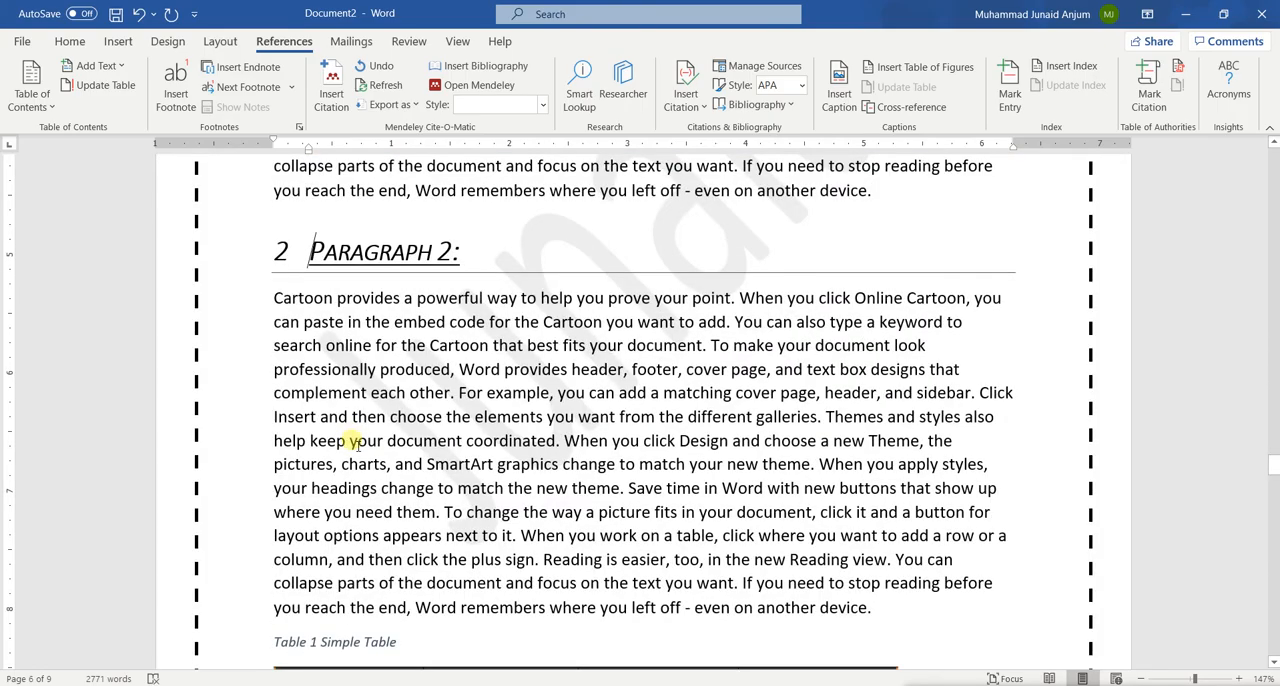
scroll(355, 442, "down", 10)
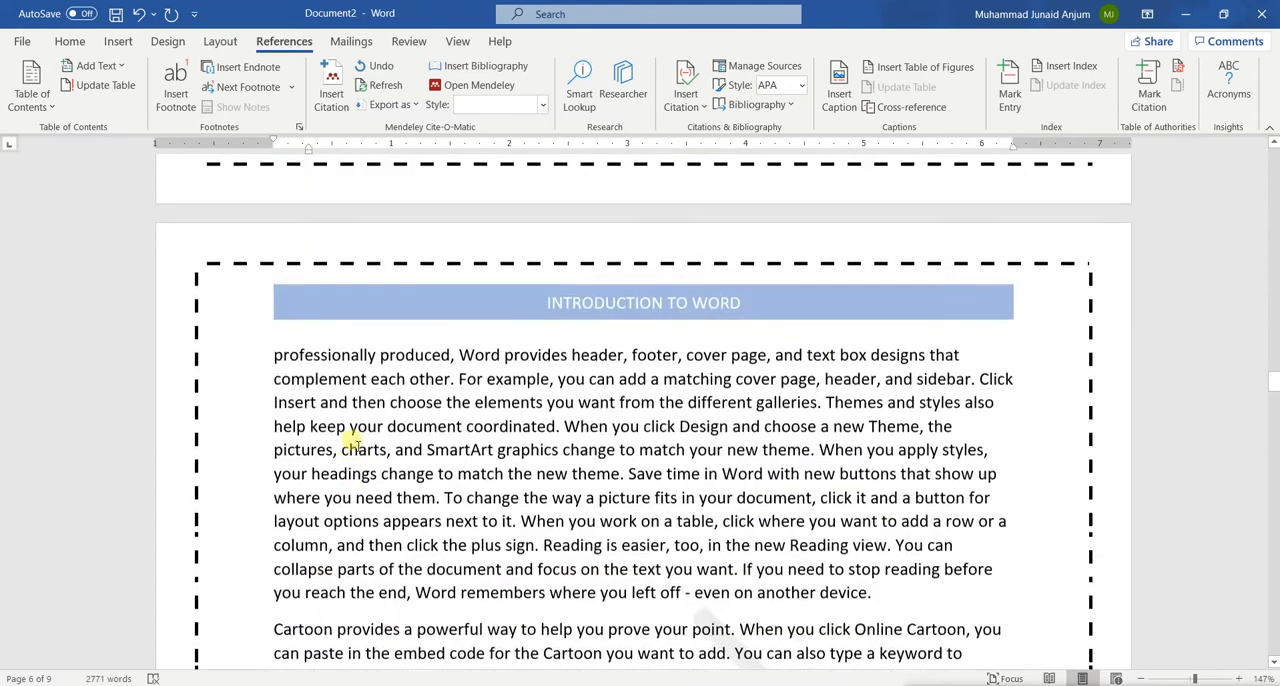
scroll(356, 444, "up", 15)
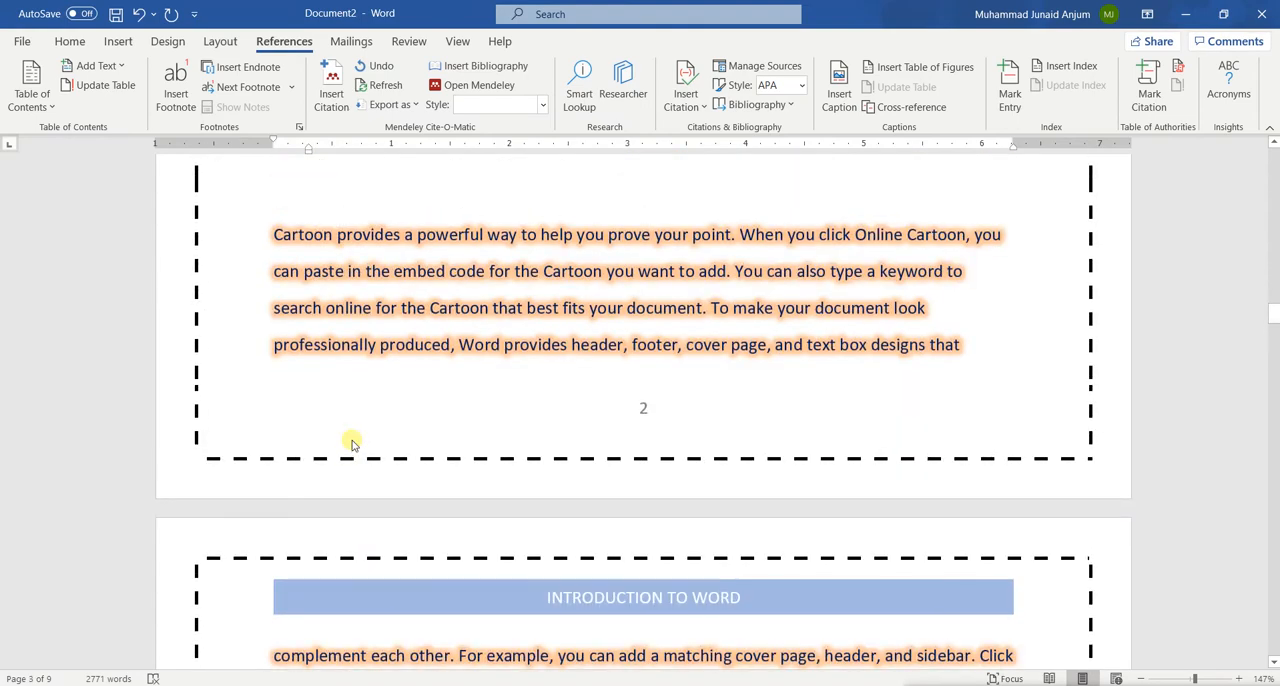
scroll(352, 443, "up", 15)
scroll(353, 444, "up", 10)
scroll(353, 444, "down", 20)
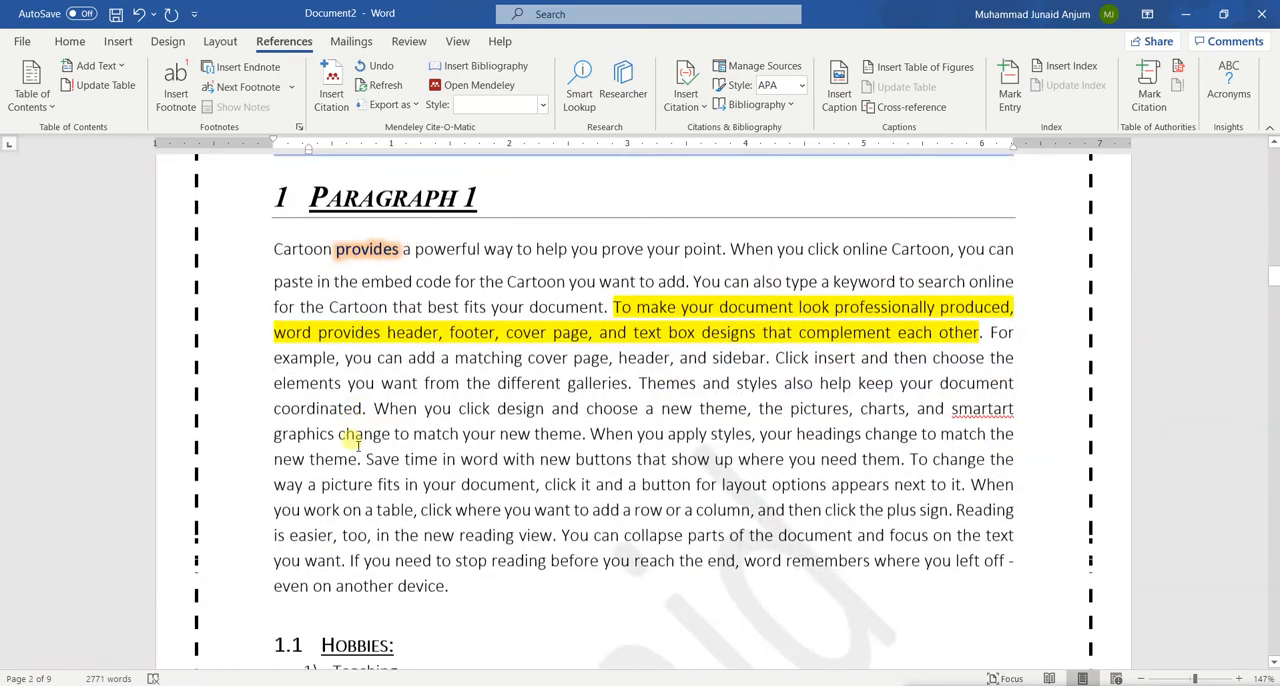
scroll(352, 440, "down", 20)
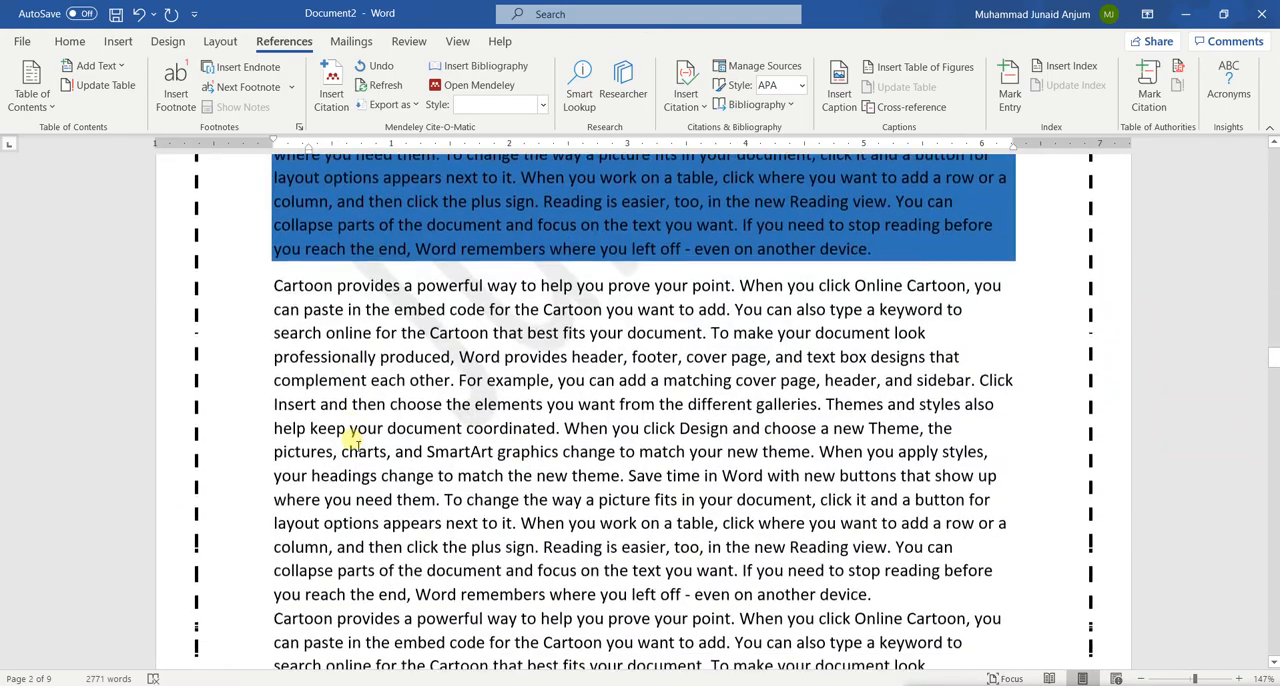
scroll(352, 440, "down", 20)
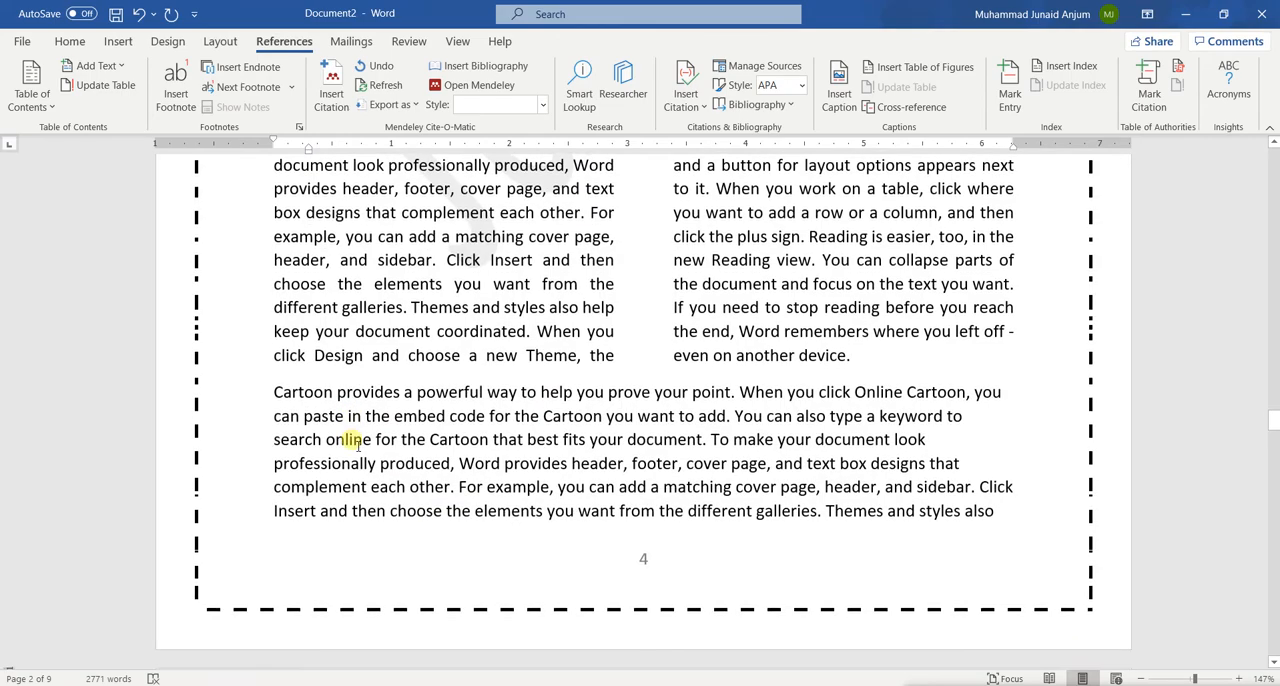
scroll(357, 444, "down", 3)
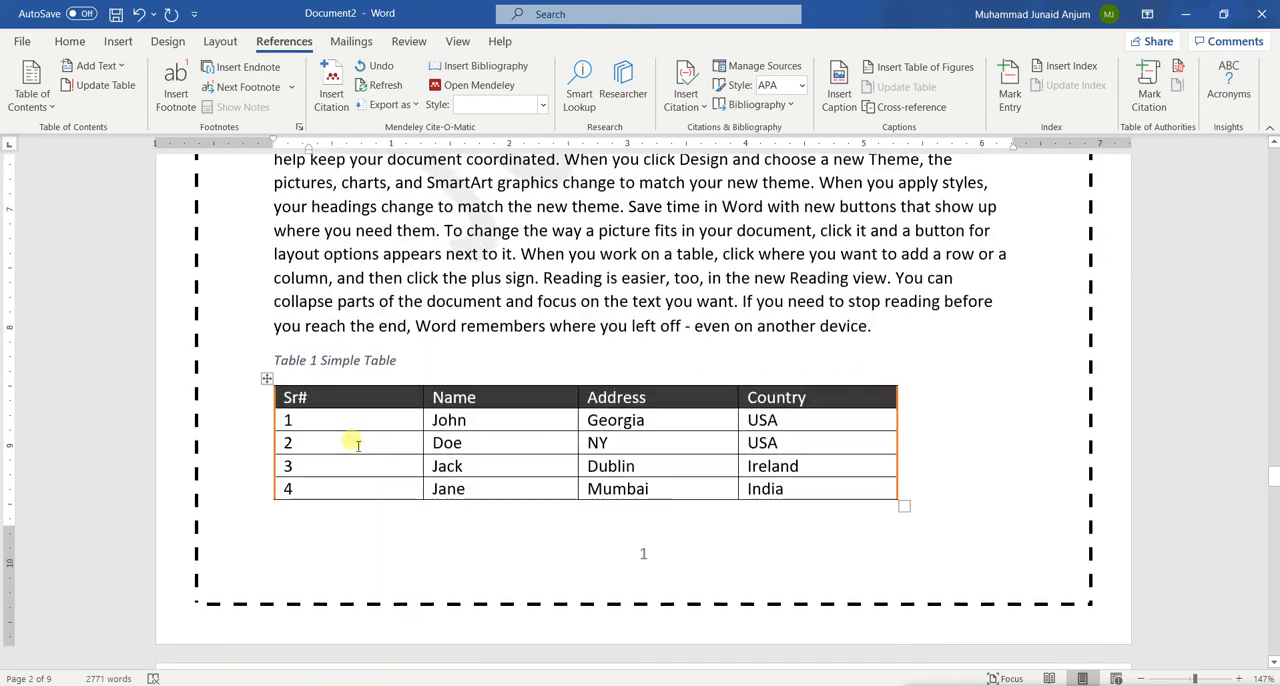
scroll(357, 444, "up", 15)
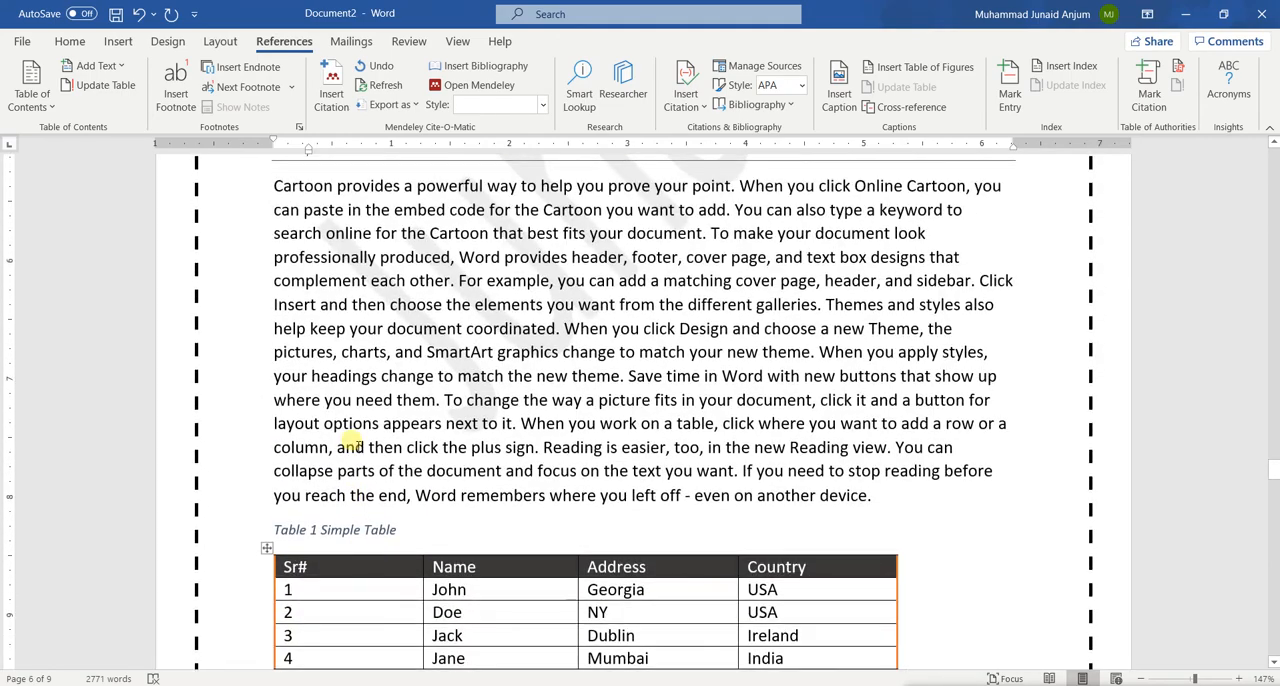
scroll(398, 338, "down", 9)
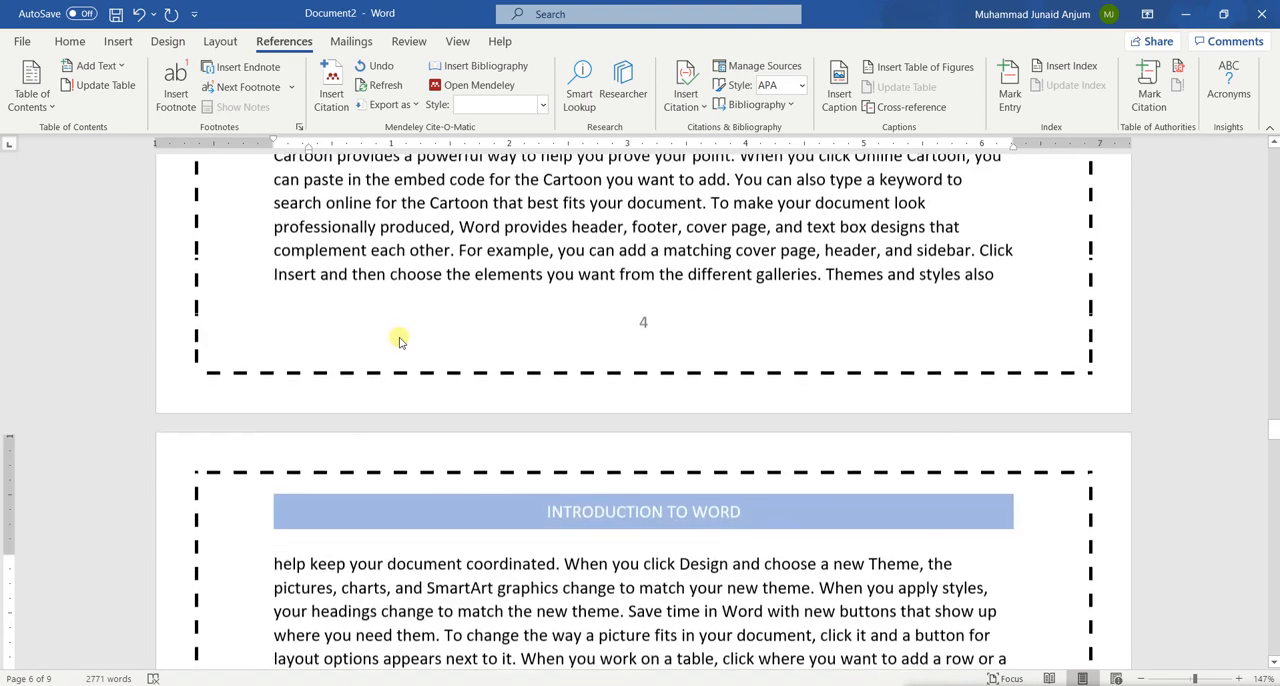
scroll(643, 330, "up", 3)
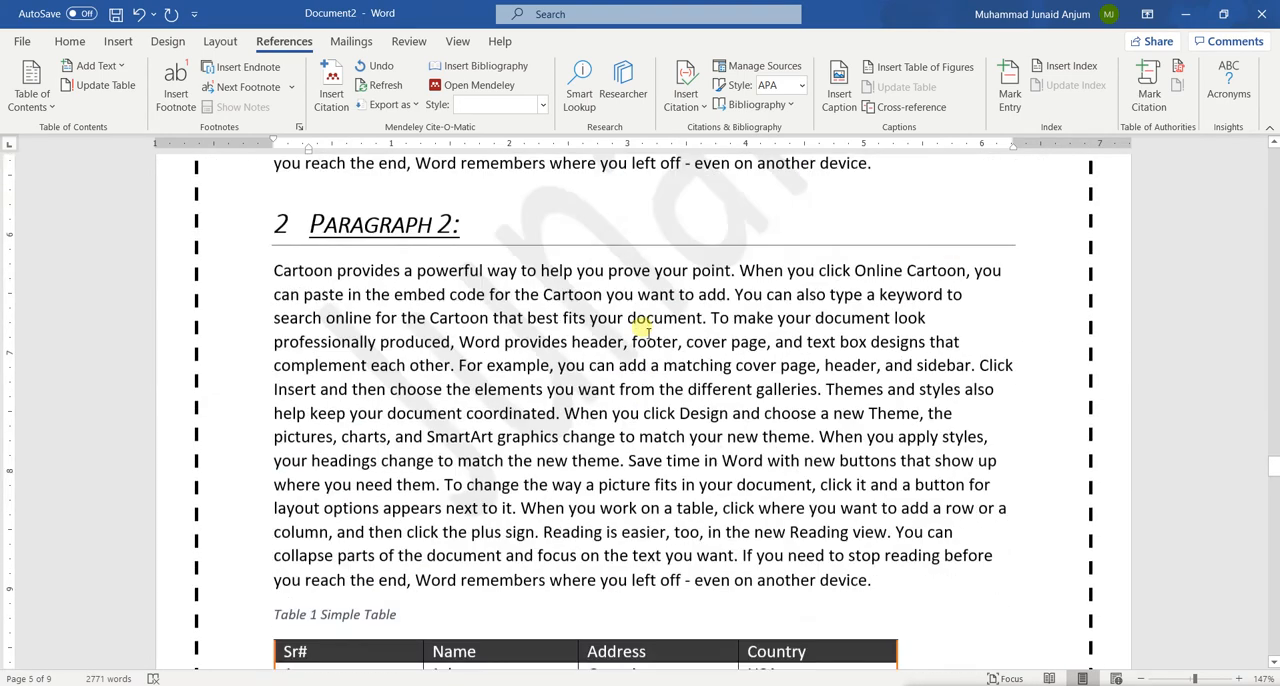
scroll(646, 325, "down", 12)
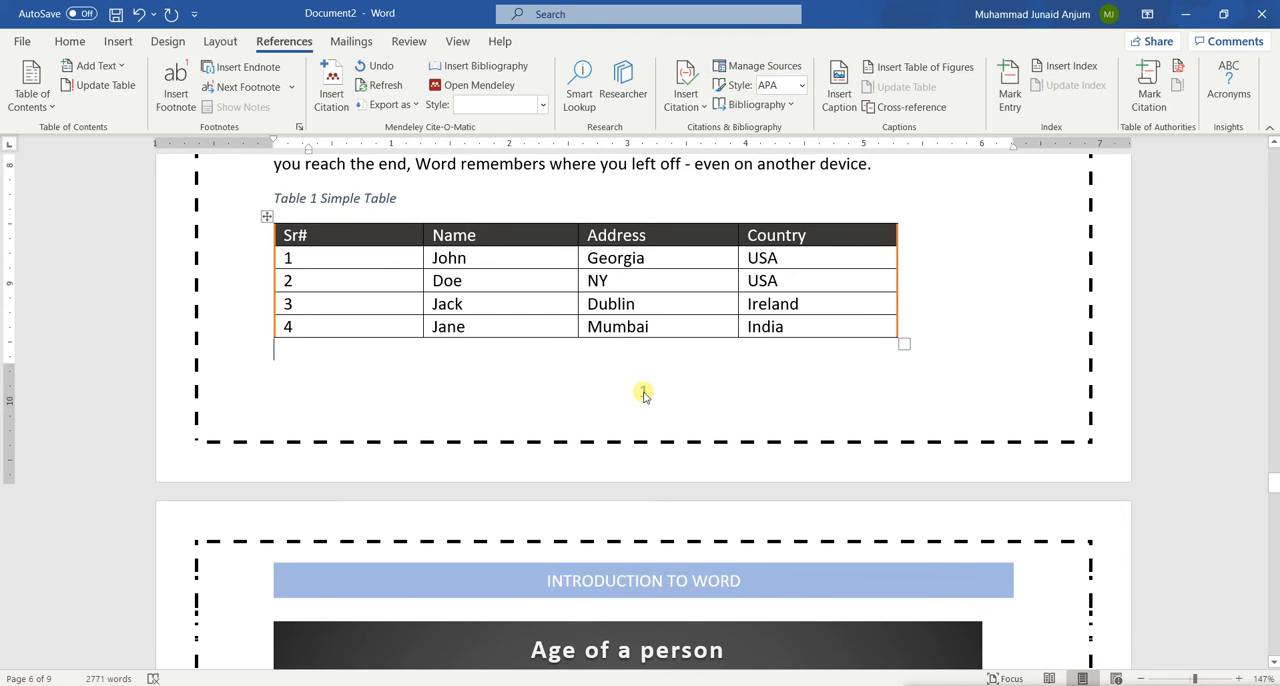
Unlink the Section 3 footer below the simple table from the previous section's footer and keep its own content
double_click(643, 393)
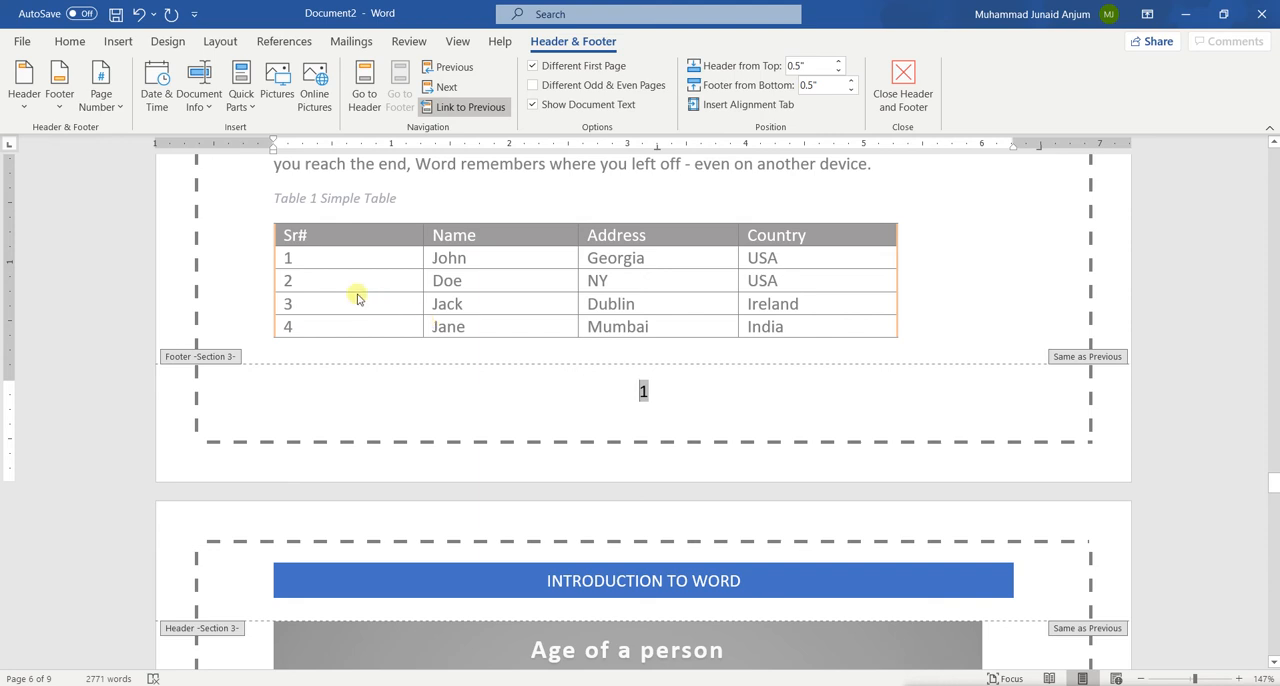
left_click(450, 113)
left_click(450, 113)
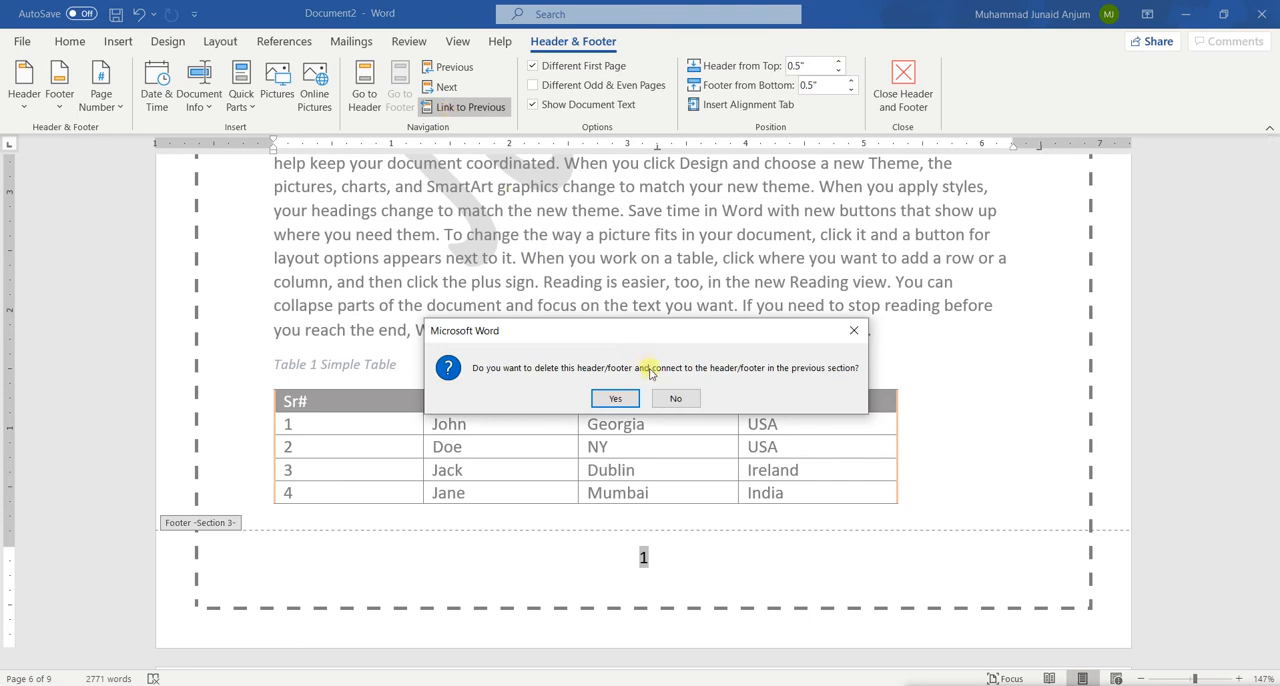
left_click(672, 398)
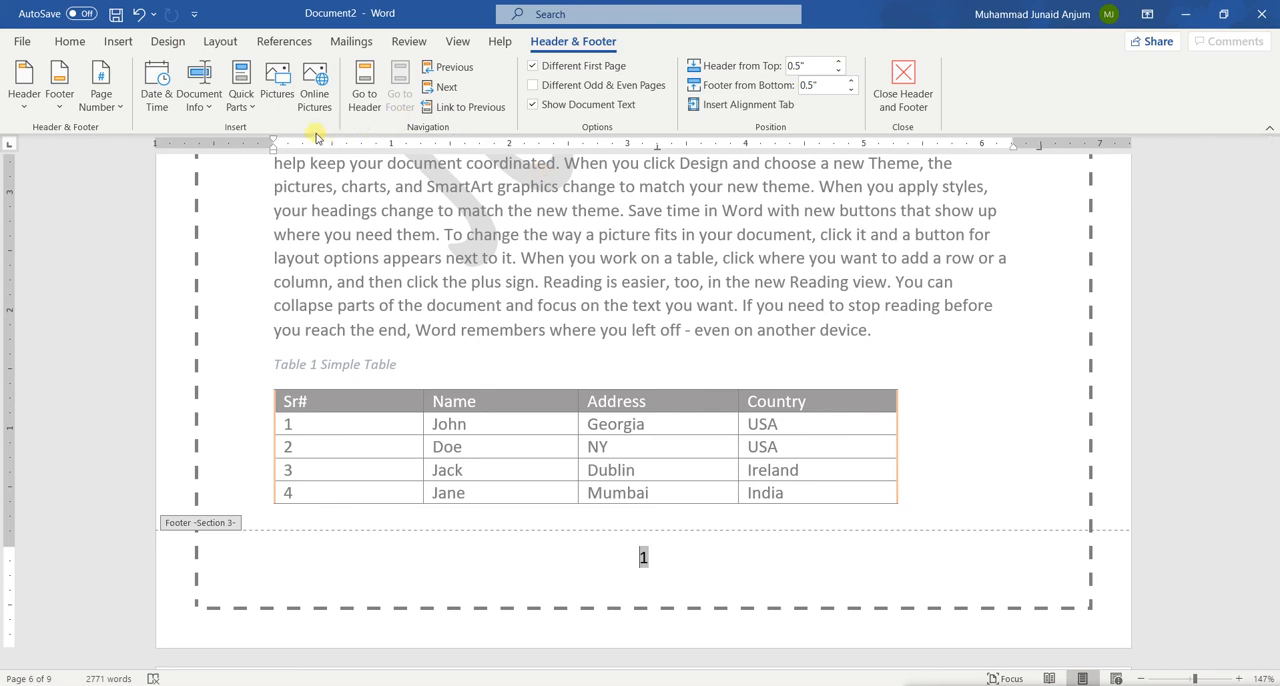
Insert a Plain Number 2 page number at the bottom of the page in the Section 3 footer
left_click(117, 116)
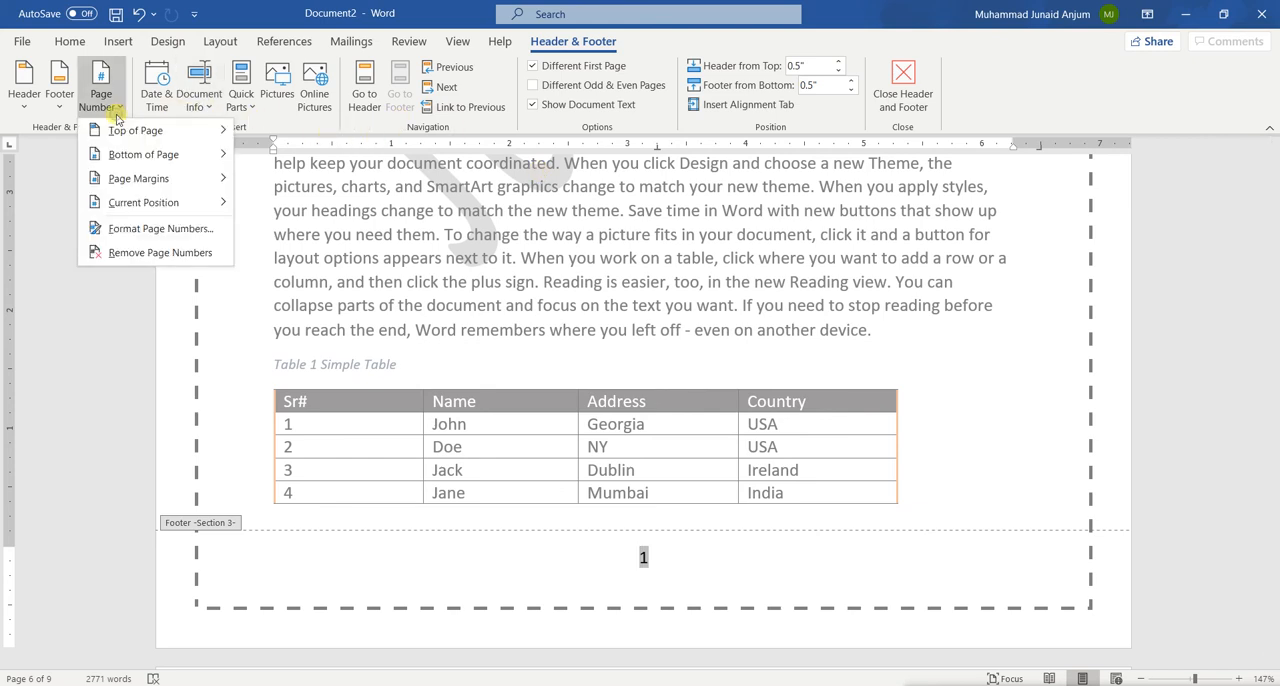
mouse_move(173, 149)
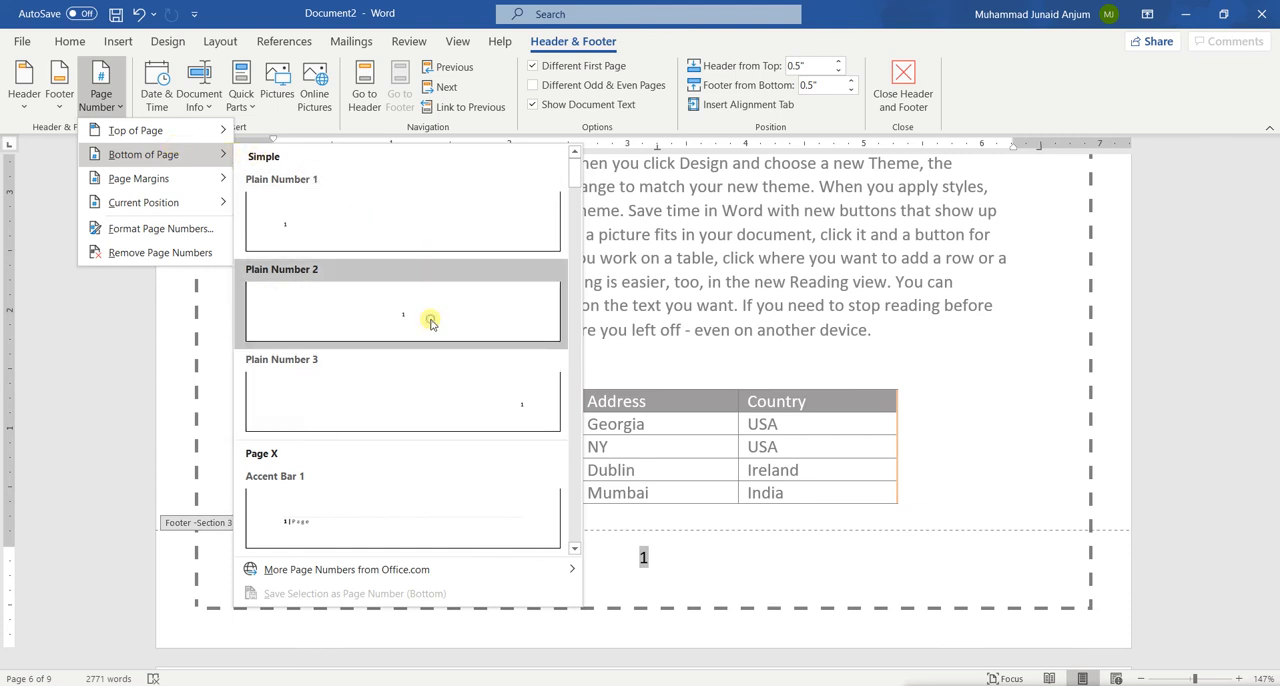
left_click(431, 322)
Remove the page number from the Section 1 footer on the fifth page
scroll(480, 385, "up", 10)
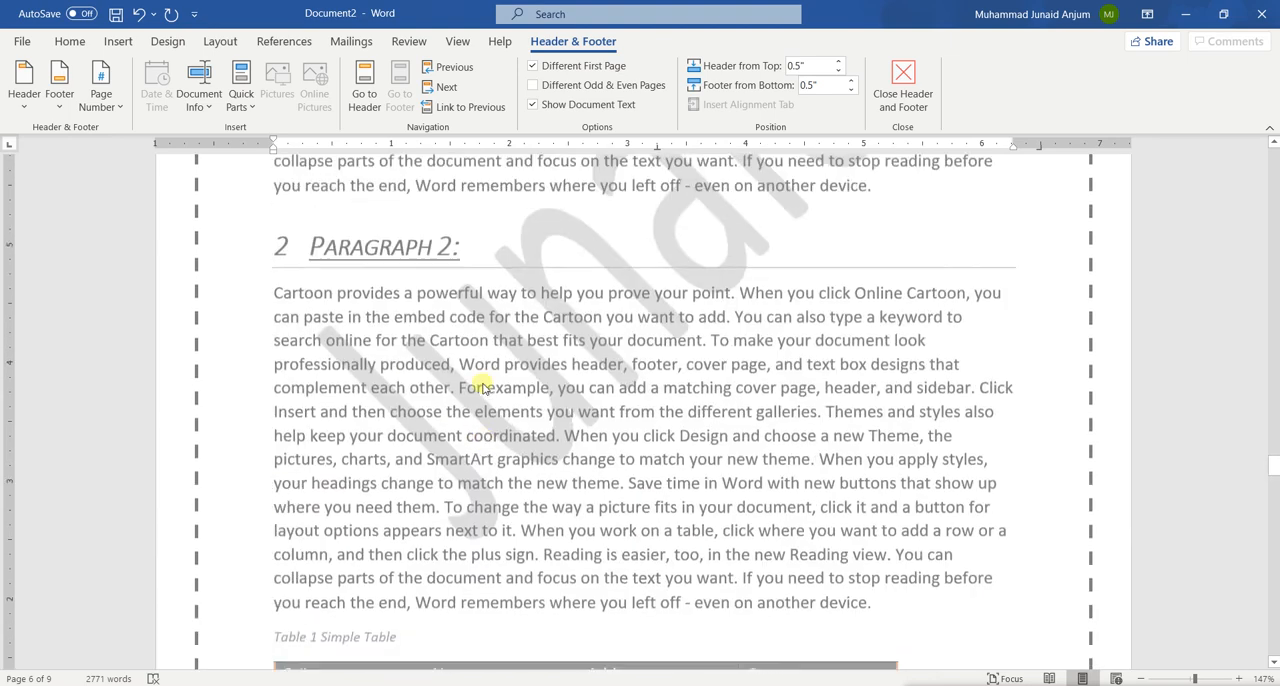
scroll(483, 386, "up", 10)
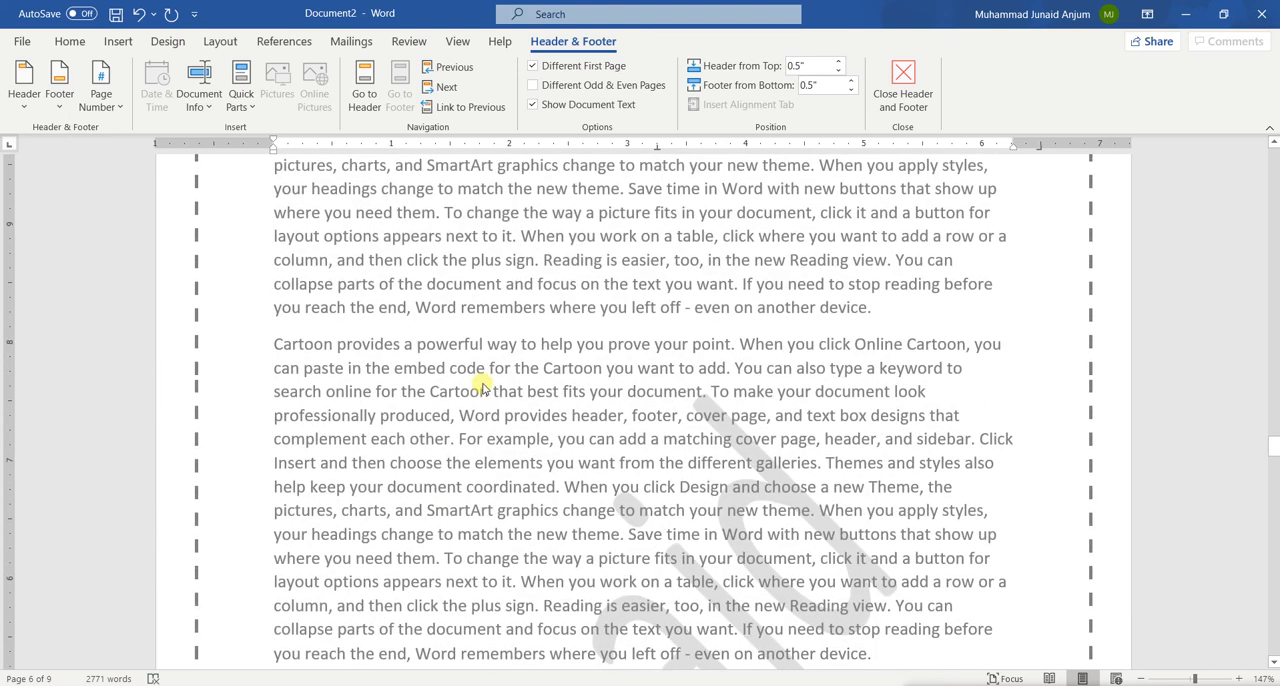
scroll(483, 386, "up", 6)
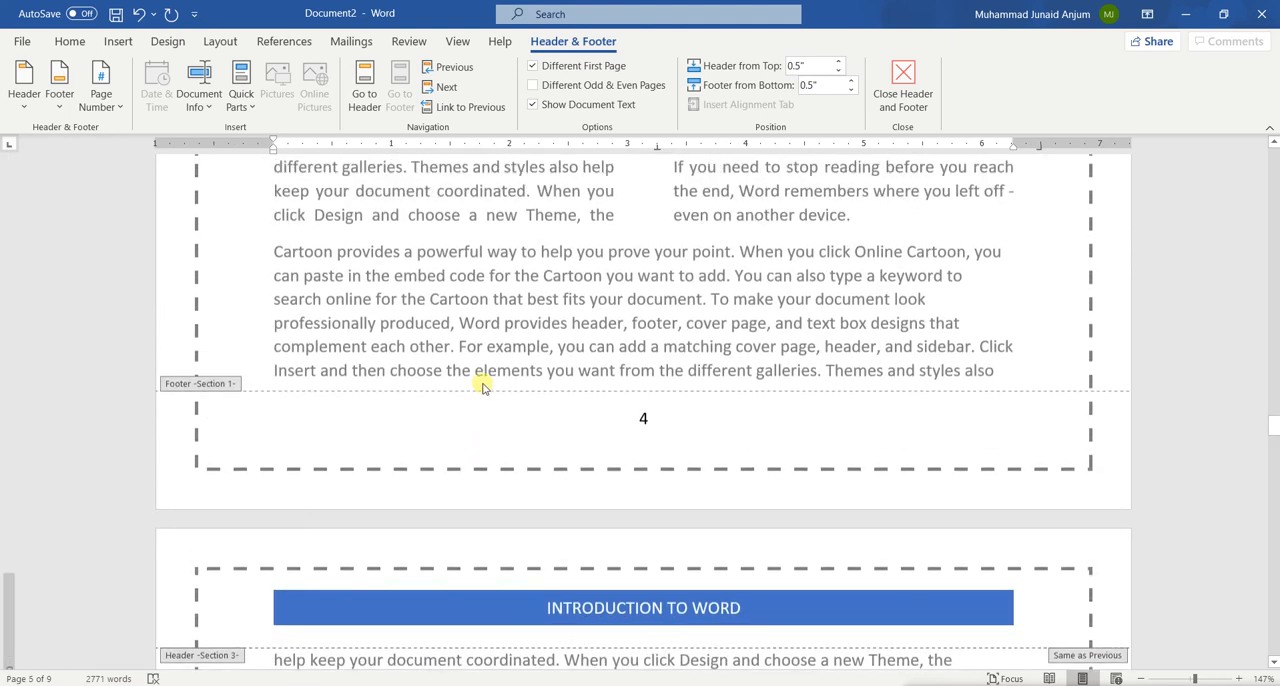
scroll(483, 388, "down", 1)
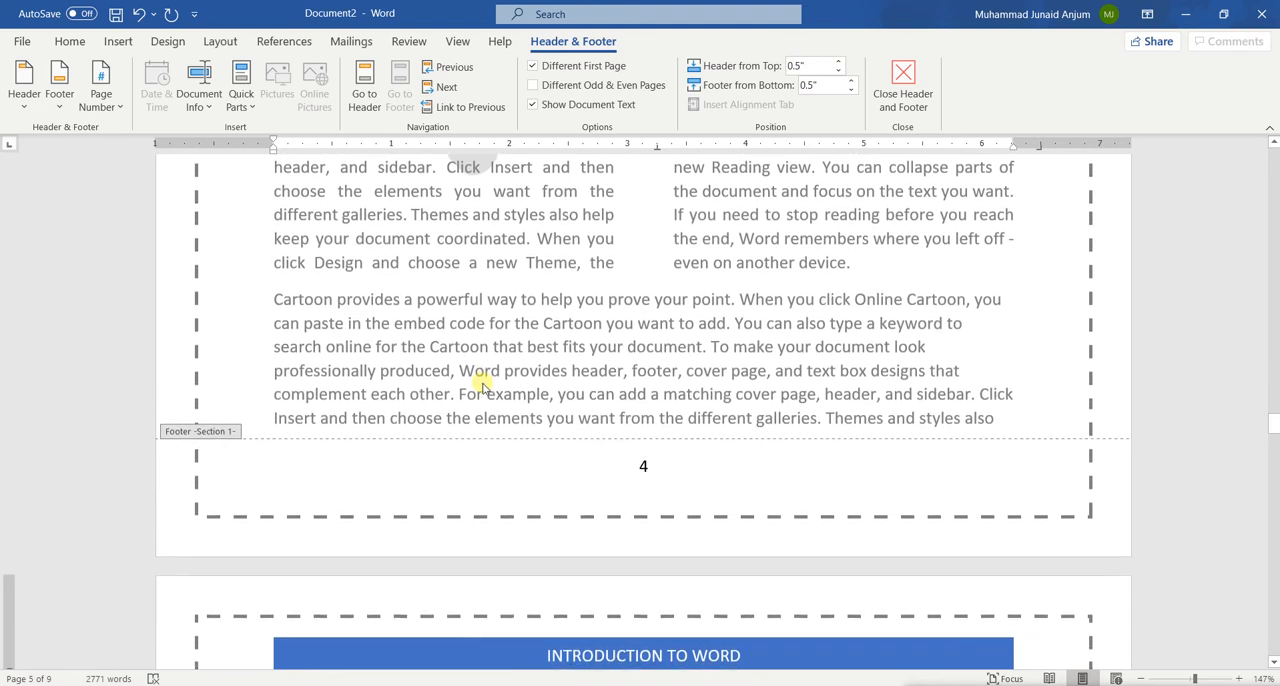
double_click(662, 464)
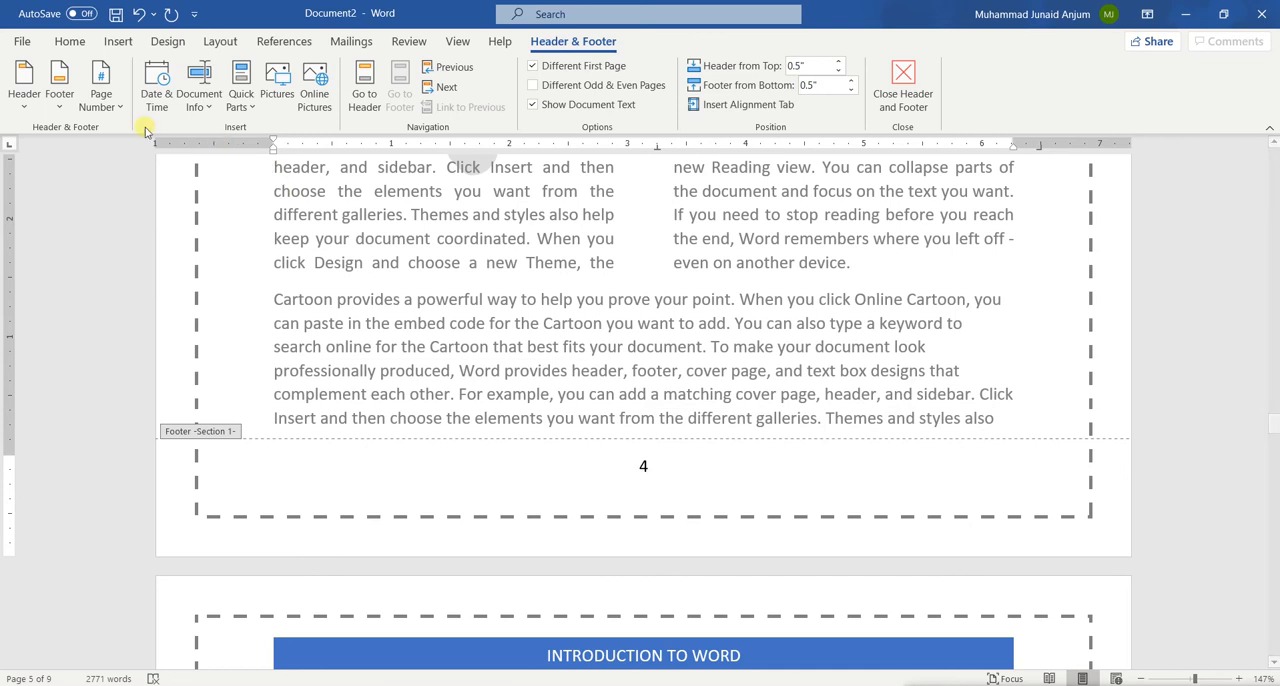
left_click(101, 100)
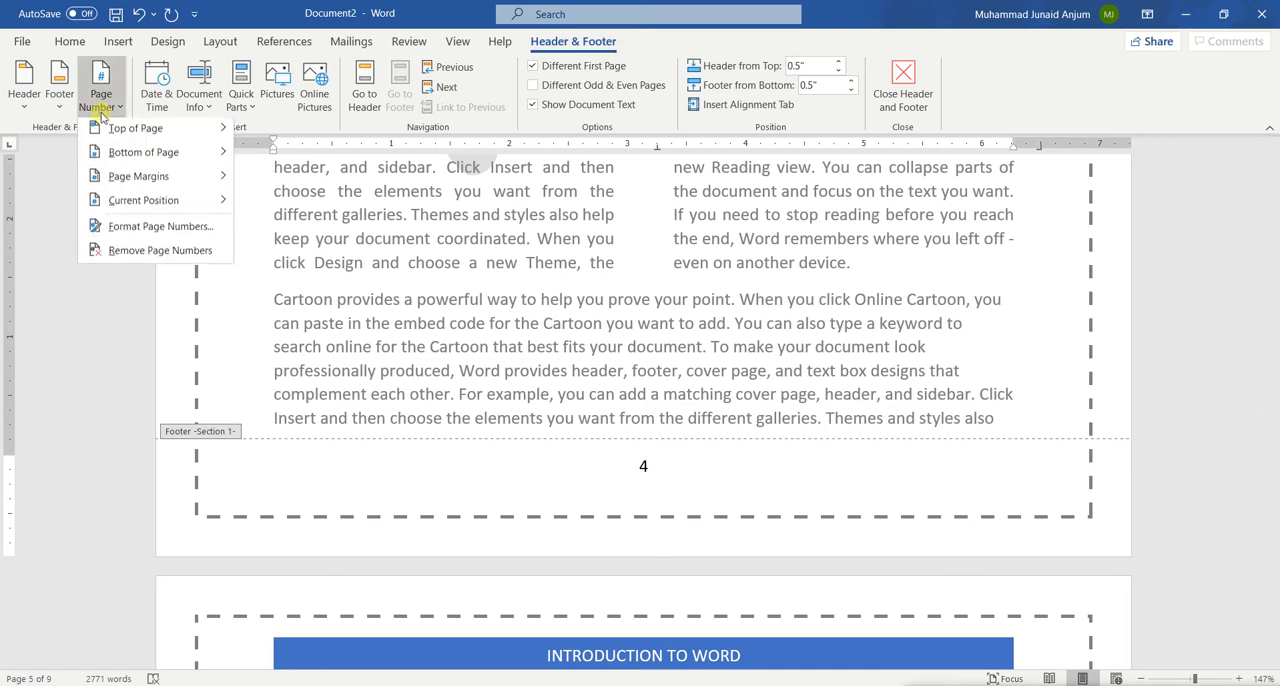
left_click(175, 252)
Insert a Plain Number 3 page number at the bottom of the page in the Section 1 footer
left_click(101, 100)
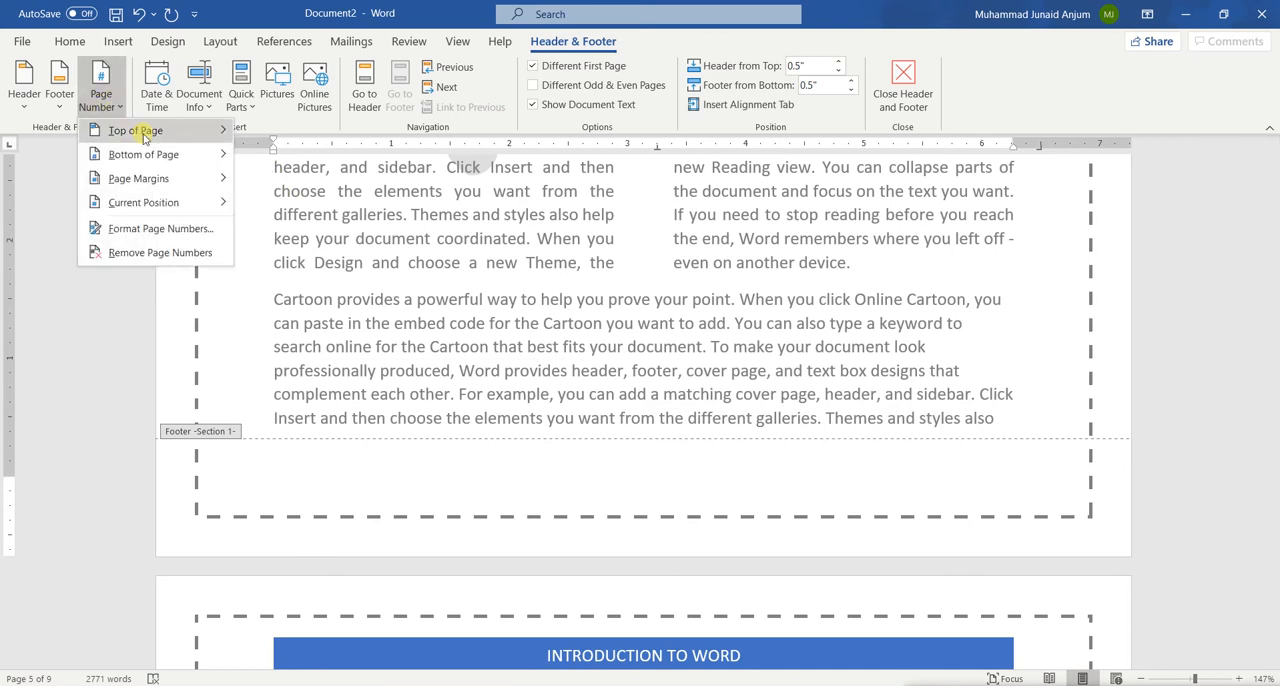
mouse_move(143, 137)
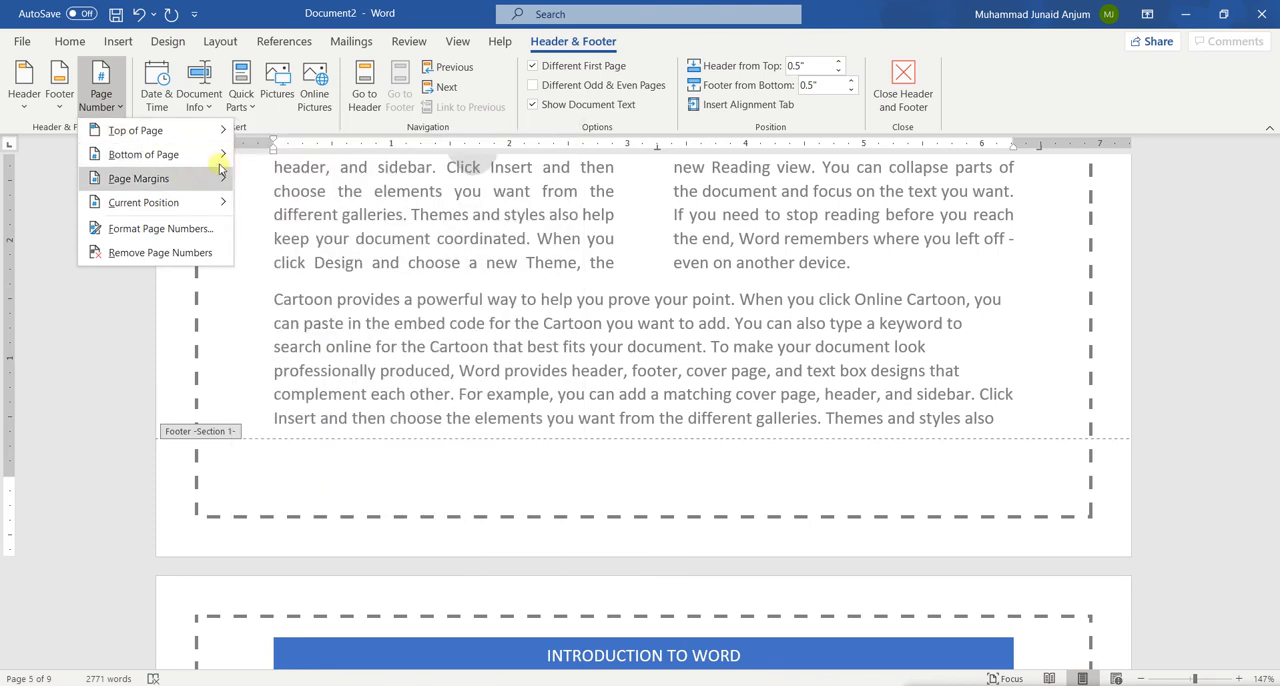
mouse_move(215, 154)
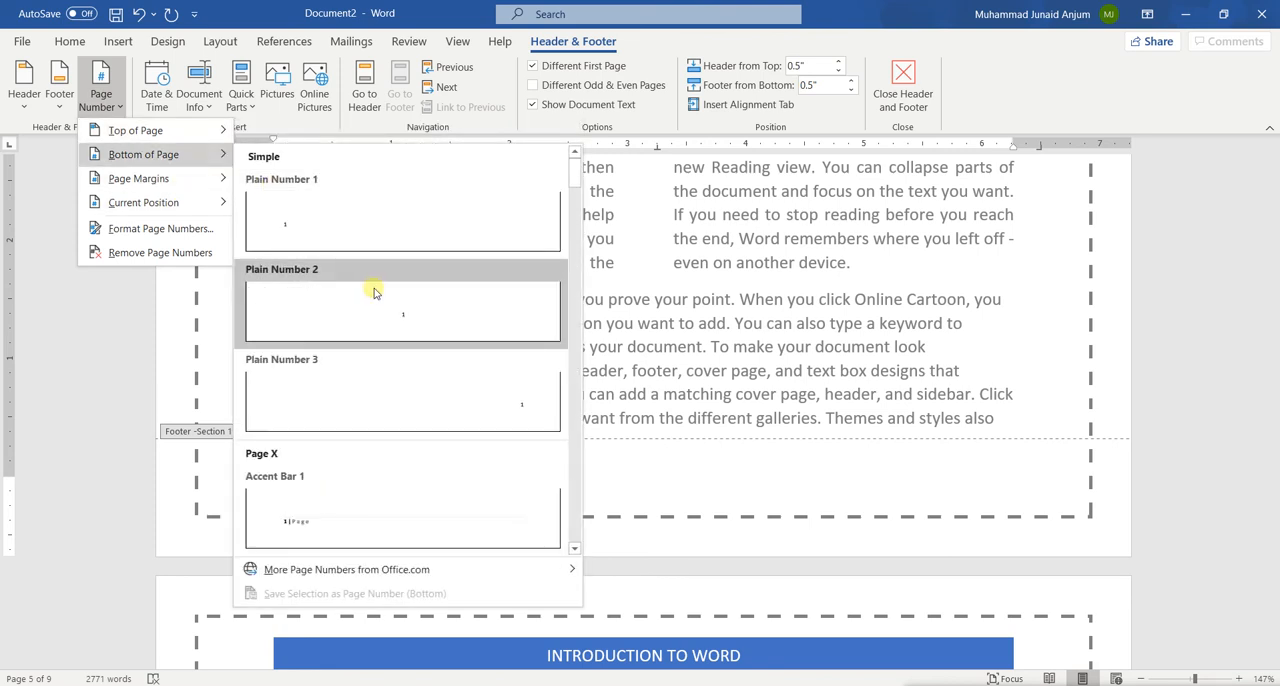
left_click(466, 393)
Compare the footer page numbers of Sections 1 and 3 and leave header and footer editing
scroll(466, 393, "down", 15)
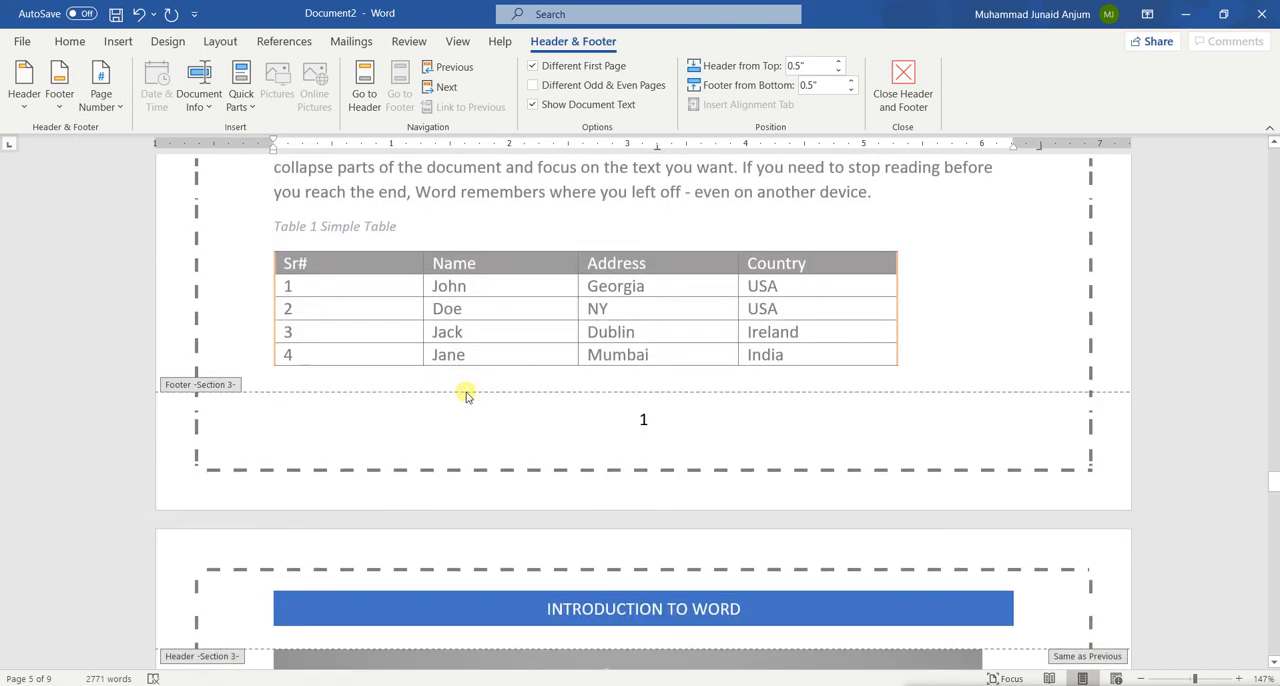
scroll(437, 397, "up", 10)
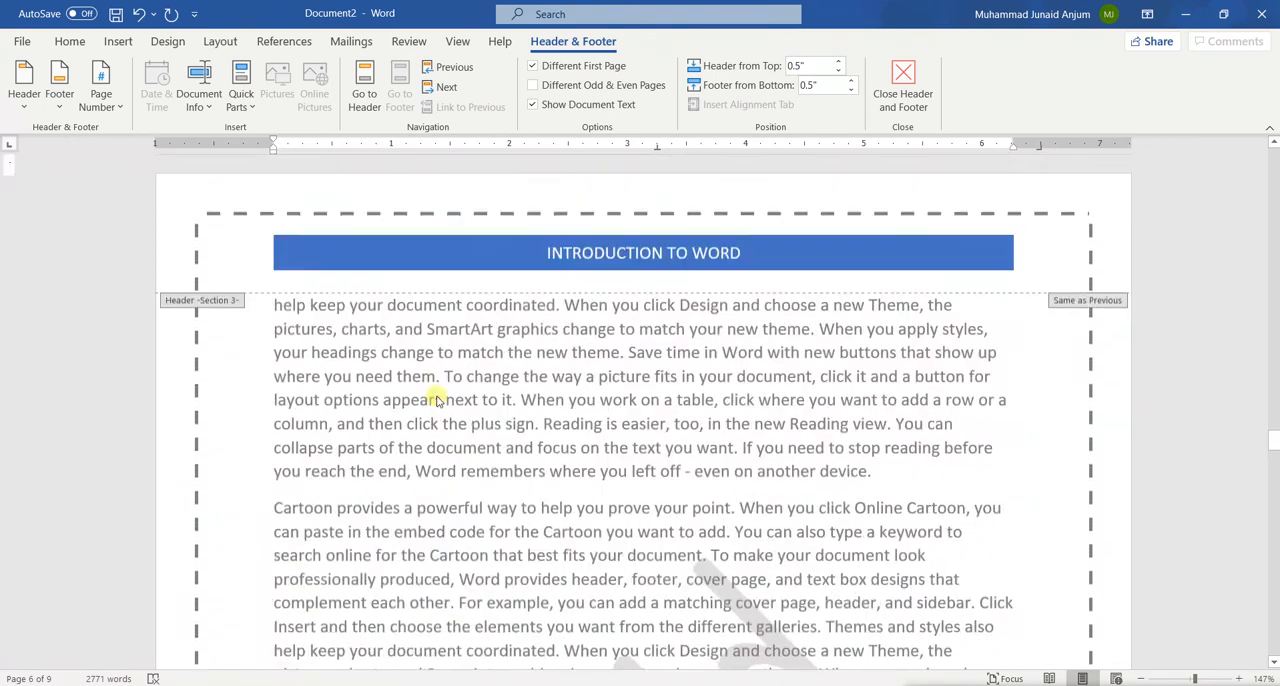
scroll(434, 396, "down", 3)
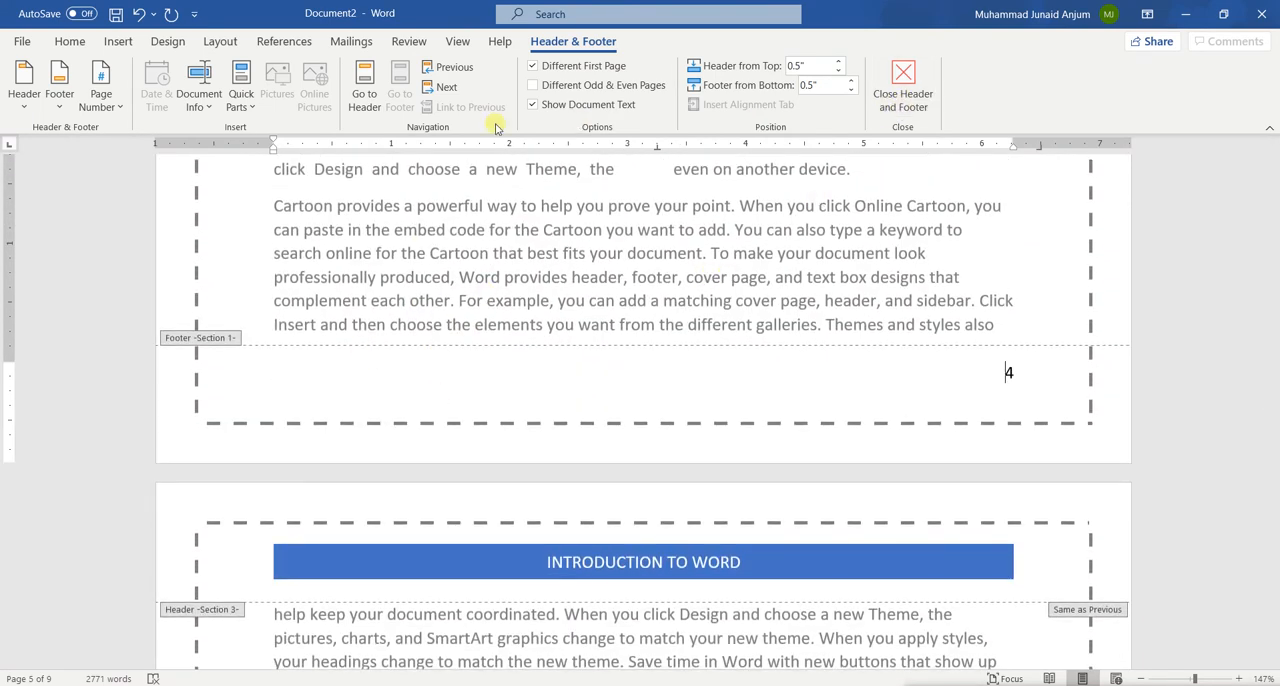
left_click(90, 85)
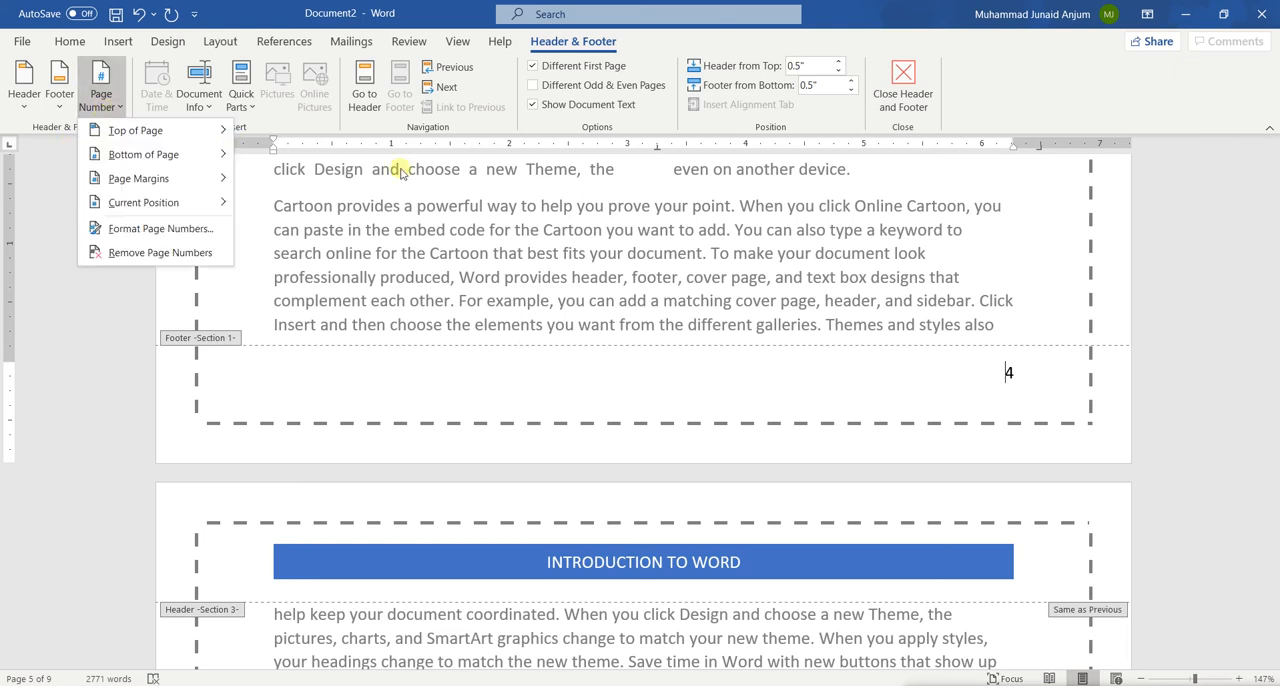
left_click(445, 206)
left_click(903, 88)
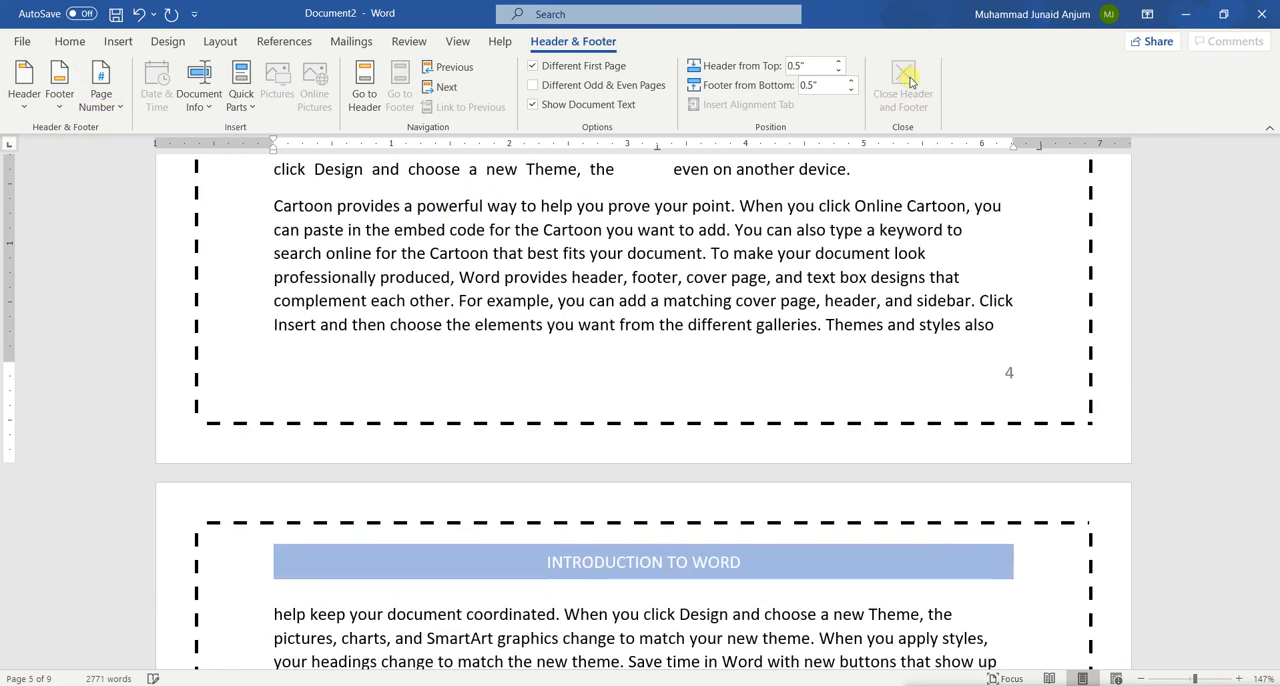
scroll(858, 533, "down", 6)
scroll(855, 391, "up", 2)
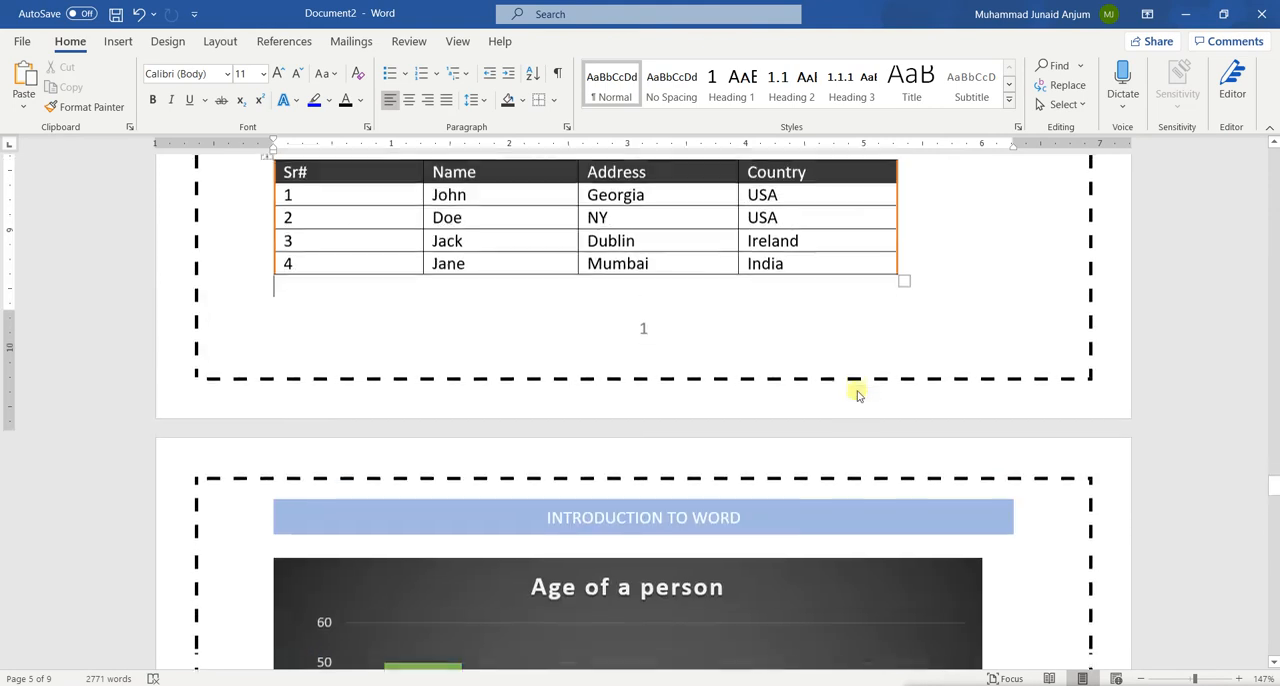
Reconnect the Section 3 footer to the previous section, deleting its own footer content
double_click(645, 339)
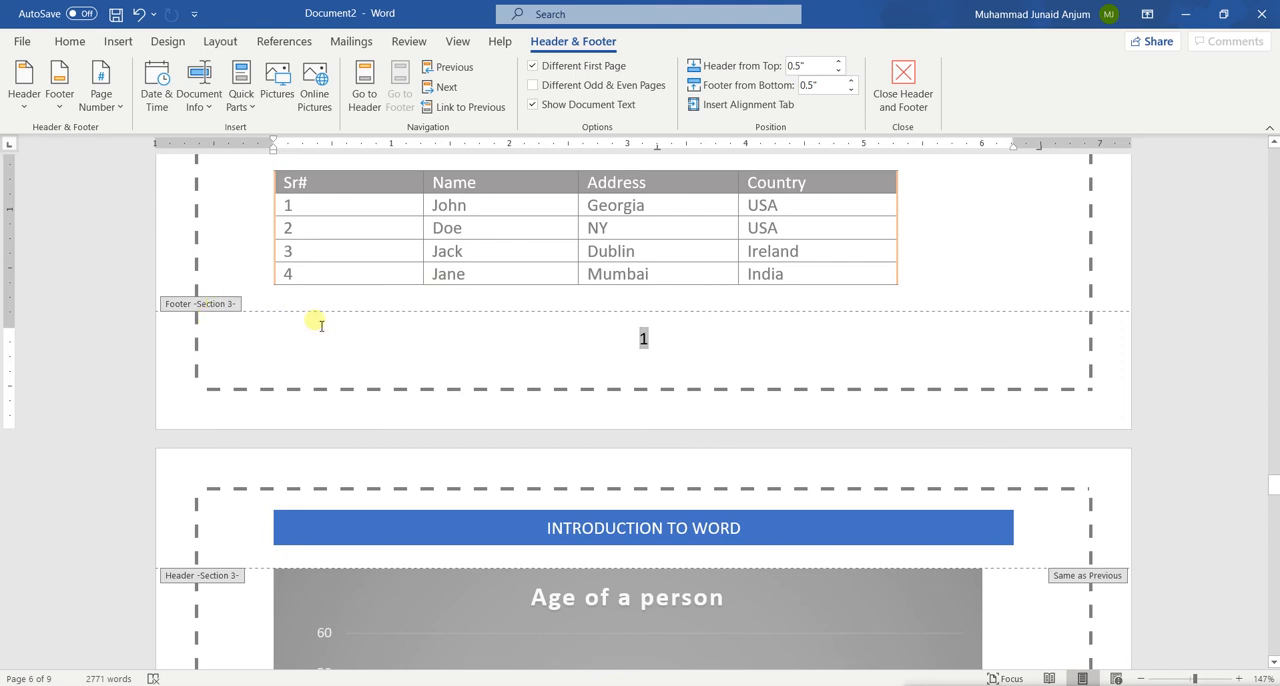
scroll(391, 343, "up", 1)
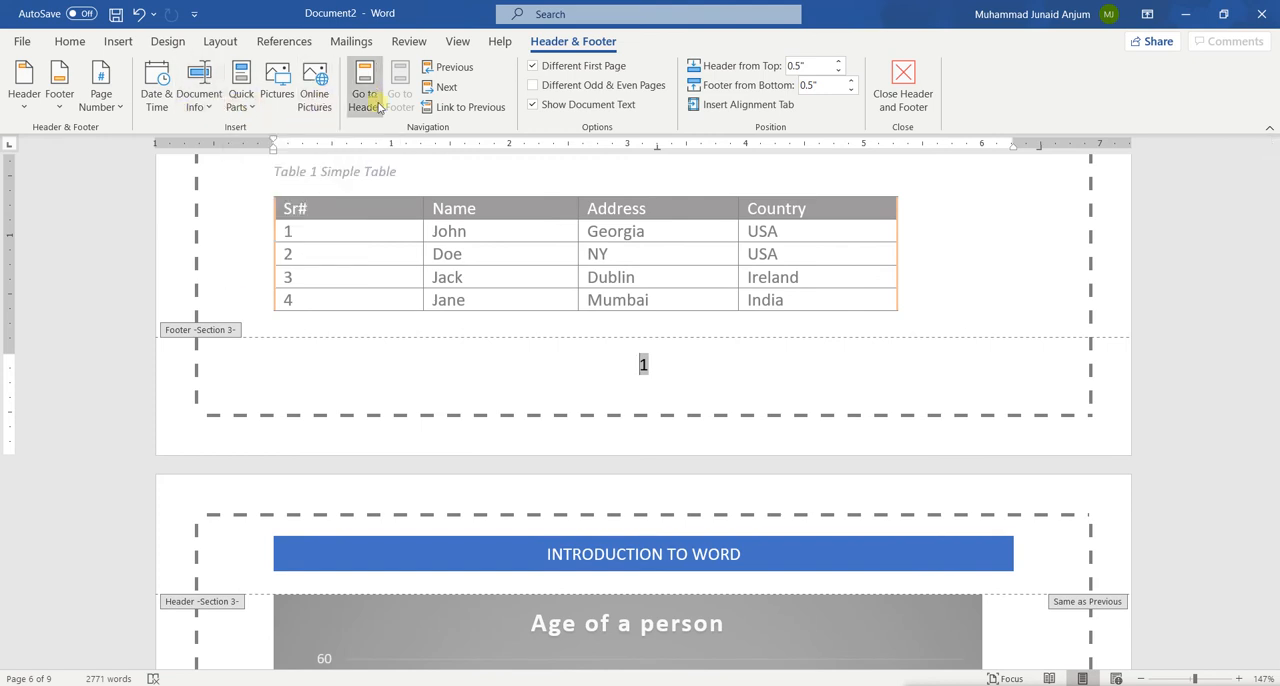
left_click(478, 115)
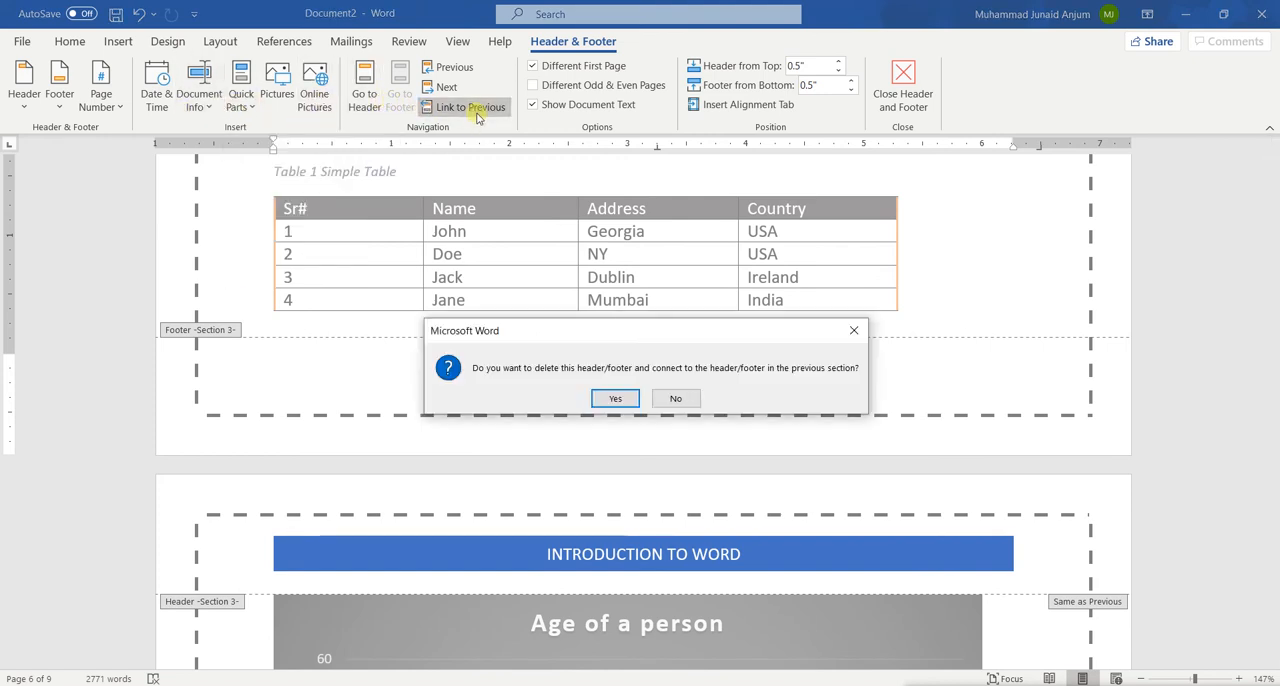
left_click(613, 398)
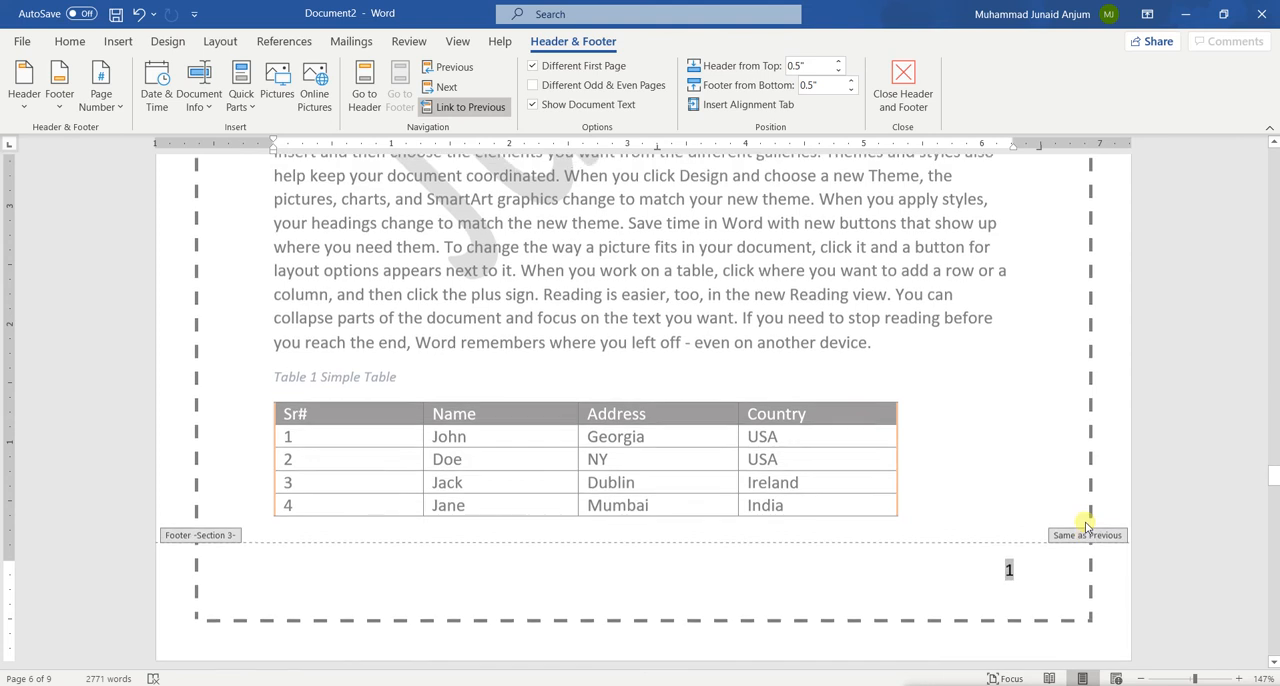
Remove the page numbers from the linked footers and close header and footer editing
left_click(101, 95)
left_click(160, 253)
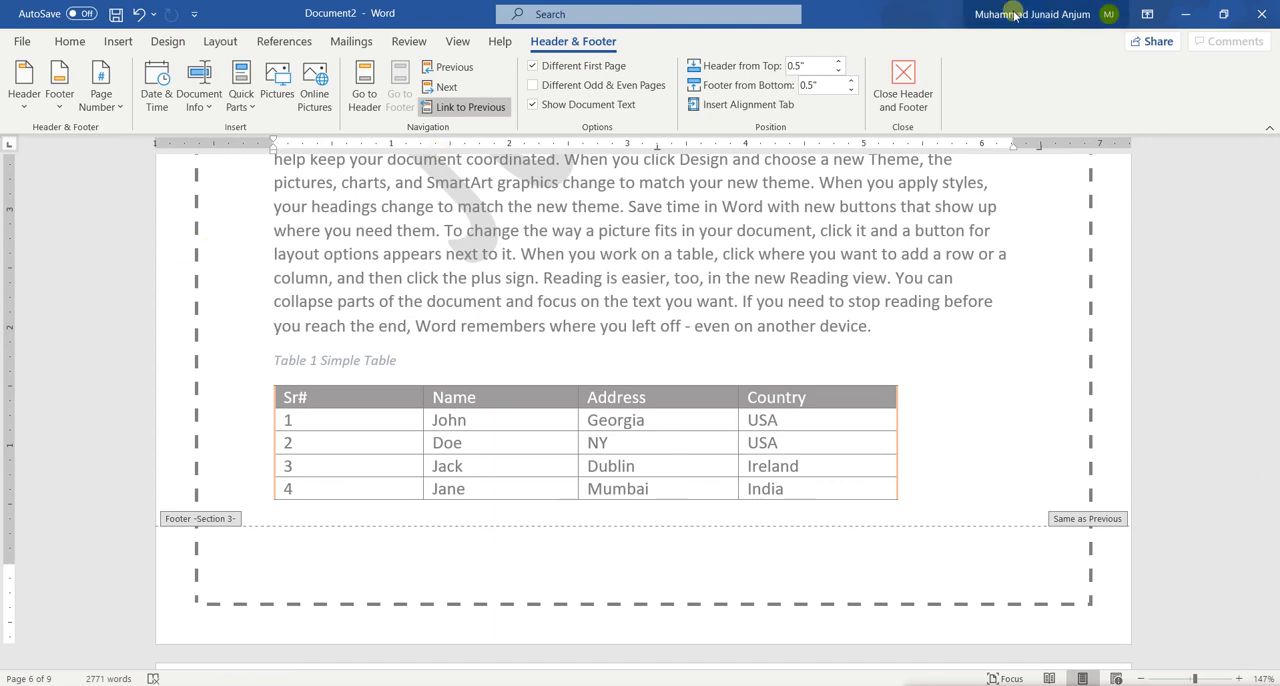
left_click(904, 90)
Insert new Plain Number 3 page numbers at the bottom of the pages, starting from the body text on page 5
scroll(806, 286, "up", 10)
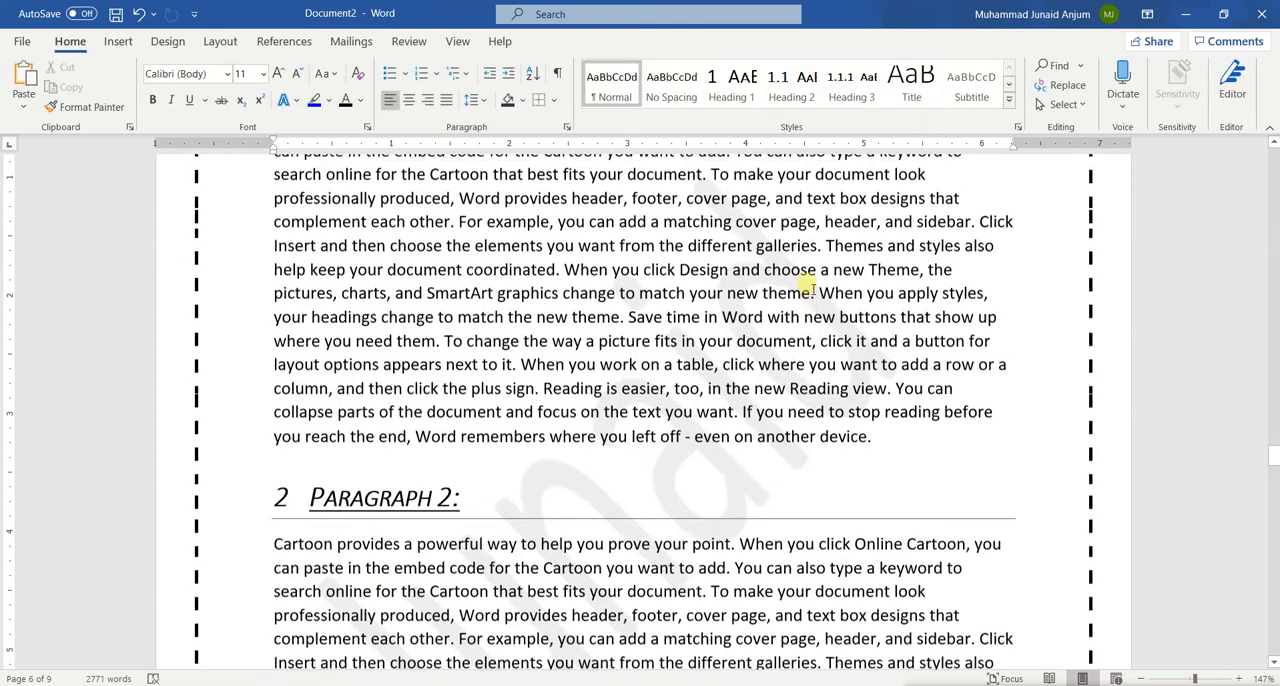
scroll(806, 286, "up", 5)
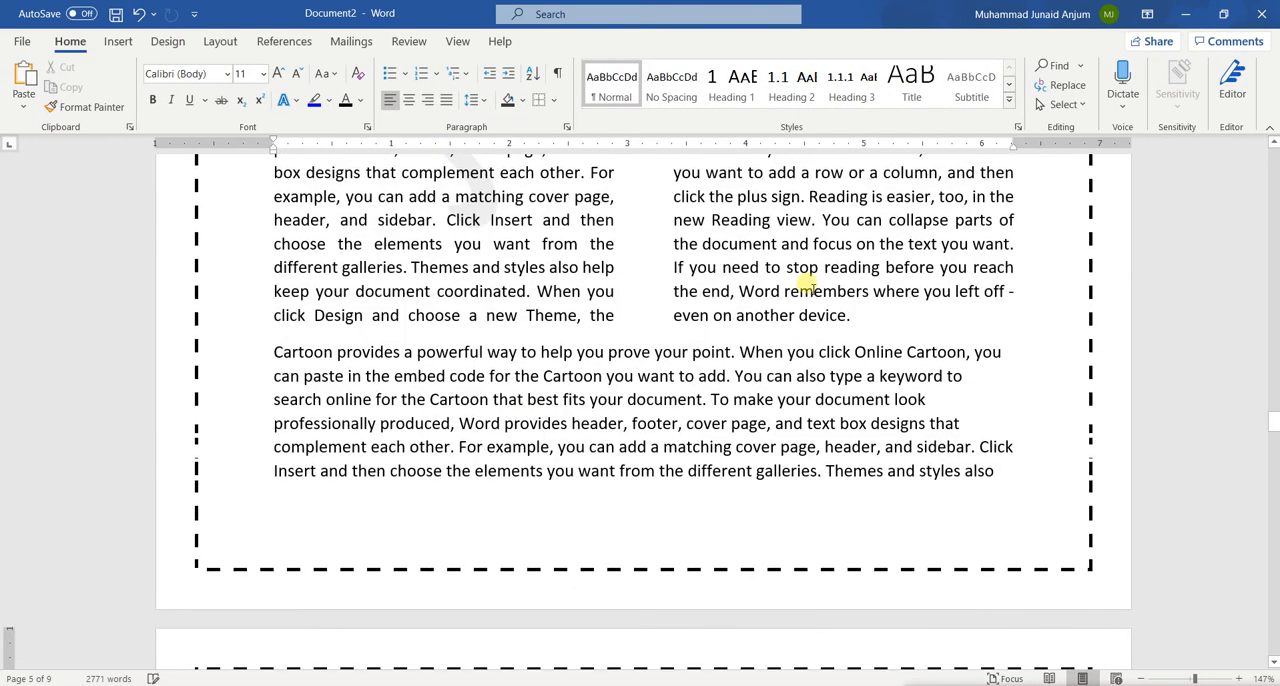
left_click(116, 42)
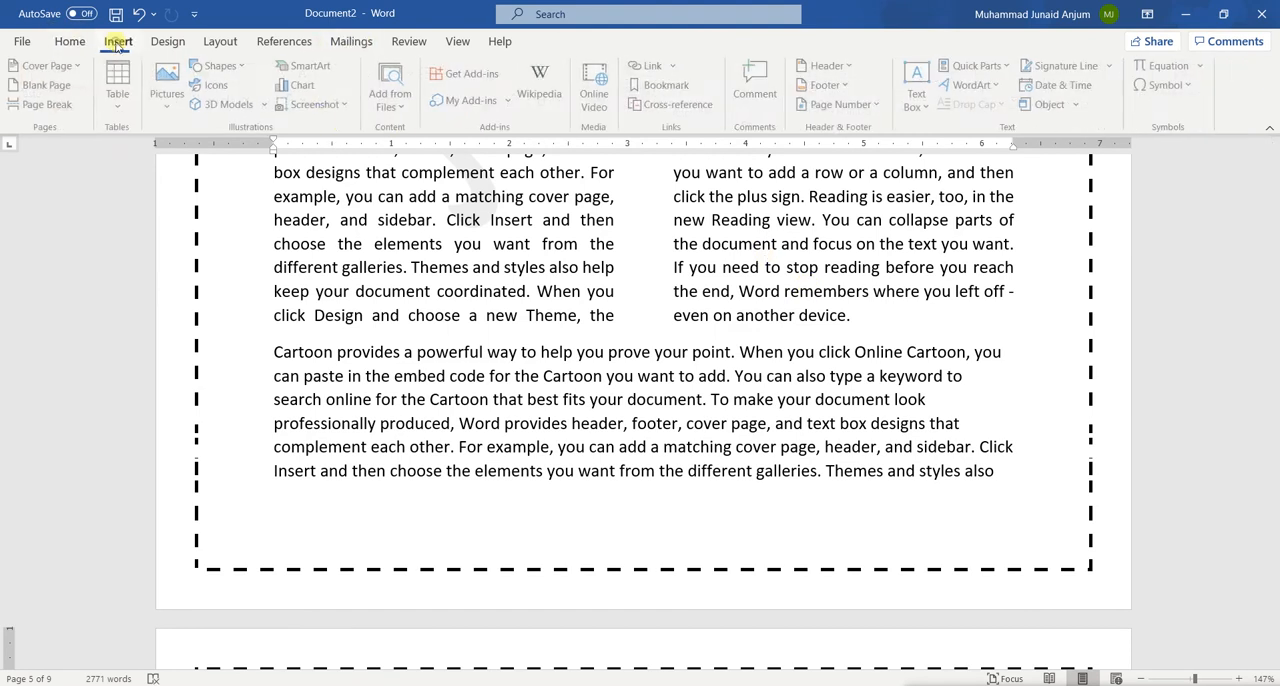
left_click(168, 41)
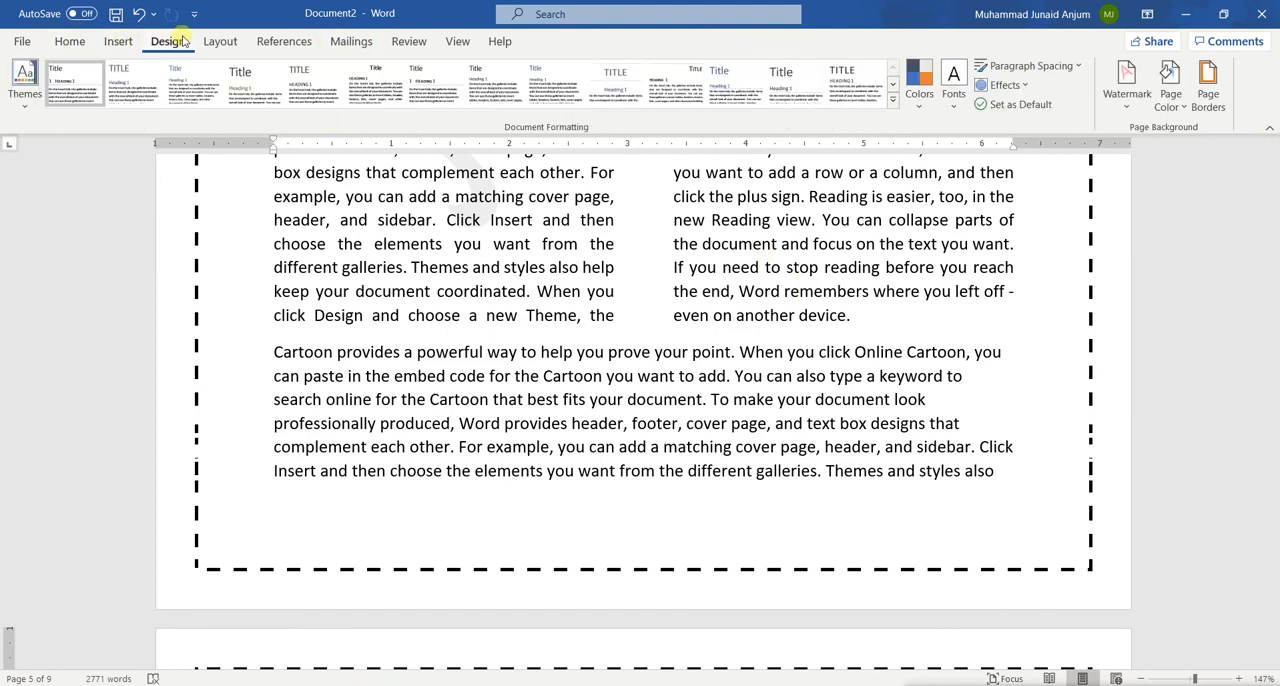
left_click(232, 47)
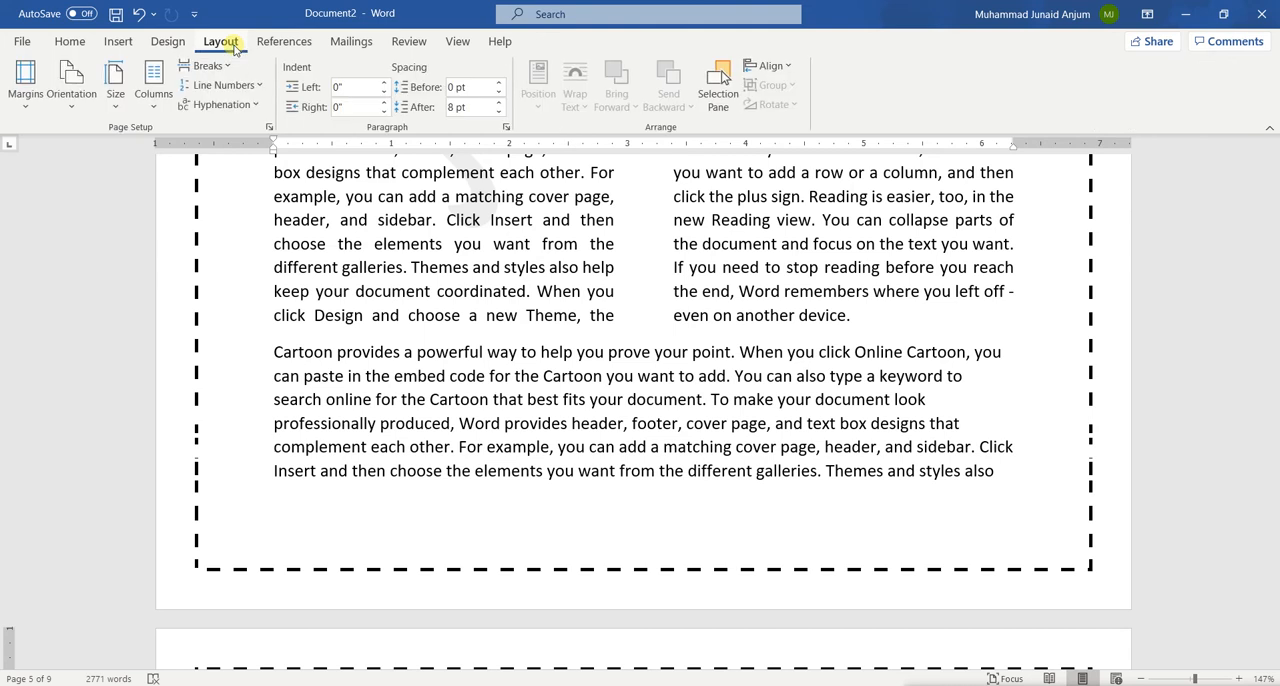
left_click(75, 41)
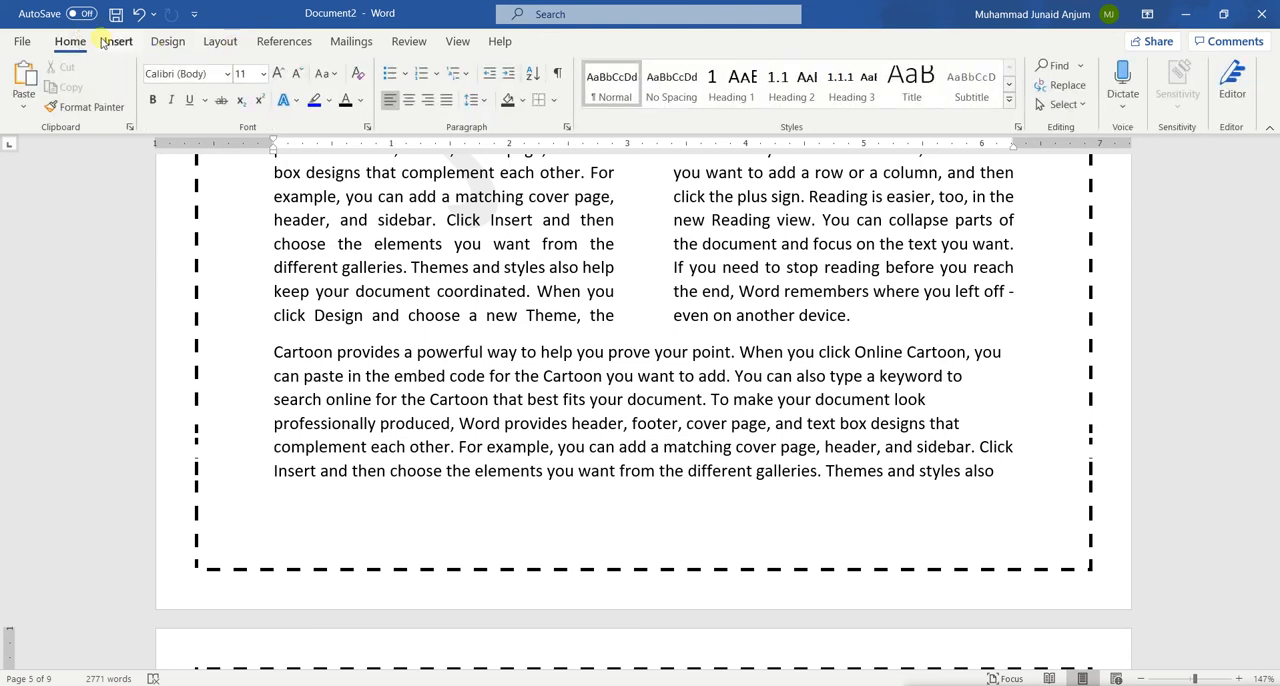
left_click(105, 40)
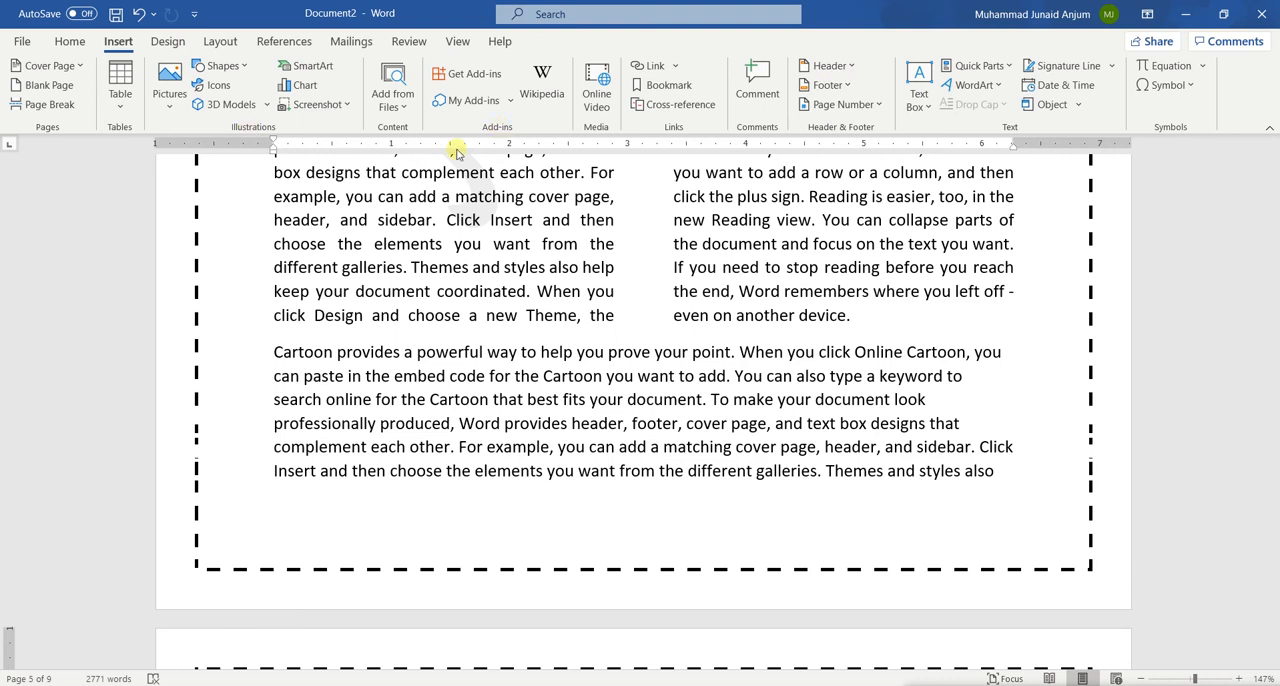
left_click(880, 106)
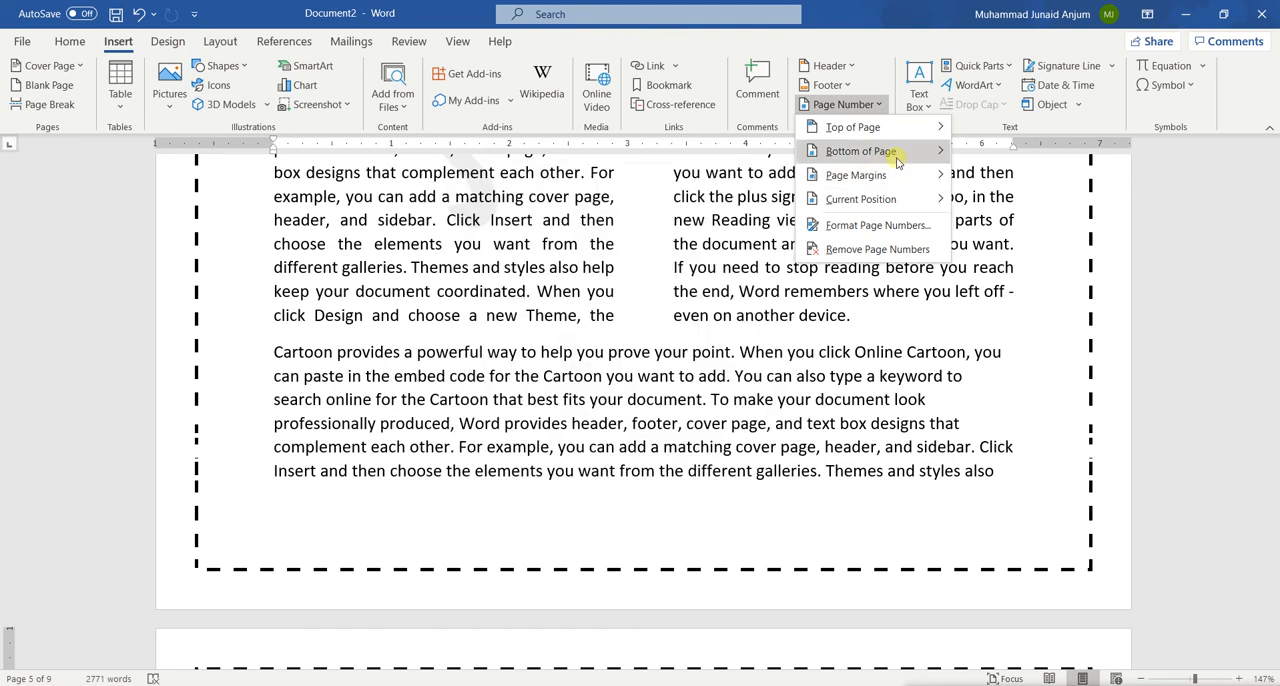
mouse_move(860, 151)
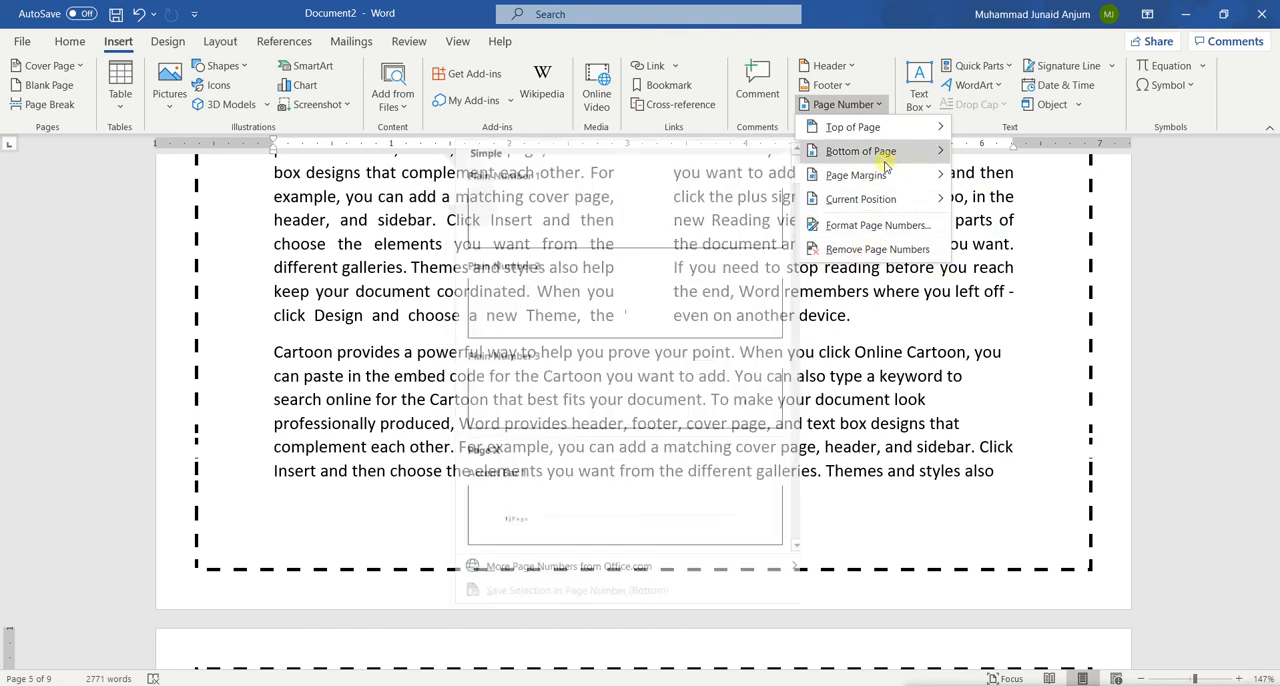
left_click(717, 389)
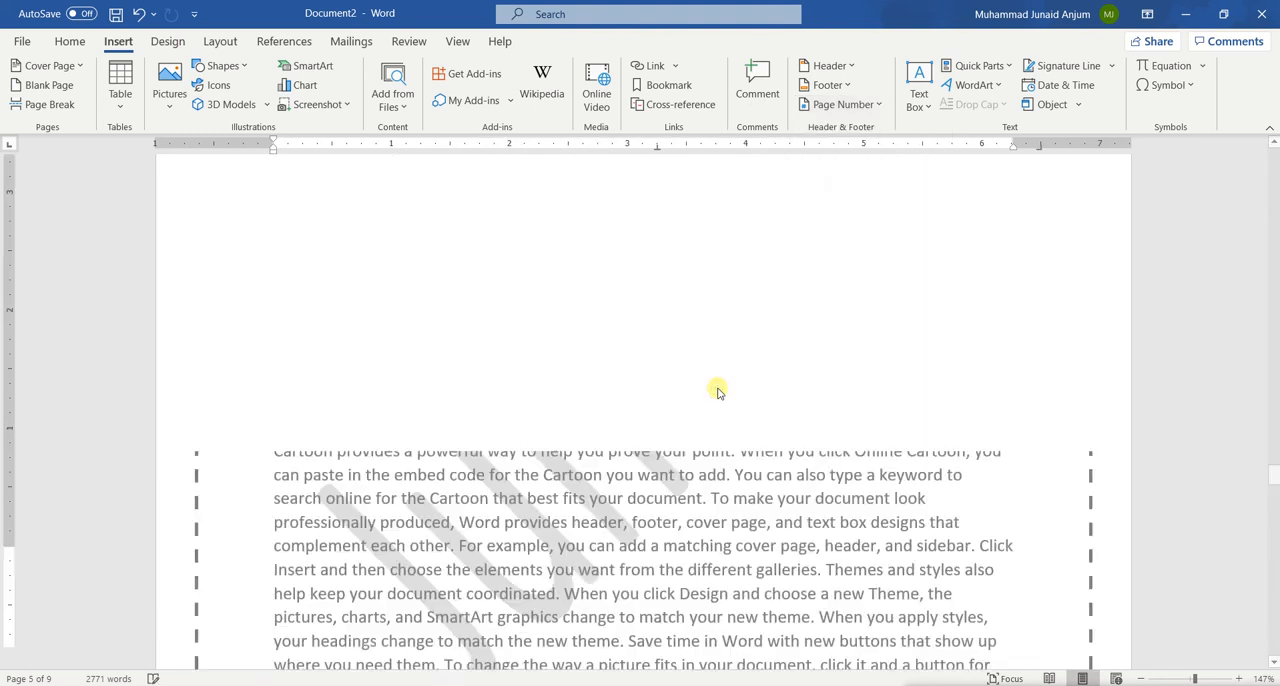
Check the new footer page numbers on the Section 3 pages and leave header and footer editing
scroll(720, 392, "down", 10)
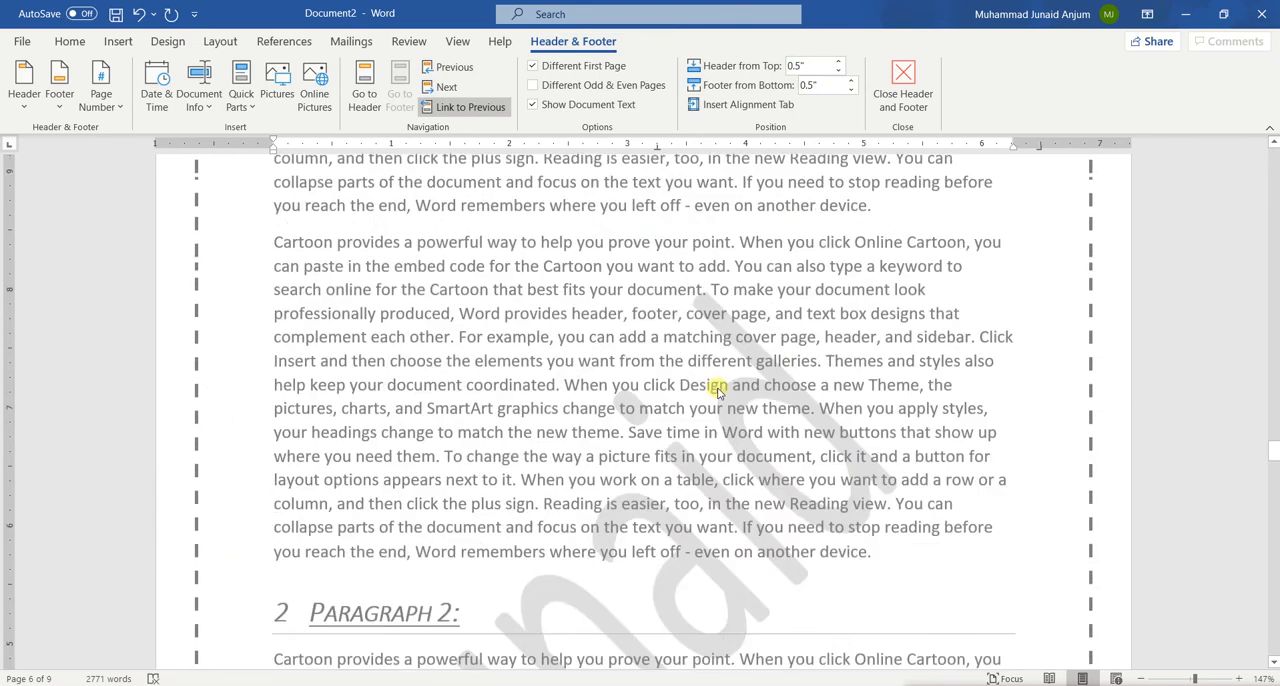
scroll(717, 392, "down", 10)
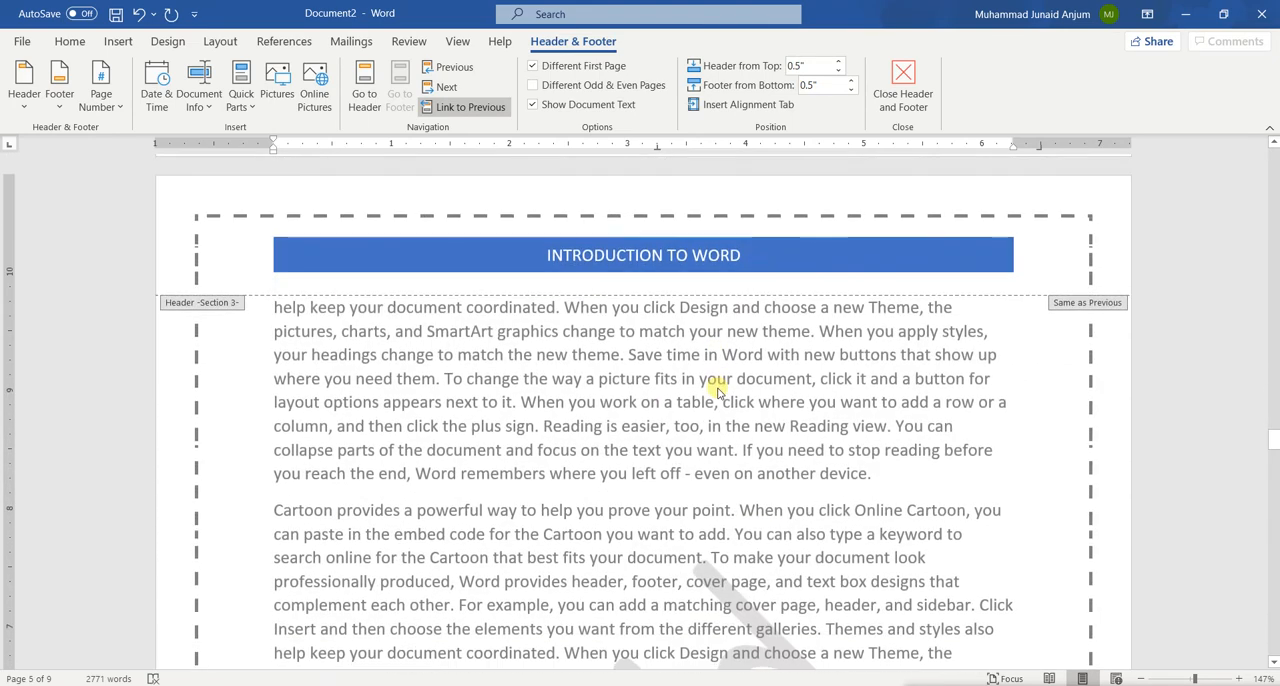
scroll(717, 392, "down", 15)
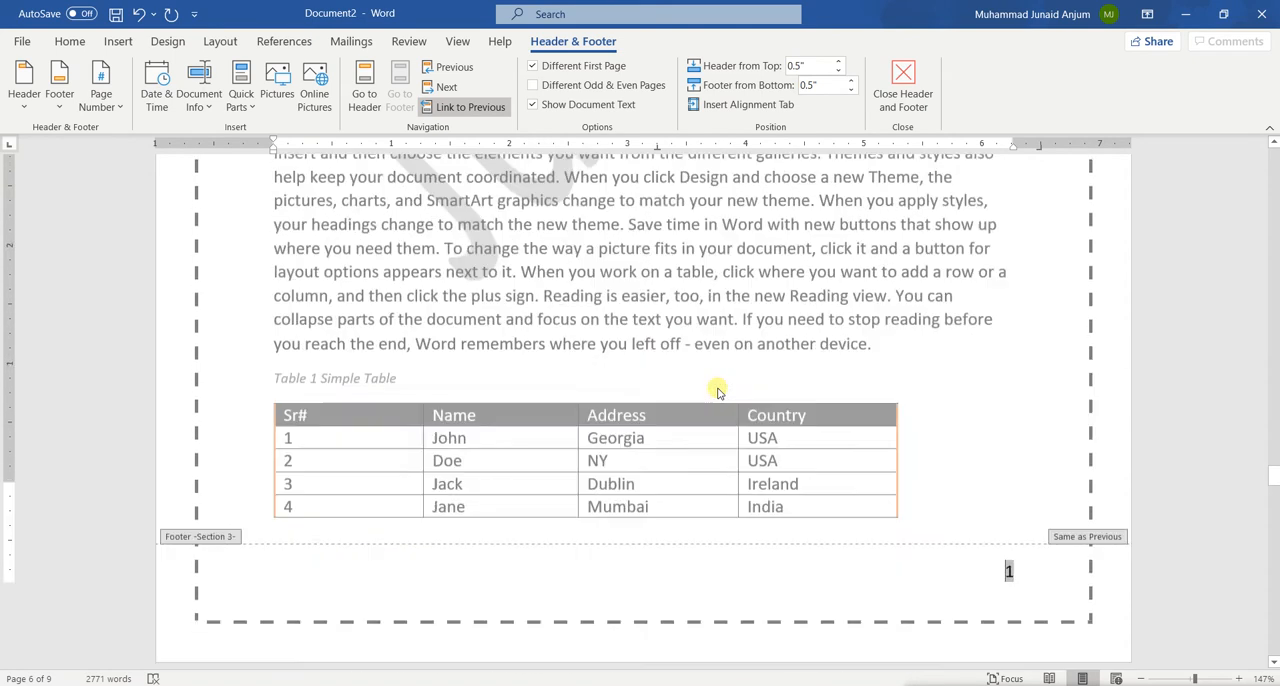
scroll(717, 392, "down", 10)
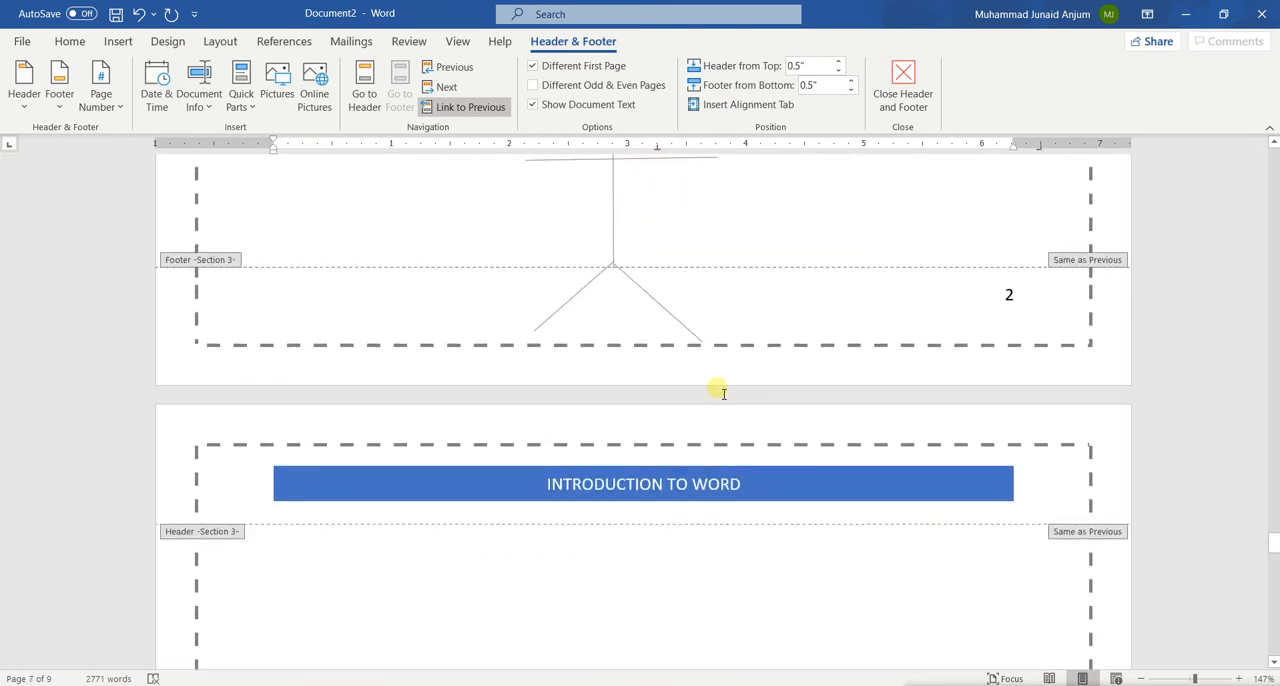
scroll(717, 392, "down", 6)
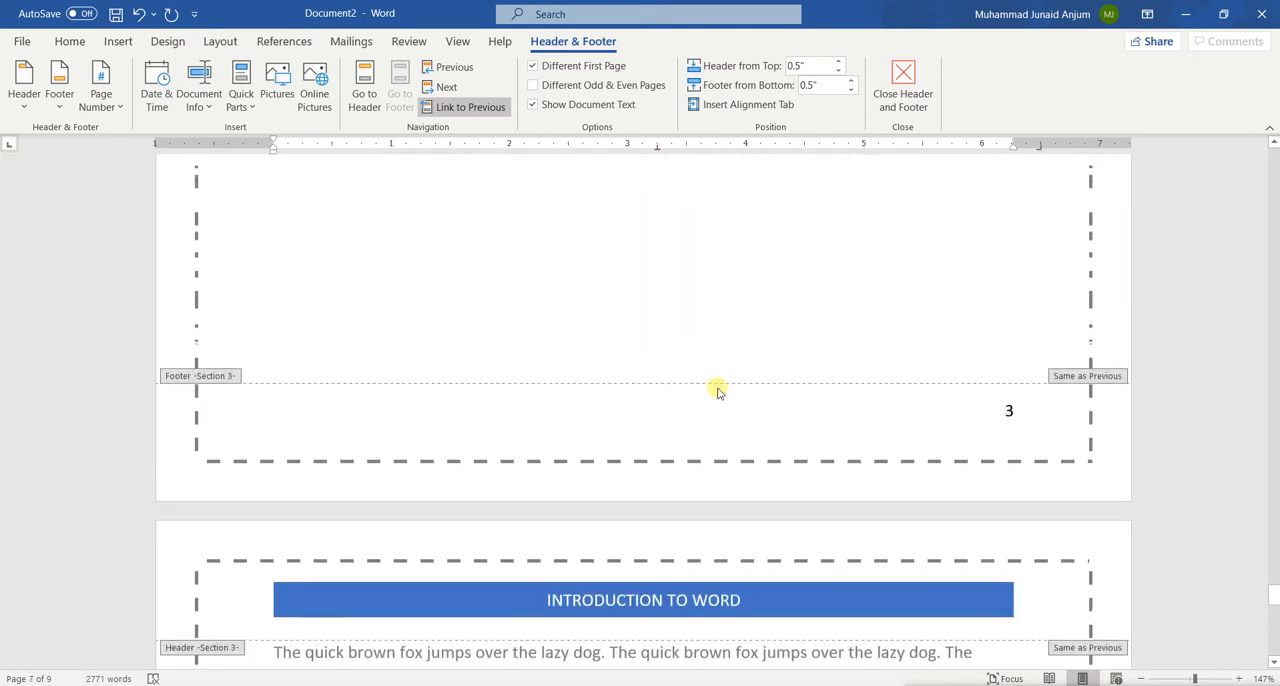
key("Escape")
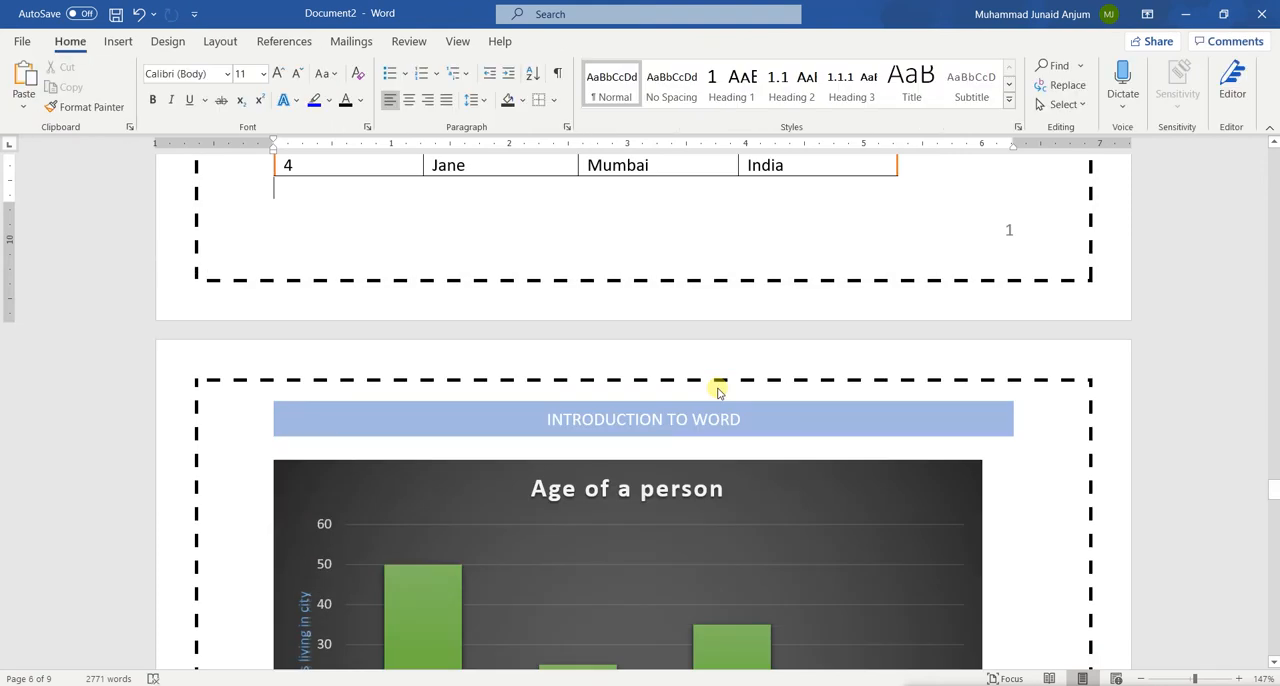
scroll(717, 392, "up", 3)
scroll(717, 392, "down", 1)
scroll(717, 392, "up", 2)
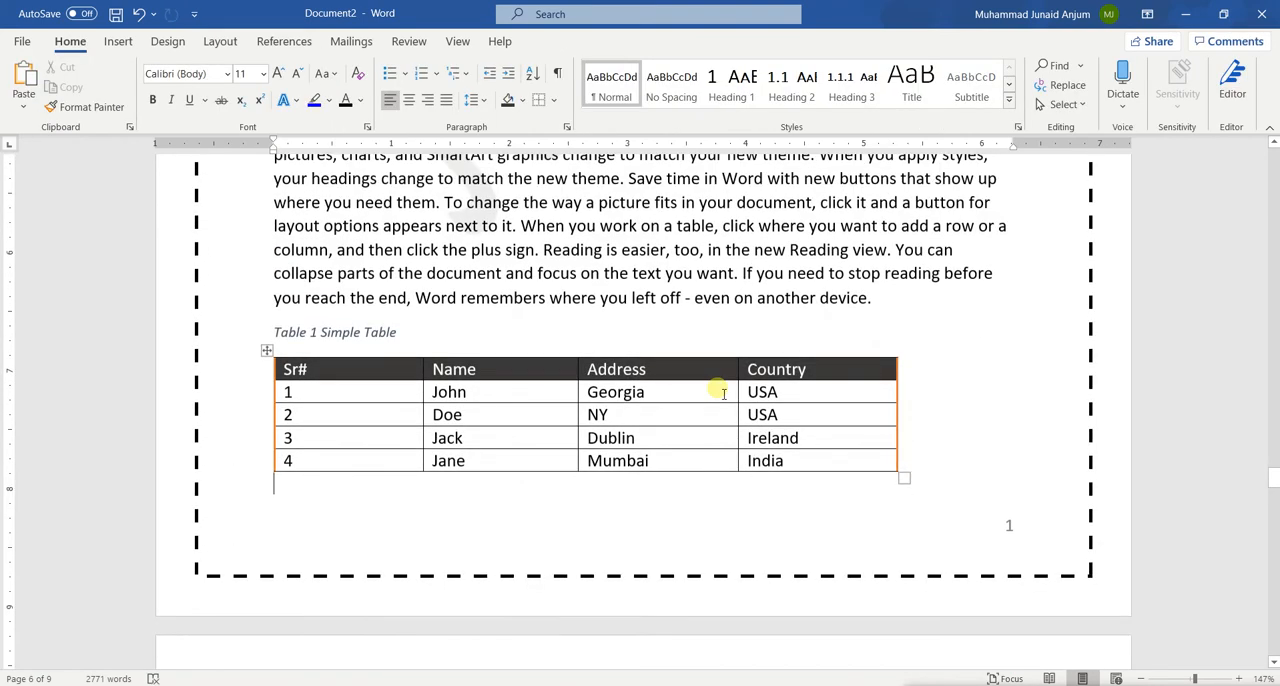
scroll(724, 393, "up", 5)
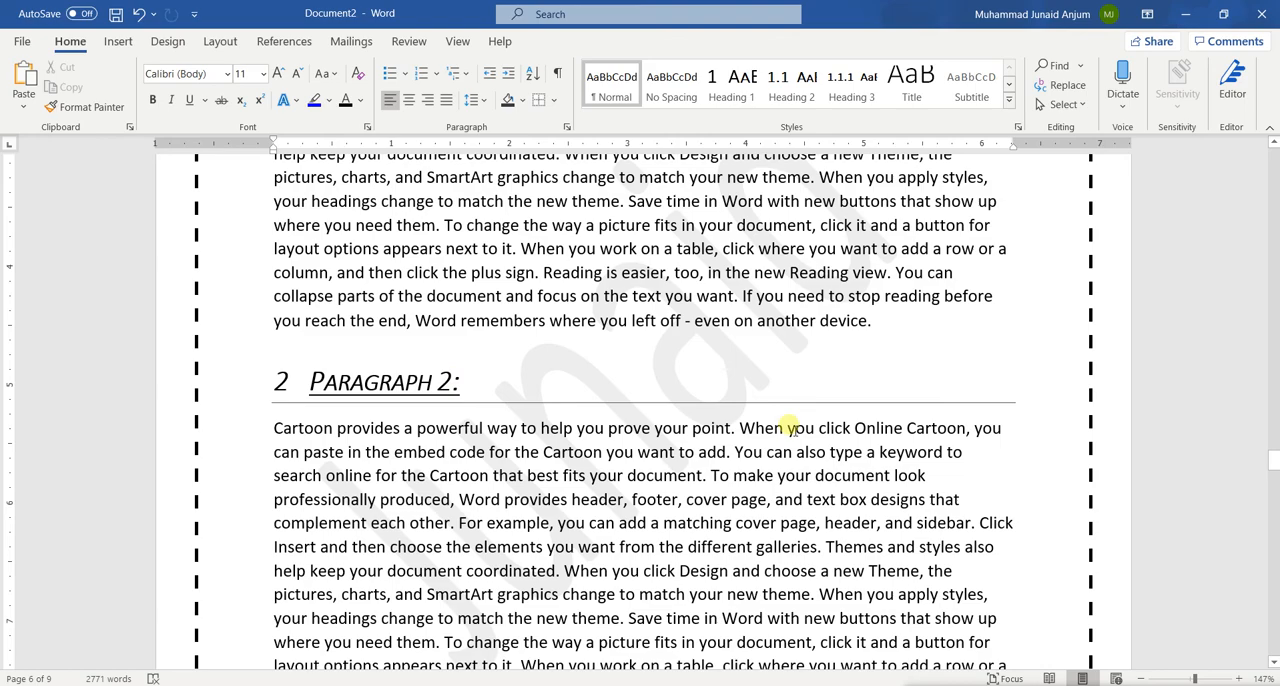
scroll(535, 242, "down", 10)
Insert a table of figures with the caption label Figure below the table of contents on page 2
scroll(539, 246, "up", 15)
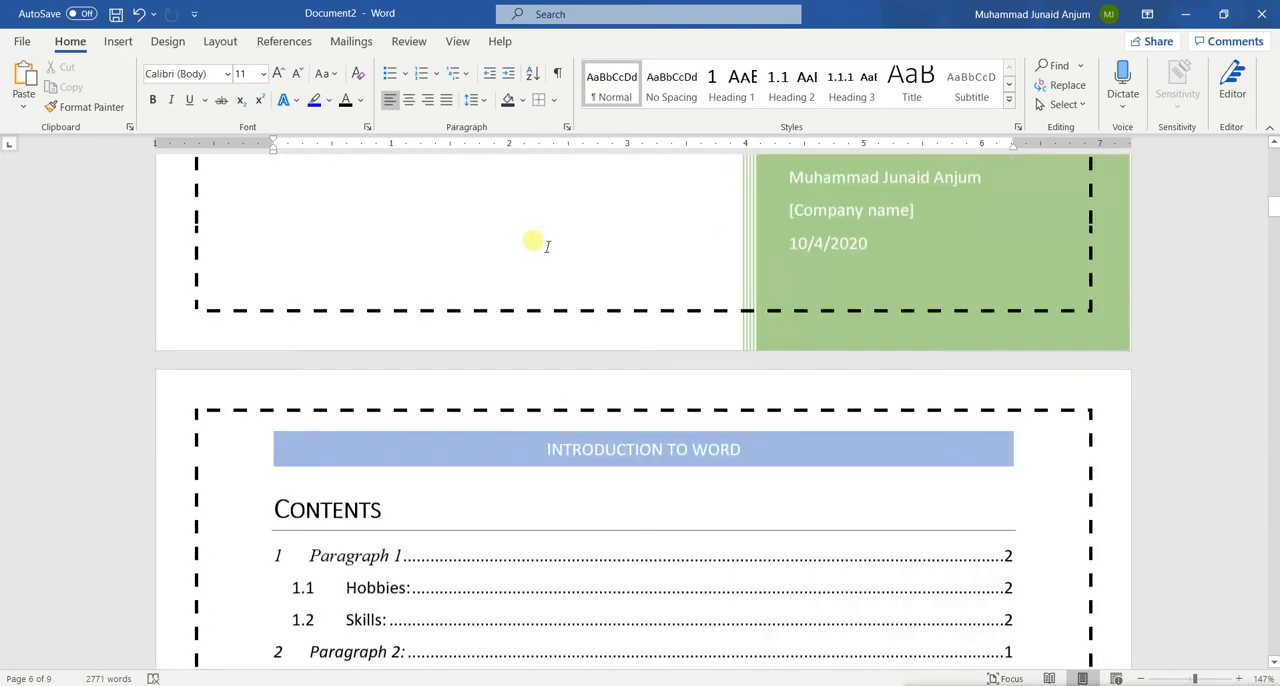
scroll(540, 246, "down", 3)
left_click(368, 445)
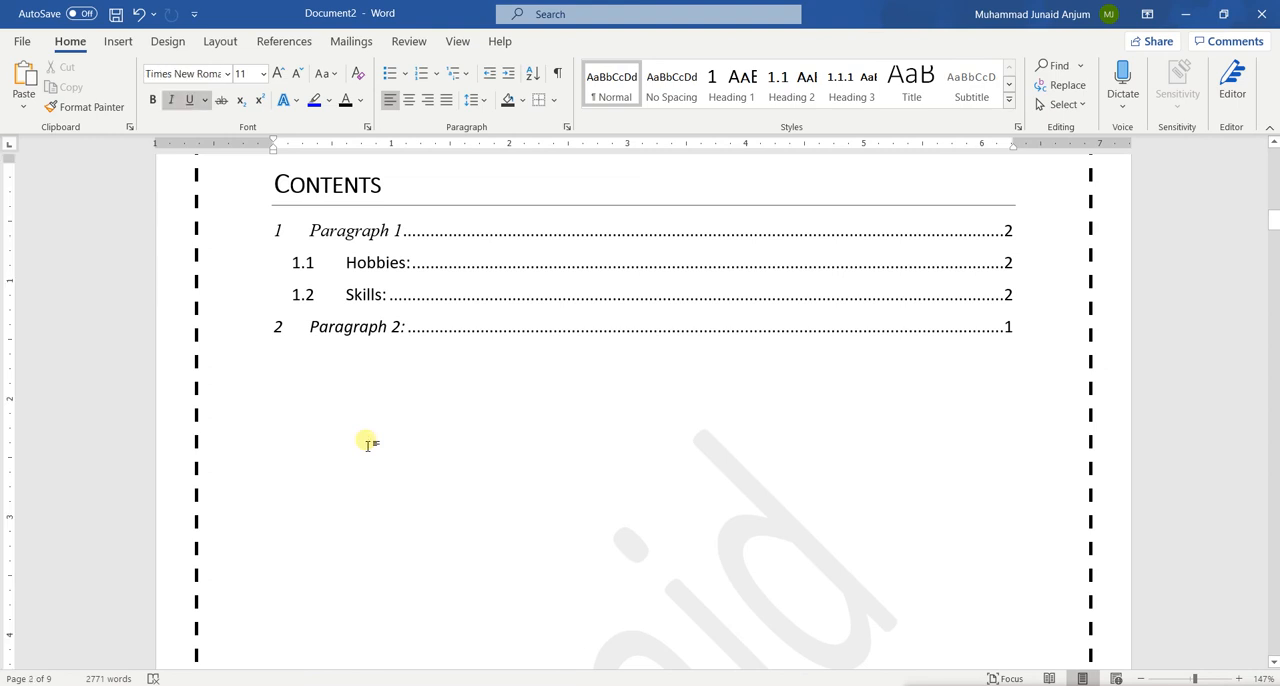
left_click(252, 38)
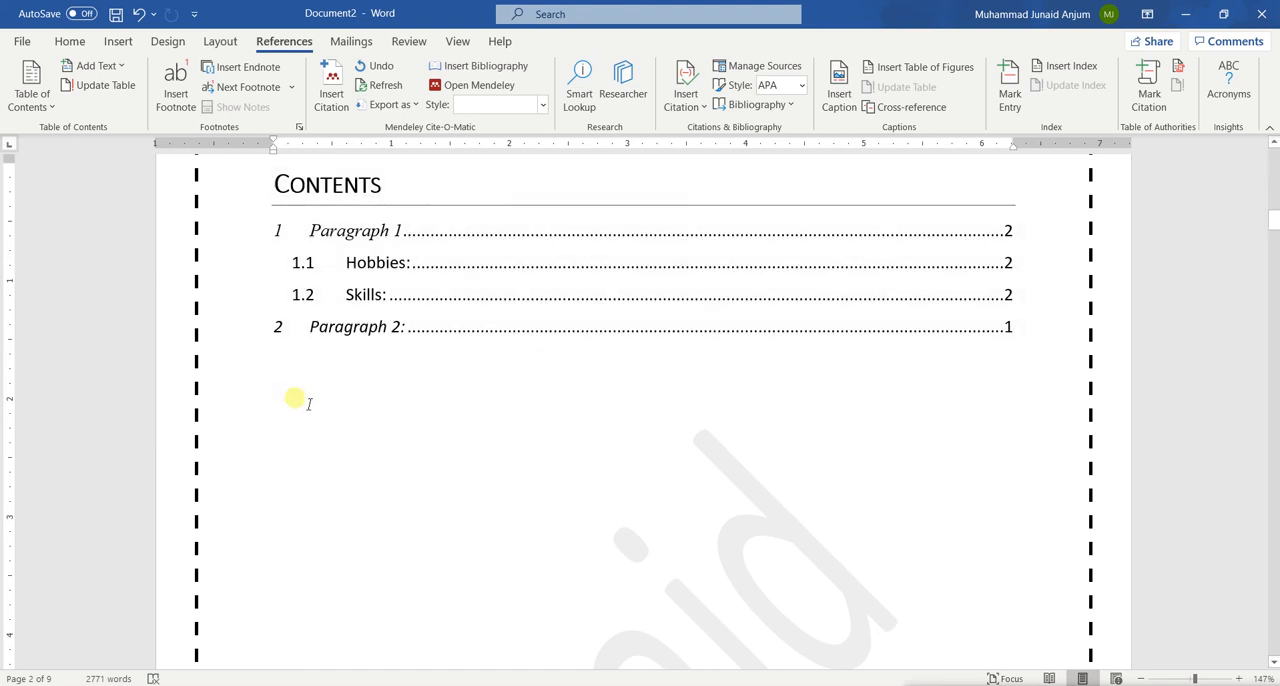
left_click(876, 64)
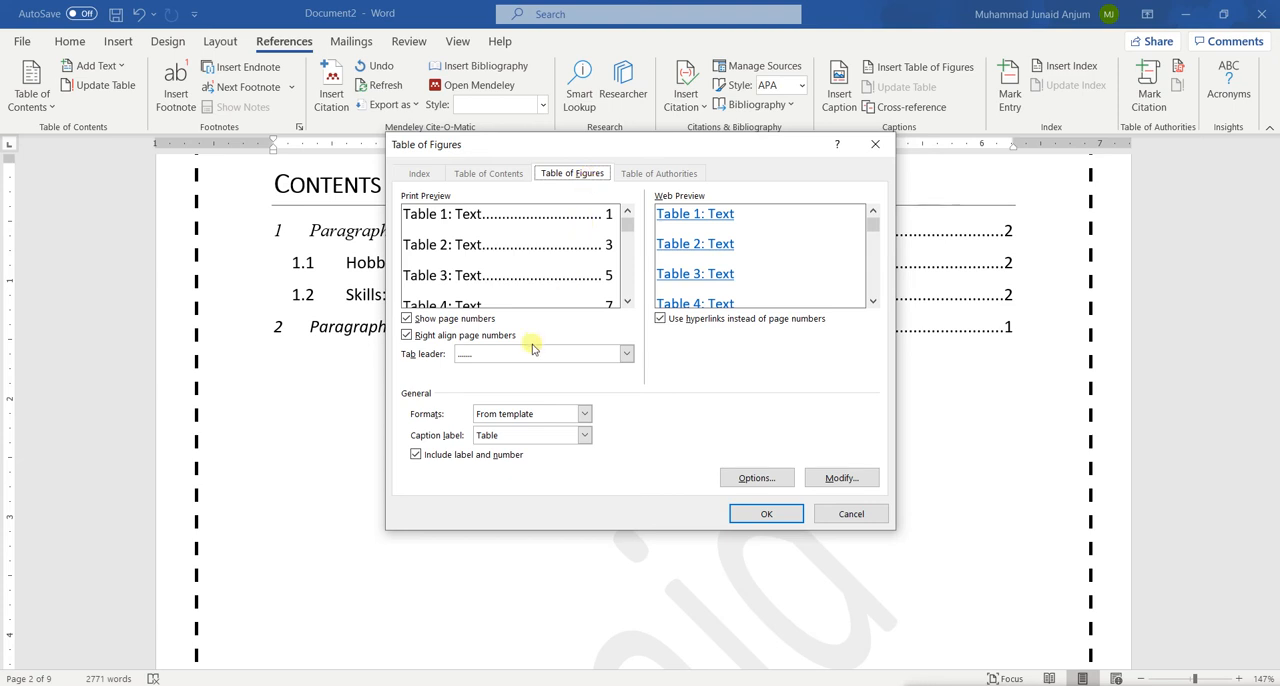
left_click(508, 436)
left_click(508, 436)
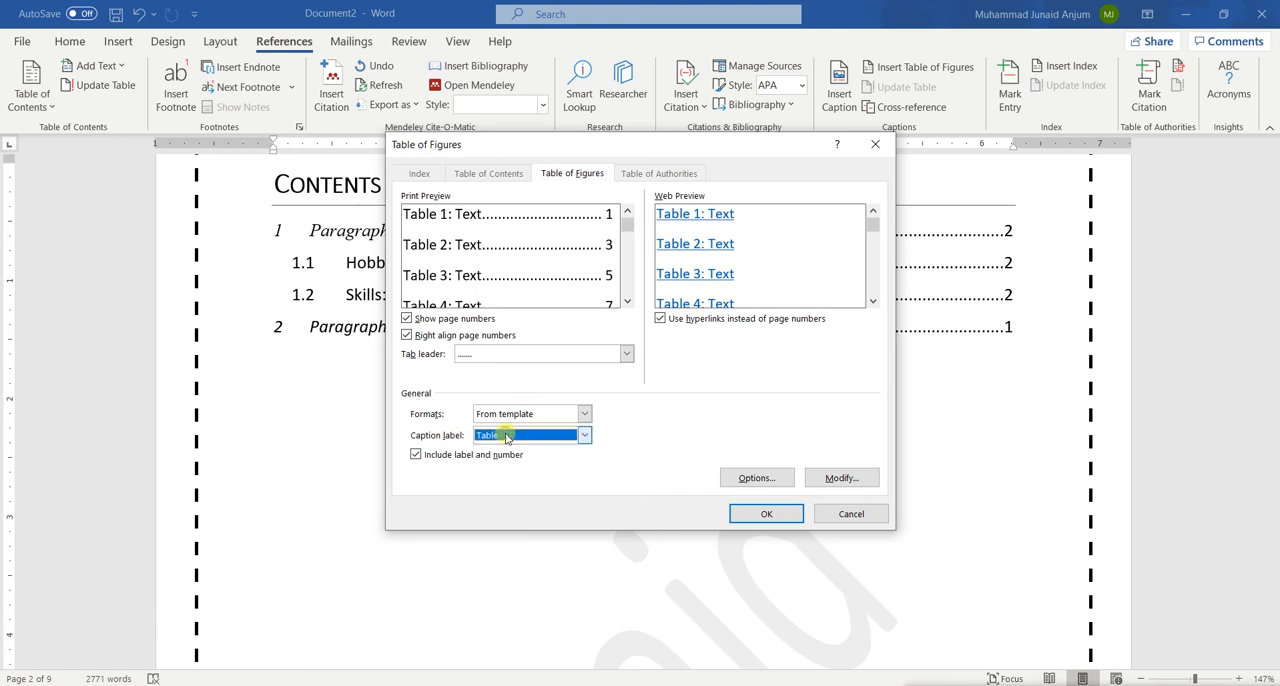
left_click(518, 440)
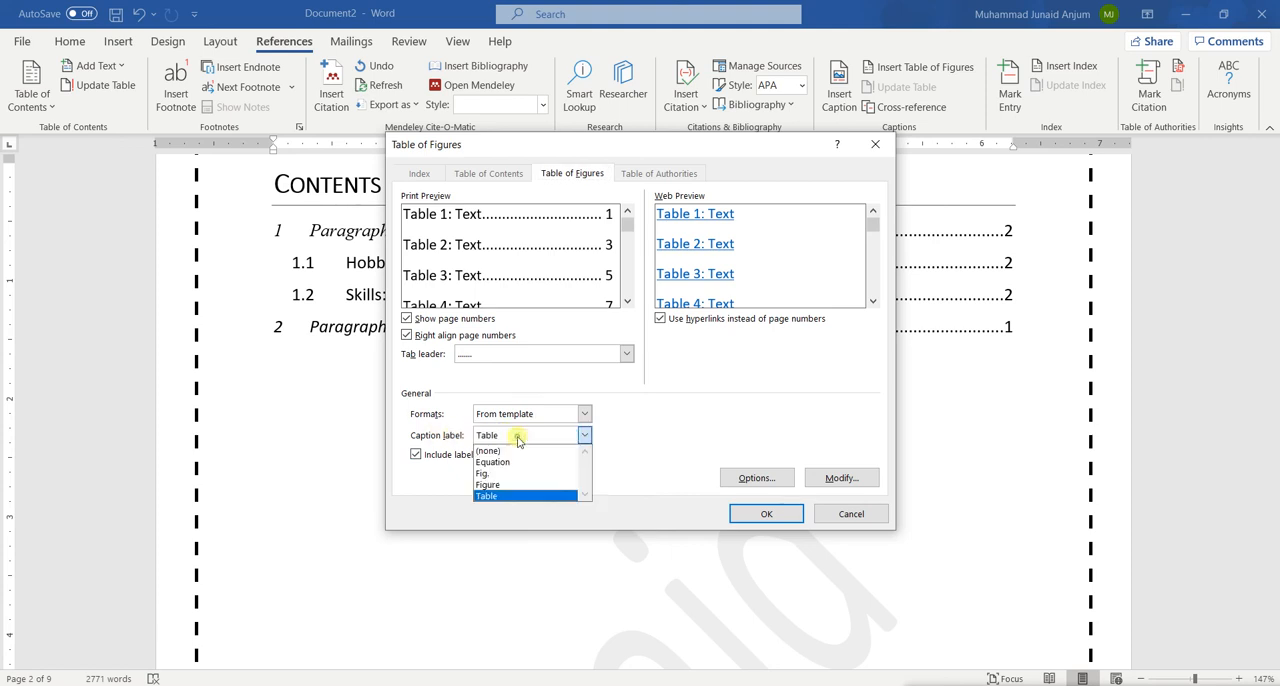
left_click(505, 485)
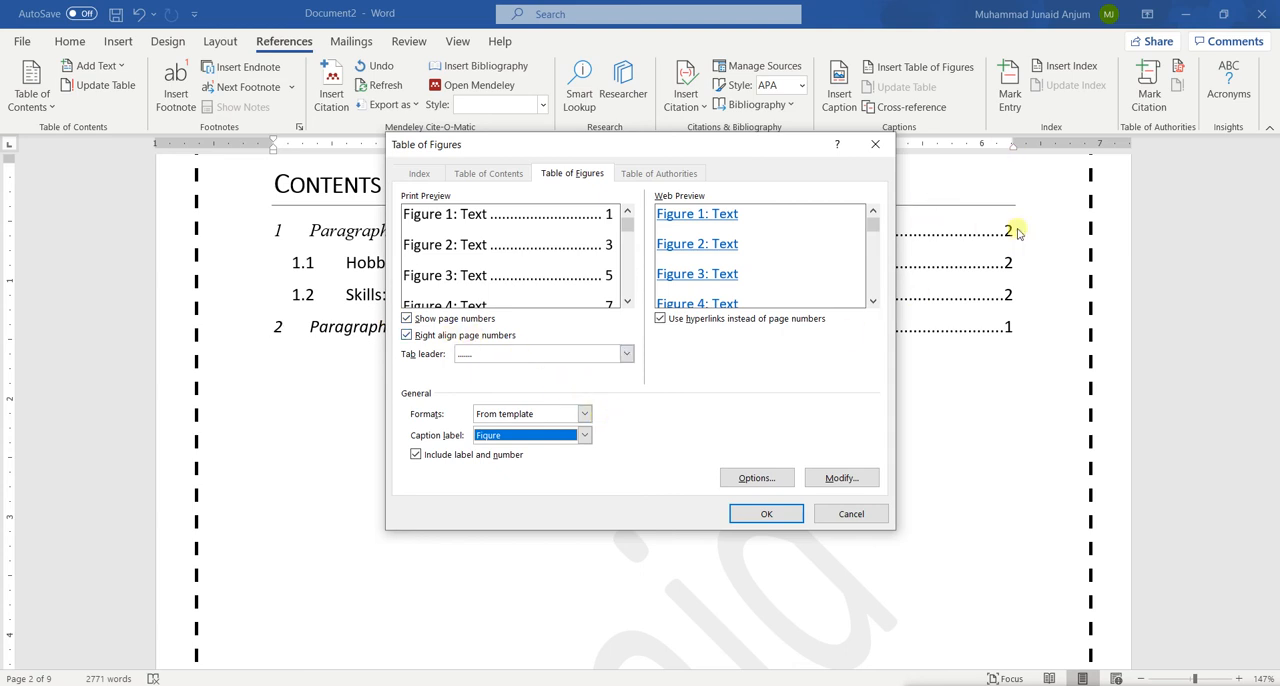
left_click(750, 521)
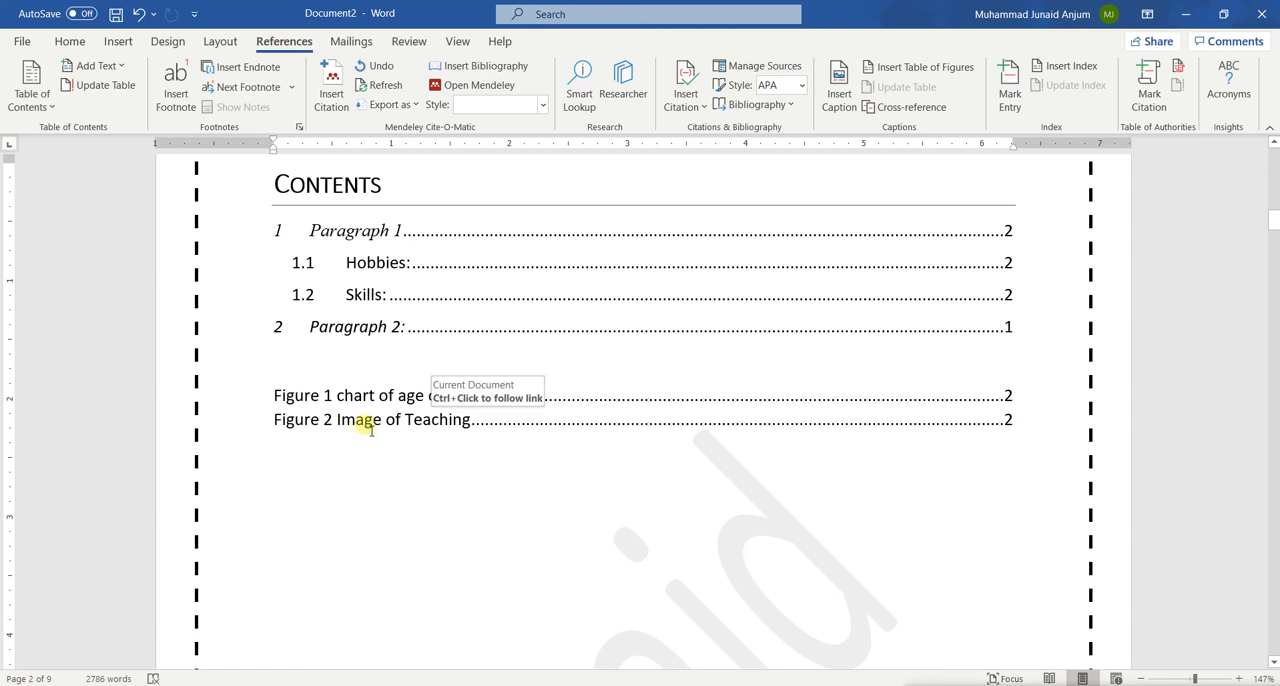
Insert a second table of figures with the caption label Table below the list of figures
left_click(364, 486)
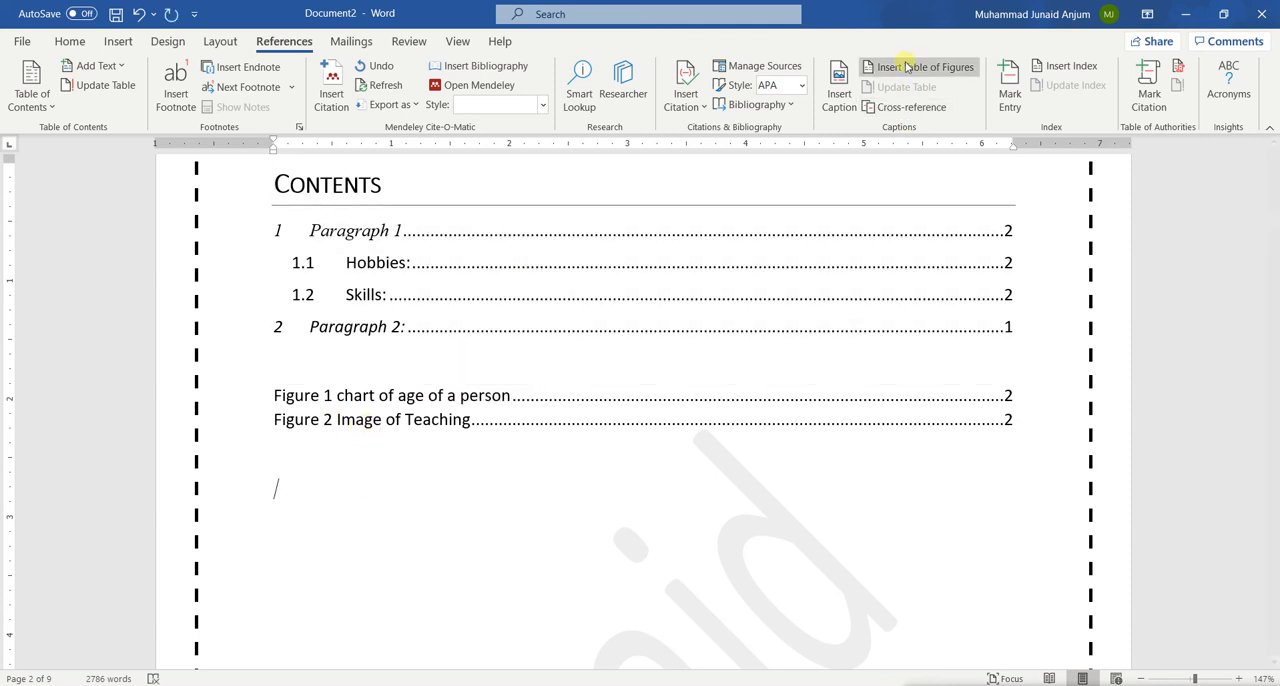
left_click(896, 68)
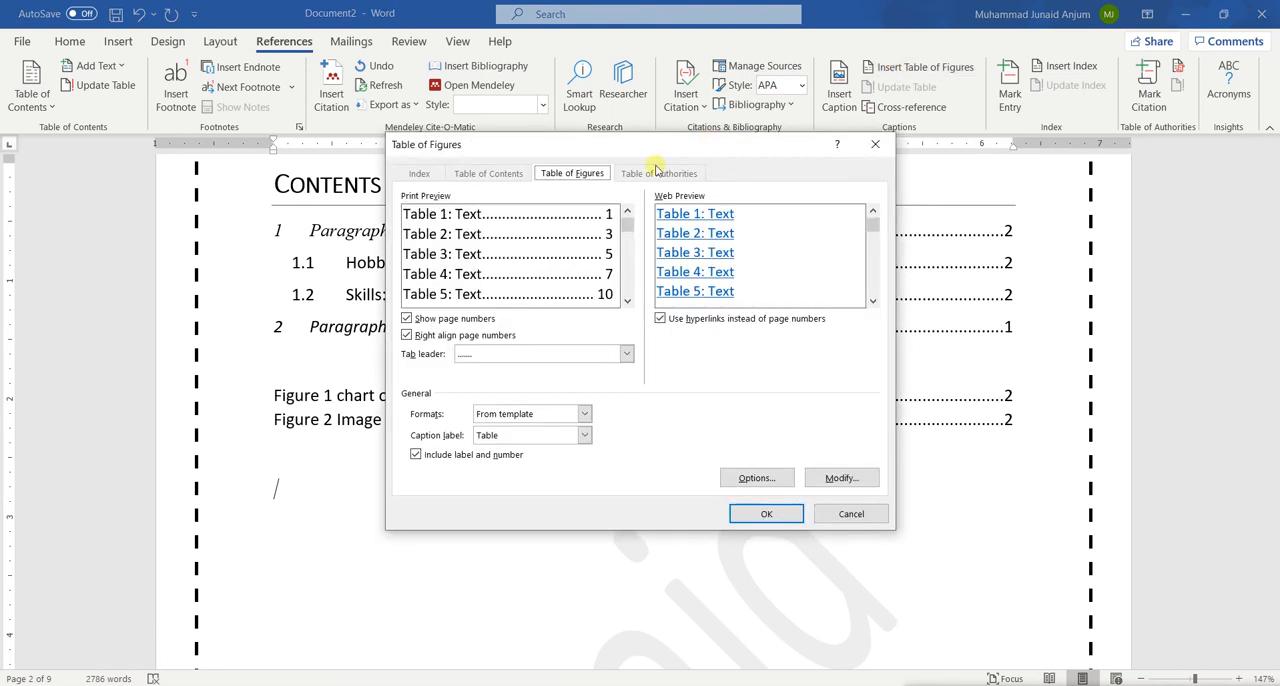
left_click(526, 436)
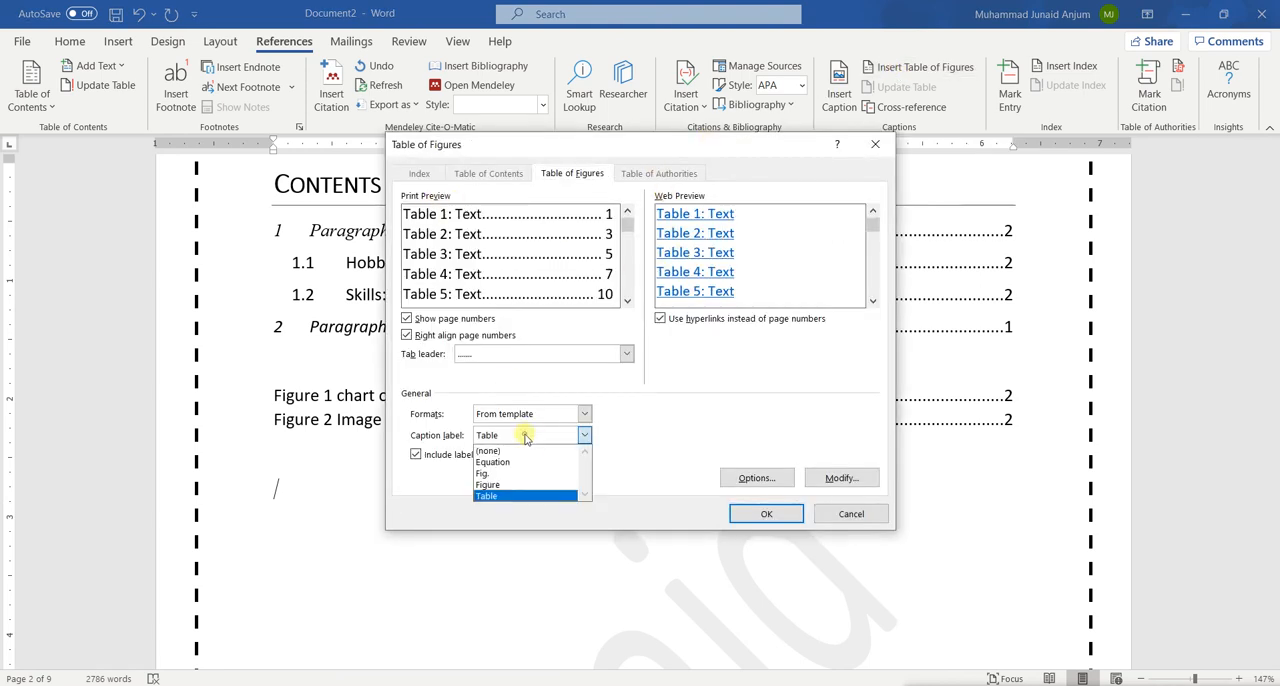
left_click(507, 496)
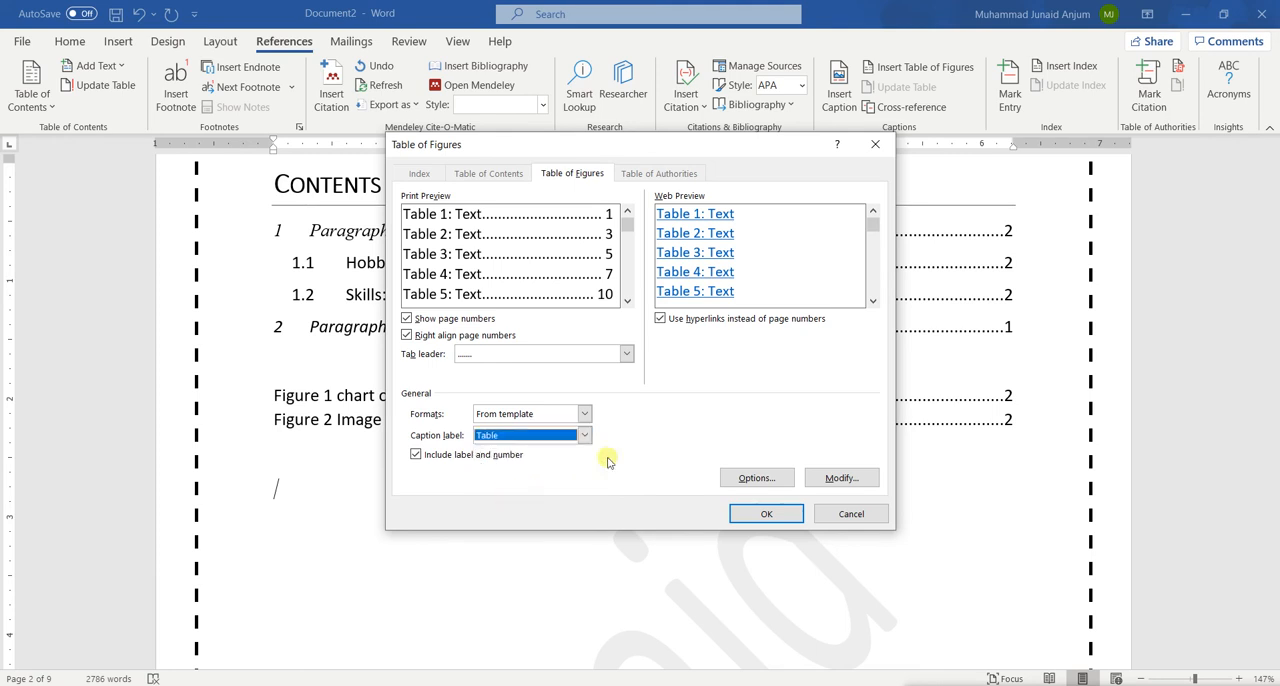
left_click(748, 516)
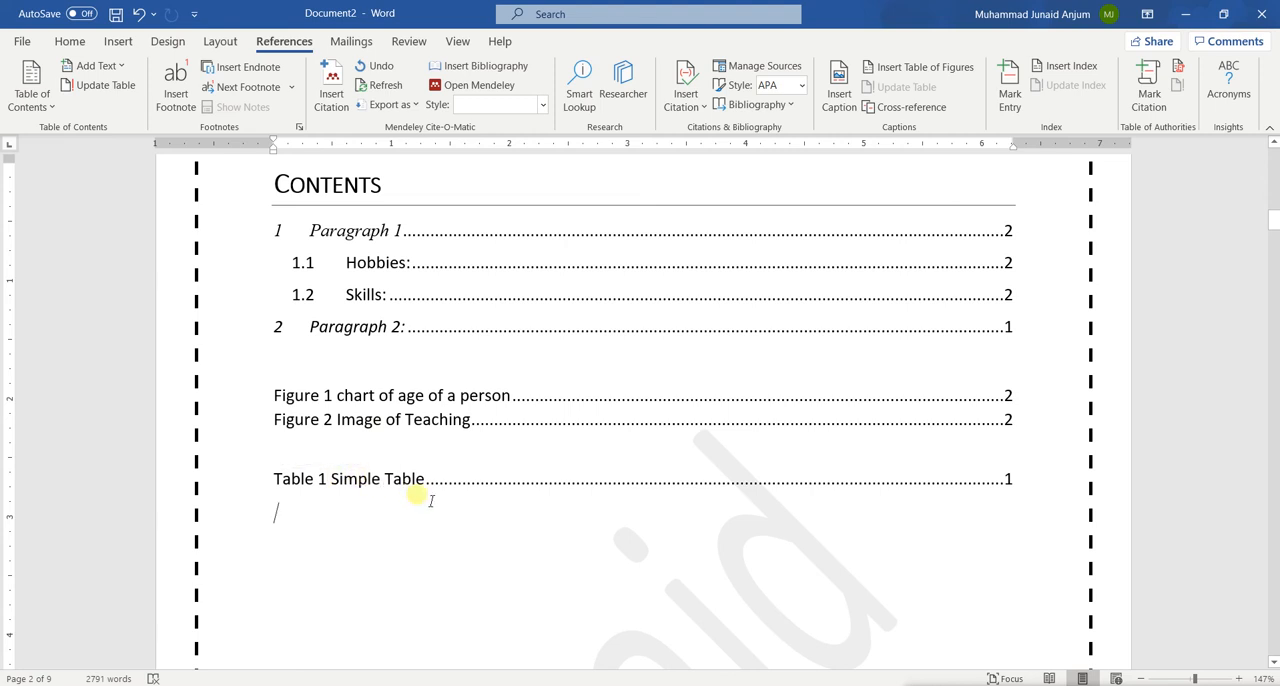
Insert the first online picture from the Apple category below the Microsoft Word paragraph on the last page
scroll(431, 500, "up", 5)
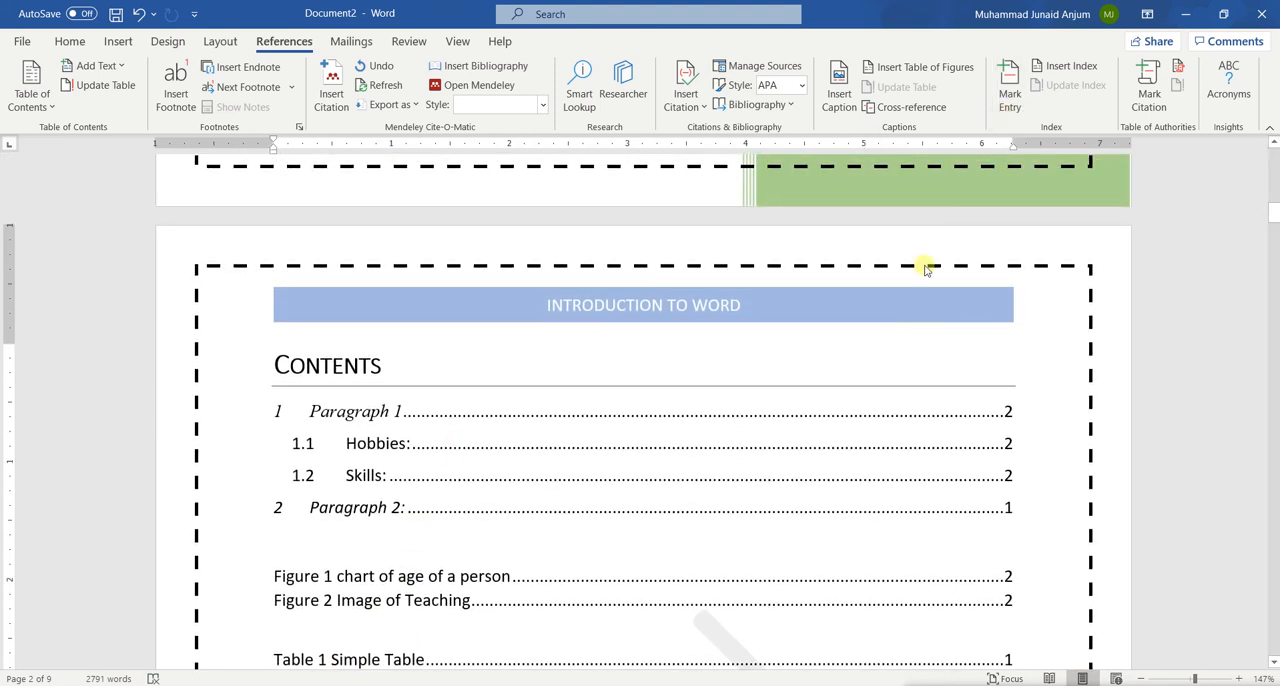
scroll(704, 360, "down", 2)
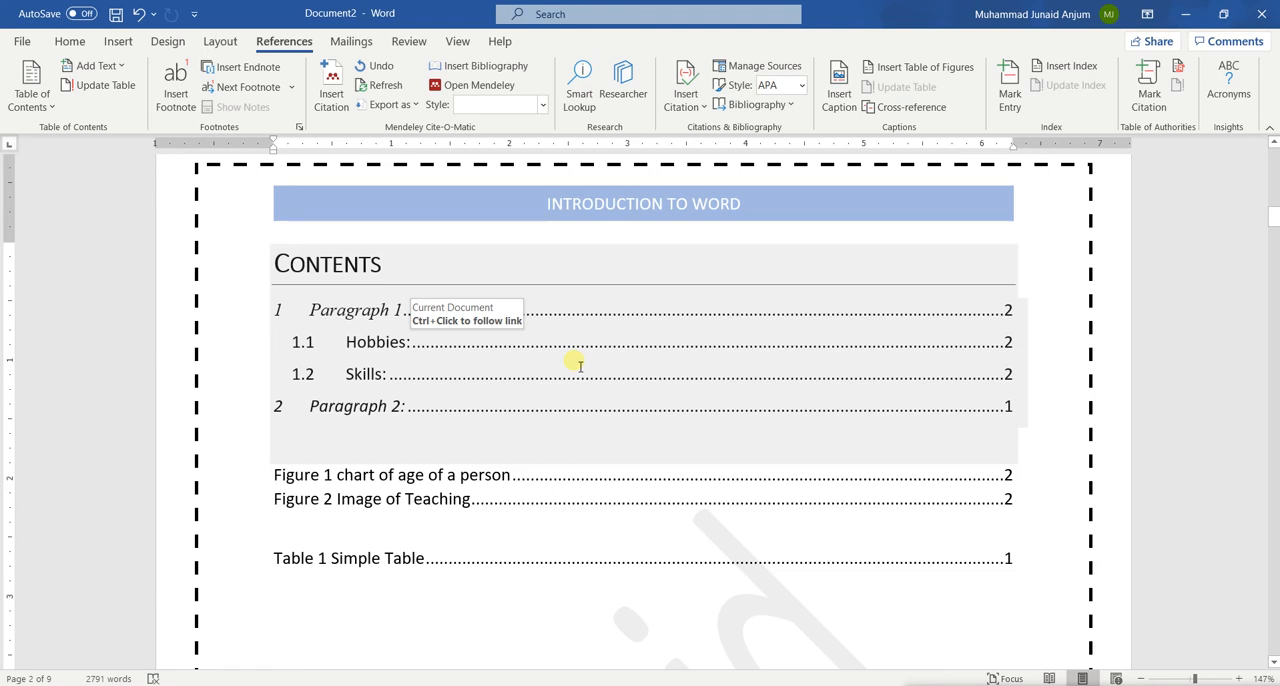
scroll(579, 365, "down", 20)
scroll(579, 362, "down", 20)
scroll(579, 365, "down", 15)
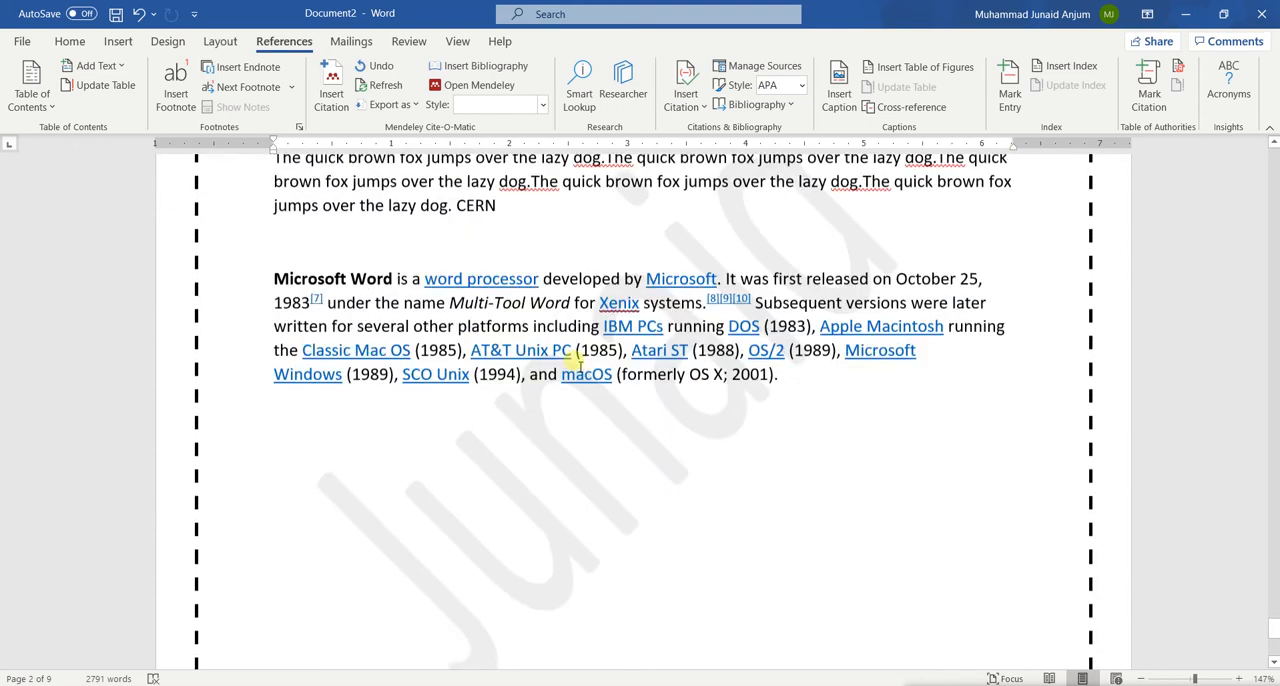
scroll(578, 365, "down", 1)
left_click(424, 467)
left_click(118, 41)
left_click(171, 108)
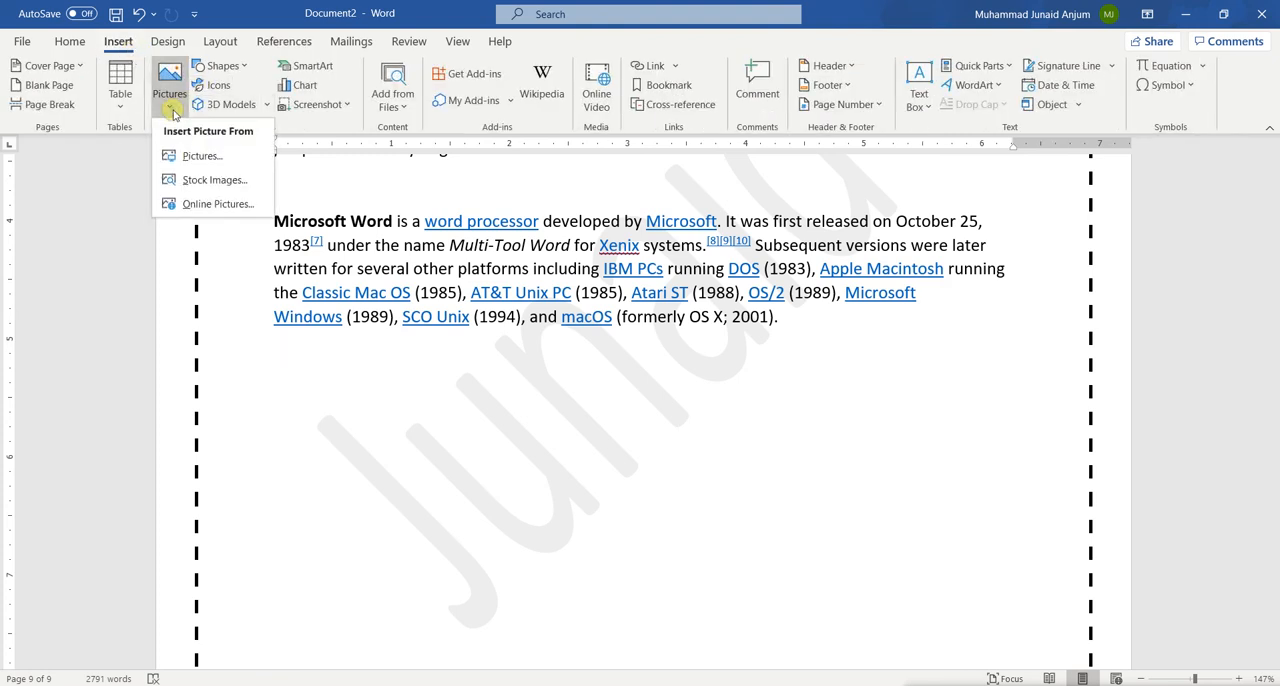
left_click(232, 205)
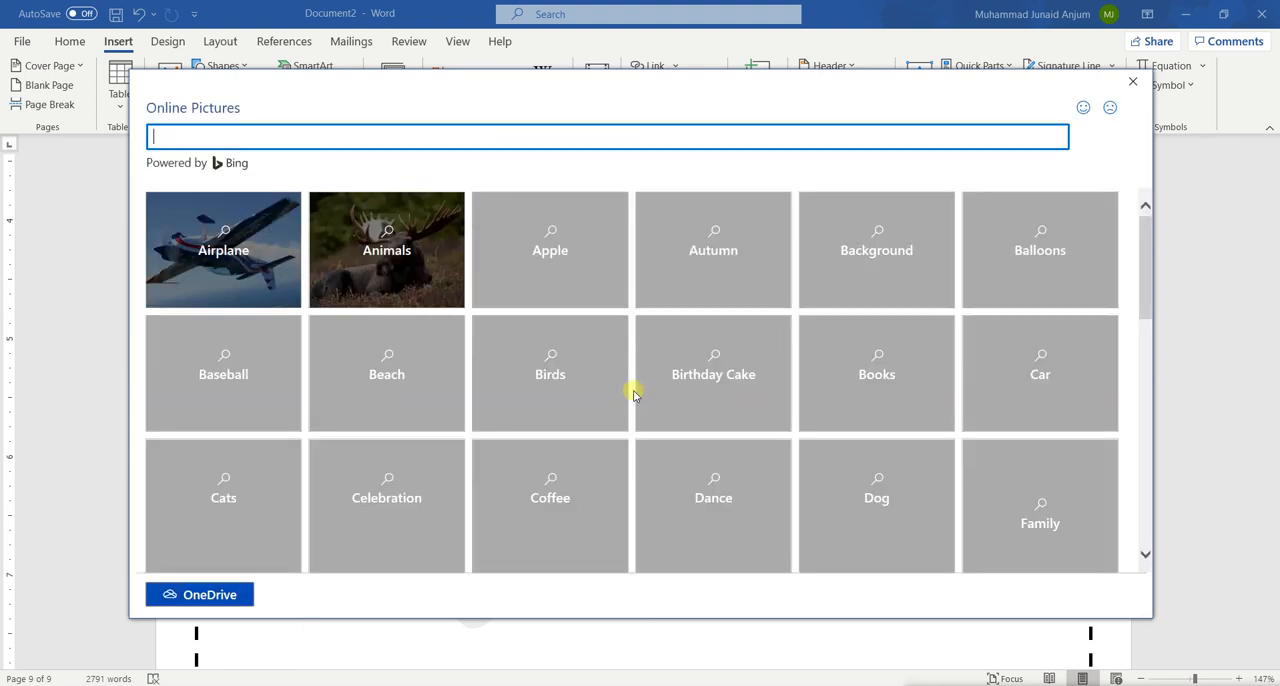
left_click(543, 279)
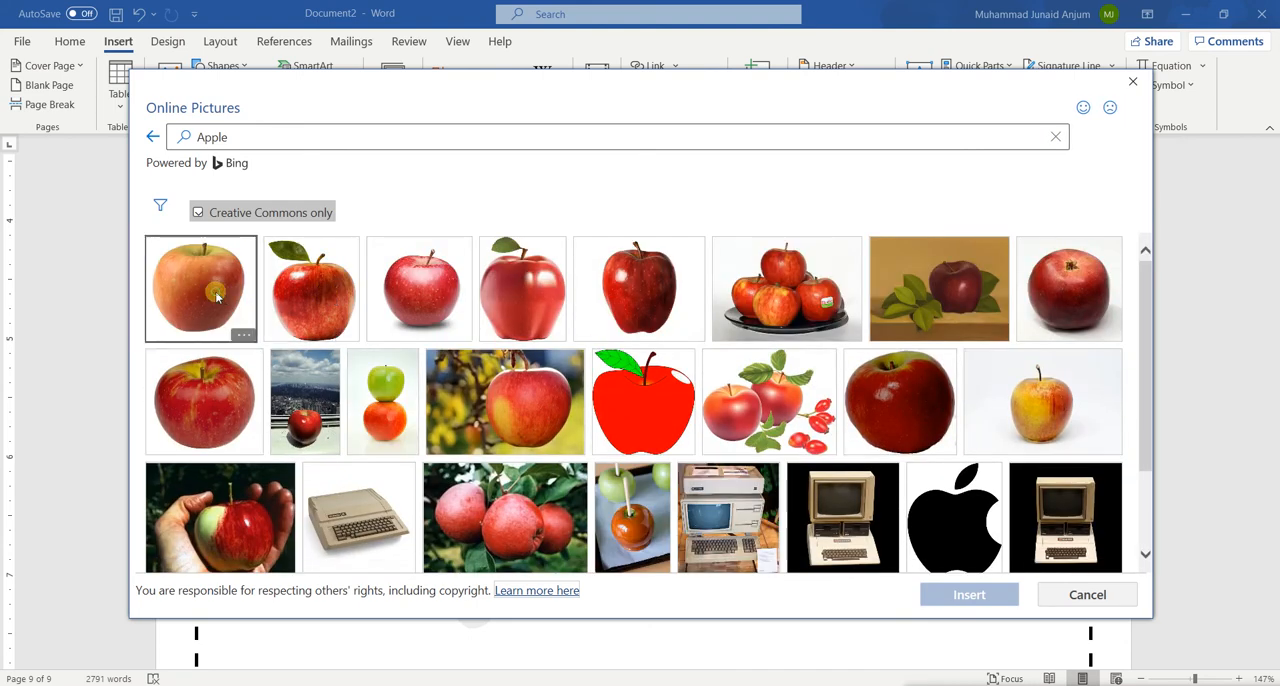
left_click(216, 296)
left_click(968, 590)
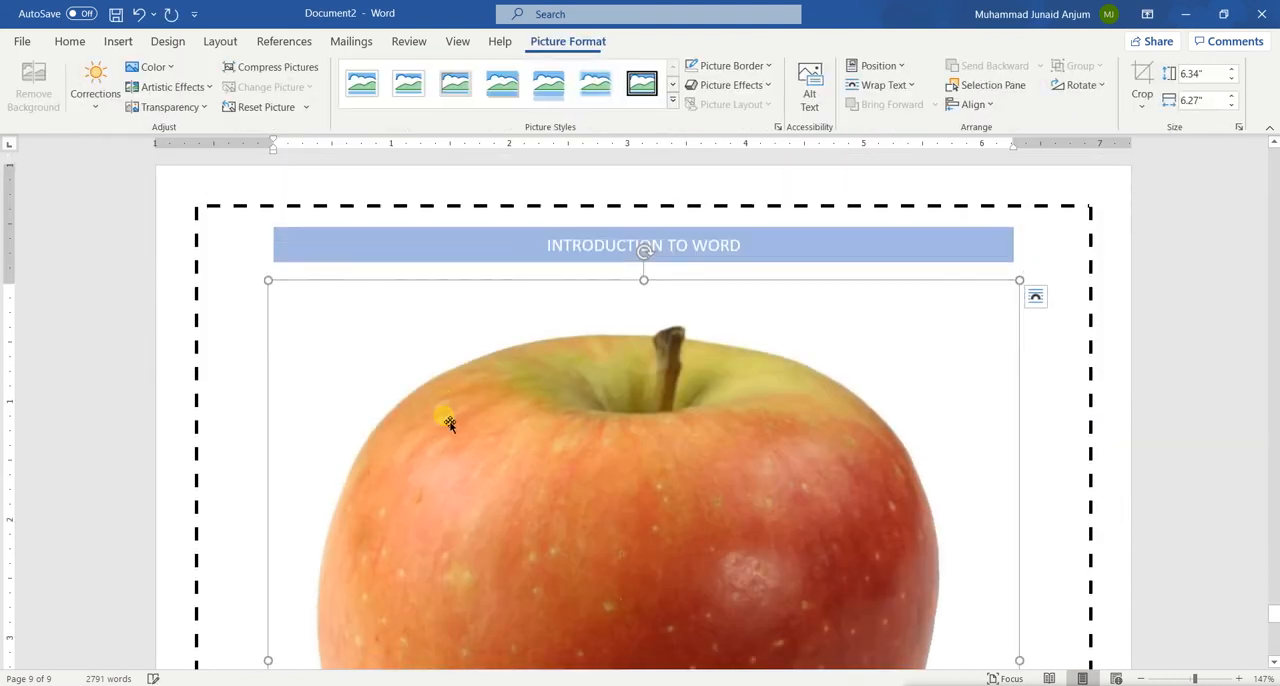
Shrink the apple picture with its attribution text to about 1.25" wide and 1.81" high
left_click_drag(1020, 281, 652, 566)
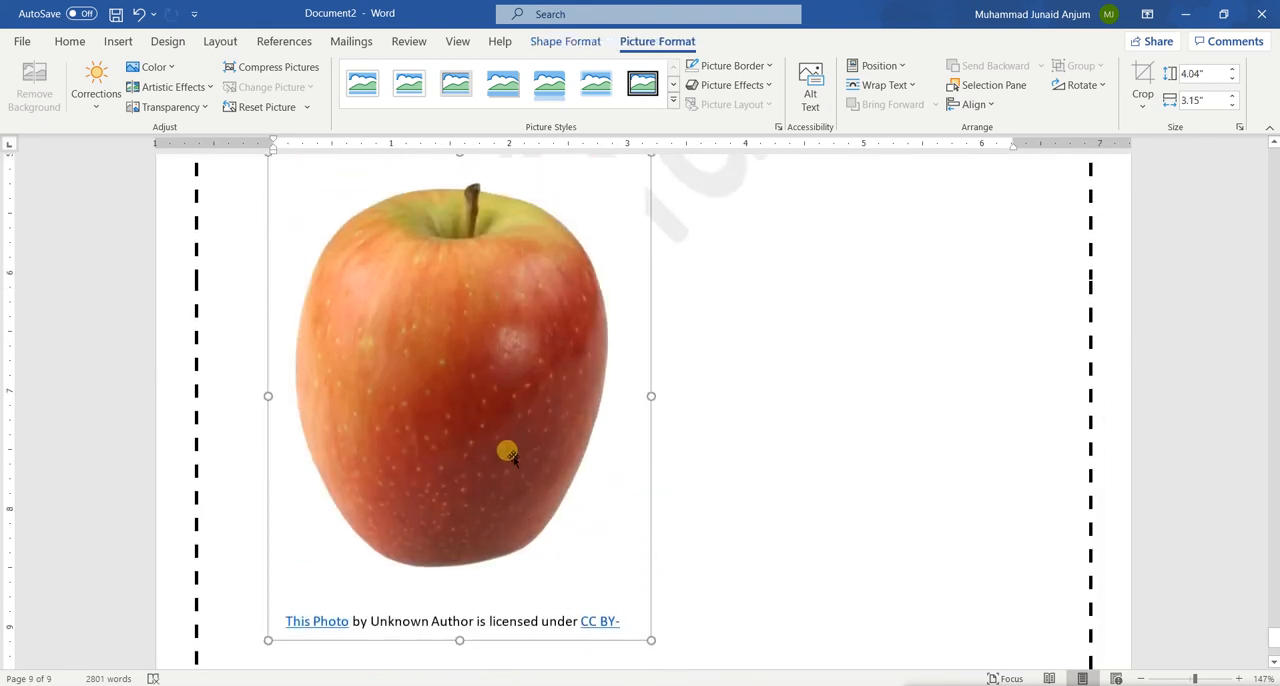
left_click_drag(267, 639, 500, 371)
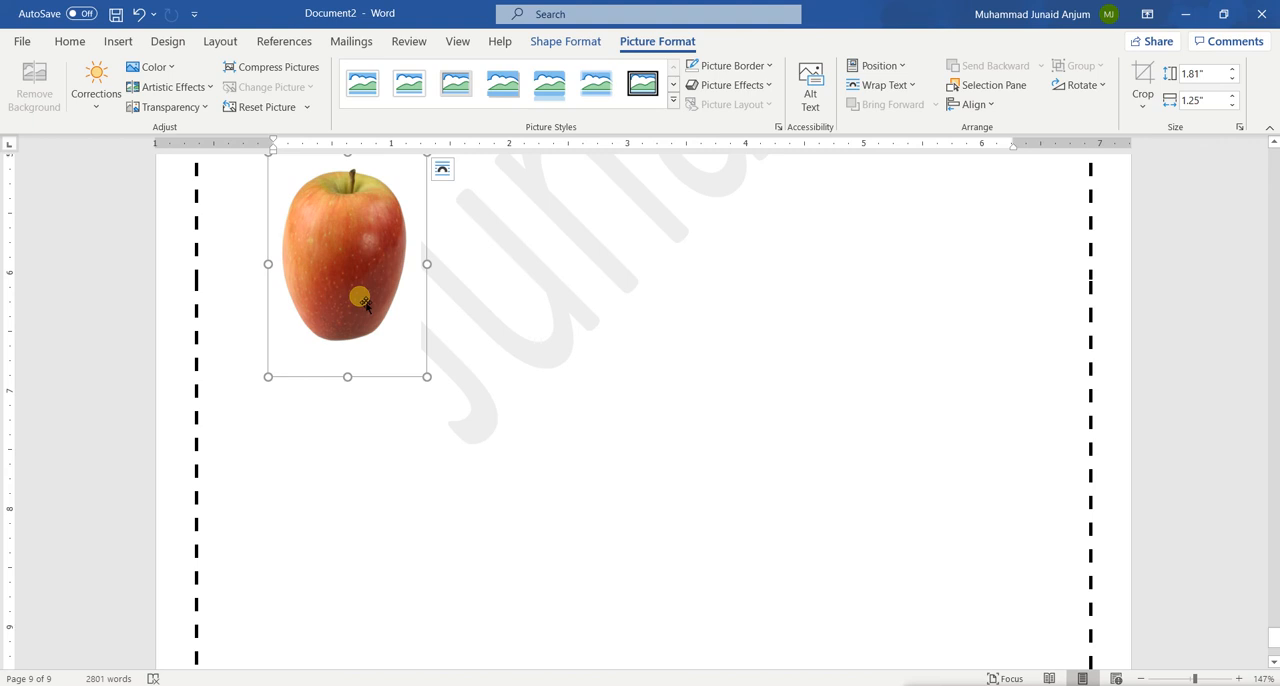
scroll(362, 303, "up", 5)
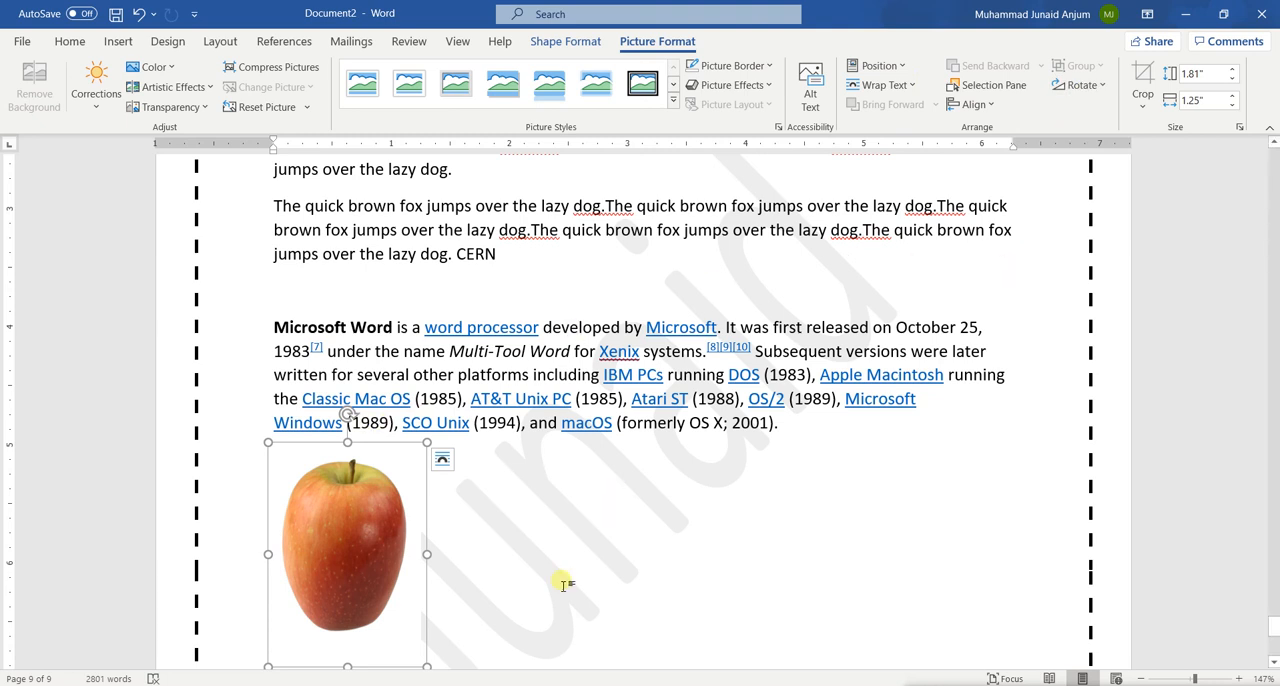
scroll(566, 583, "down", 3)
Write the plain-text caption "Figure 3 An Apple" on a new line beneath the apple picture
left_click(357, 381)
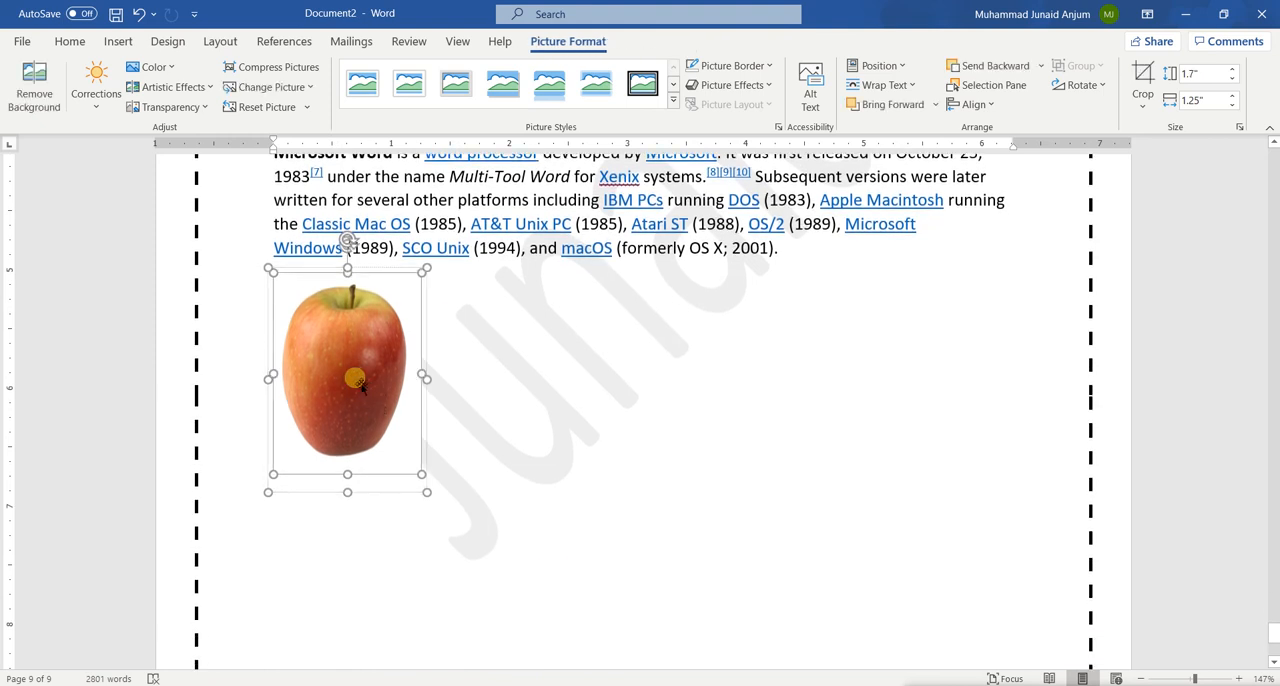
left_click(80, 45)
left_click(517, 380)
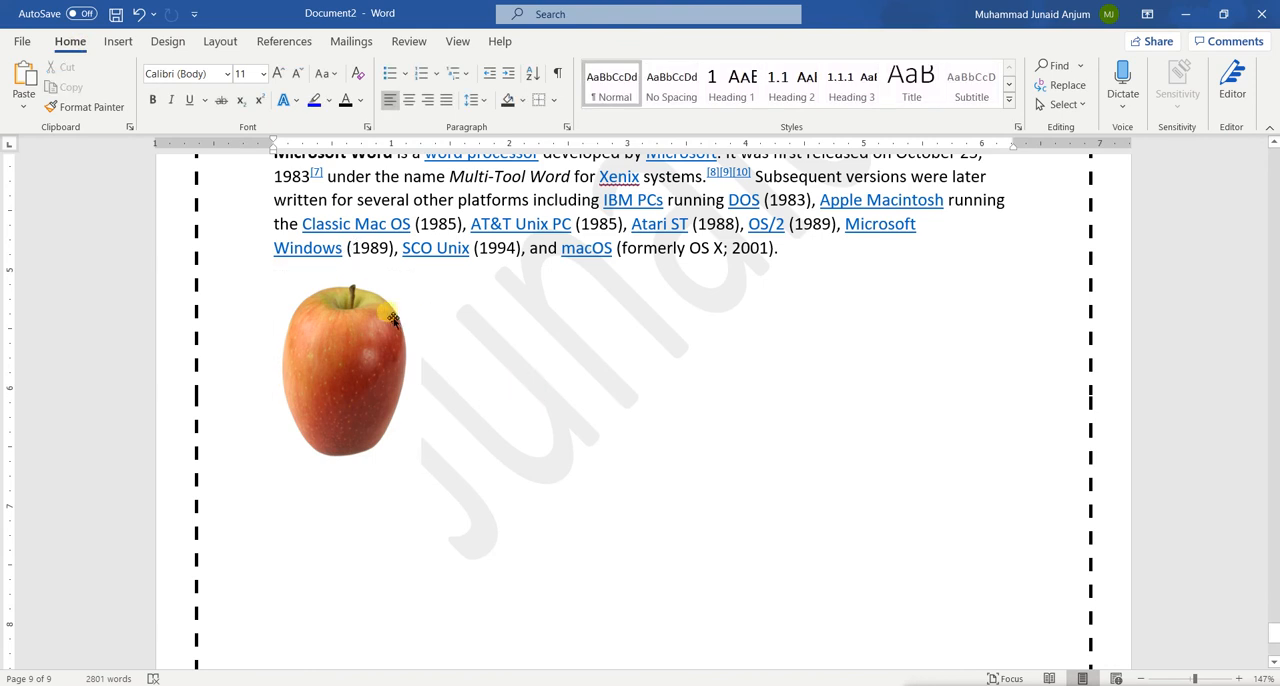
left_click(393, 320)
left_click(568, 377)
double_click(314, 534)
left_click(314, 536)
type("Fe")
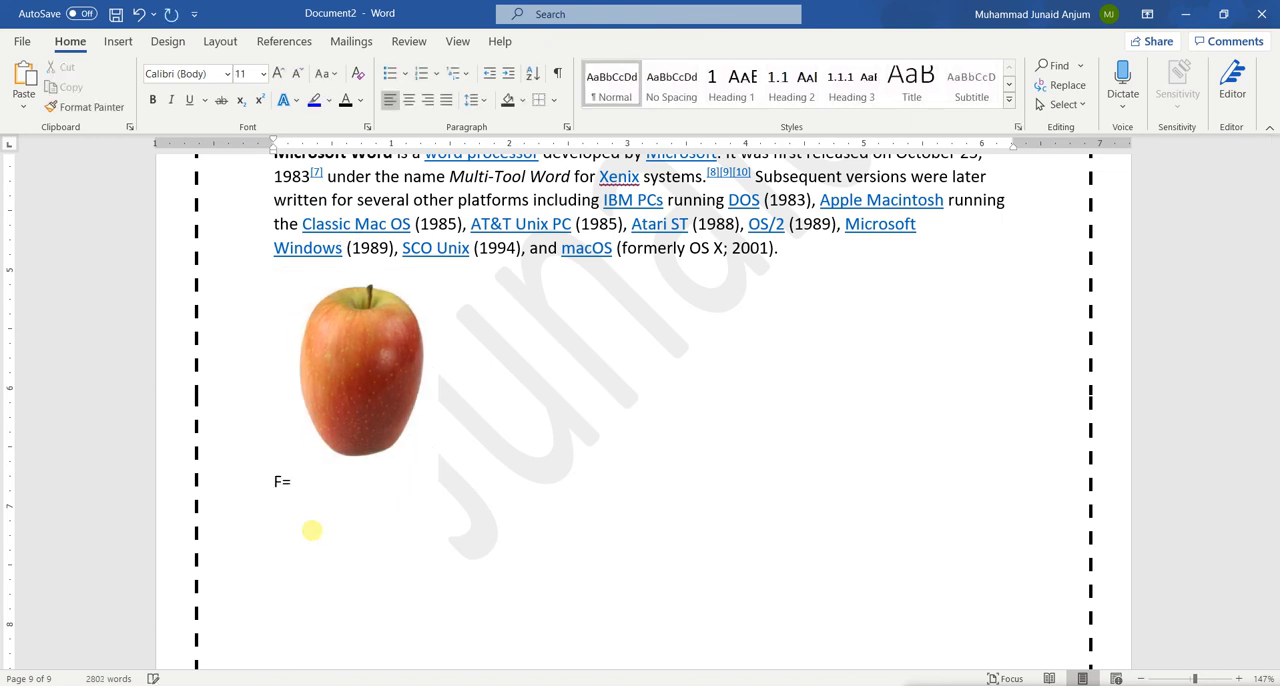
key("BackSpace")
key("BackSpace")
key("Return")
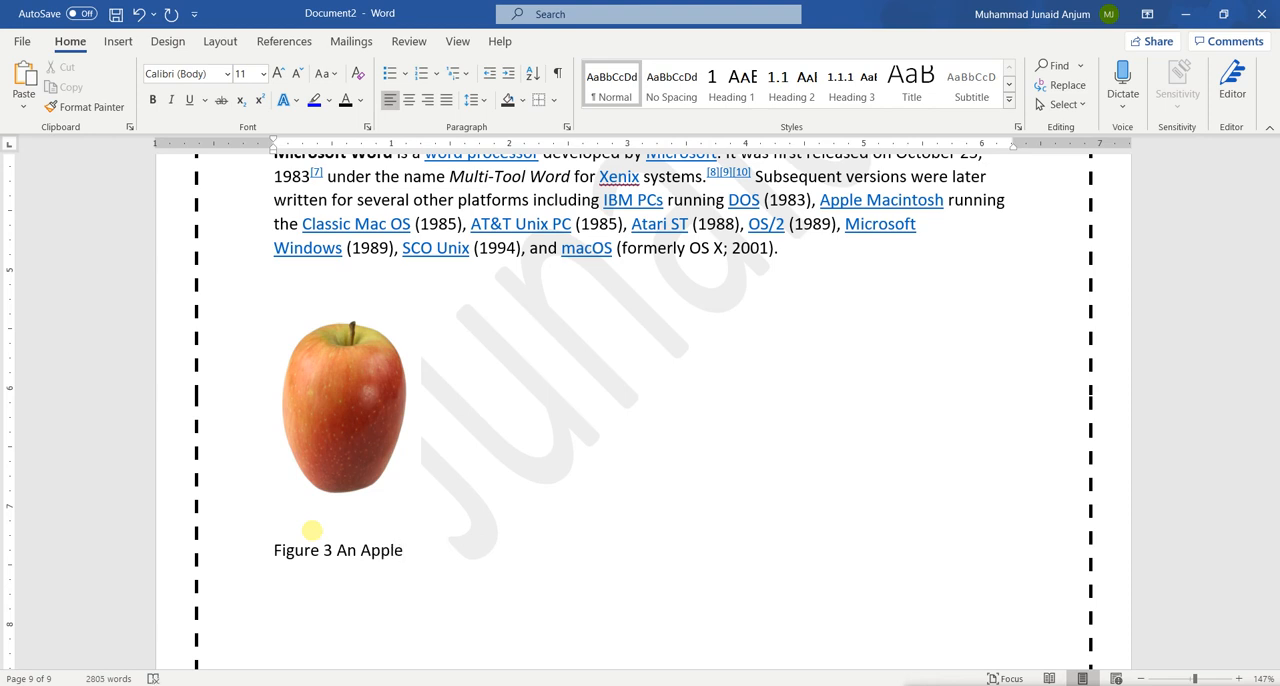
Centre the plain-text caption "Figure 3 An Apple" and try to move the apple picture above it
scroll(553, 428, "up", 1)
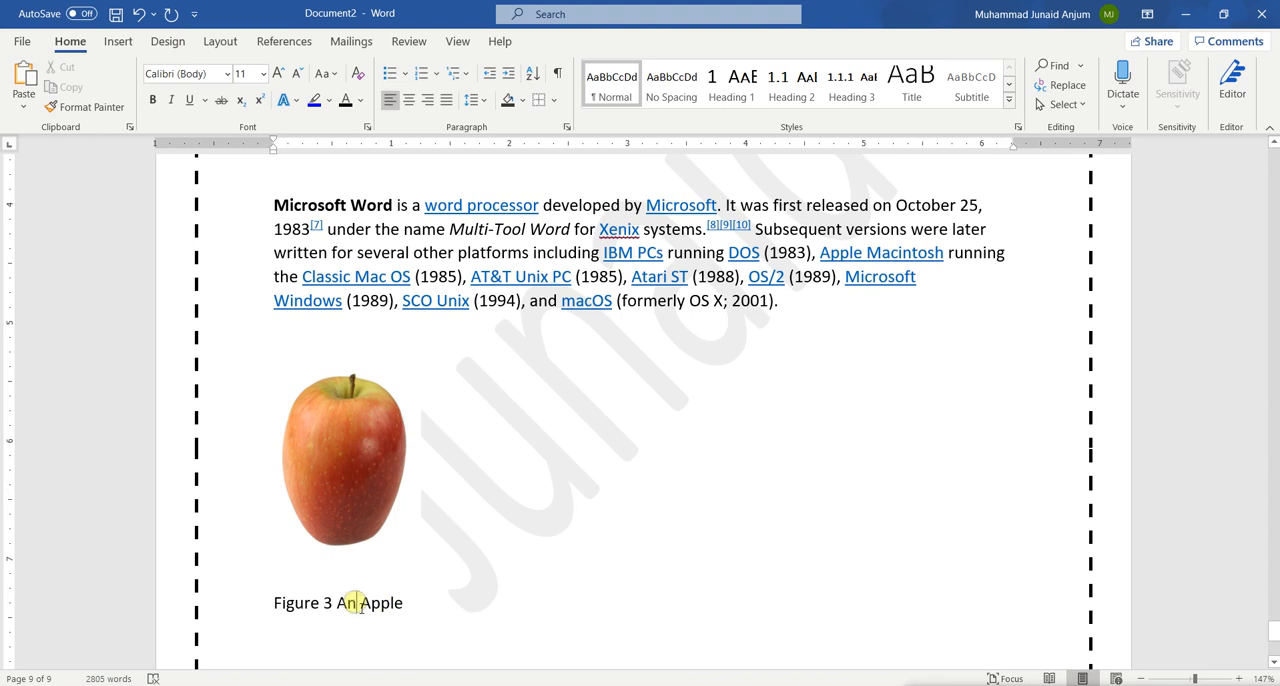
key("ctrl+e")
left_click_drag(364, 506, 609, 509)
left_click_drag(369, 444, 574, 449)
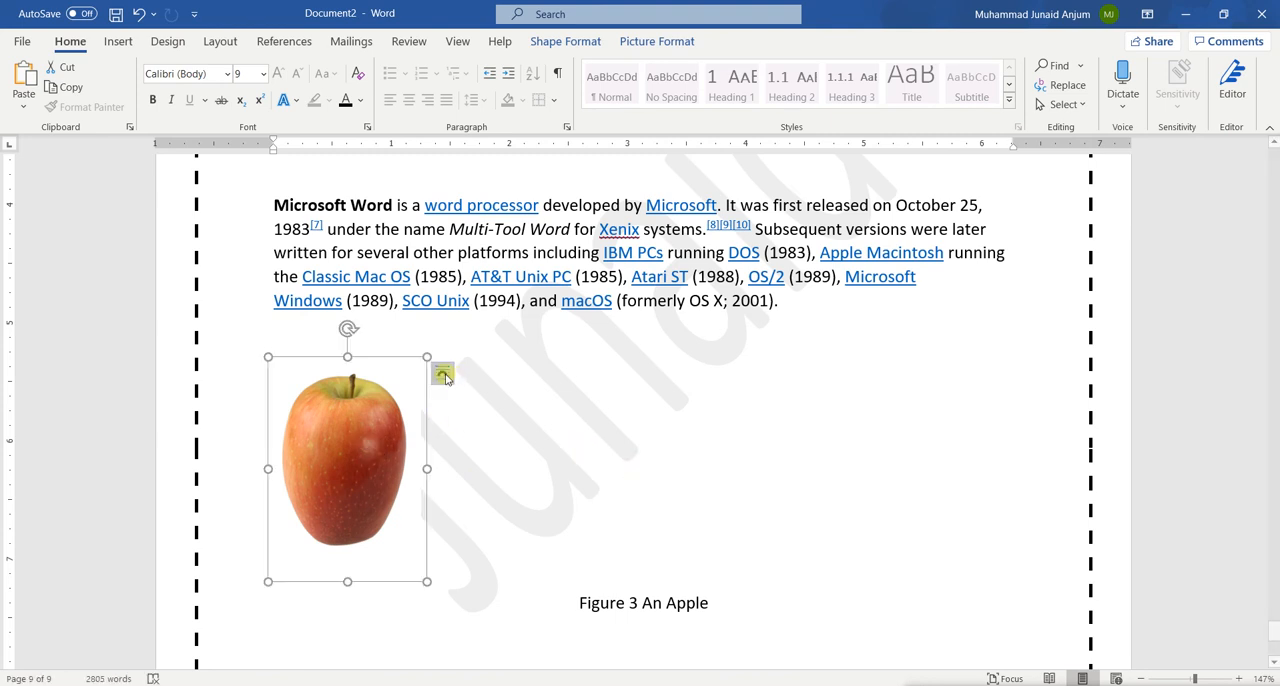
Try to reposition the apple picture using text wrapping, and undo the caption centring
left_click(444, 376)
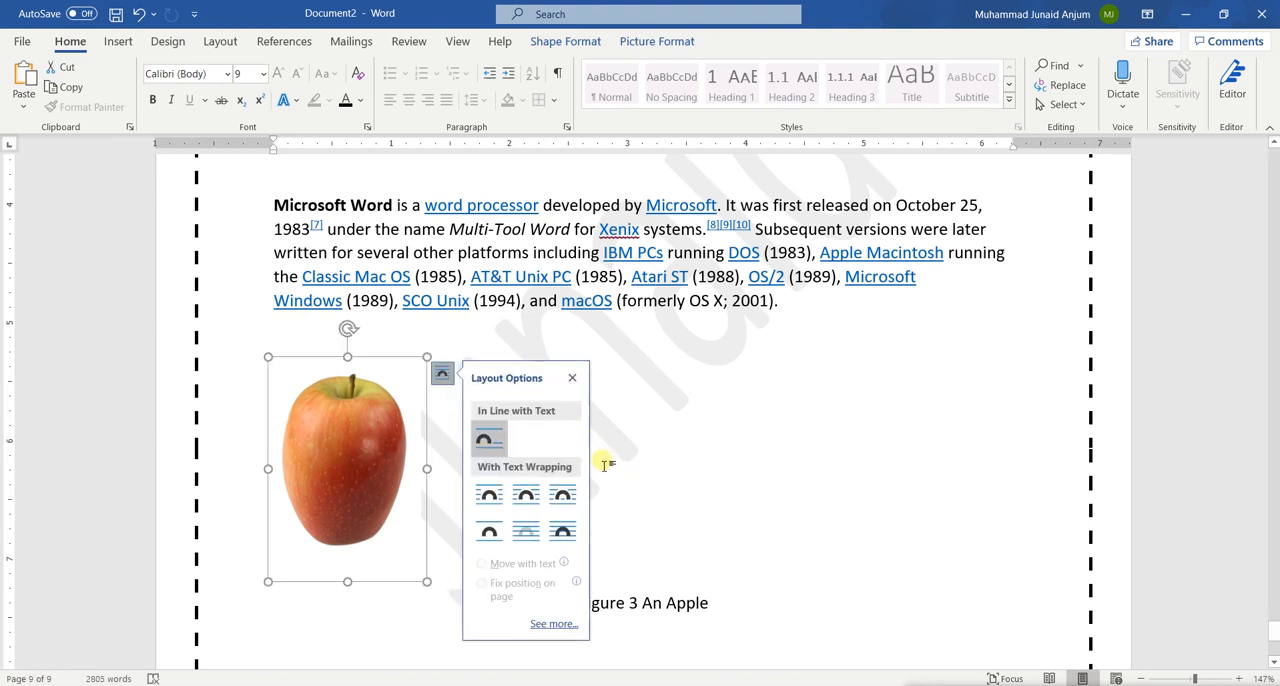
left_click(562, 494)
left_click_drag(378, 448, 592, 490)
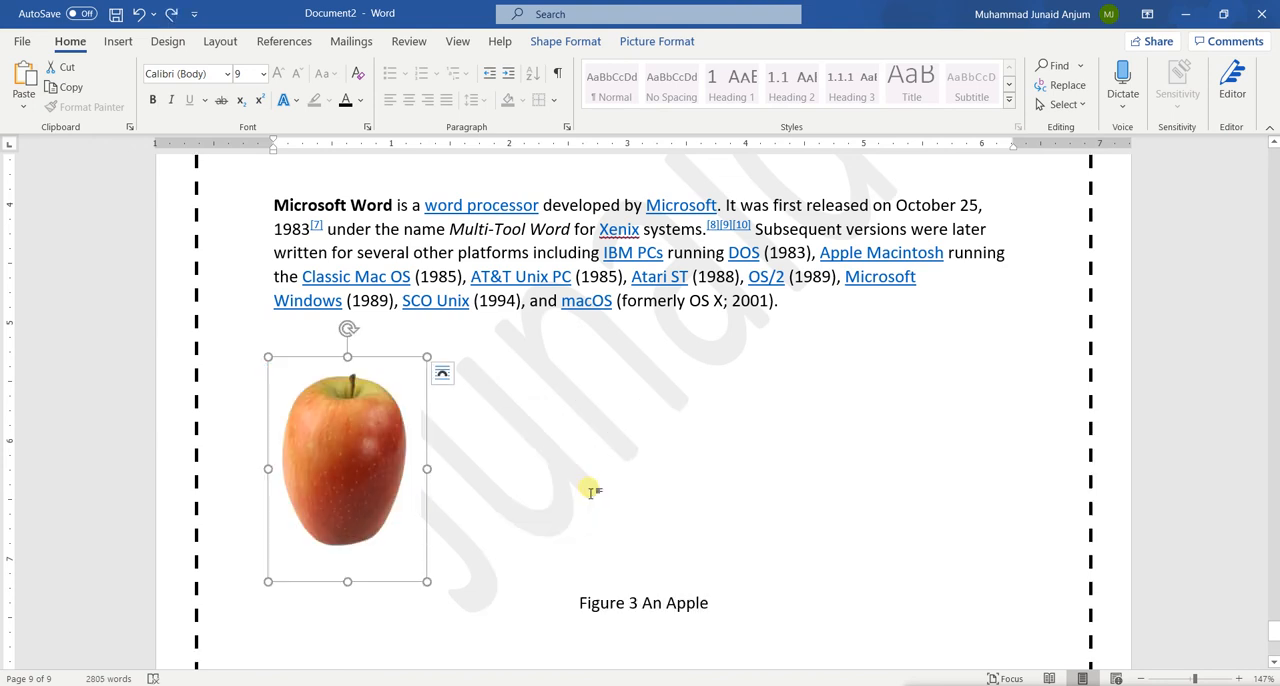
left_click(652, 564)
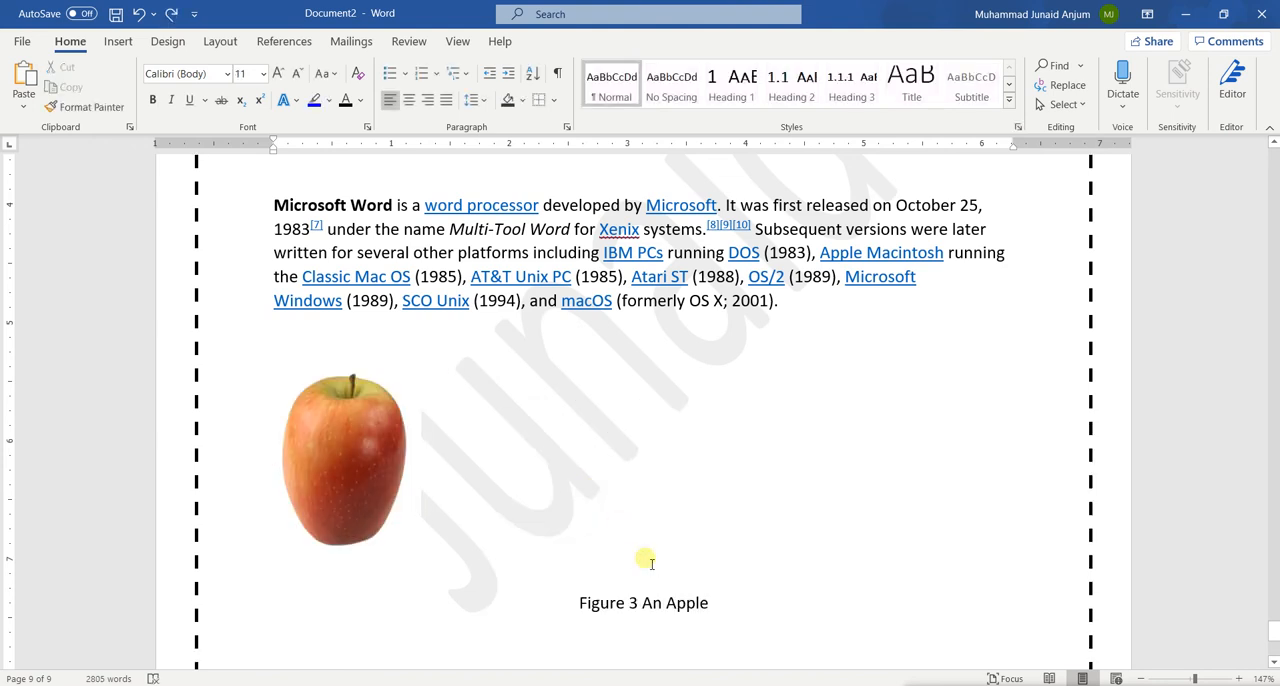
key("ctrl+z")
Update the entire table of figures on the contents page to test whether the plain-text caption is picked up
scroll(645, 560, "up", 20)
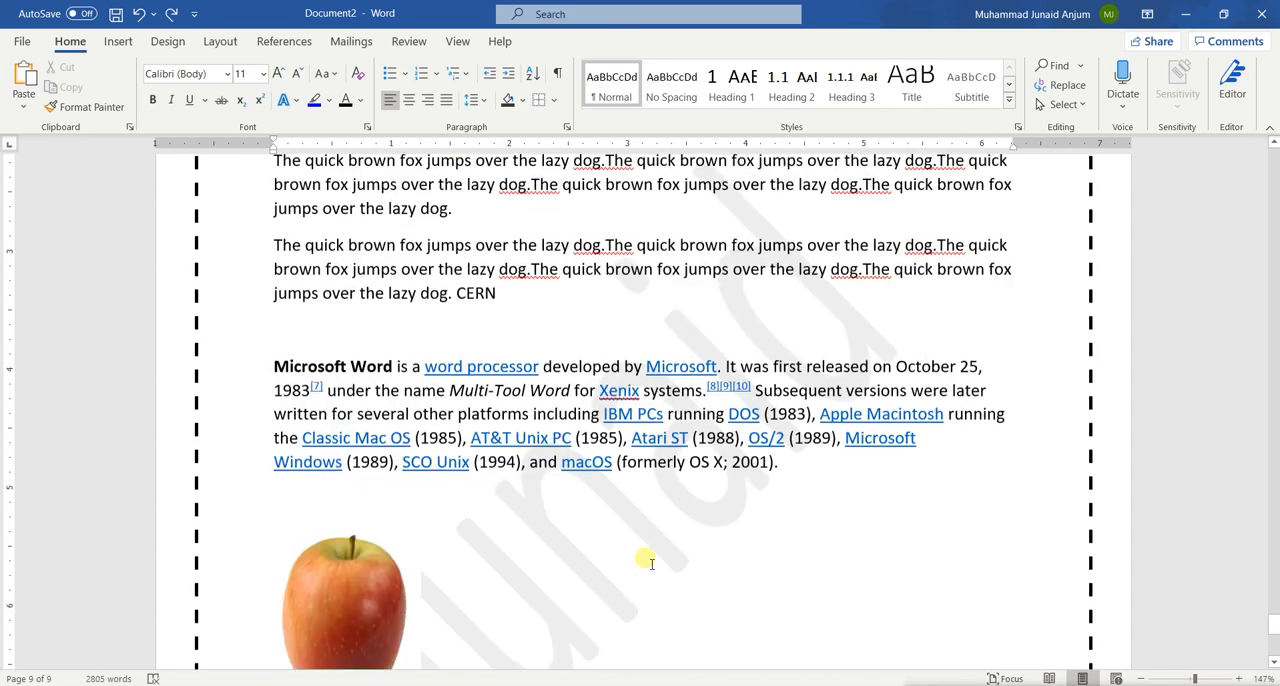
scroll(645, 560, "up", 20)
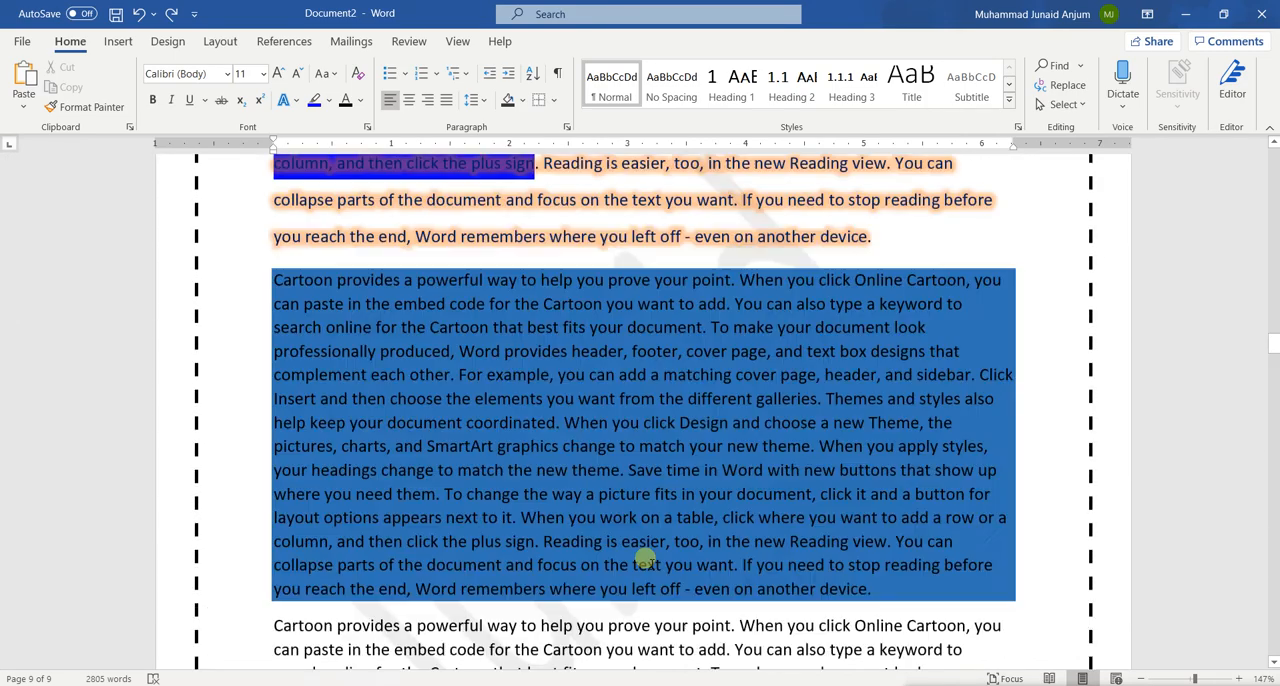
scroll(648, 562, "down", 12)
scroll(653, 566, "down", 1)
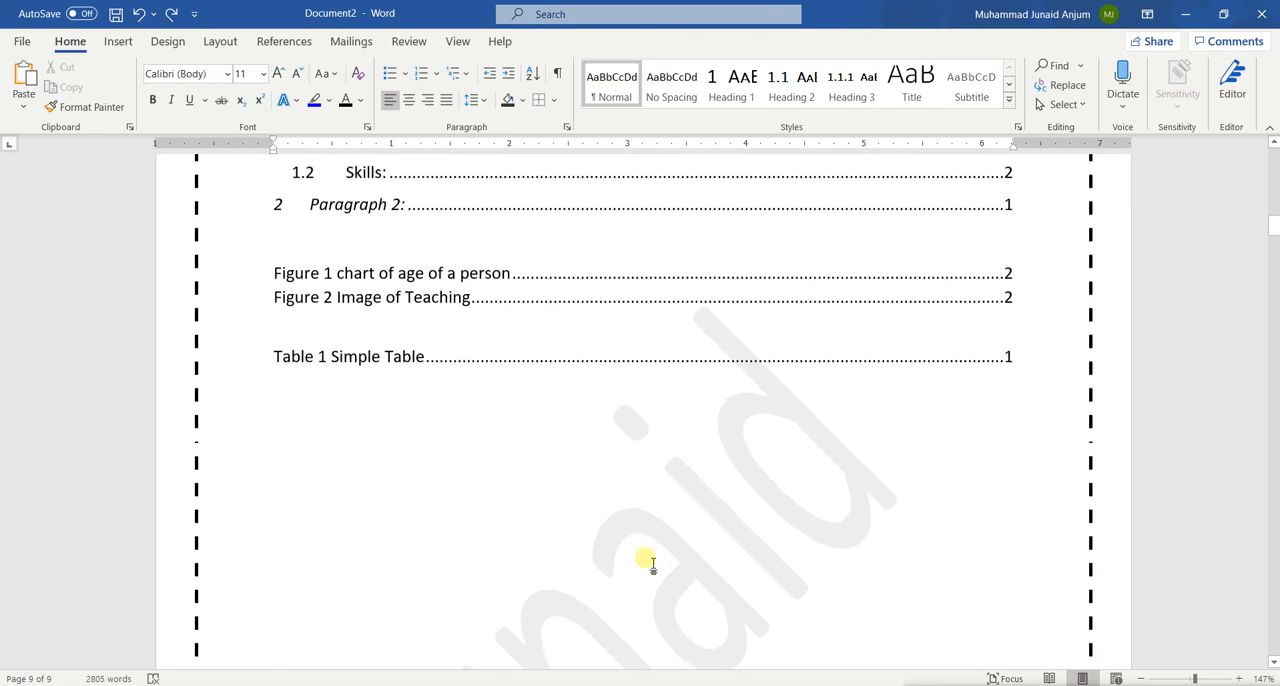
left_click(383, 296)
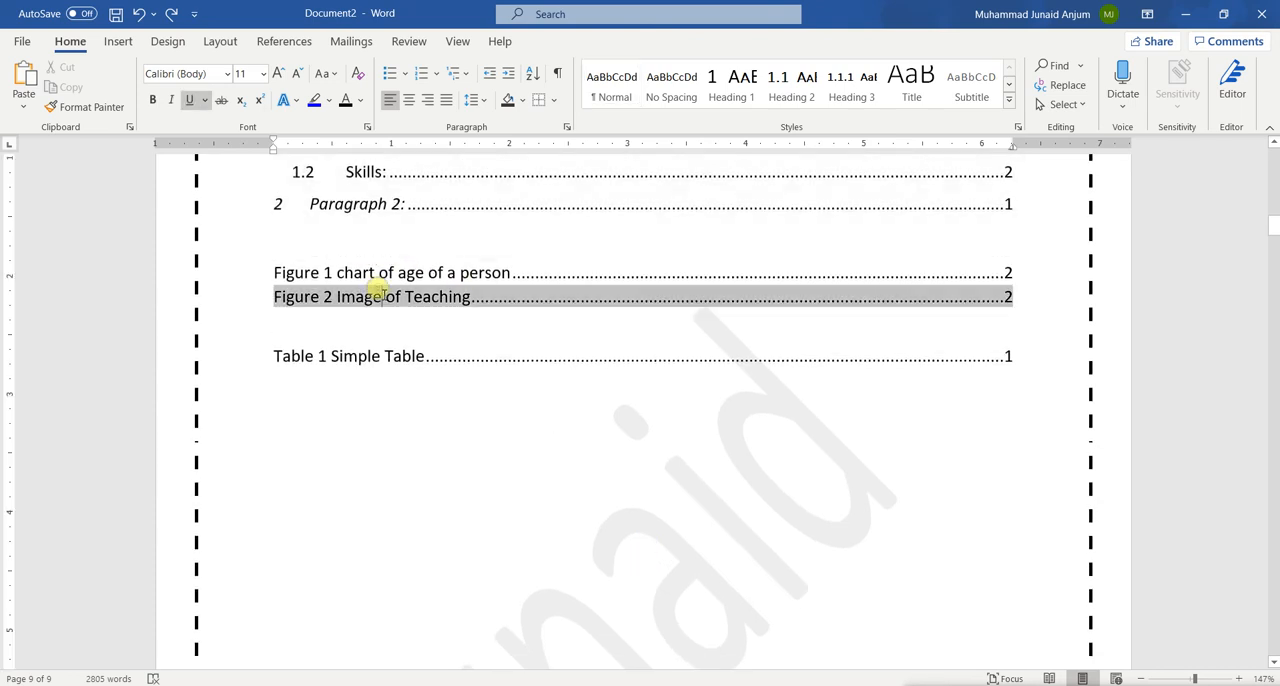
left_click(326, 271)
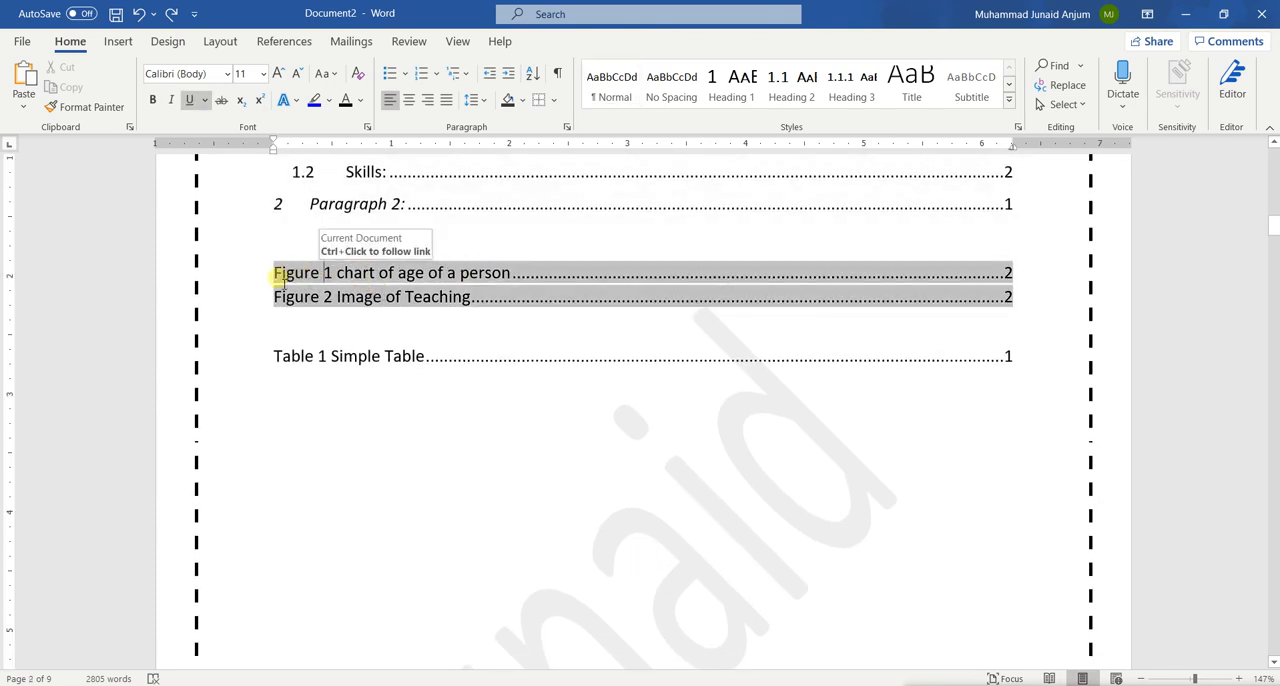
right_click(281, 281)
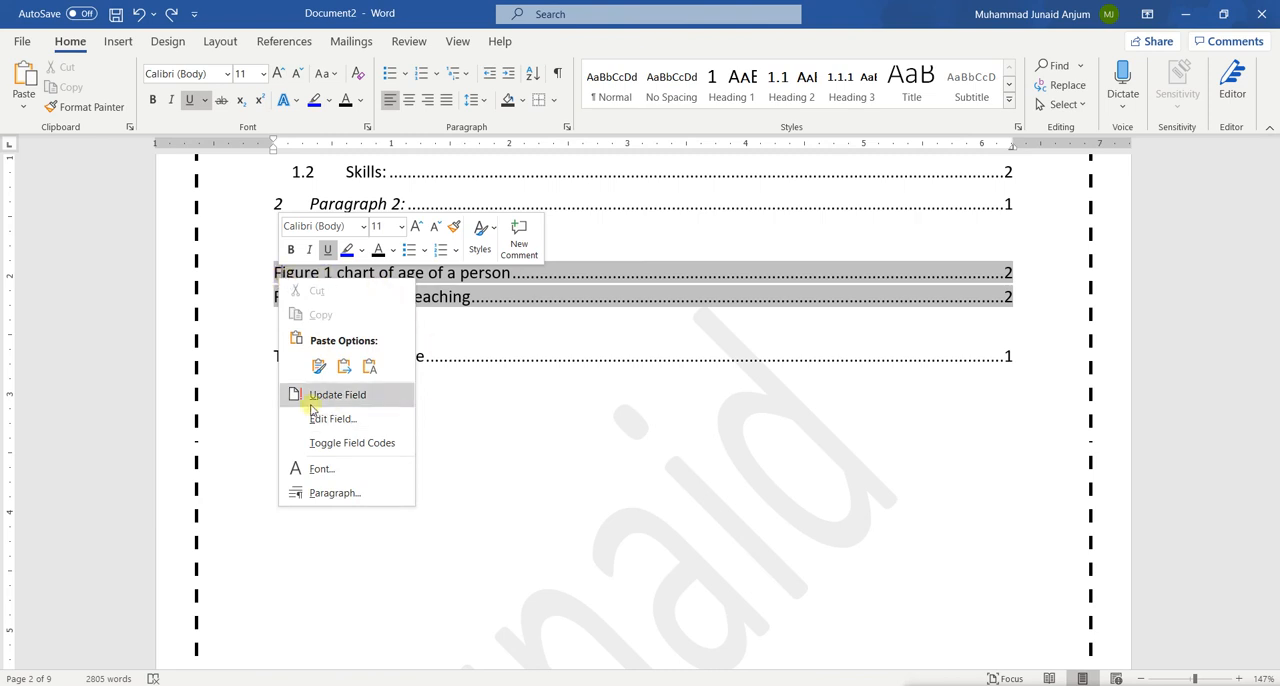
left_click(369, 396)
left_click(578, 355)
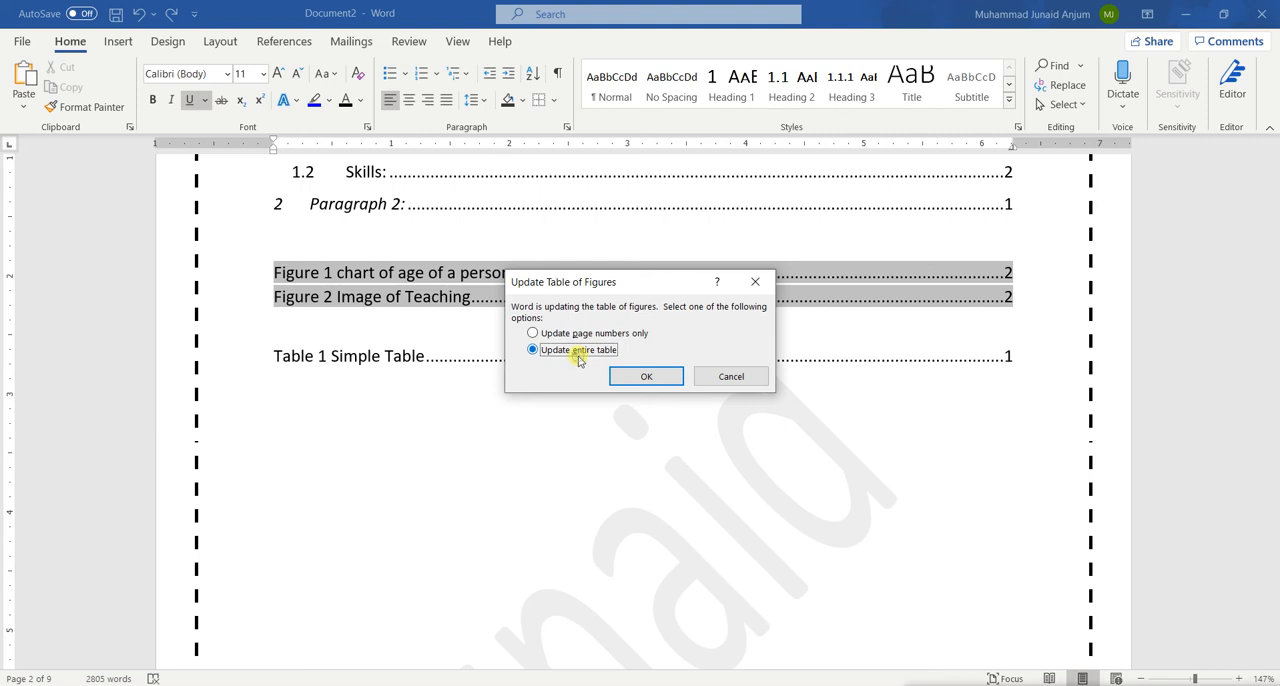
left_click(646, 376)
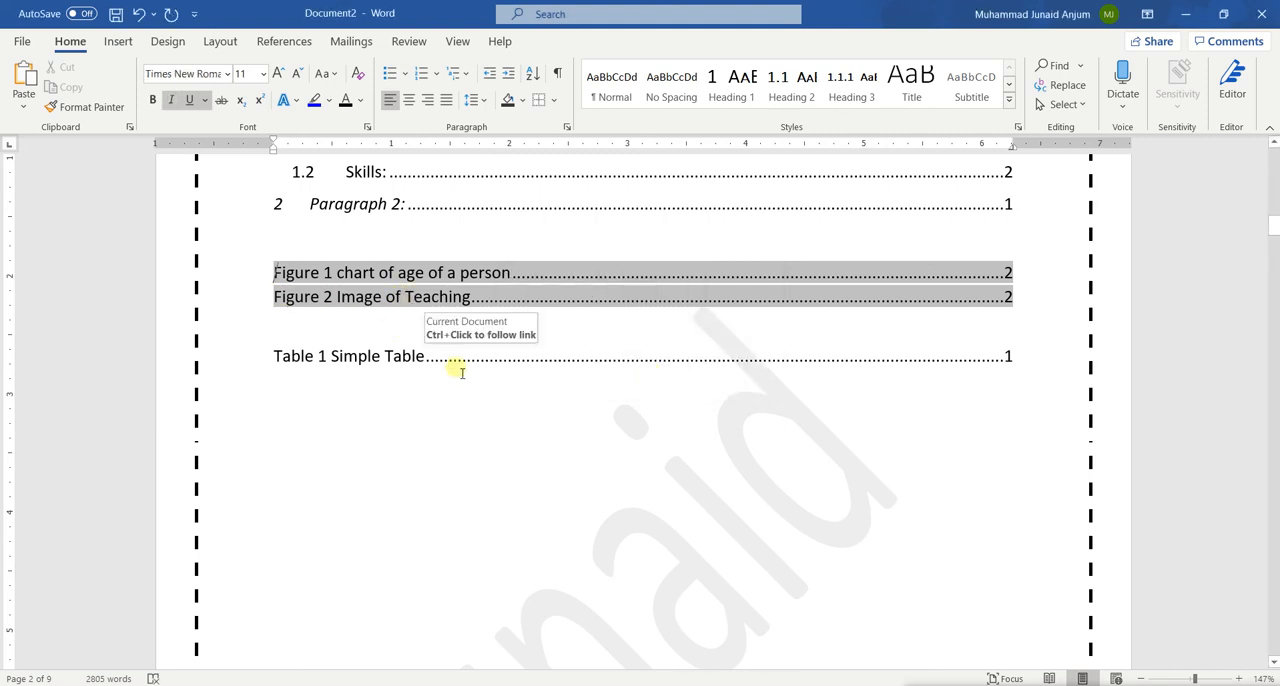
Insert a caption below the apple picture with the label Figure and the text "Figure 3An Red Apple"
scroll(462, 372, "down", 15)
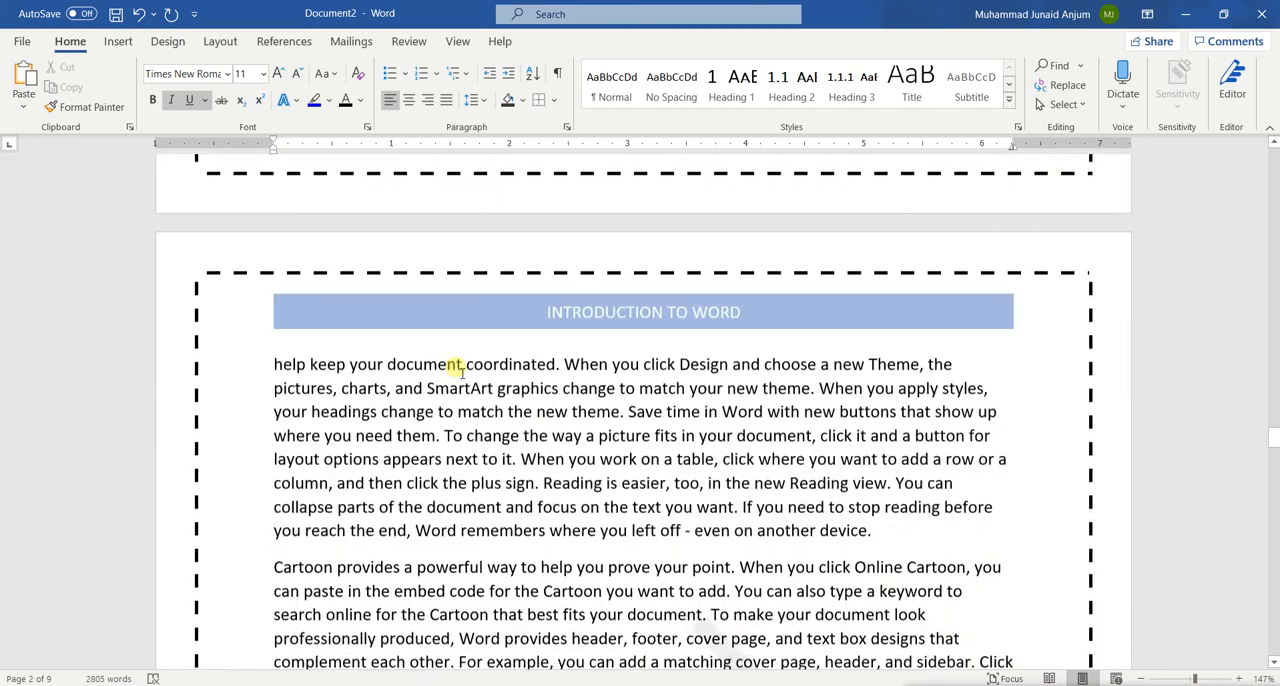
scroll(462, 370, "down", 20)
left_click(372, 288)
right_click(366, 281)
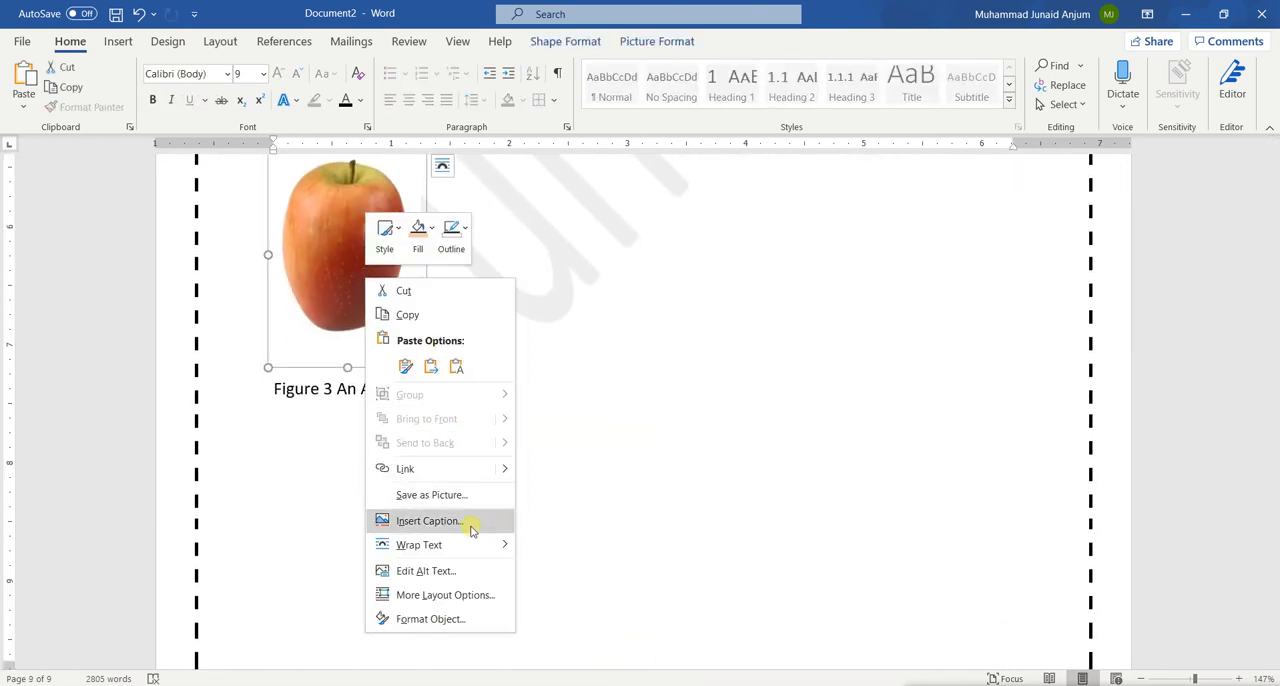
left_click(428, 521)
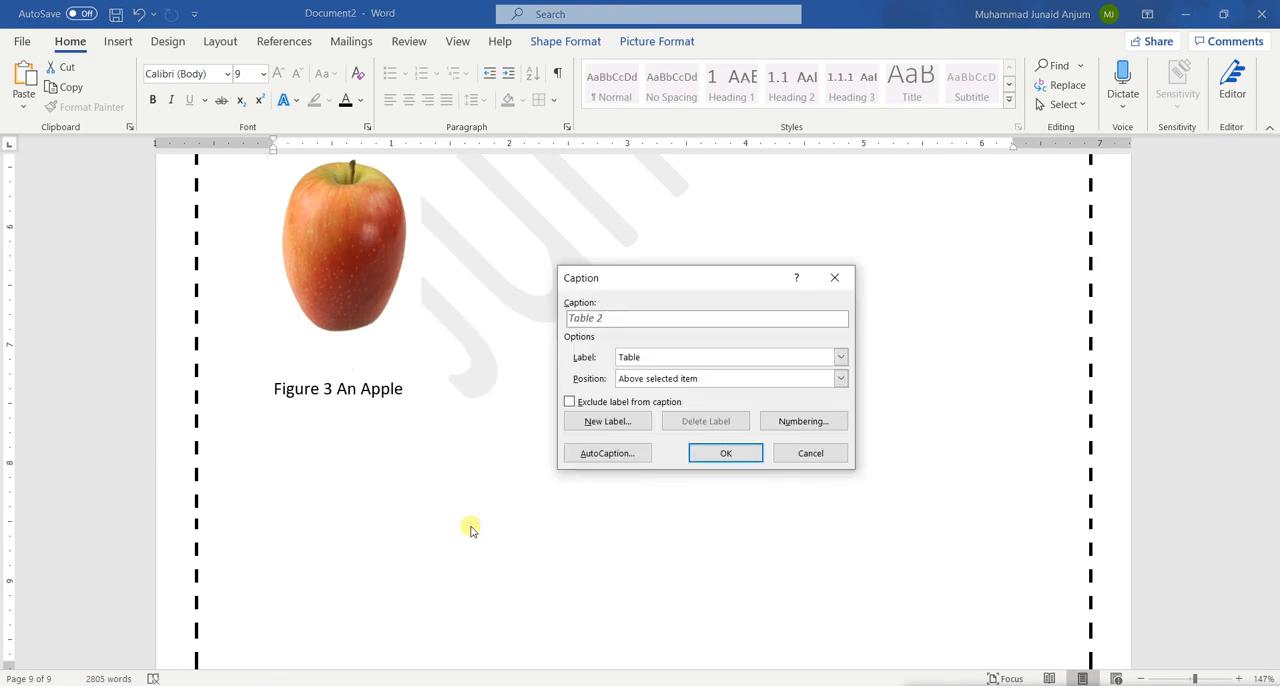
left_click(640, 362)
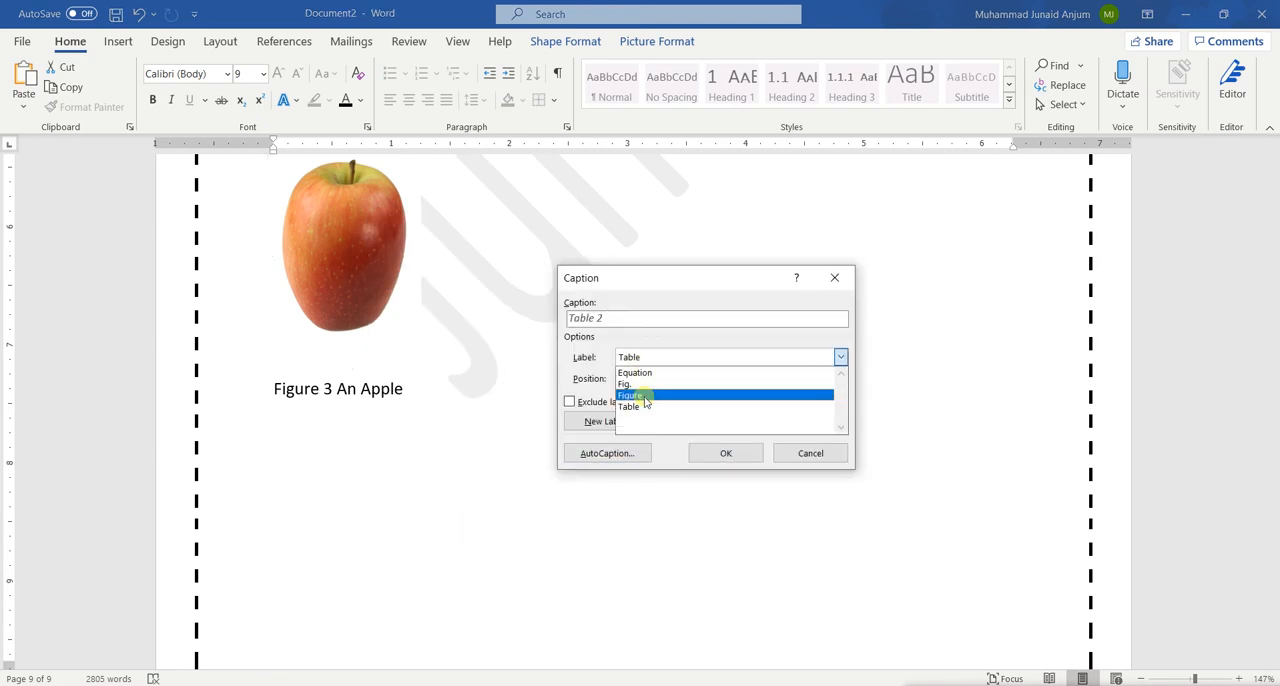
left_click(643, 396)
left_click(619, 320)
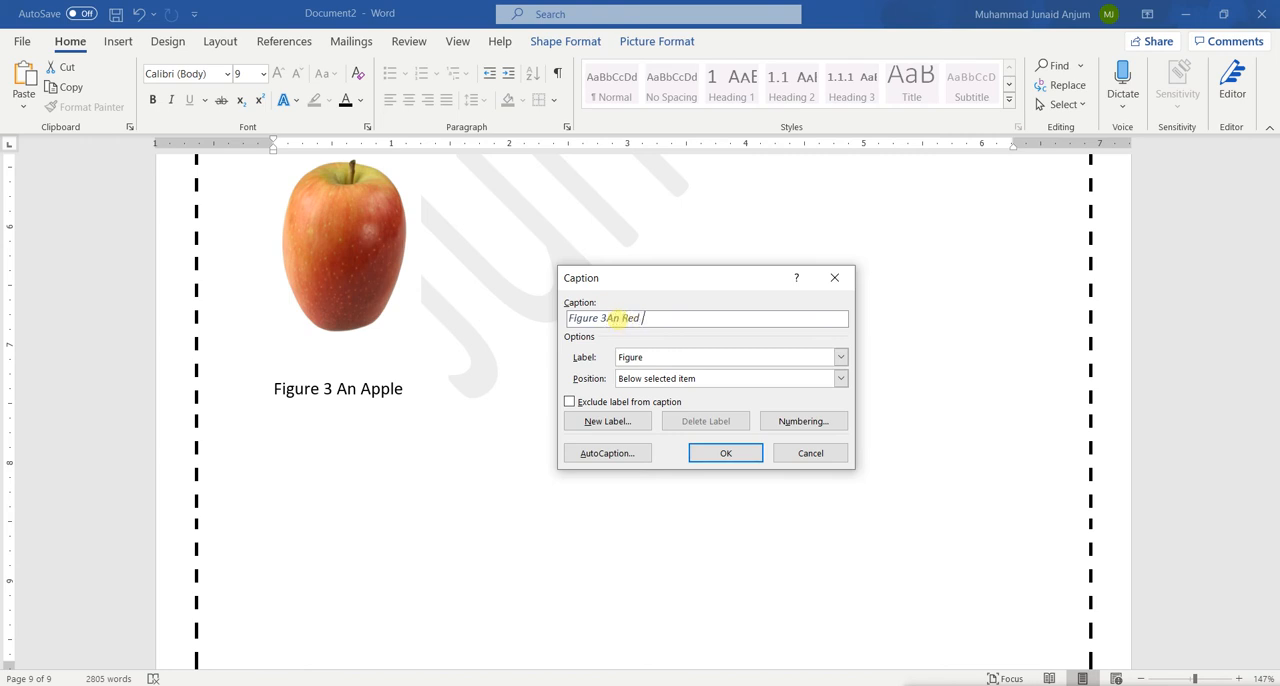
type("pple")
left_click(726, 453)
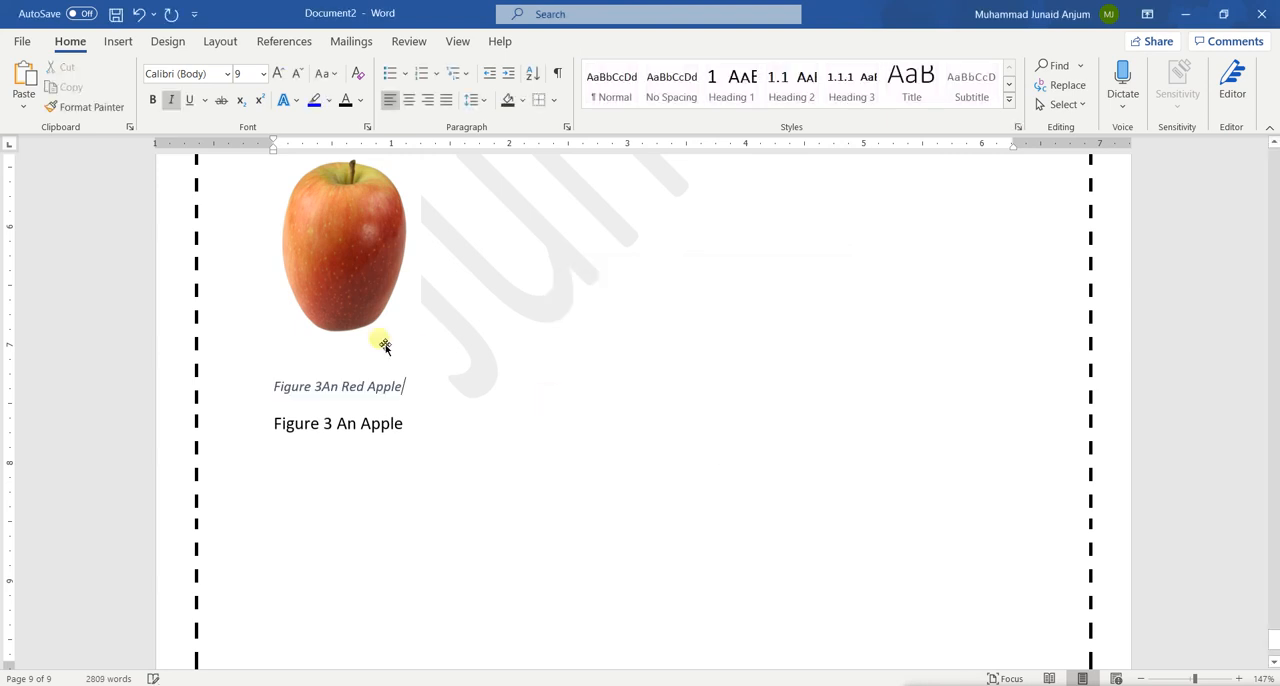
Update the entire table of figures to include the apple picture's inserted caption
scroll(566, 375, "up", 5)
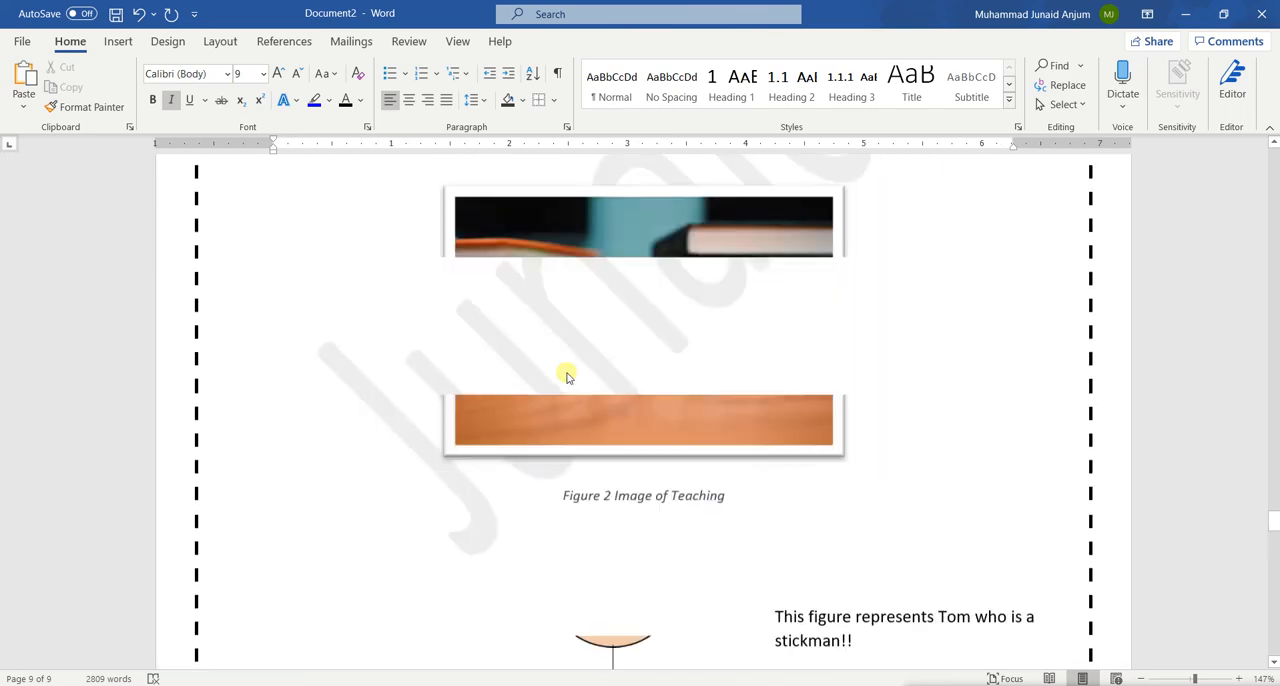
scroll(566, 375, "up", 20)
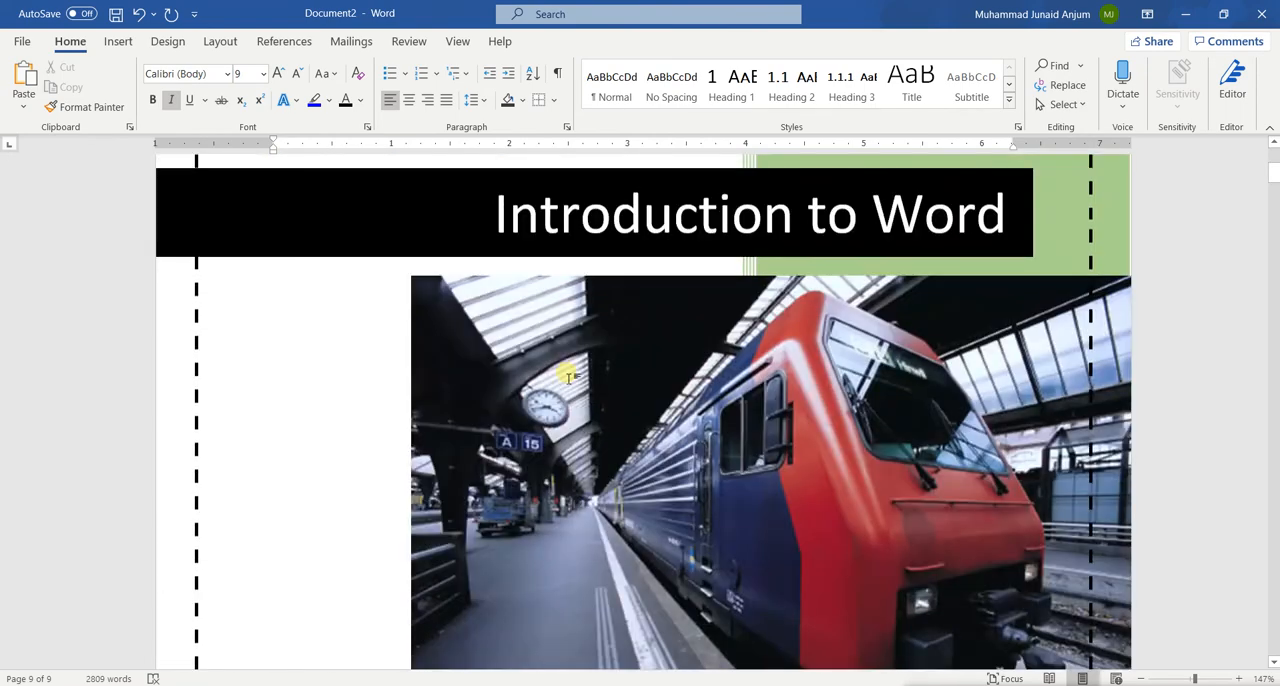
scroll(567, 377, "down", 5)
scroll(569, 374, "up", 2)
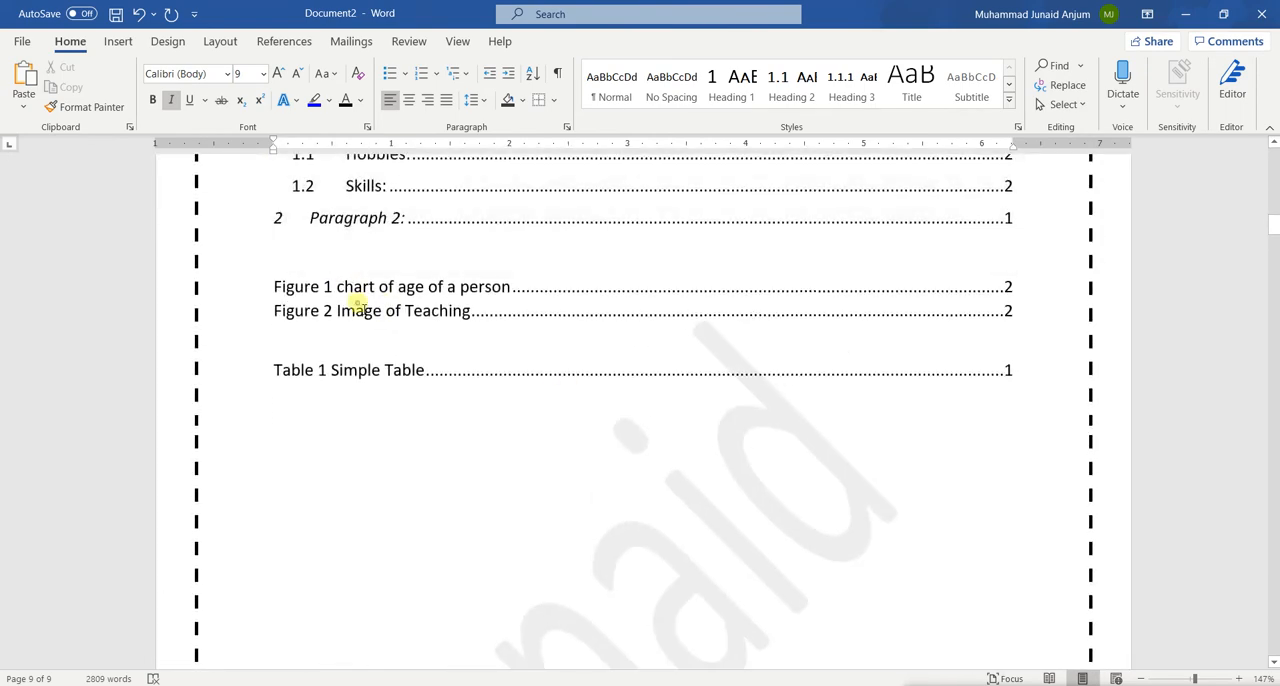
right_click(357, 308)
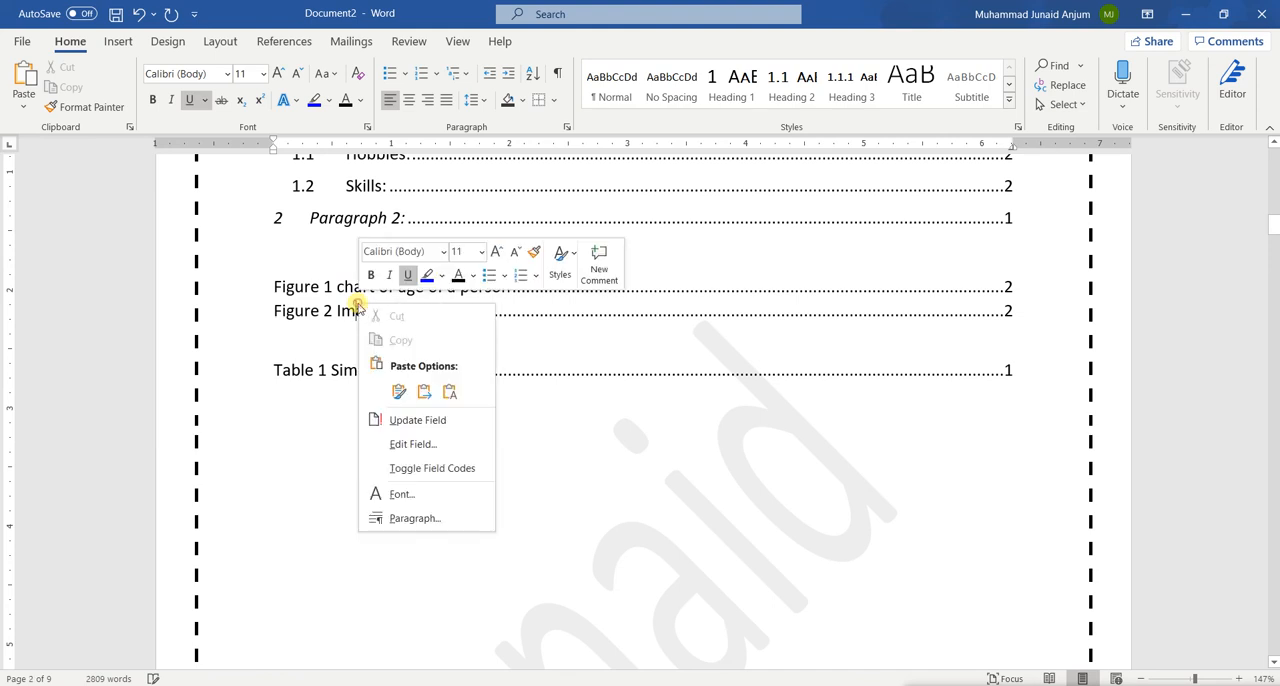
left_click(438, 426)
left_click(582, 350)
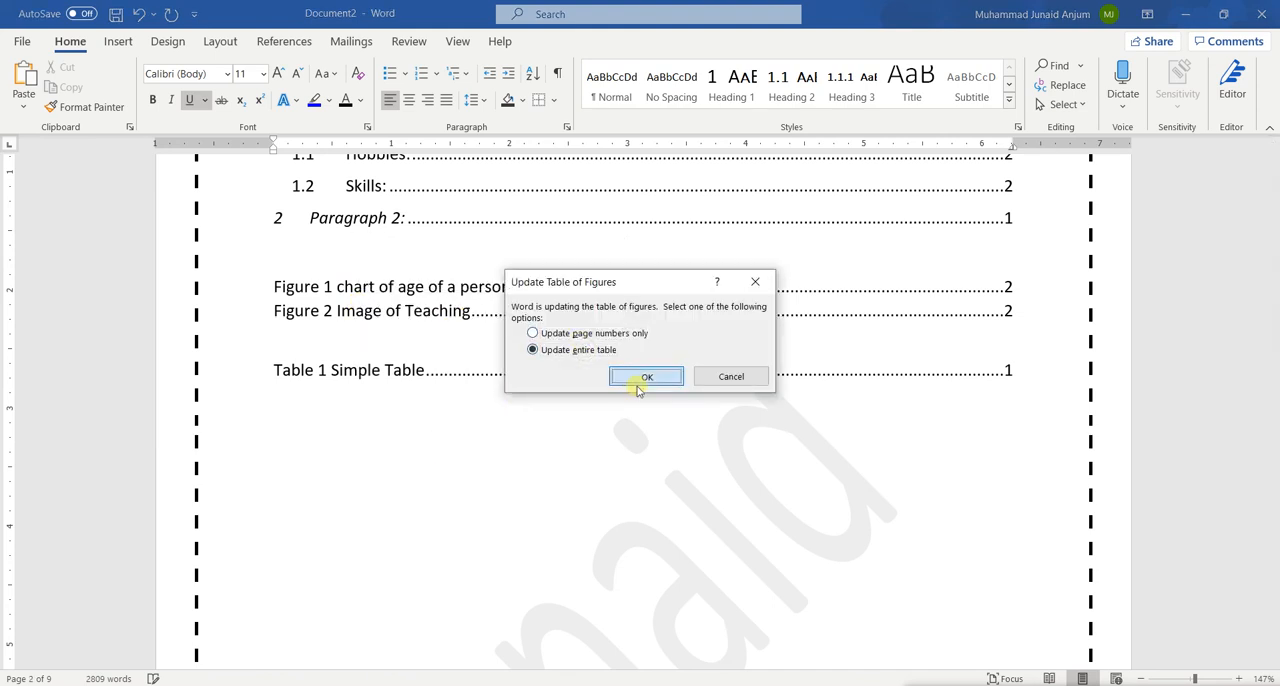
left_click(646, 377)
left_click(346, 347)
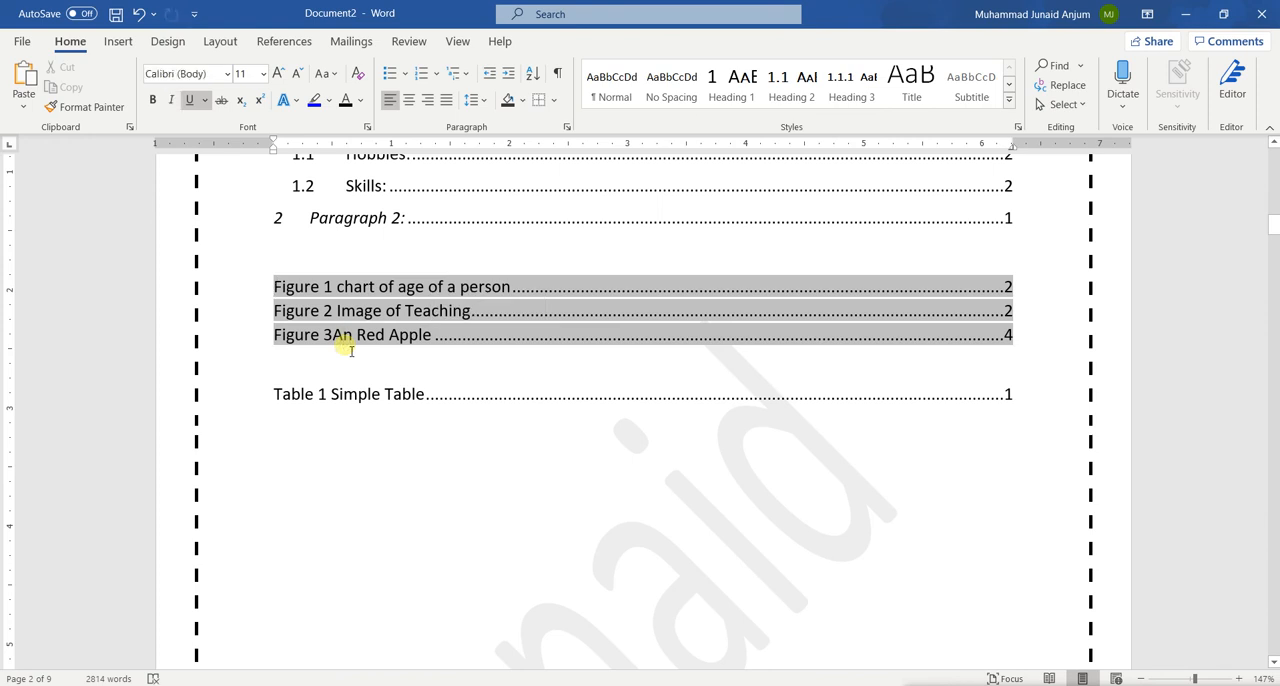
left_click(486, 303)
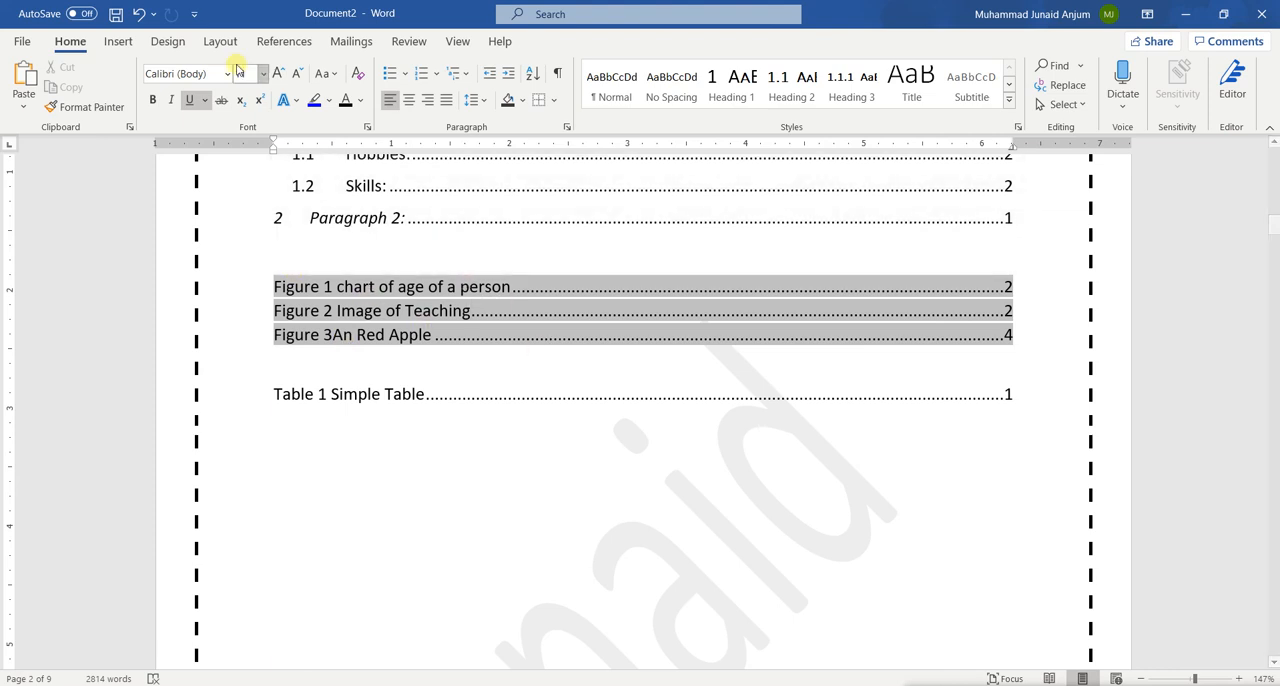
left_click(426, 424)
Look over the reference tools and locate the Microsoft Word paragraph above the apple picture on the last page
scroll(312, 410, "down", 12)
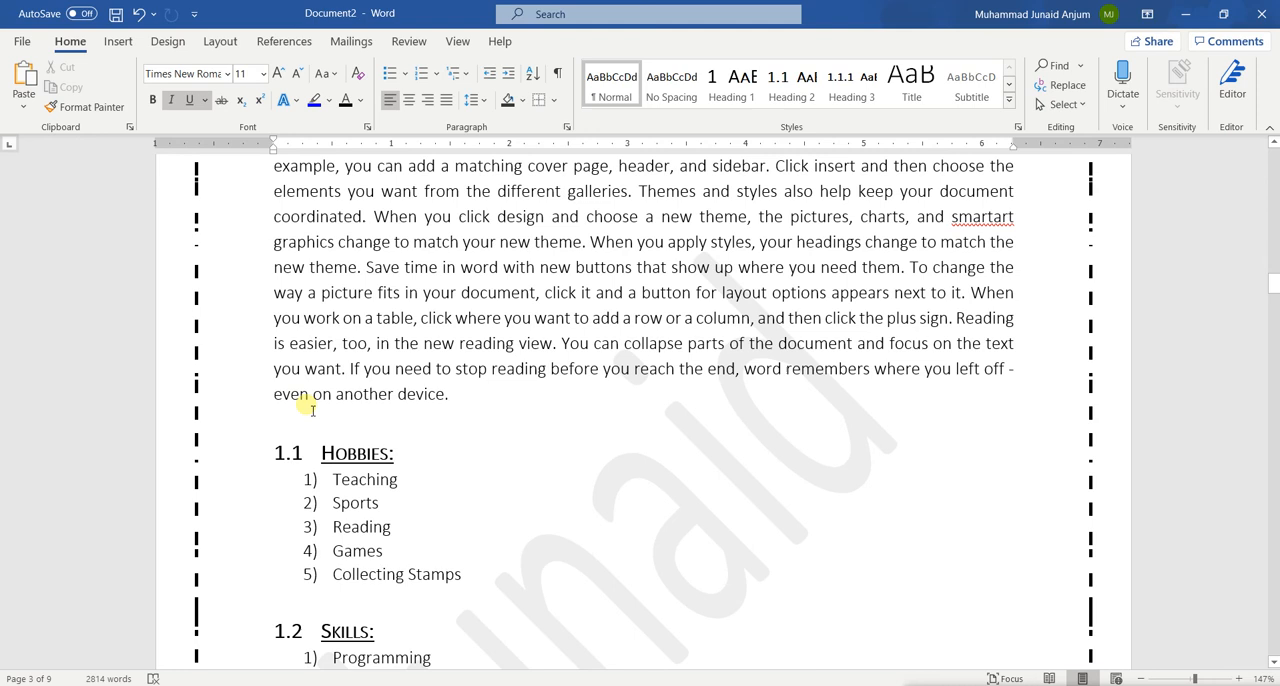
scroll(310, 400, "down", 1)
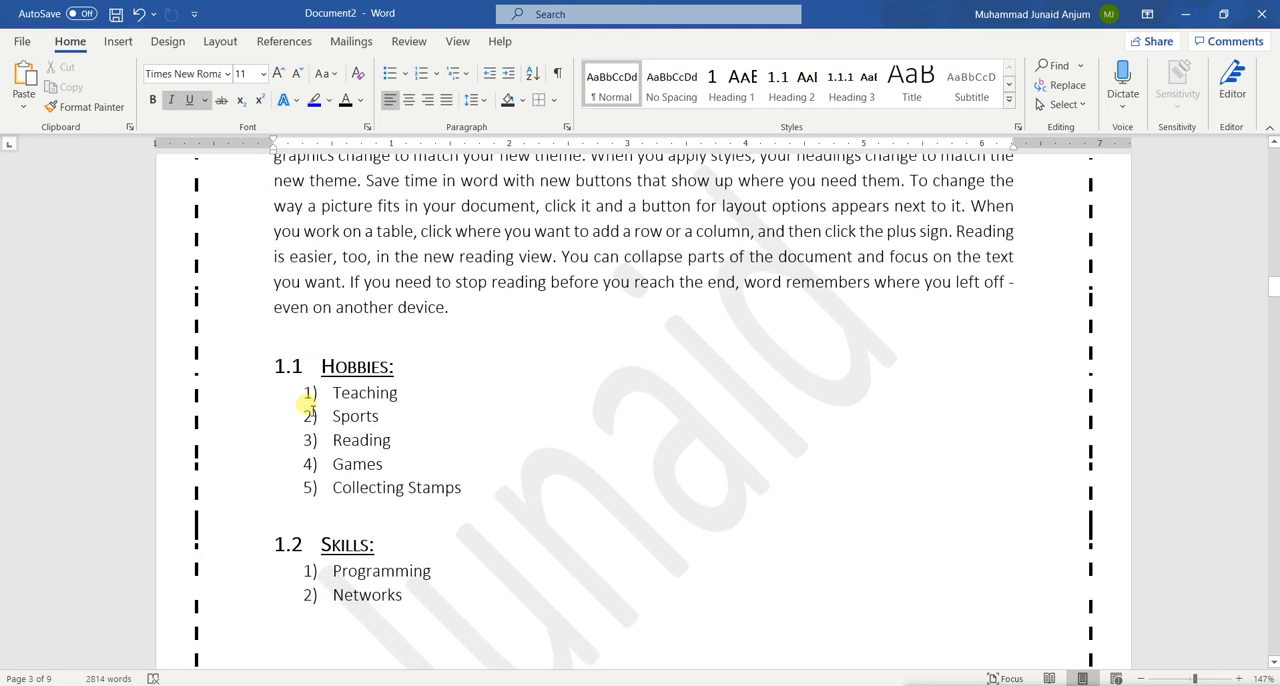
scroll(300, 340, "up", 1)
left_click(295, 42)
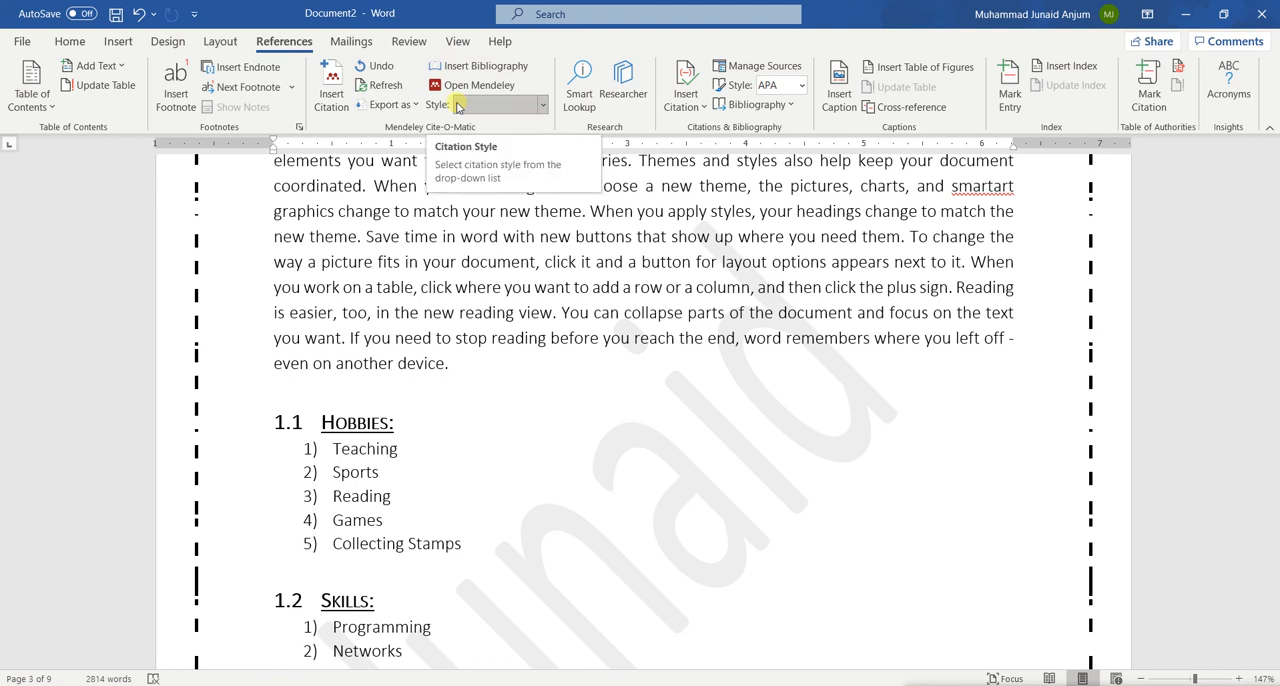
scroll(753, 168, "down", 1)
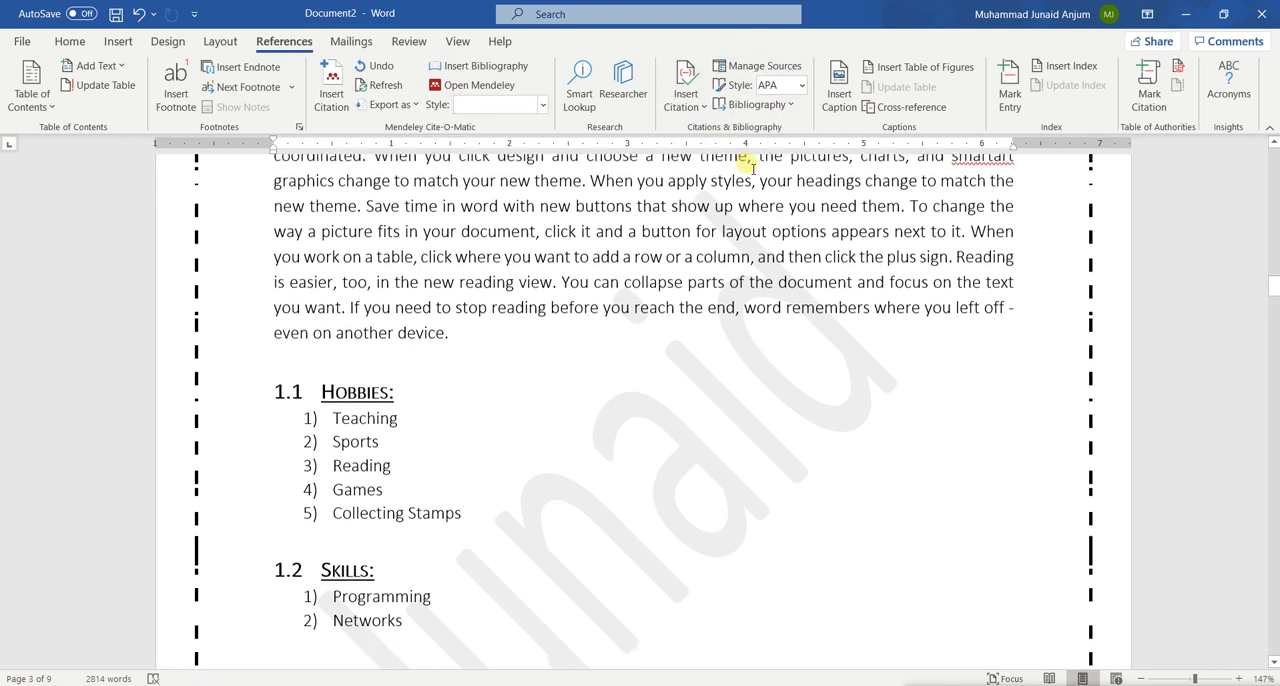
scroll(750, 168, "up", 4)
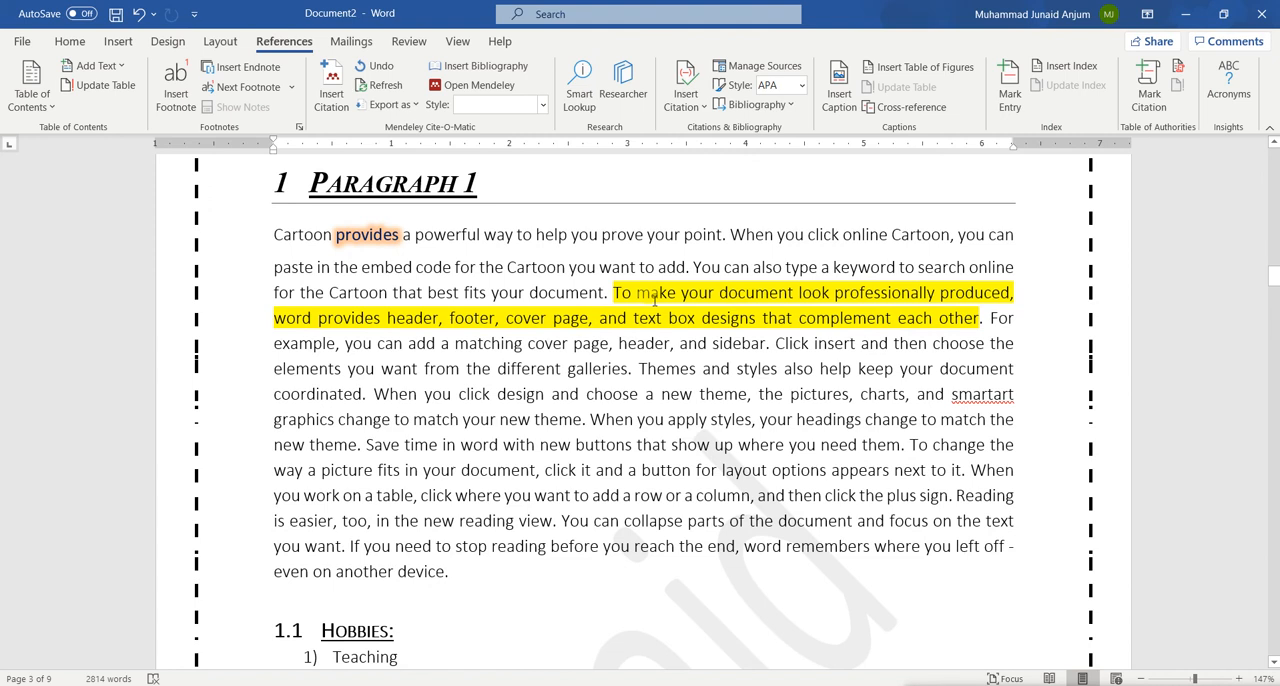
scroll(723, 557, "down", 15)
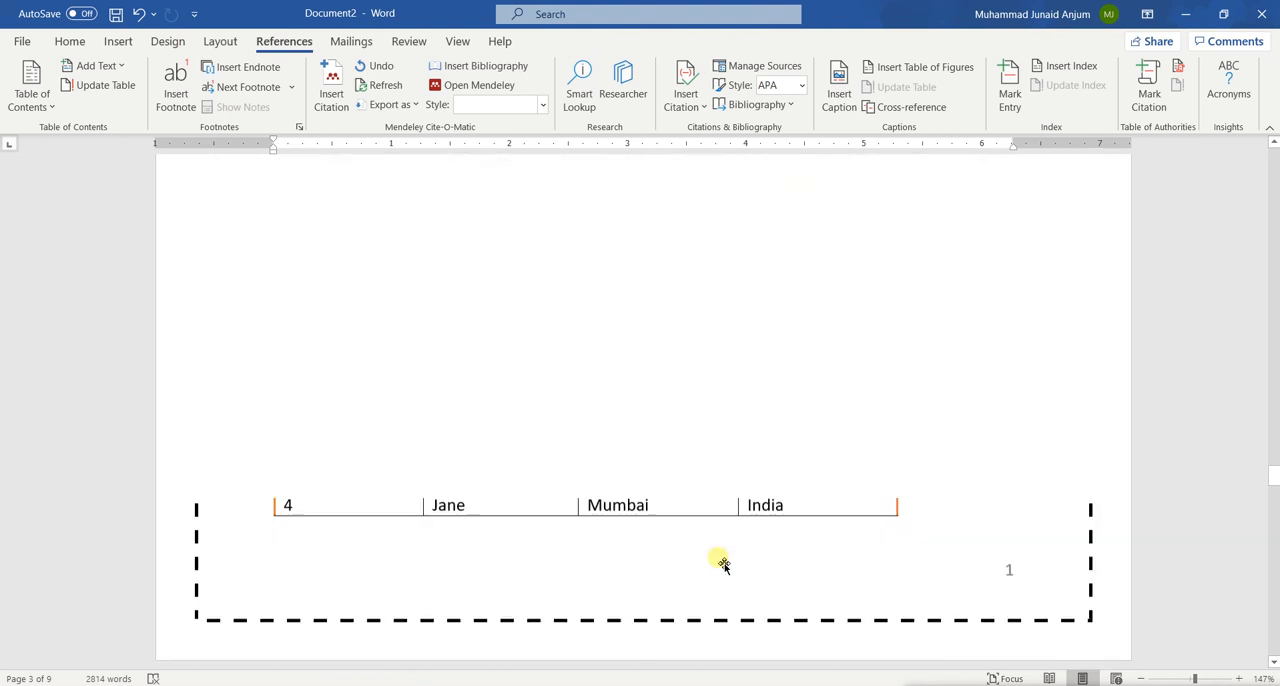
scroll(731, 563, "down", 3)
scroll(731, 563, "up", 1)
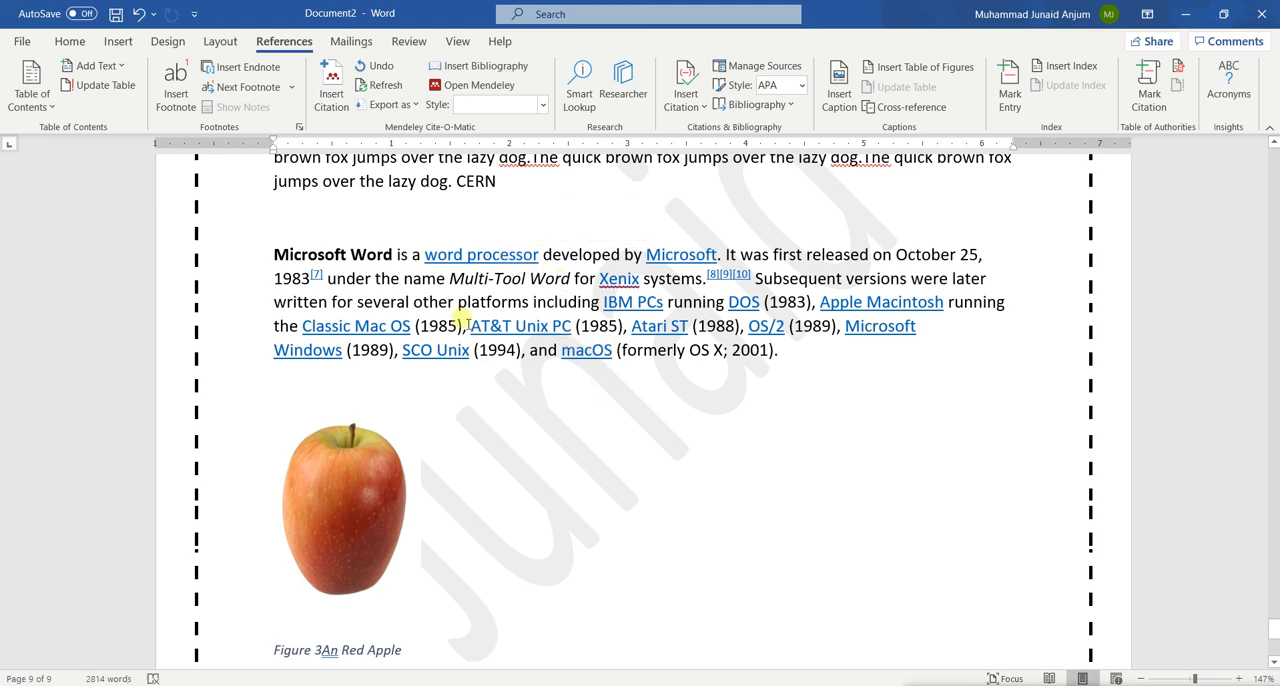
Select the word CERN above the Microsoft Word paragraph and start a new citation source of type Web site for it
scroll(465, 323, "up", 3)
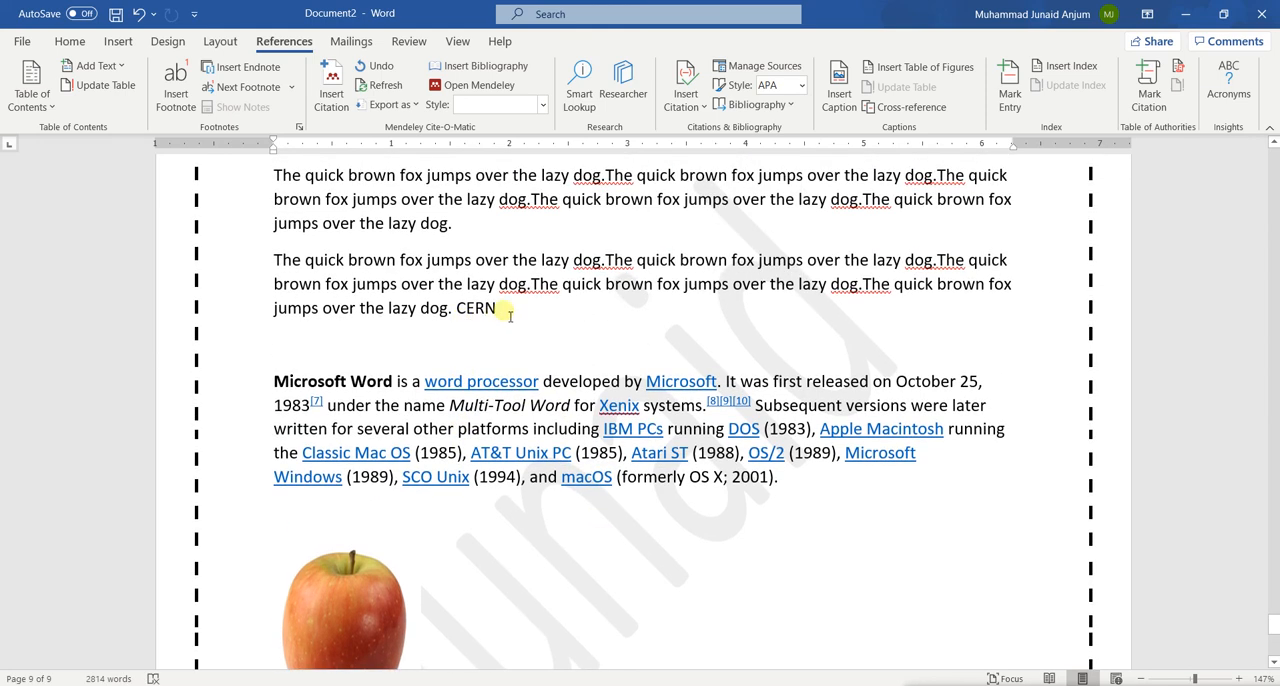
left_click(505, 310)
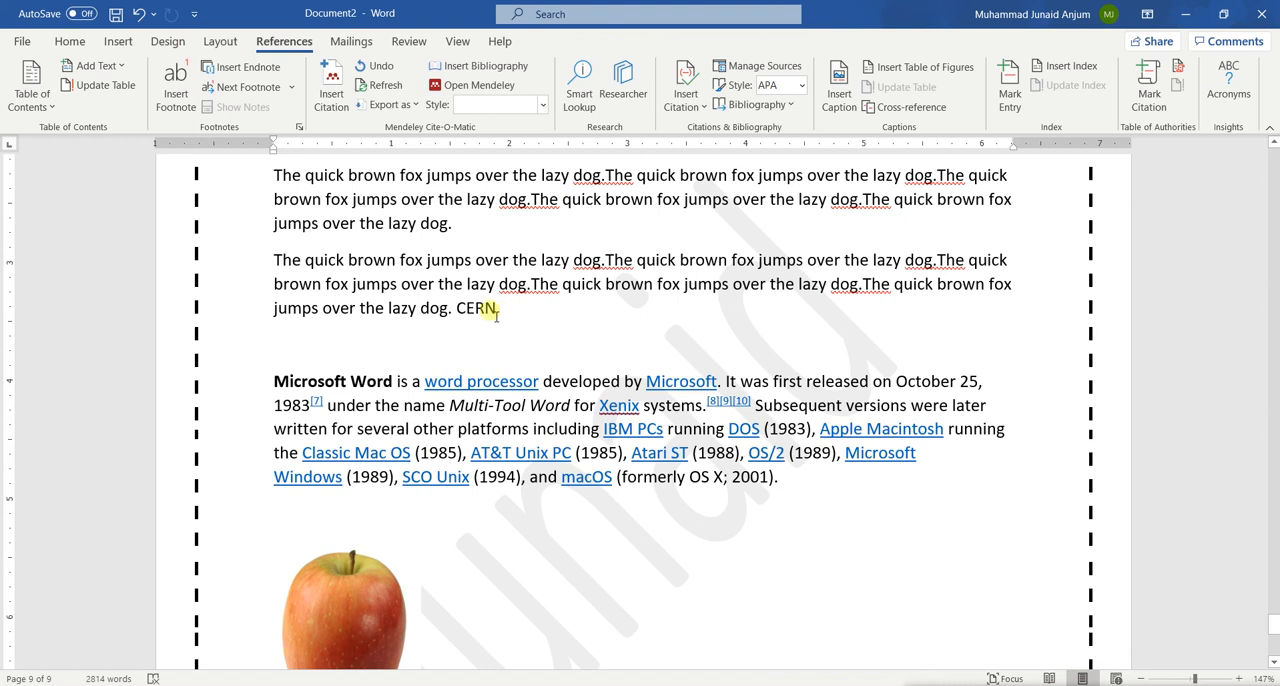
double_click(486, 311)
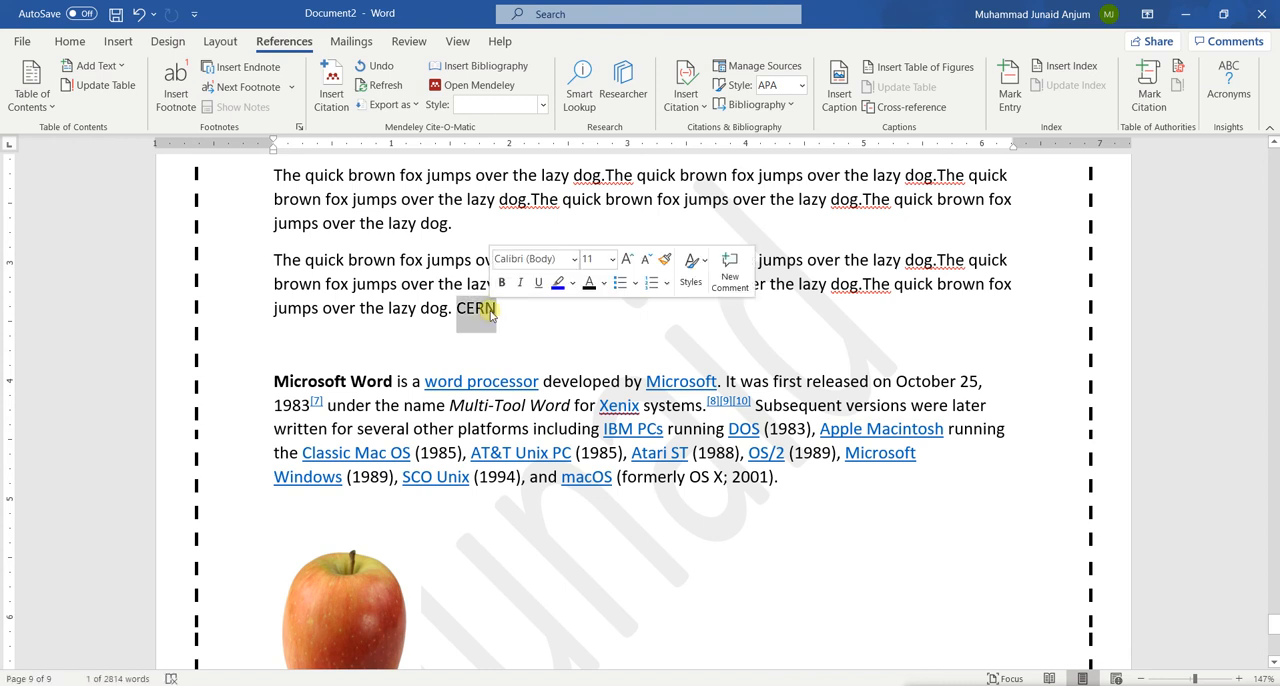
left_click(686, 100)
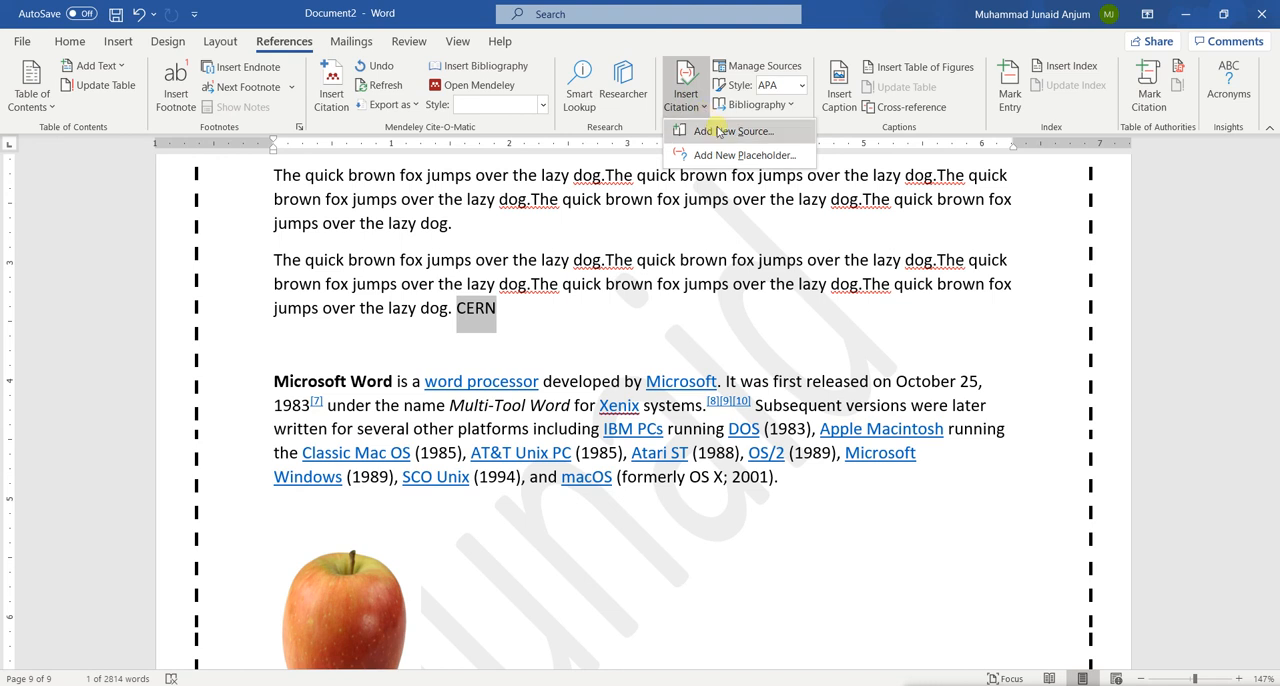
left_click(718, 132)
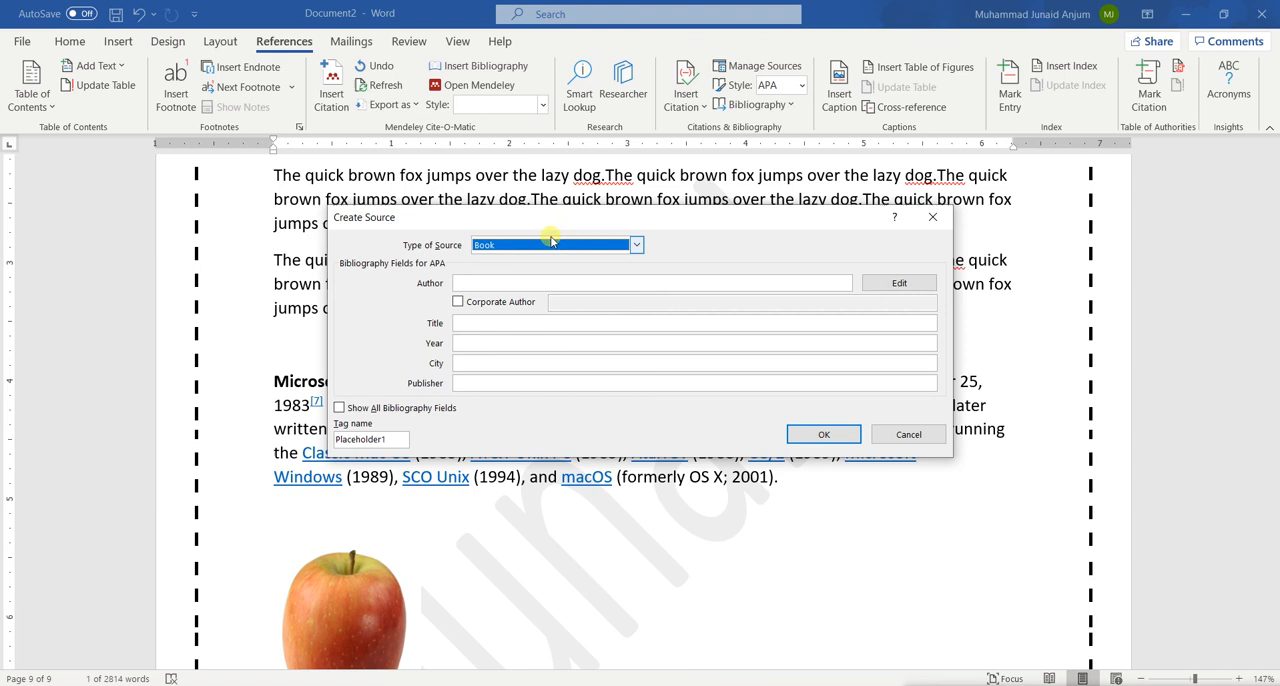
left_click_drag(543, 225, 666, 224)
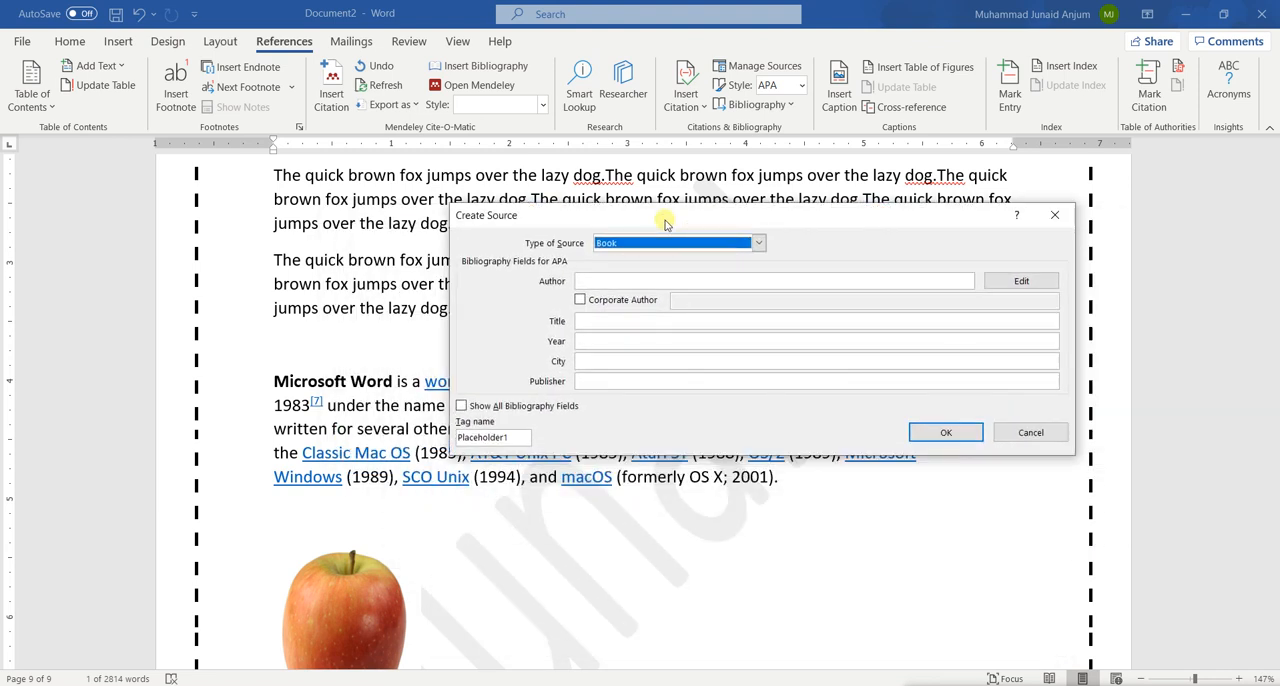
left_click(667, 243)
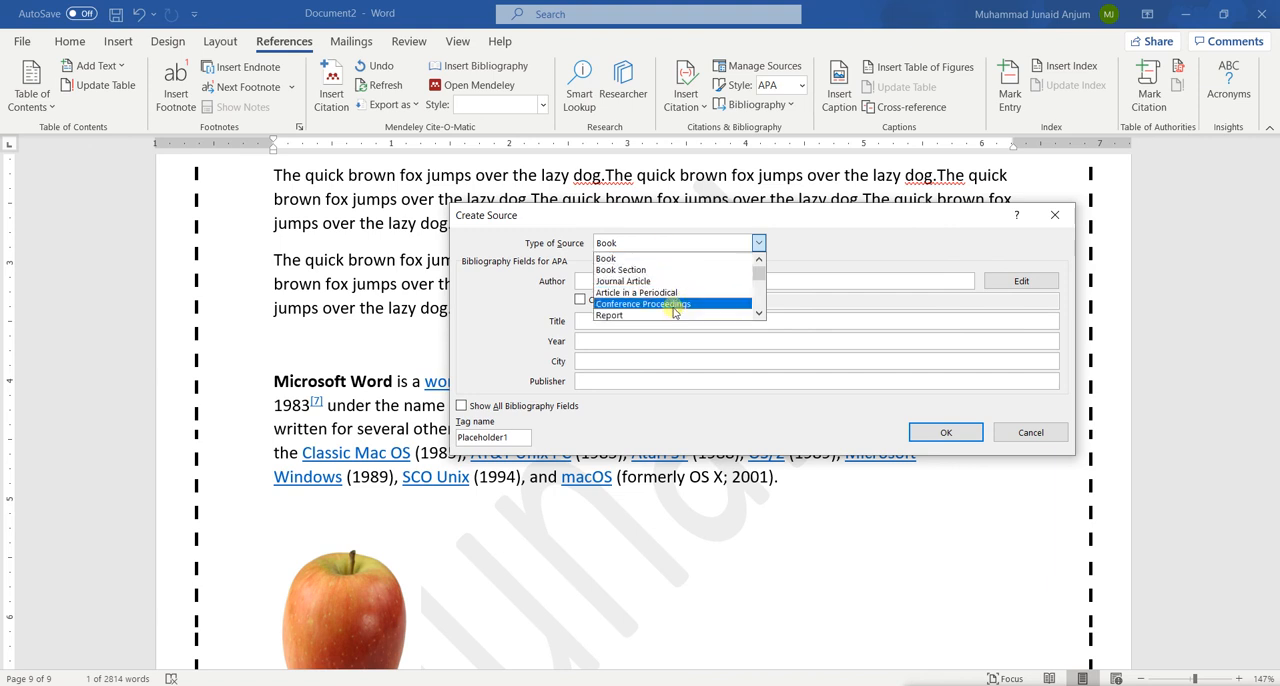
mouse_move(762, 273)
left_mouse_down()
mouse_move(762, 305)
mouse_move(764, 283)
left_mouse_up()
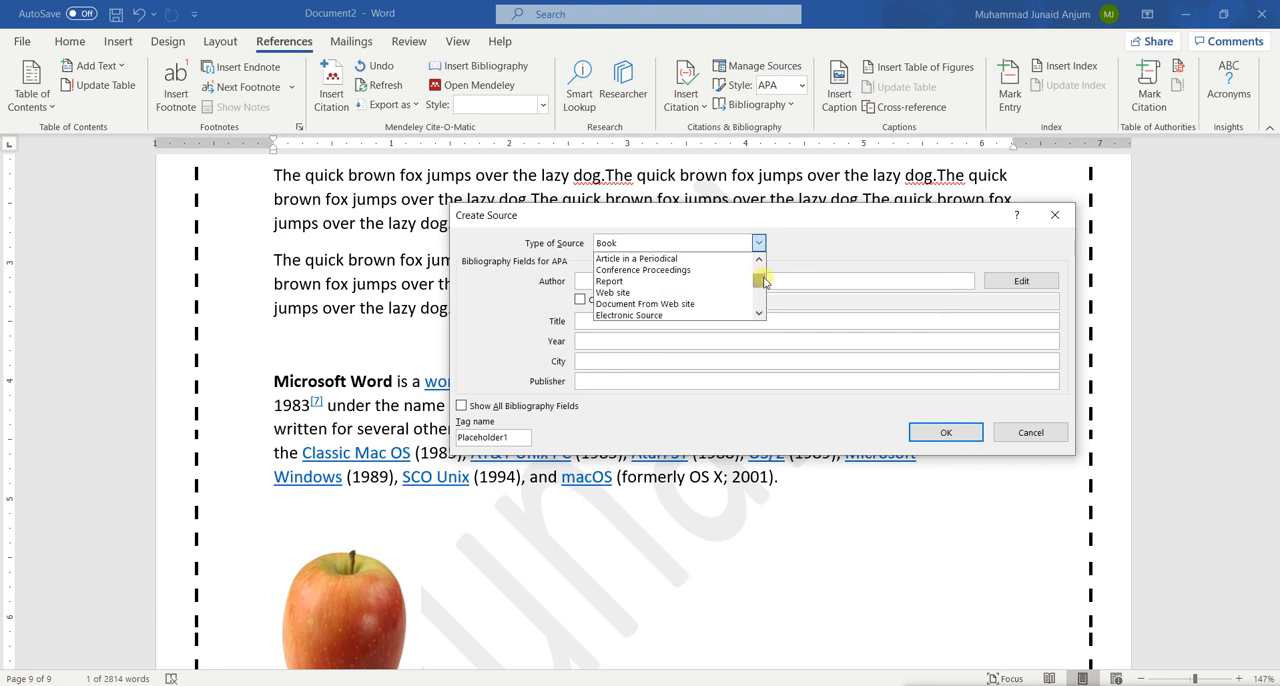
left_click(633, 292)
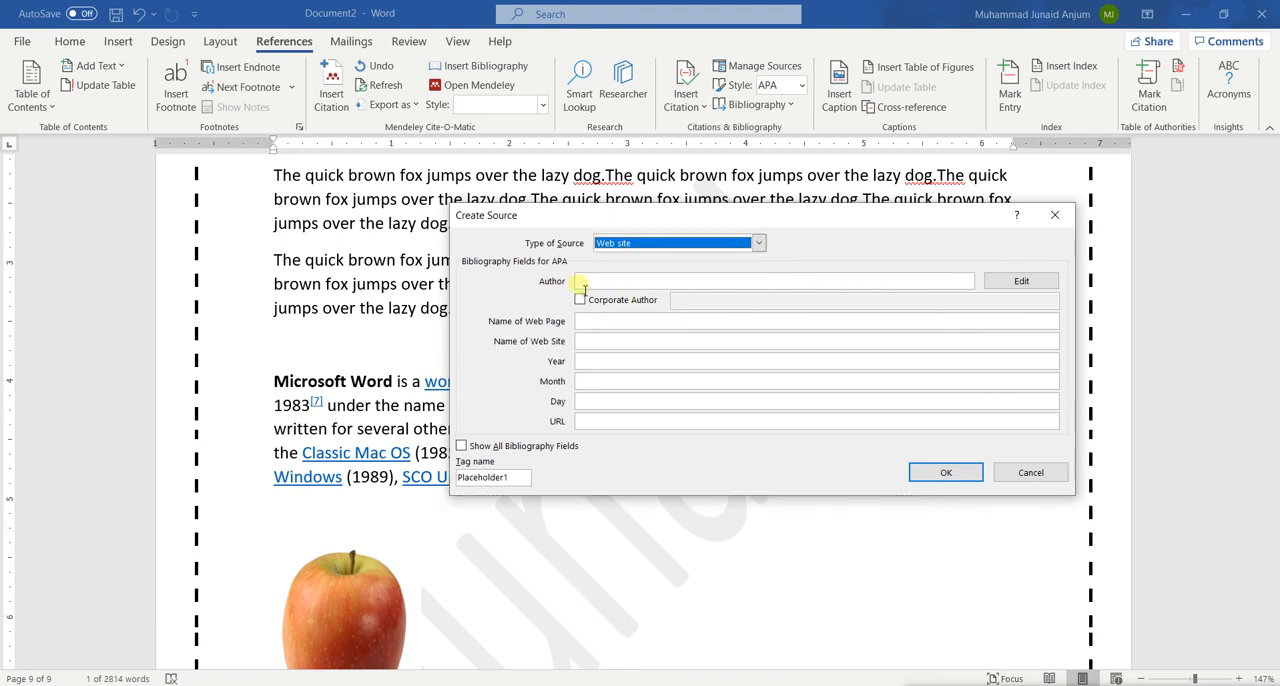
left_click(590, 283)
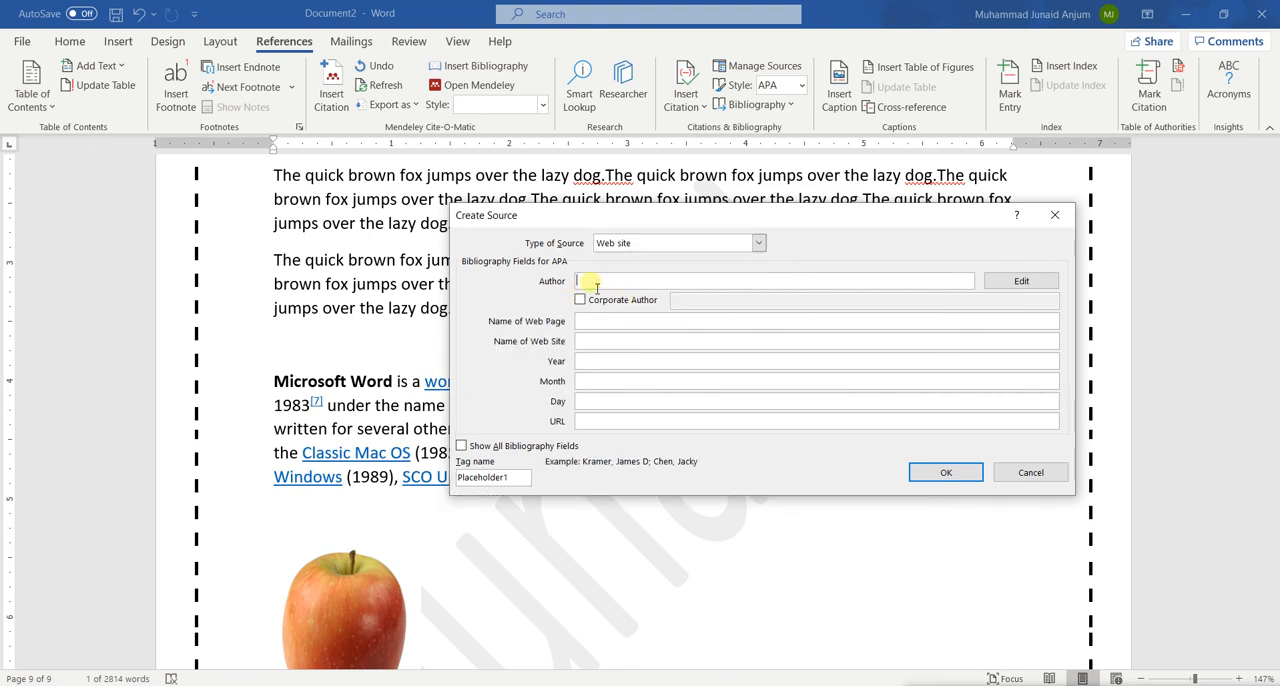
type("CERN")
left_click(607, 322)
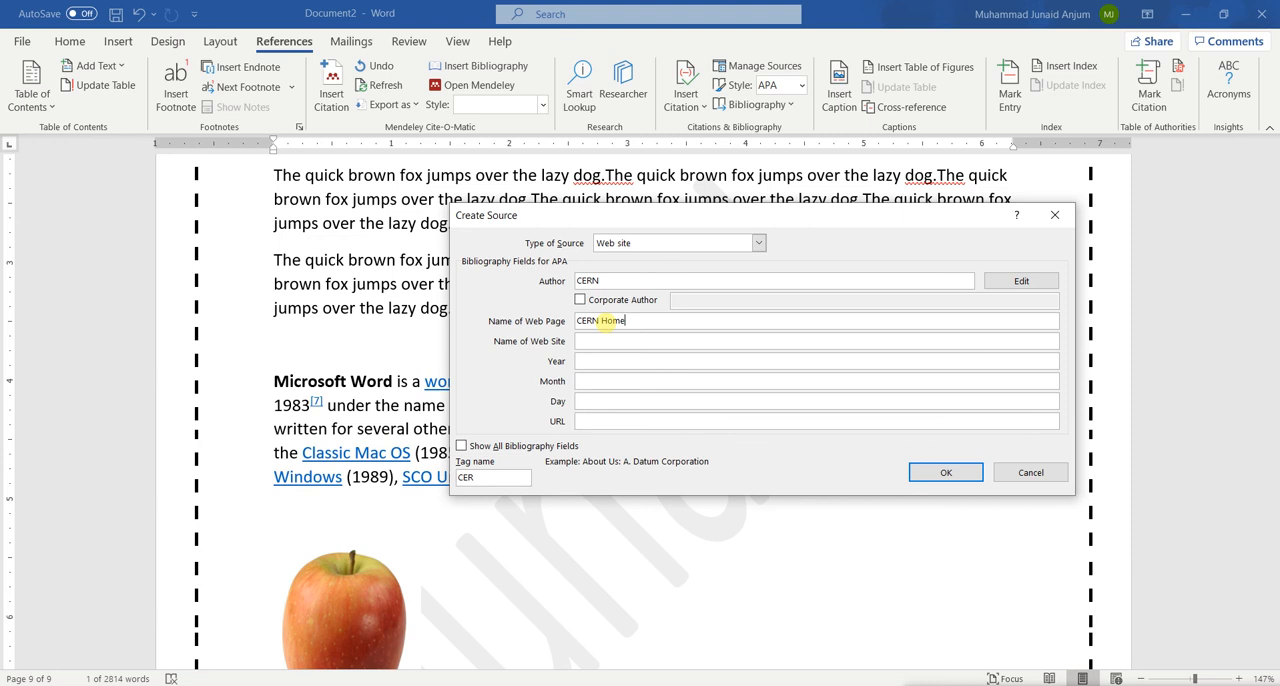
left_click(600, 345)
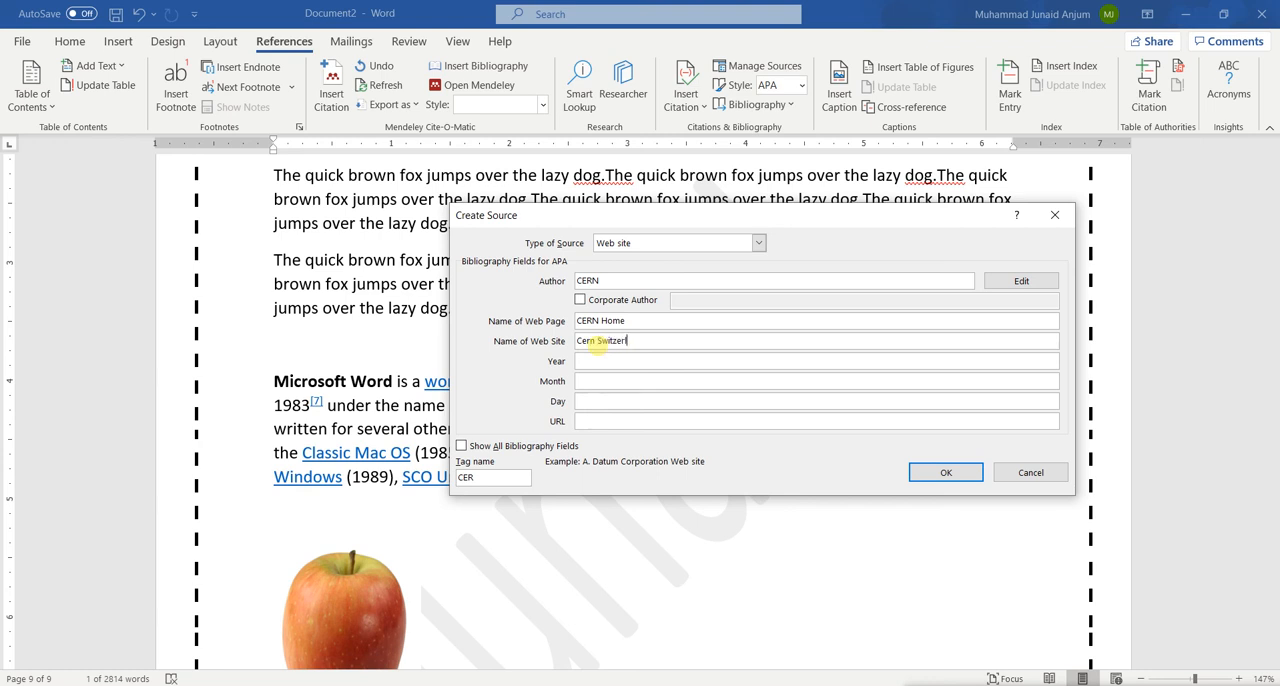
left_click(644, 366)
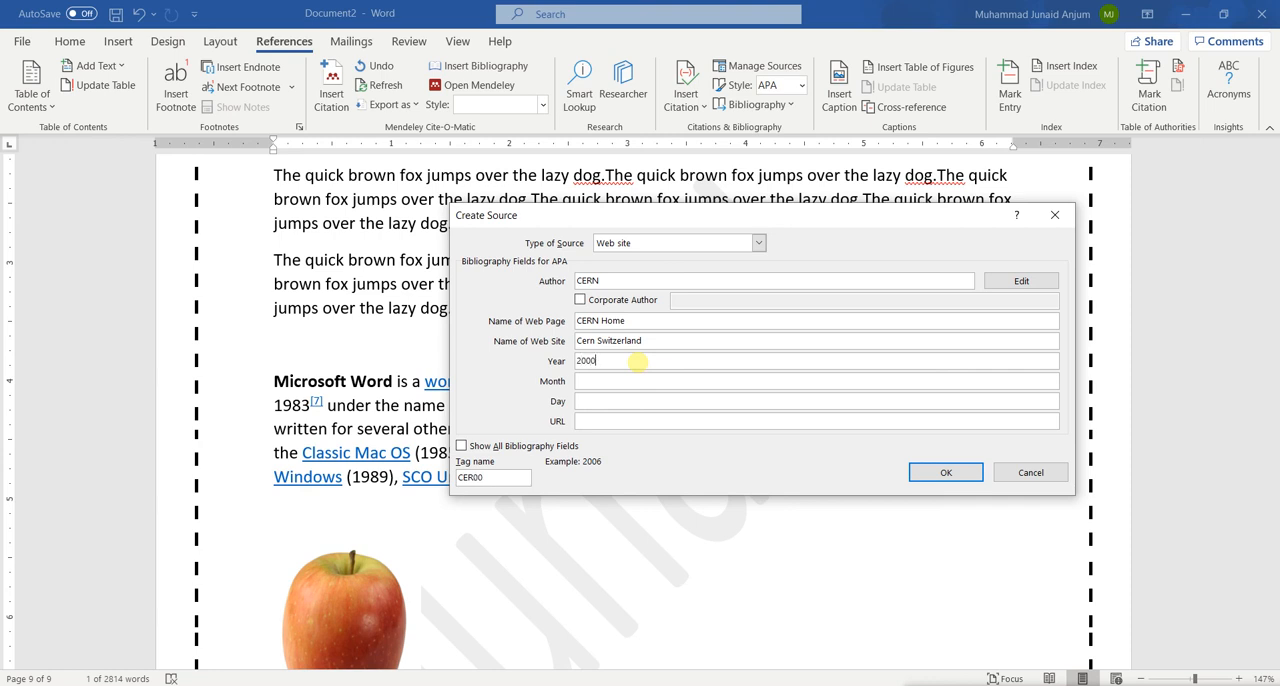
left_click(607, 422)
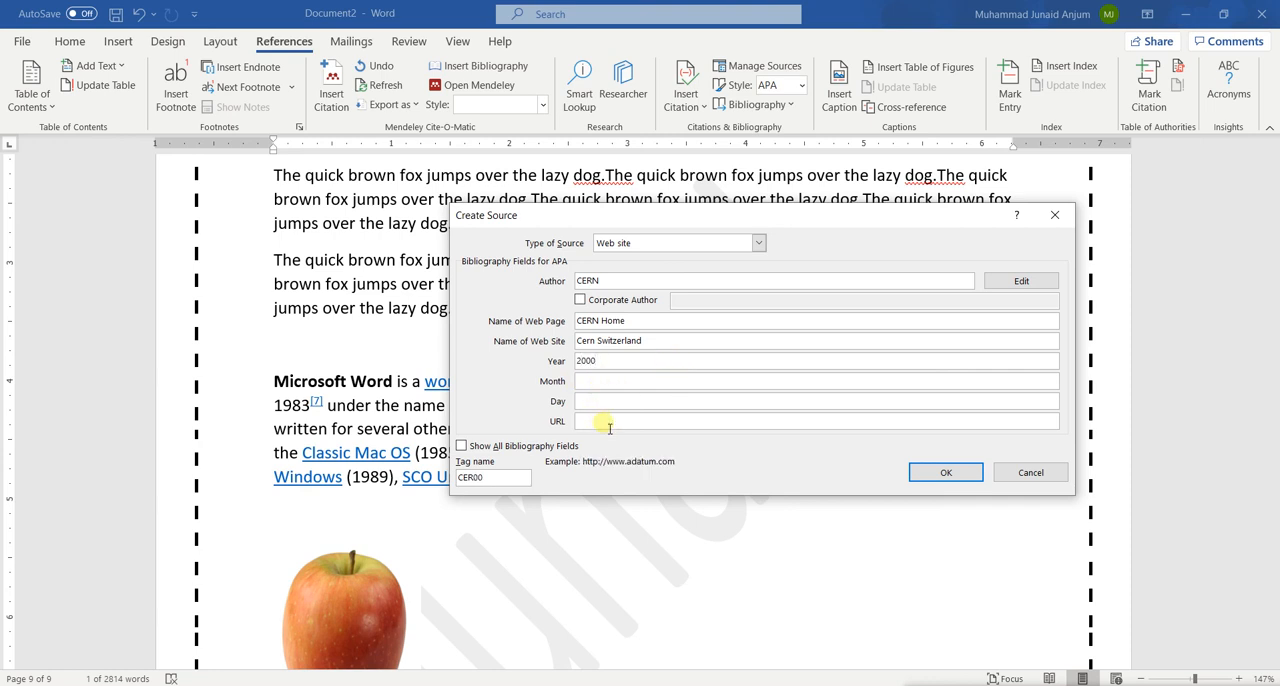
type("https://home.cern.com")
left_click(930, 476)
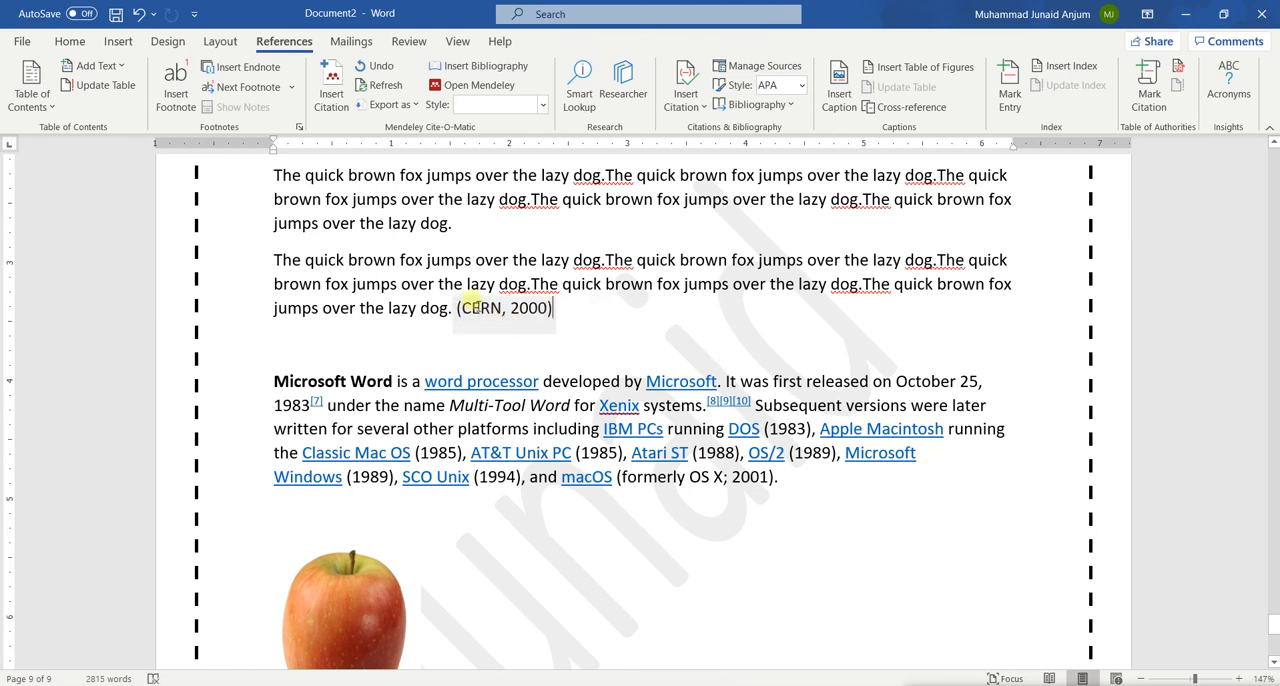
Insert the built-in References bibliography below the apple picture's caption and delete the leftover plain-text line "Figure 3 An Apple"
scroll(562, 357, "down", 8)
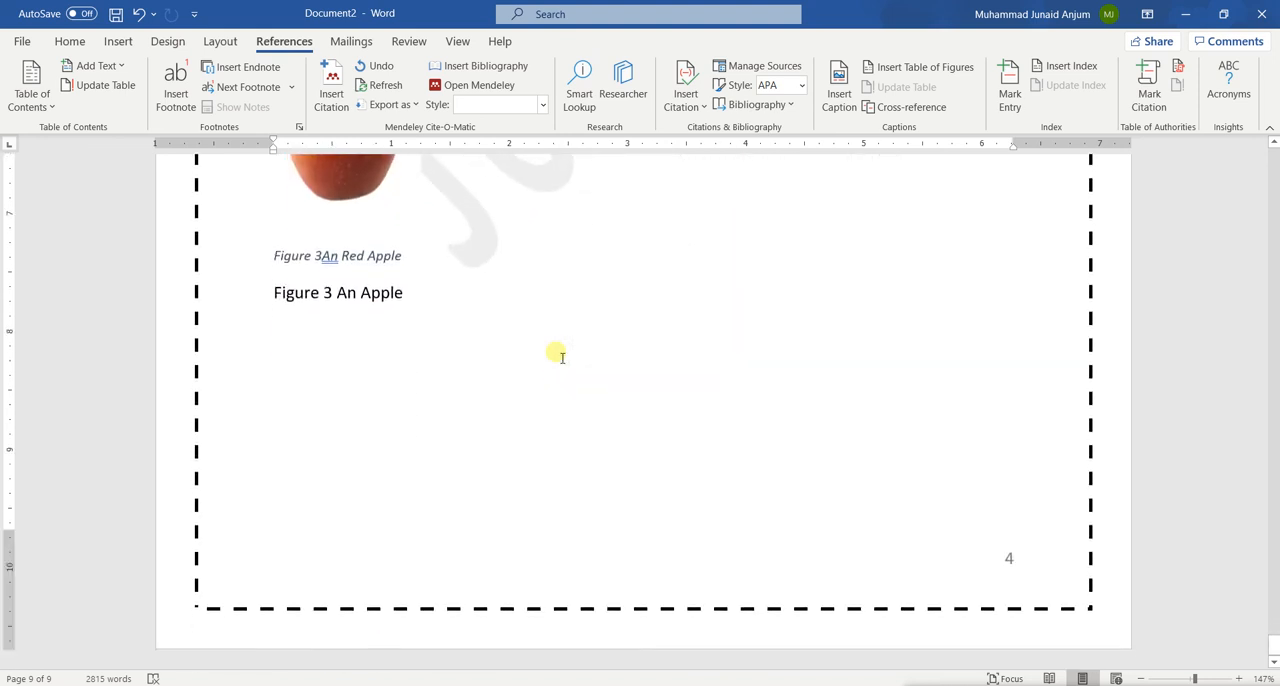
left_click(292, 443)
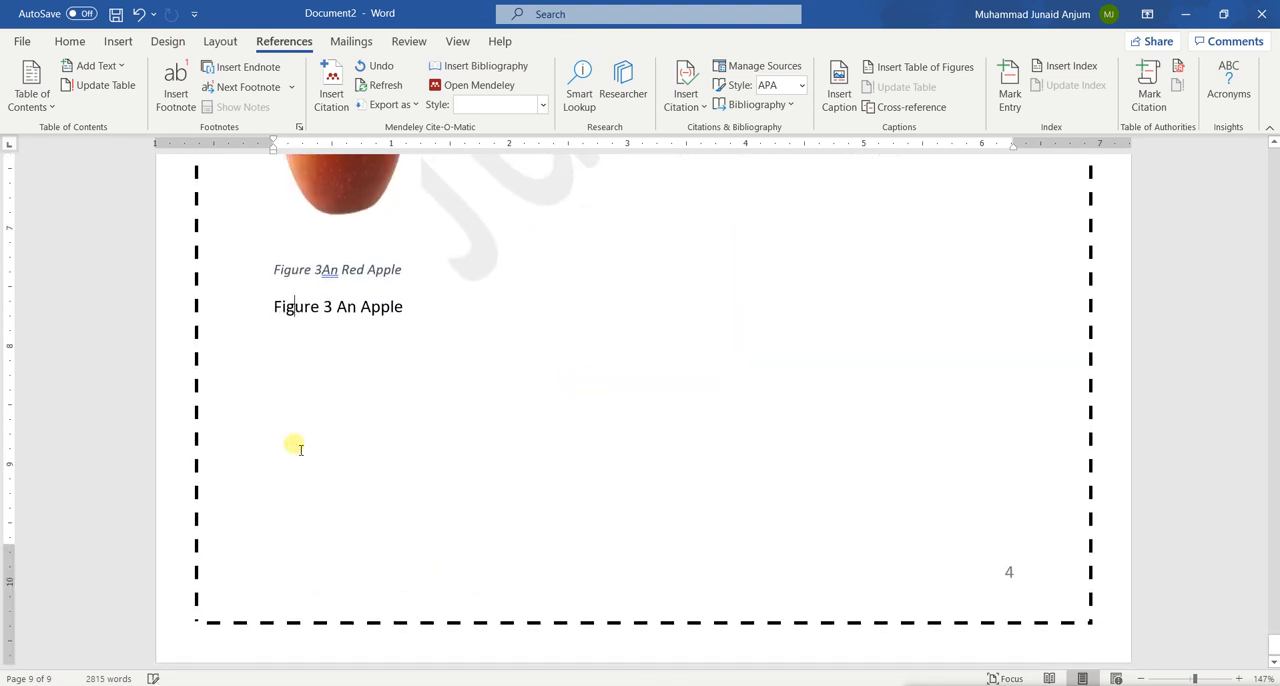
left_click(318, 428)
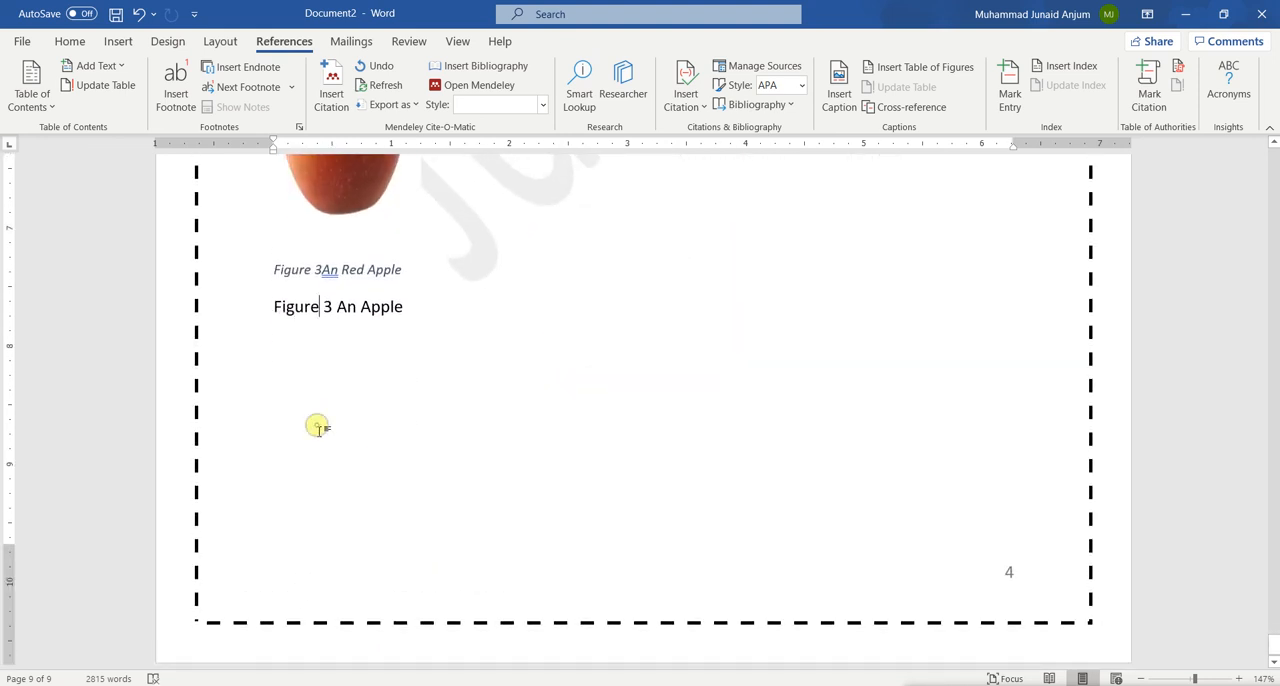
left_click(277, 377)
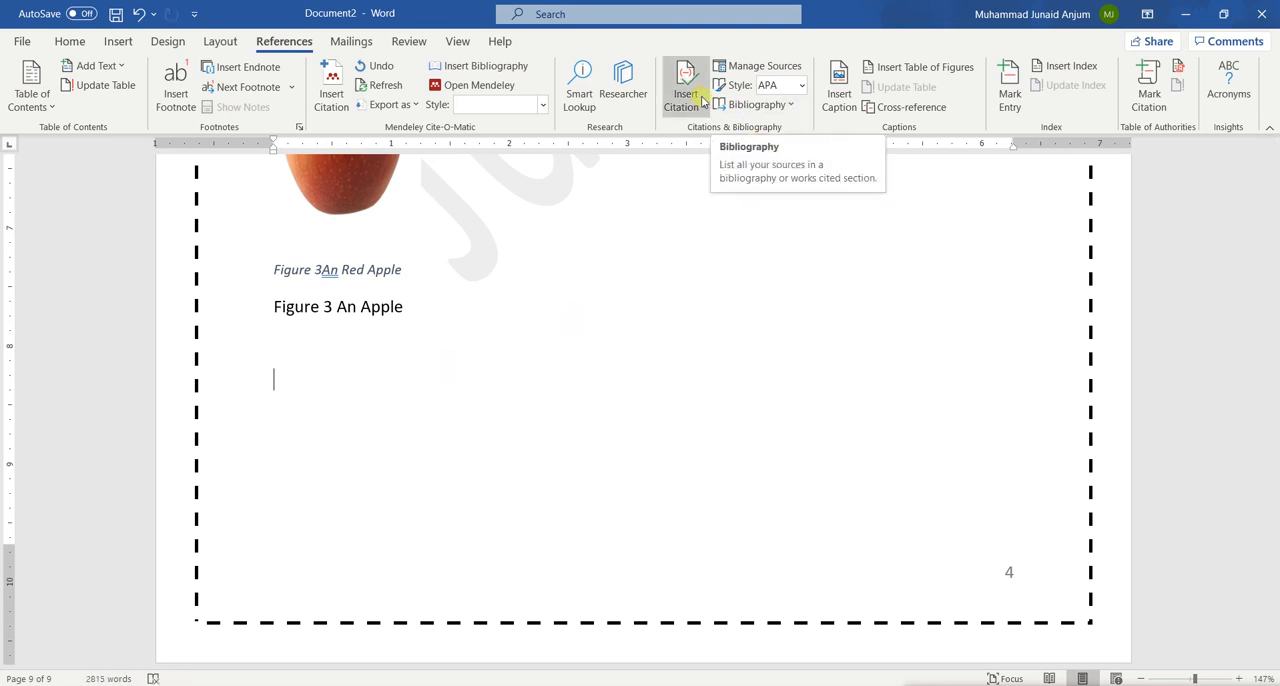
scroll(714, 160, "up", 10)
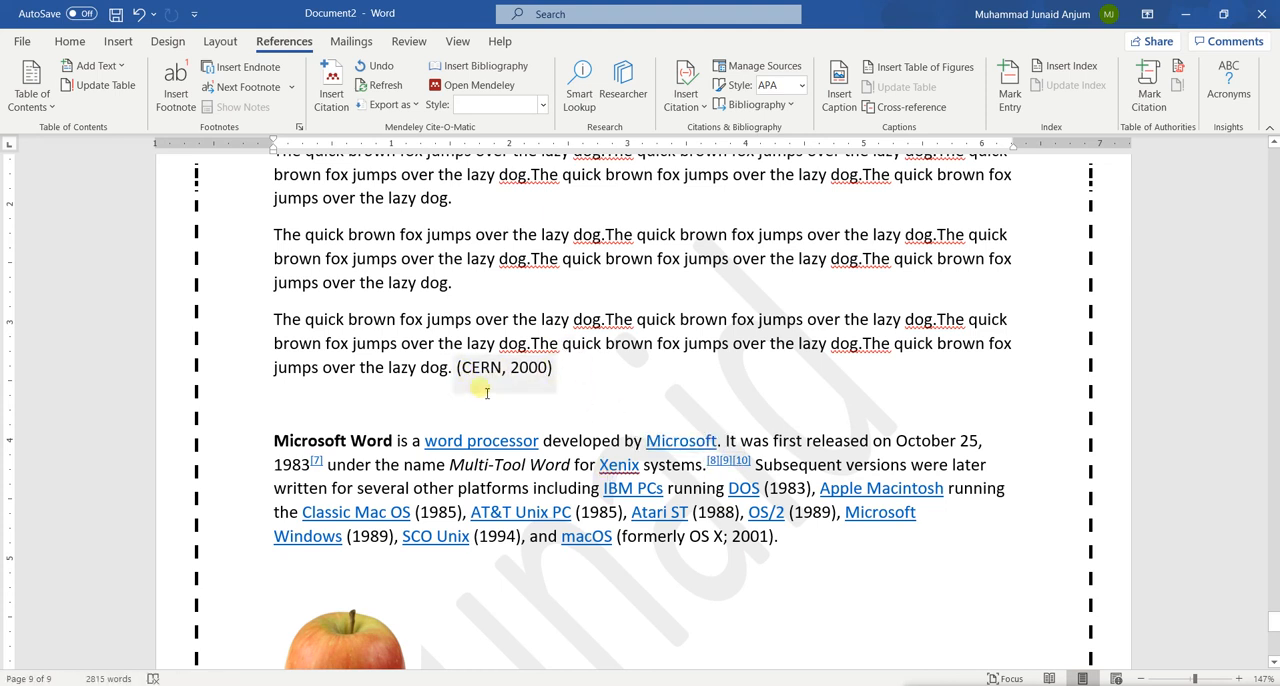
scroll(618, 484, "down", 5)
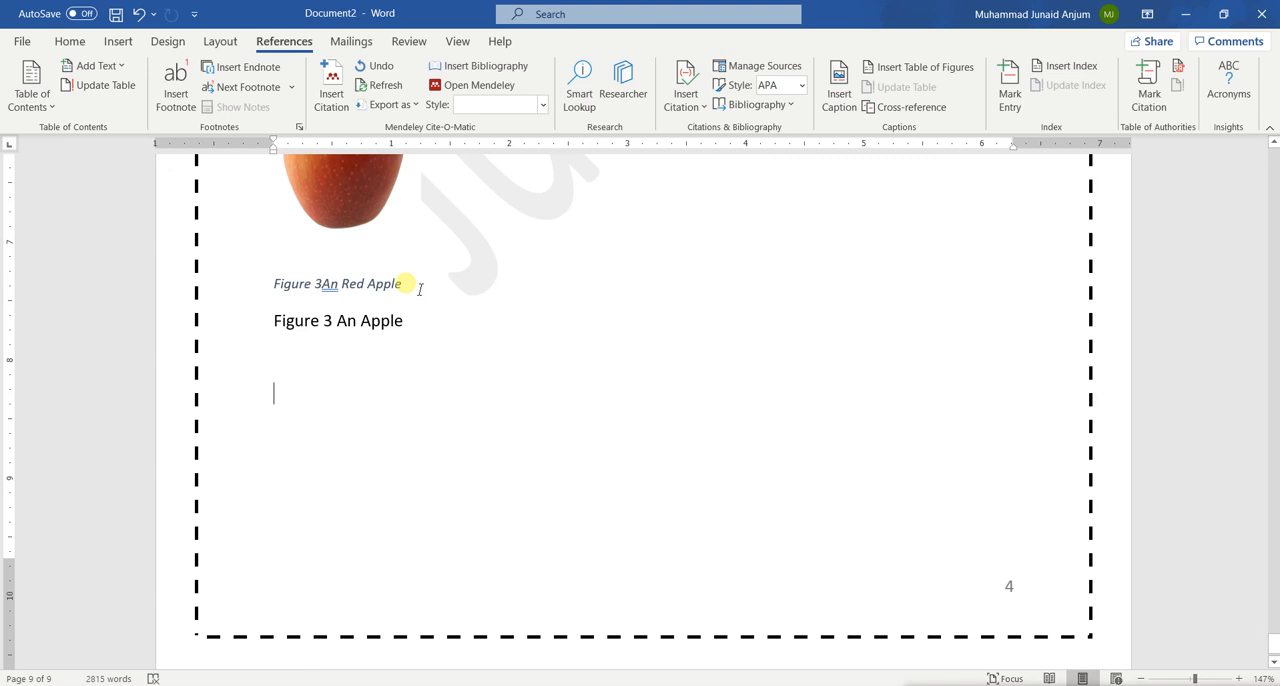
left_click(786, 107)
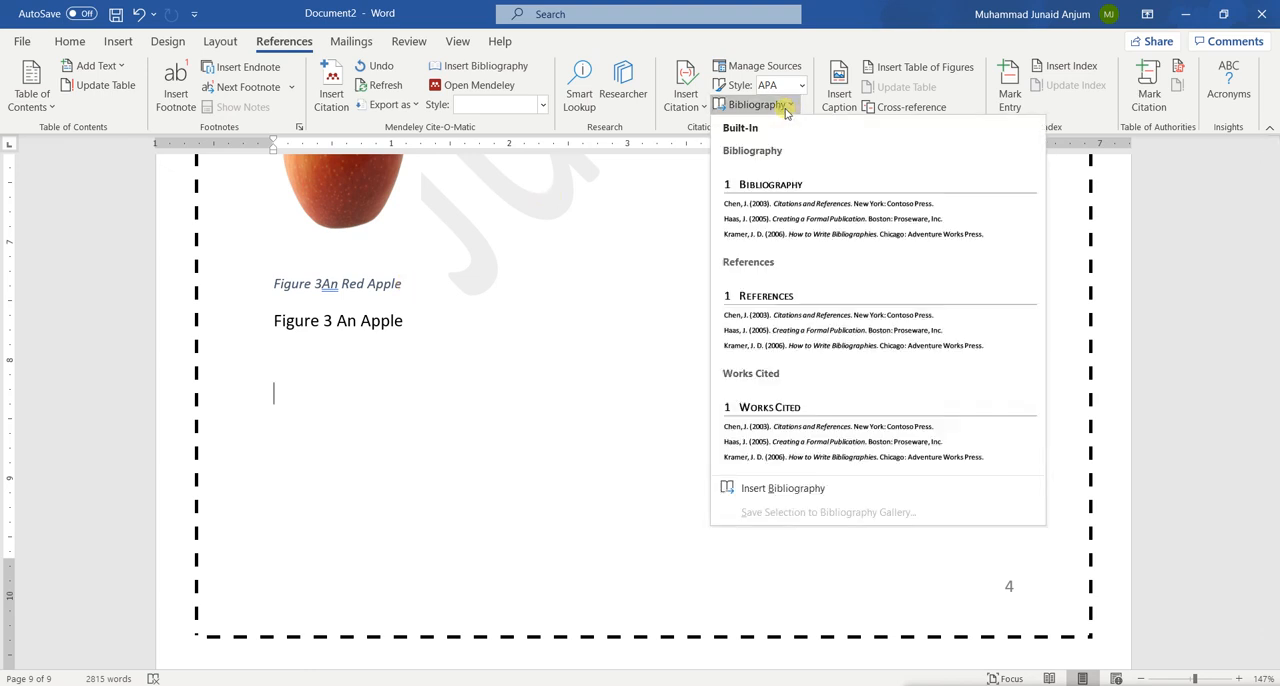
left_click(535, 290)
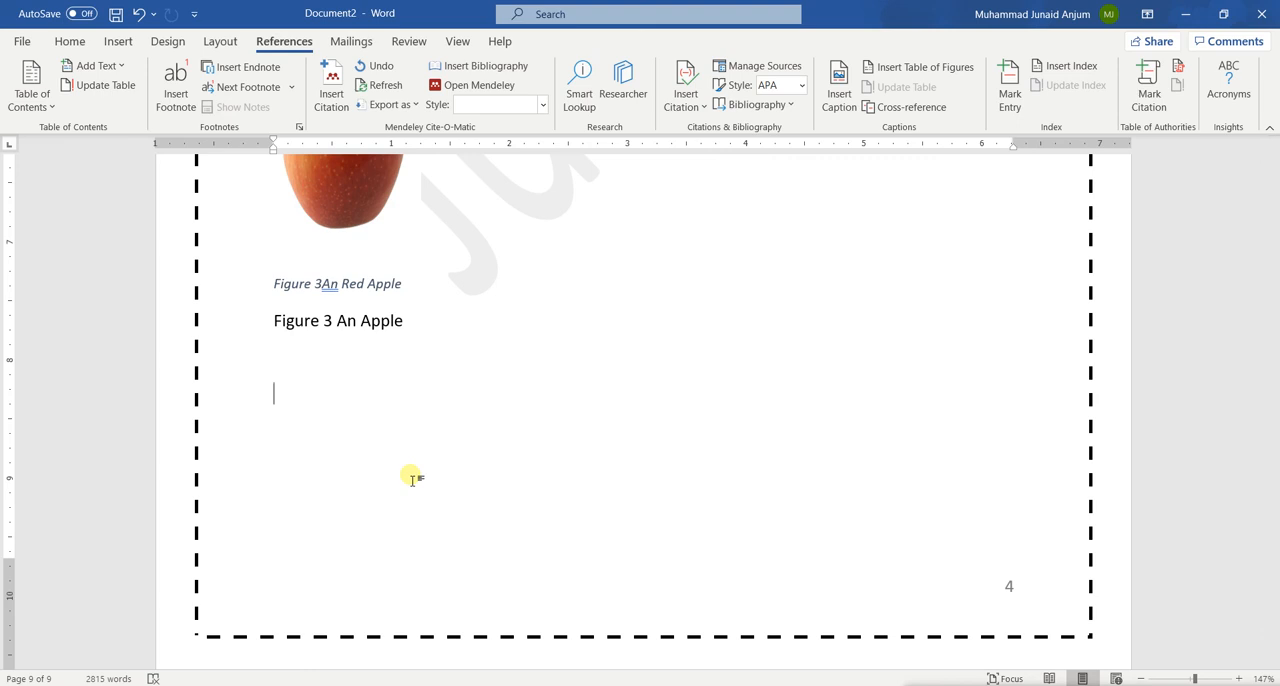
left_click(788, 106)
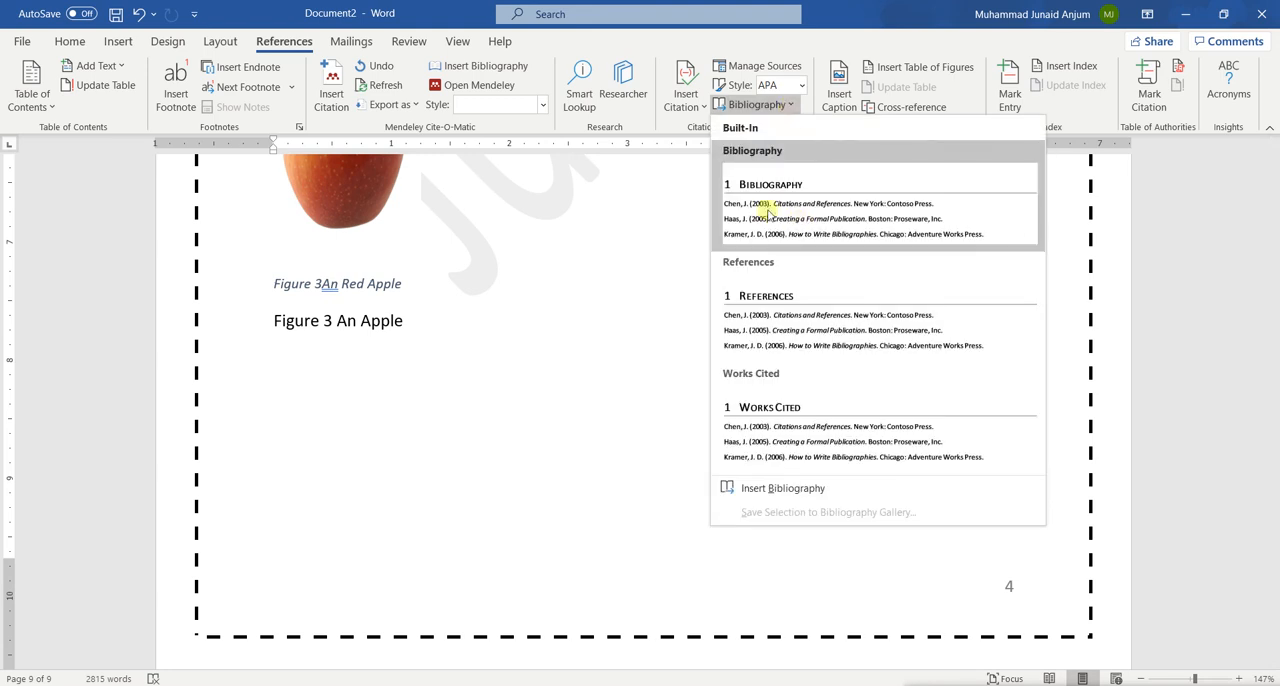
left_click(787, 318)
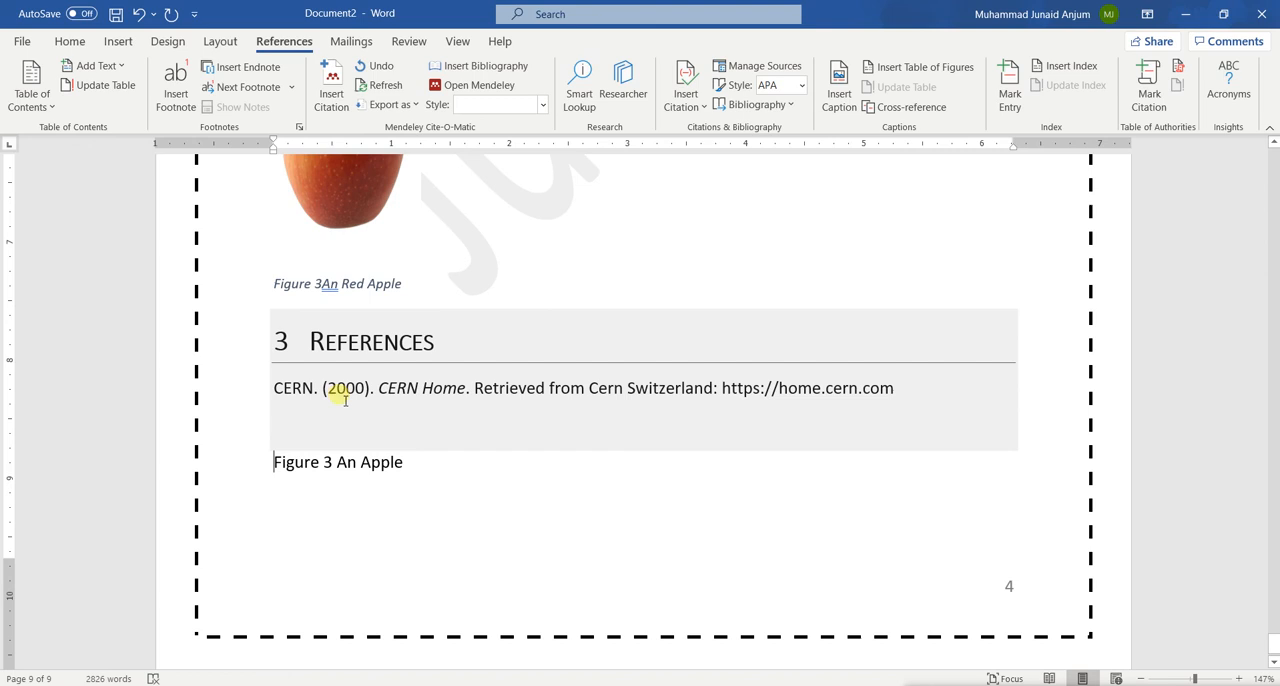
left_click_drag(418, 478, 270, 462)
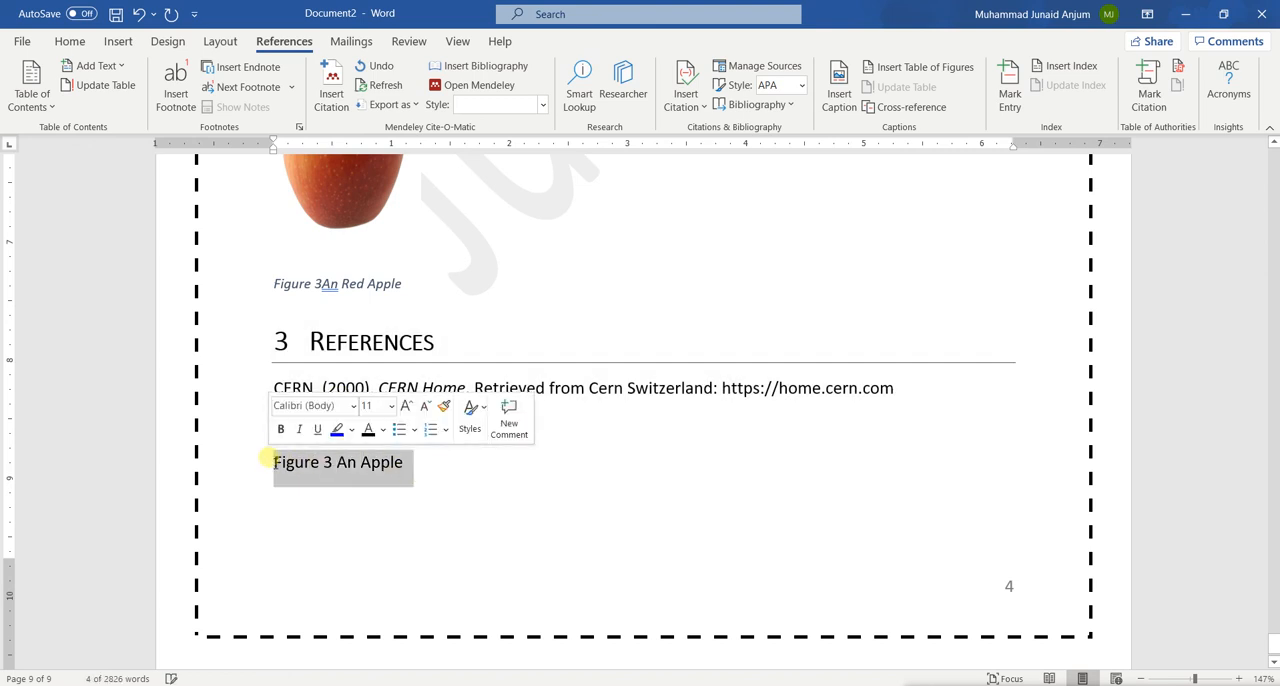
key("BackSpace")
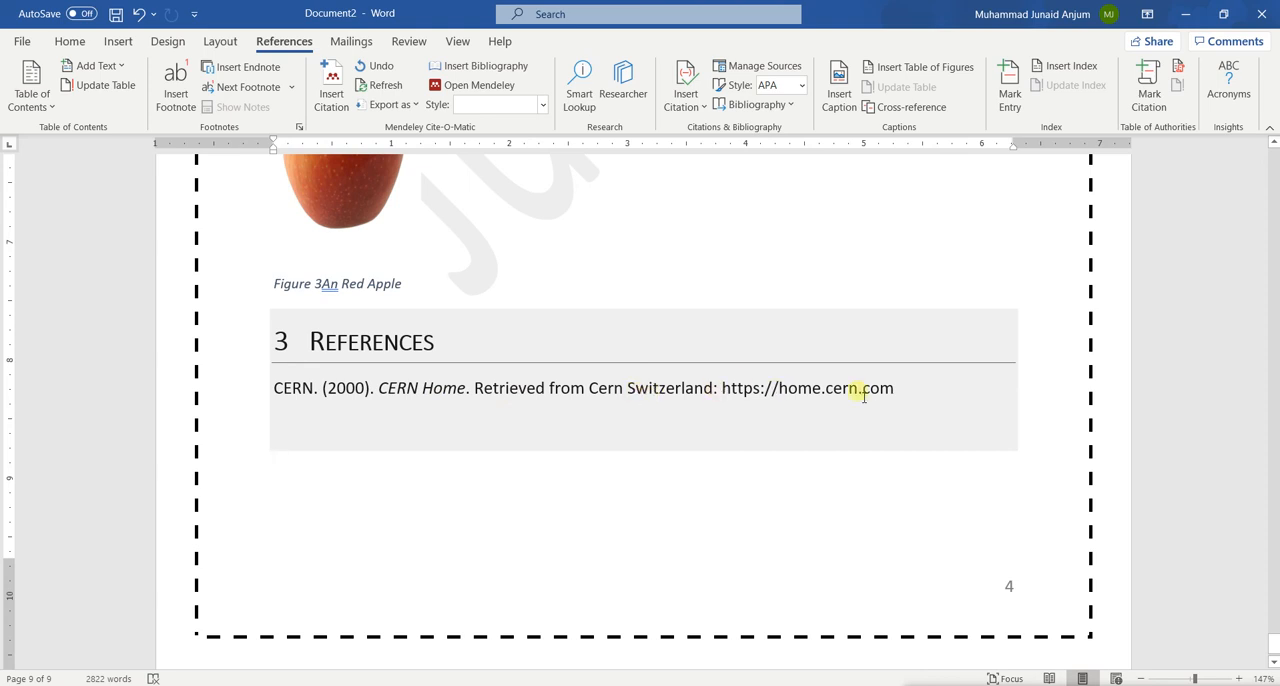
Compare the in-text CERN citation above the Microsoft Word paragraph with its entry in the References list below the apple picture
scroll(862, 395, "up", 10)
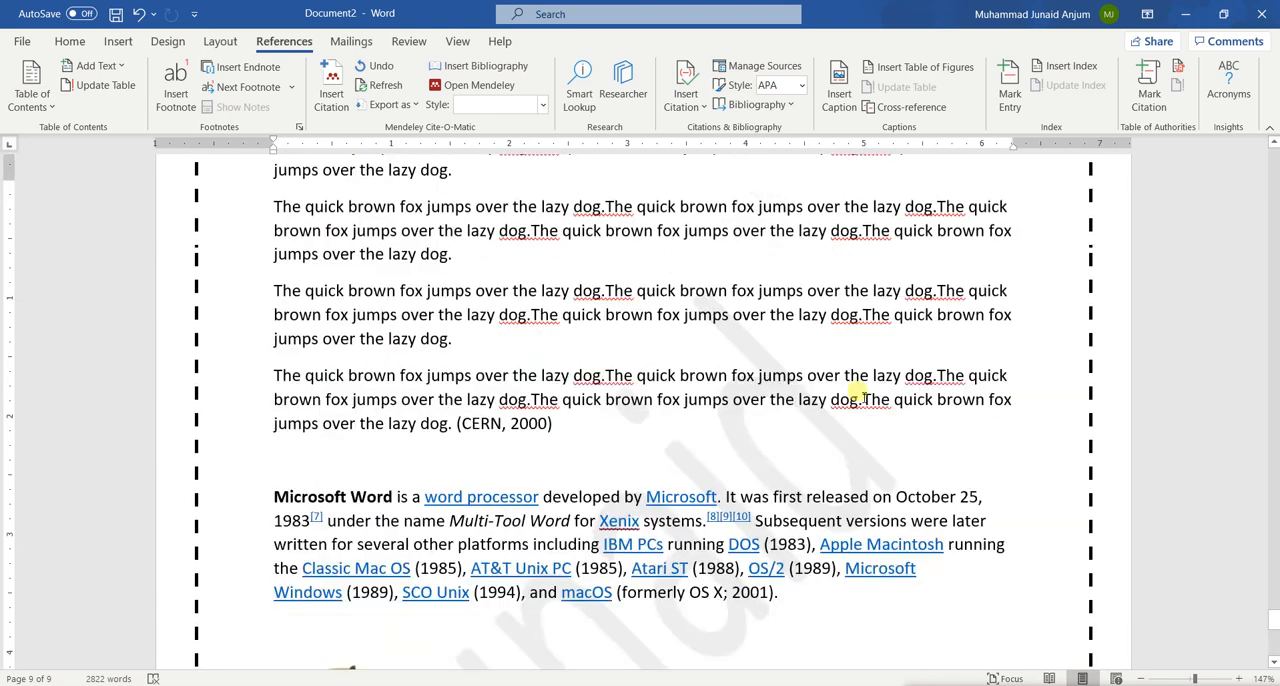
scroll(862, 395, "down", 5)
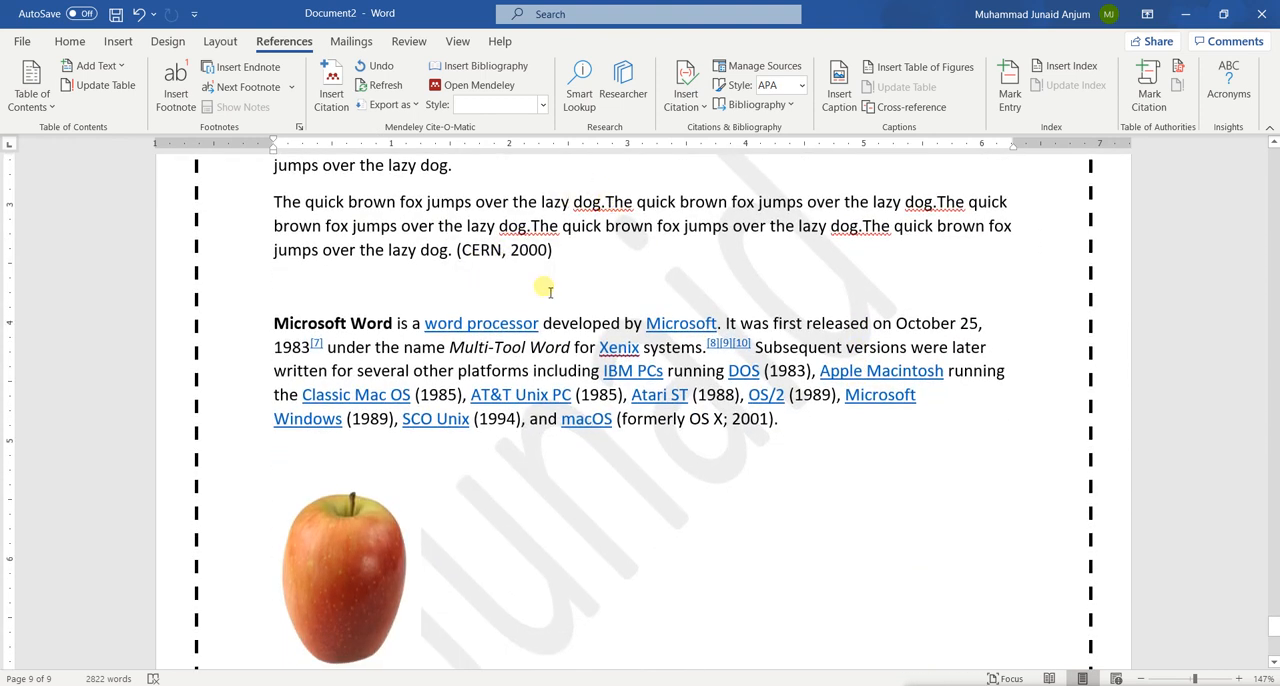
scroll(534, 286, "down", 2)
scroll(548, 290, "up", 3)
scroll(552, 290, "down", 5)
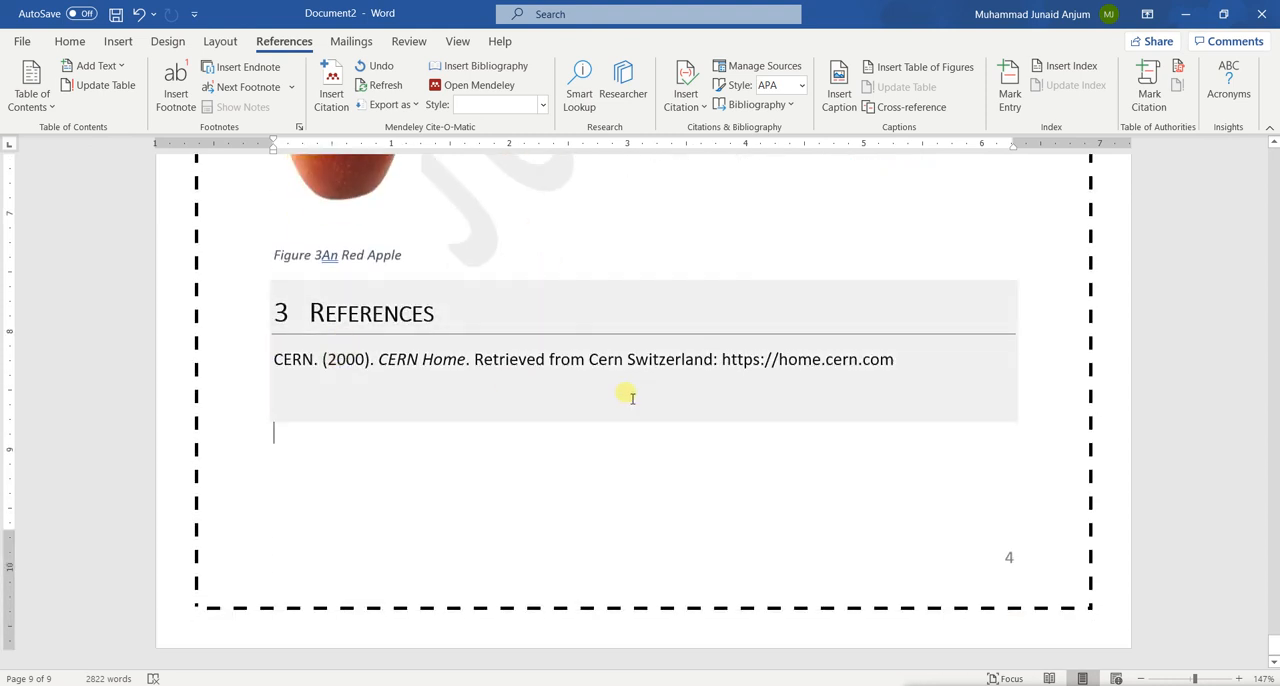
scroll(630, 396, "up", 6)
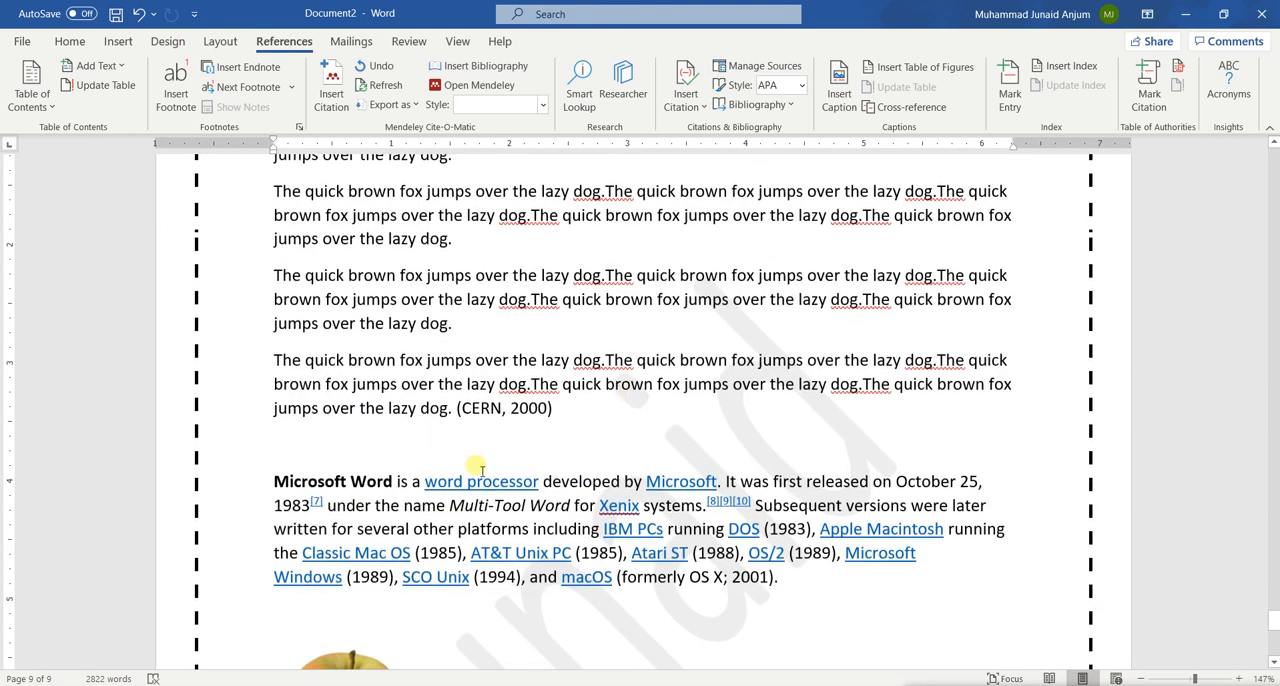
Select the final word "dog" in the paragraph before the CERN-cited one and start a new citation source of type Film for it
scroll(505, 455, "up", 1)
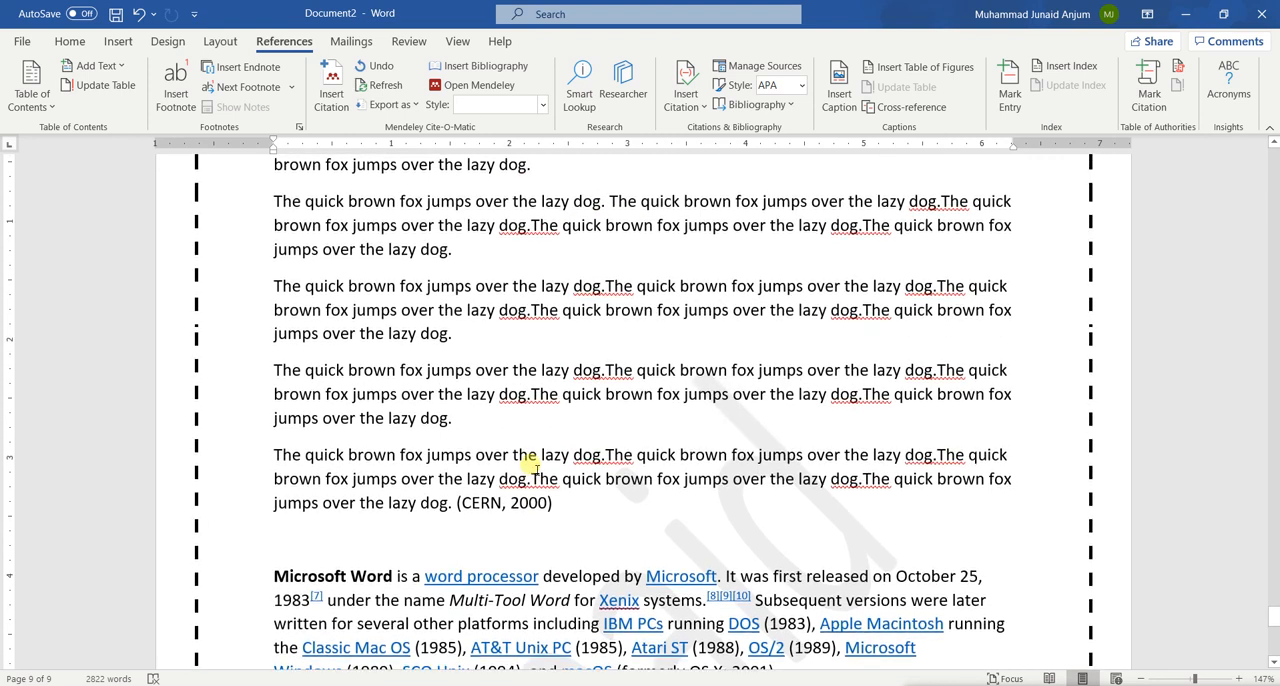
double_click(446, 420)
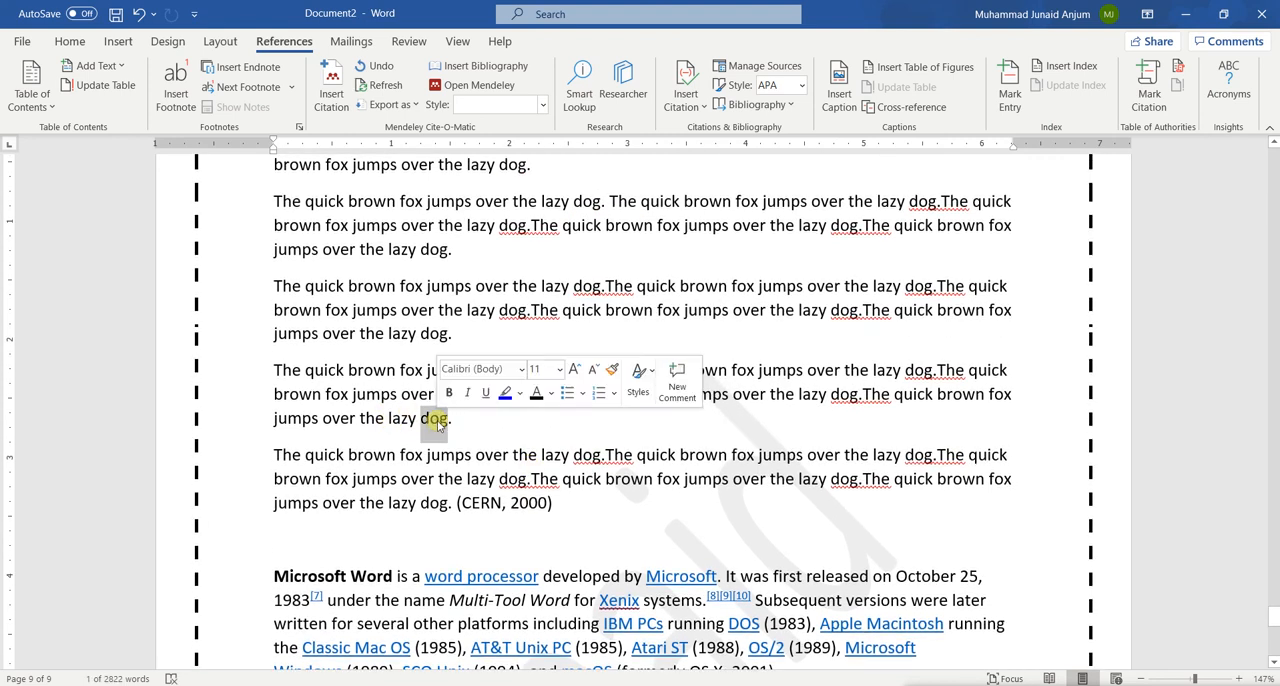
left_click(685, 100)
left_click(735, 181)
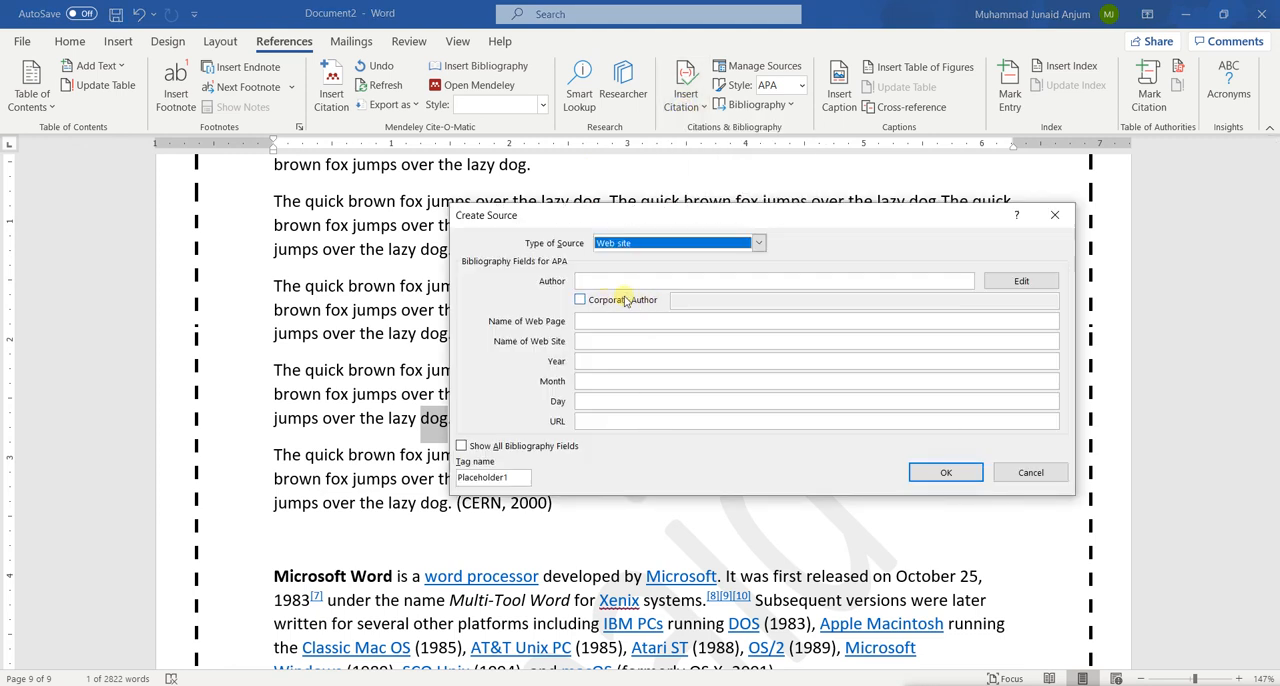
left_click(627, 243)
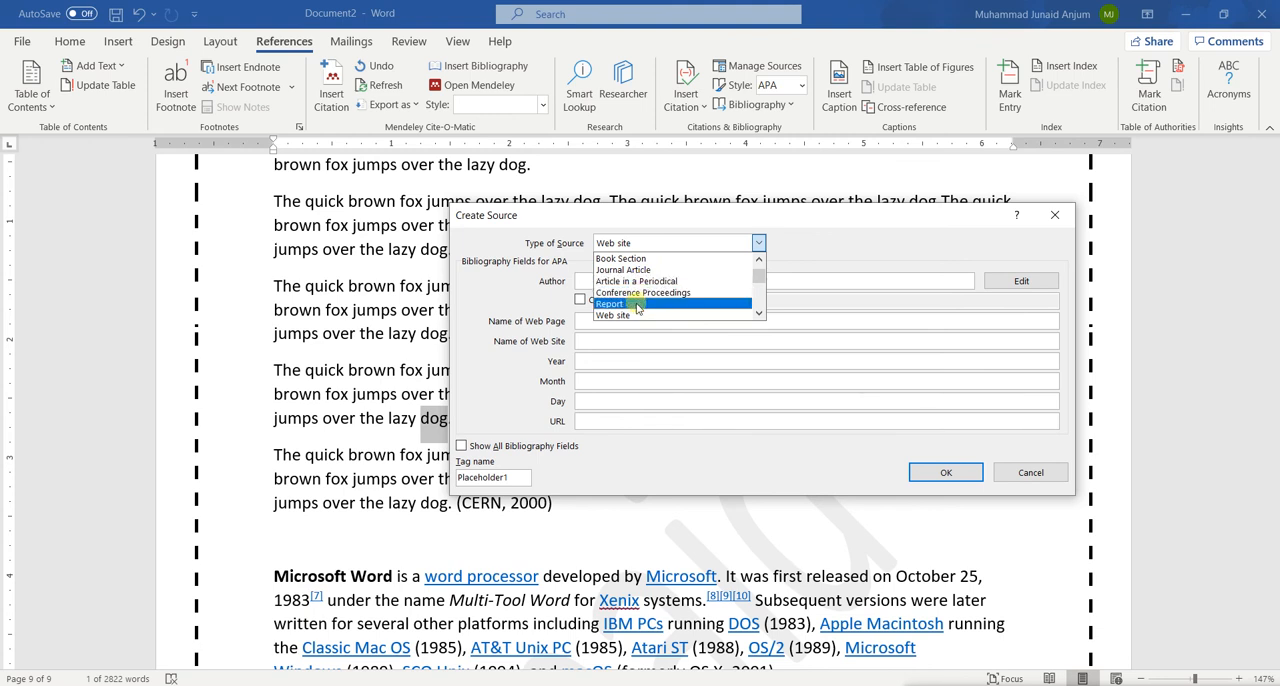
left_click(763, 295)
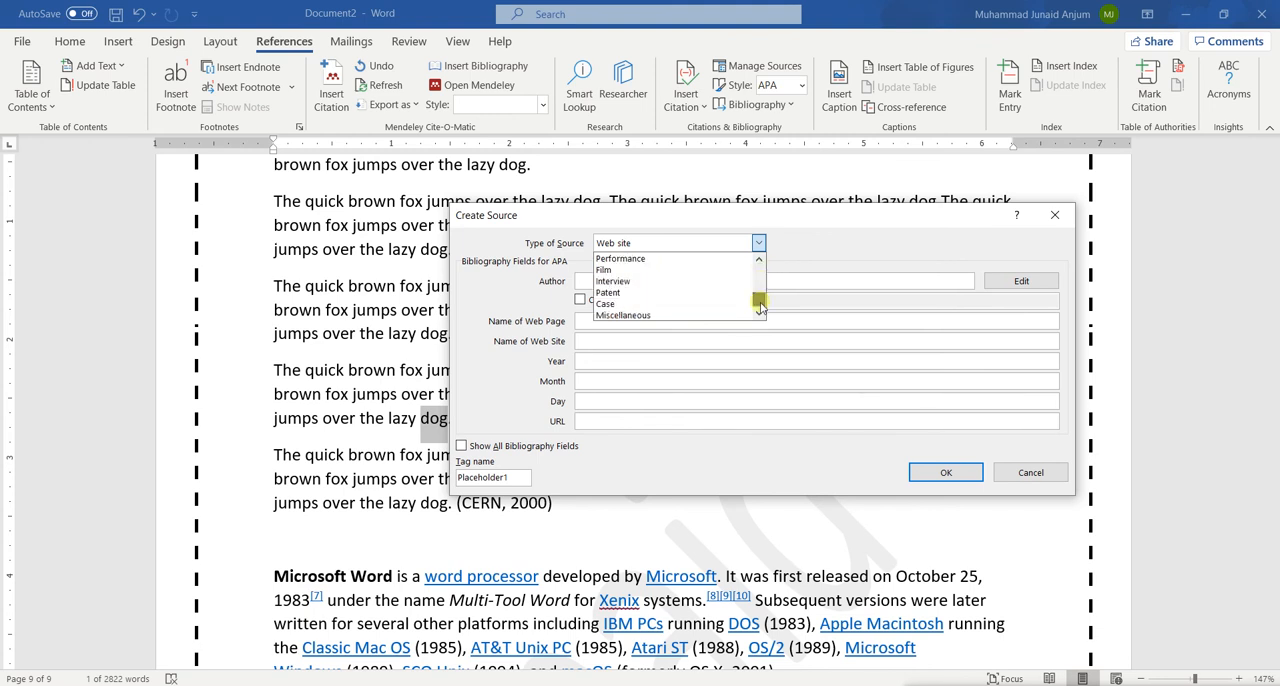
left_click(628, 270)
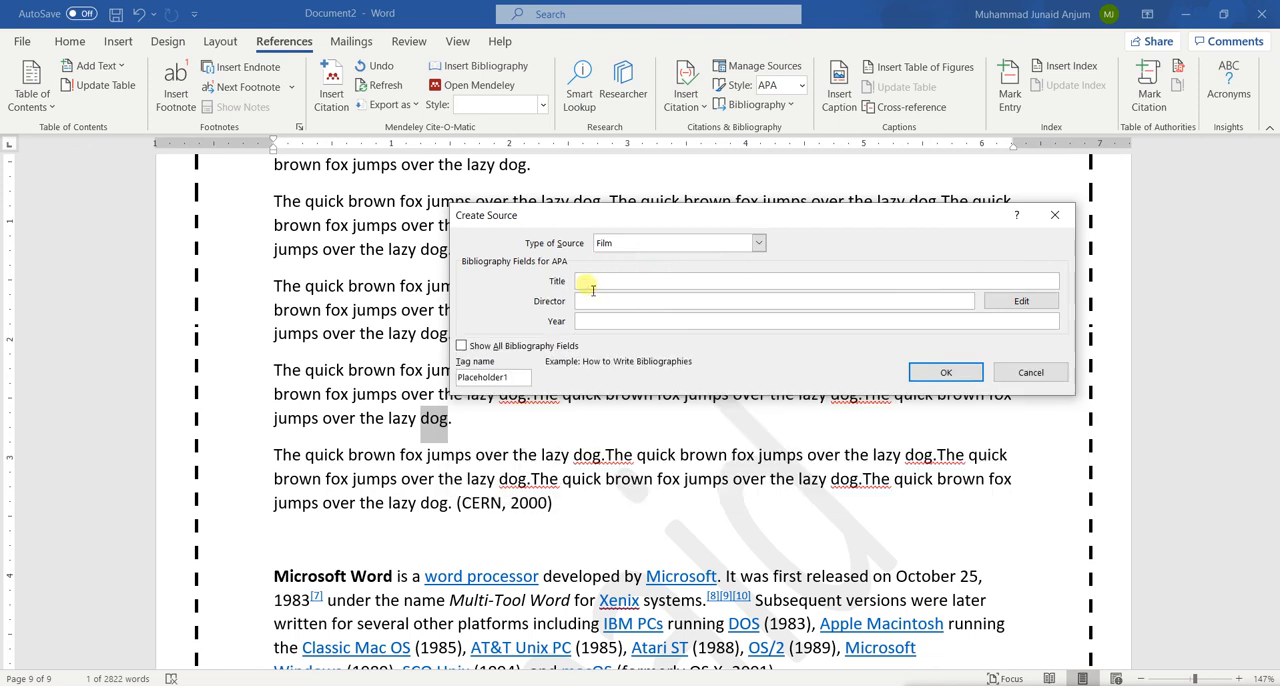
Create the film source with title "Snow Dogs" and year 1998, leaving the director empty
type("Snow Dogs")
left_click(643, 303)
left_click(644, 321)
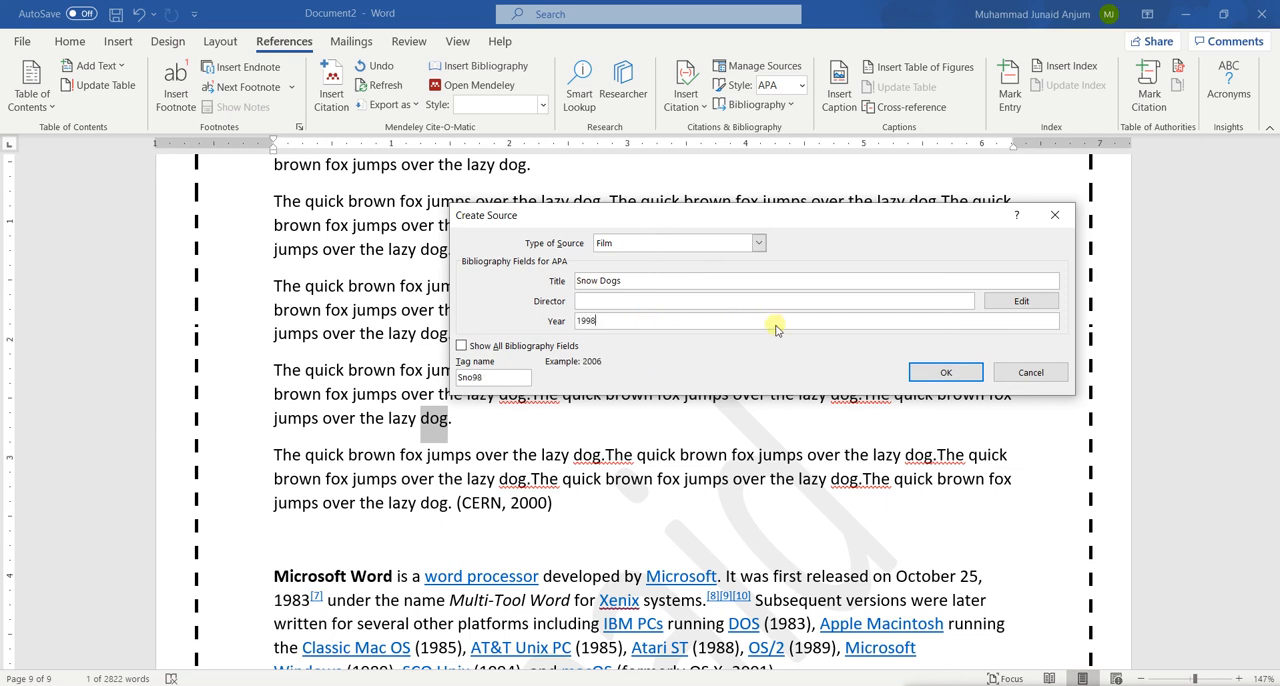
left_click(922, 374)
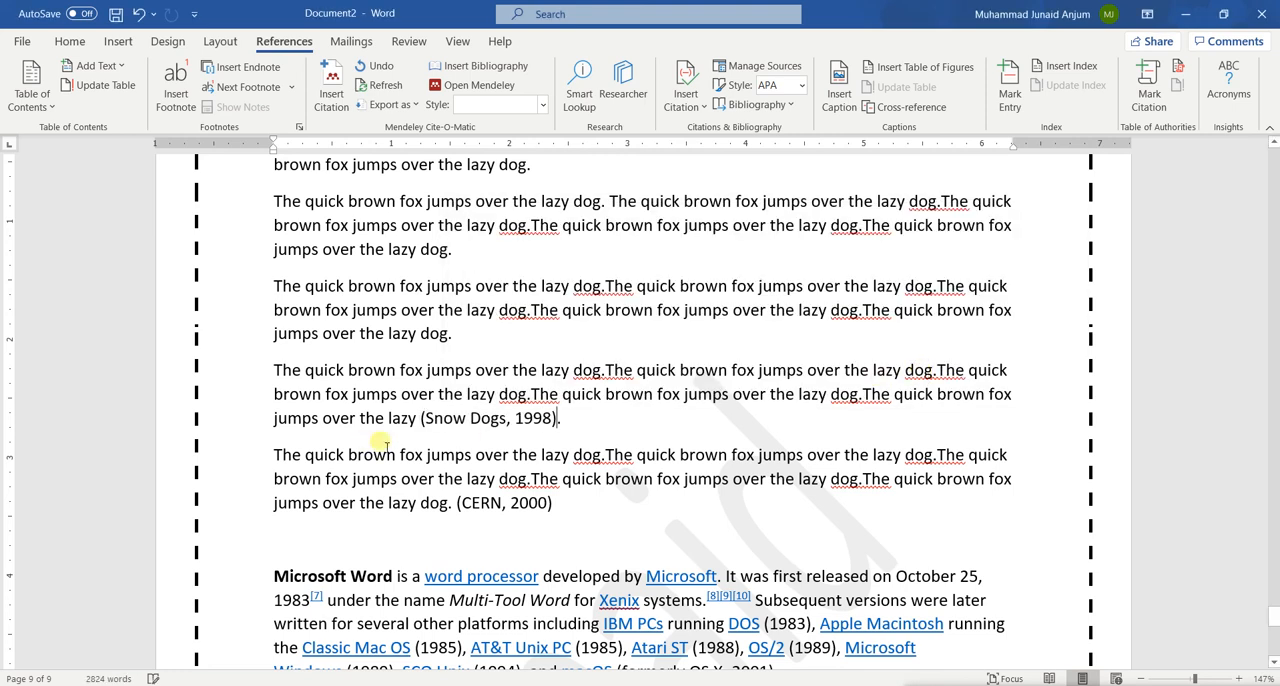
Update the citations and bibliography in the References section below the apple picture's caption
scroll(555, 440, "down", 10)
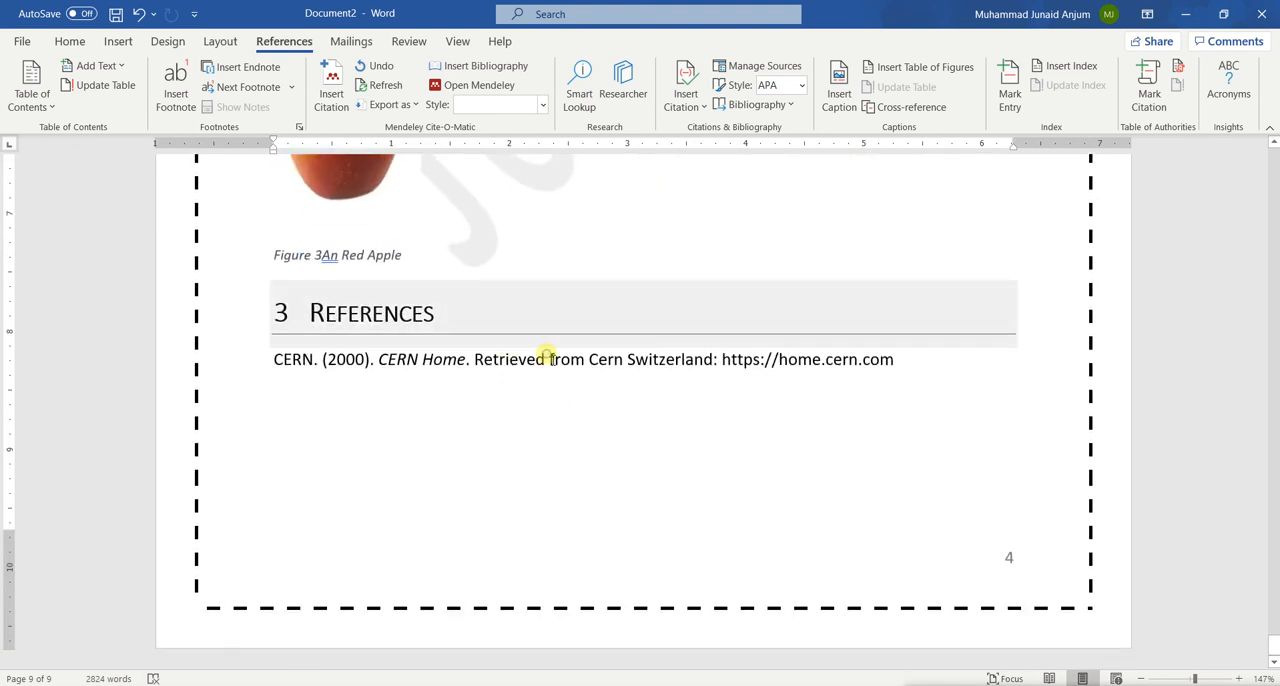
left_click(546, 359)
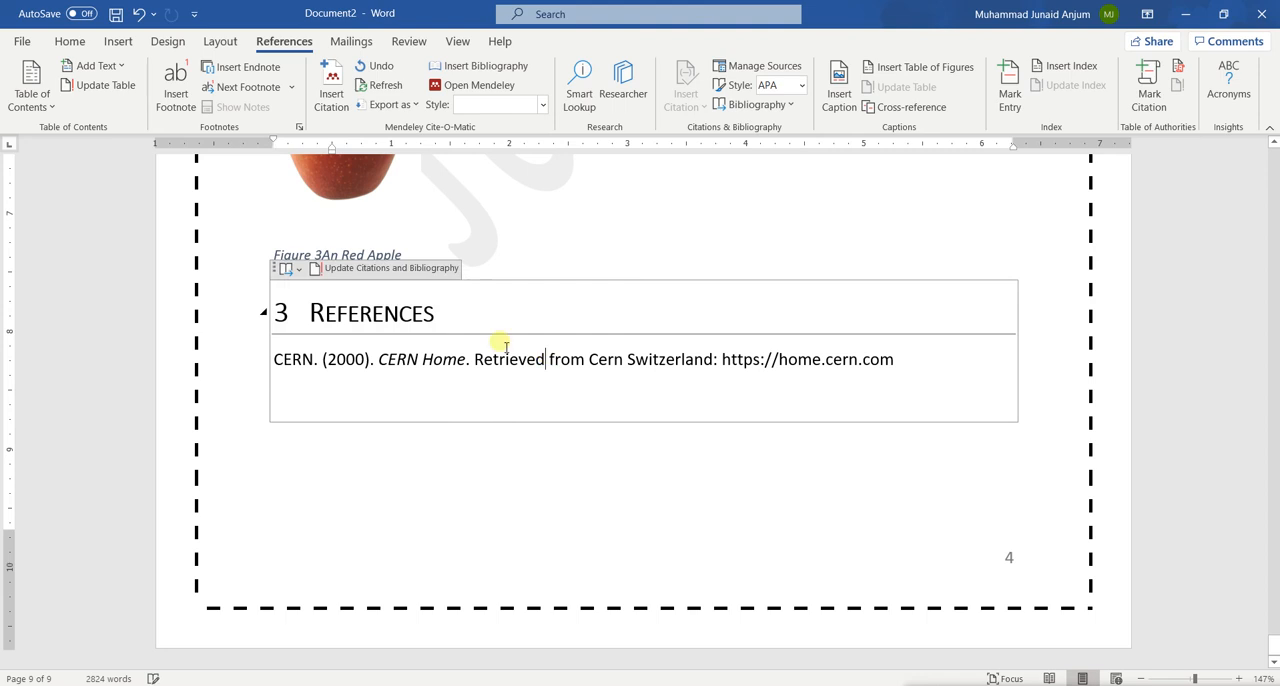
left_click(363, 270)
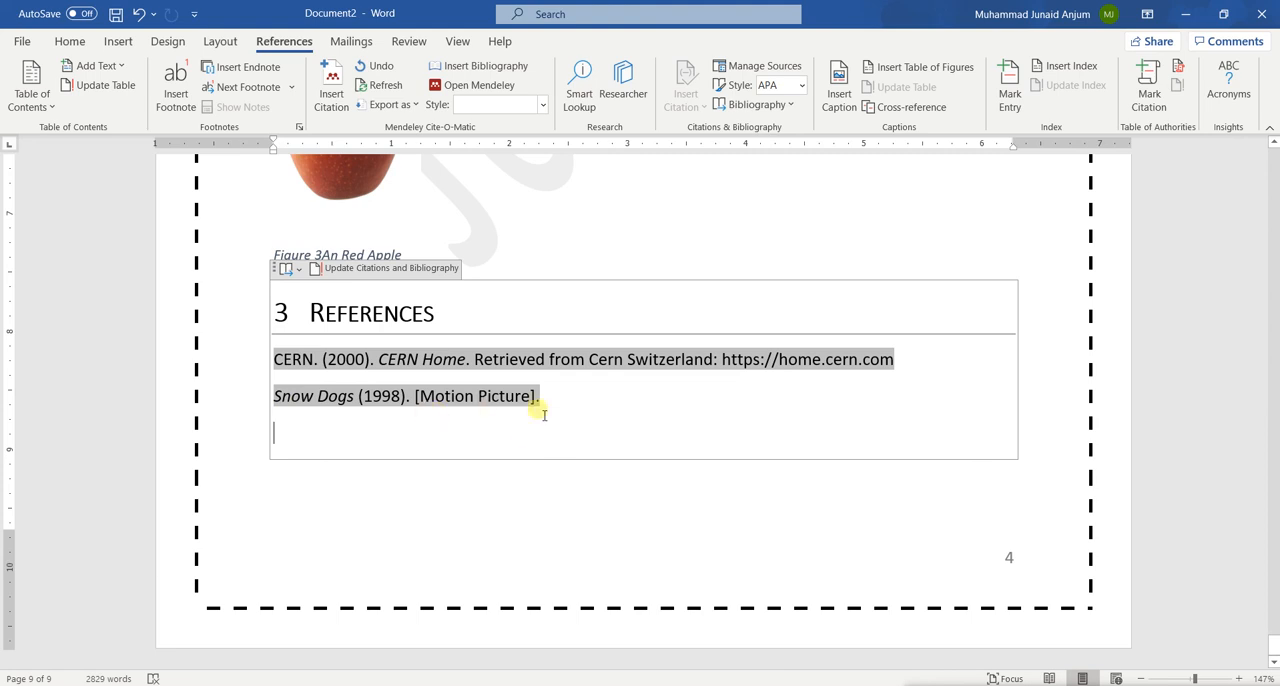
Examine the in-text Snow Dogs and CERN citations on the last page against the entries in the References list
scroll(544, 414, "up", 12)
scroll(542, 412, "down", 3)
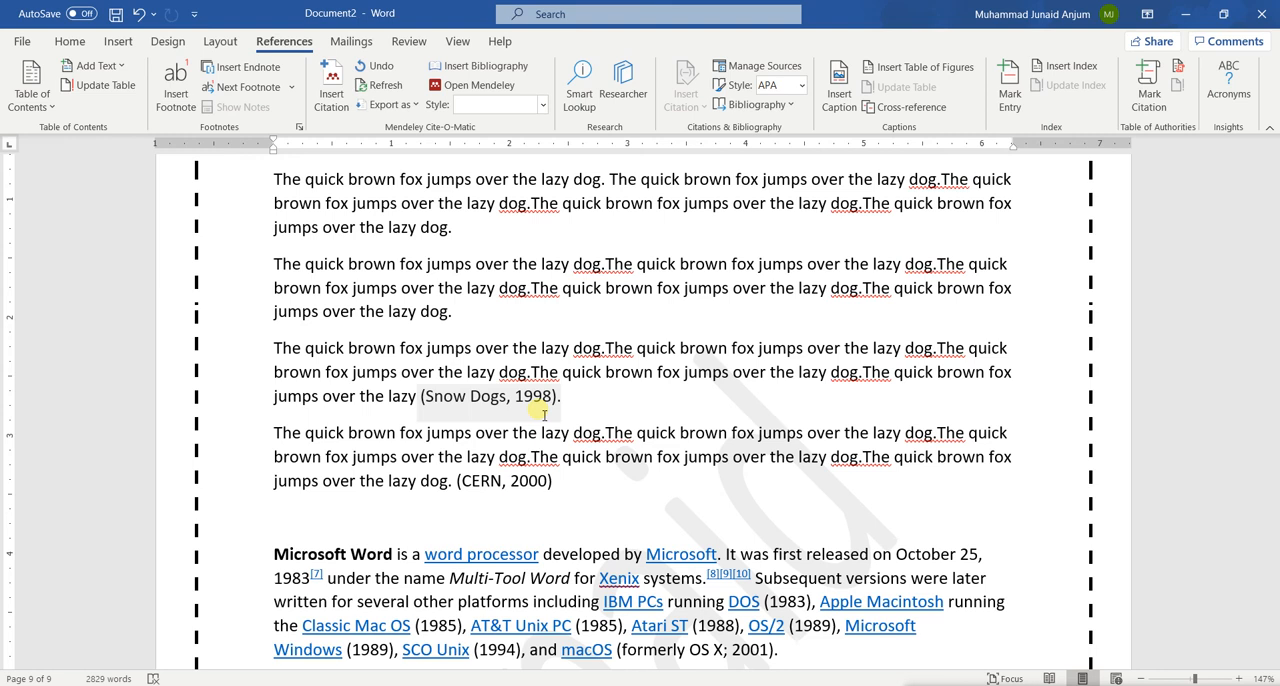
scroll(544, 414, "down", 1)
scroll(540, 412, "up", 2)
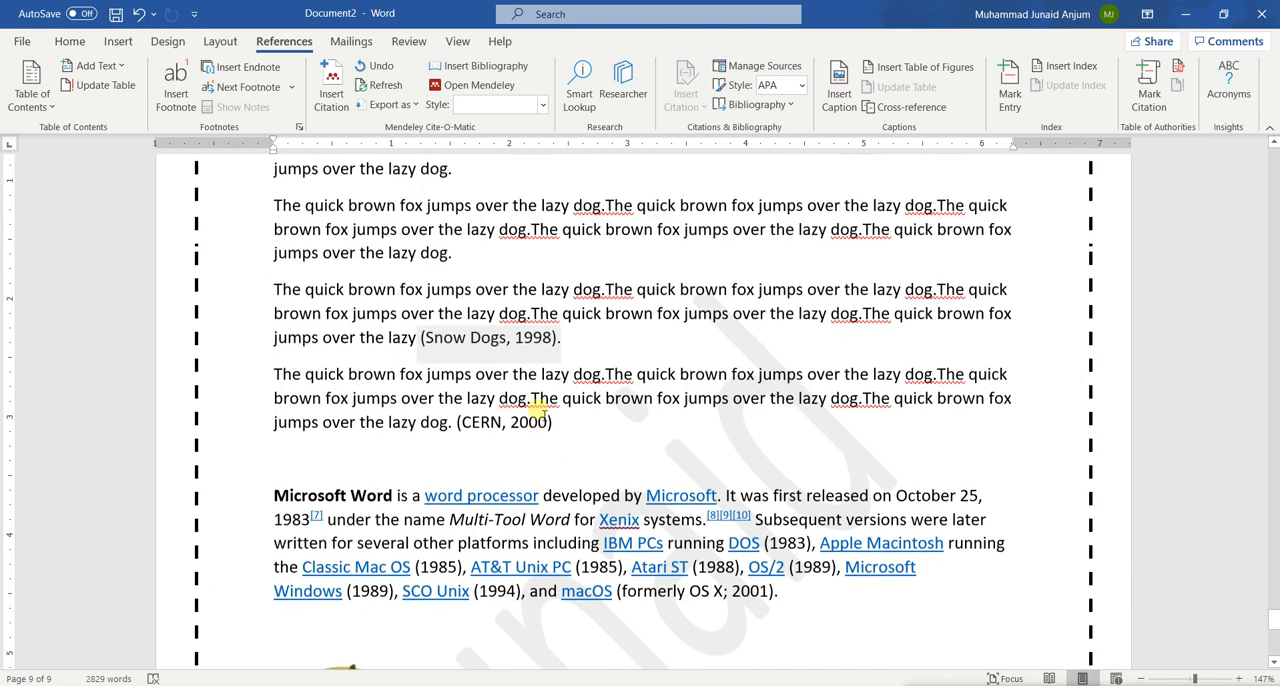
scroll(535, 411, "down", 1)
scroll(542, 412, "up", 3)
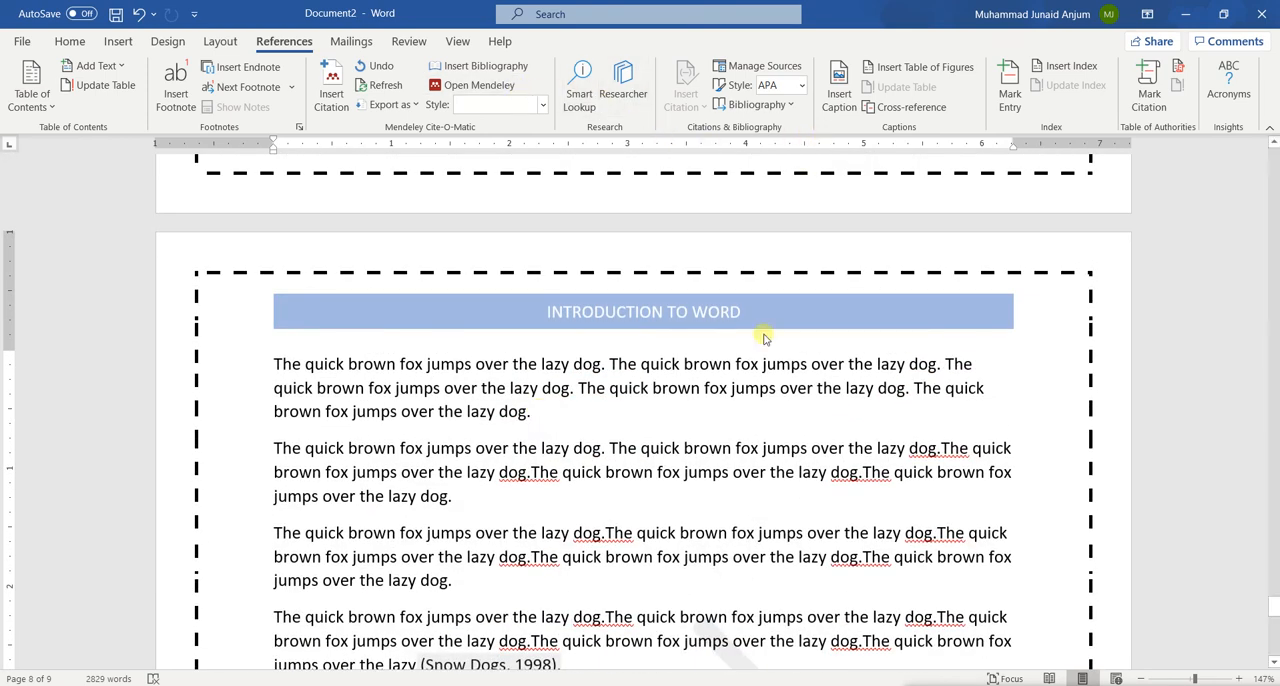
scroll(763, 334, "down", 6)
scroll(763, 336, "down", 4)
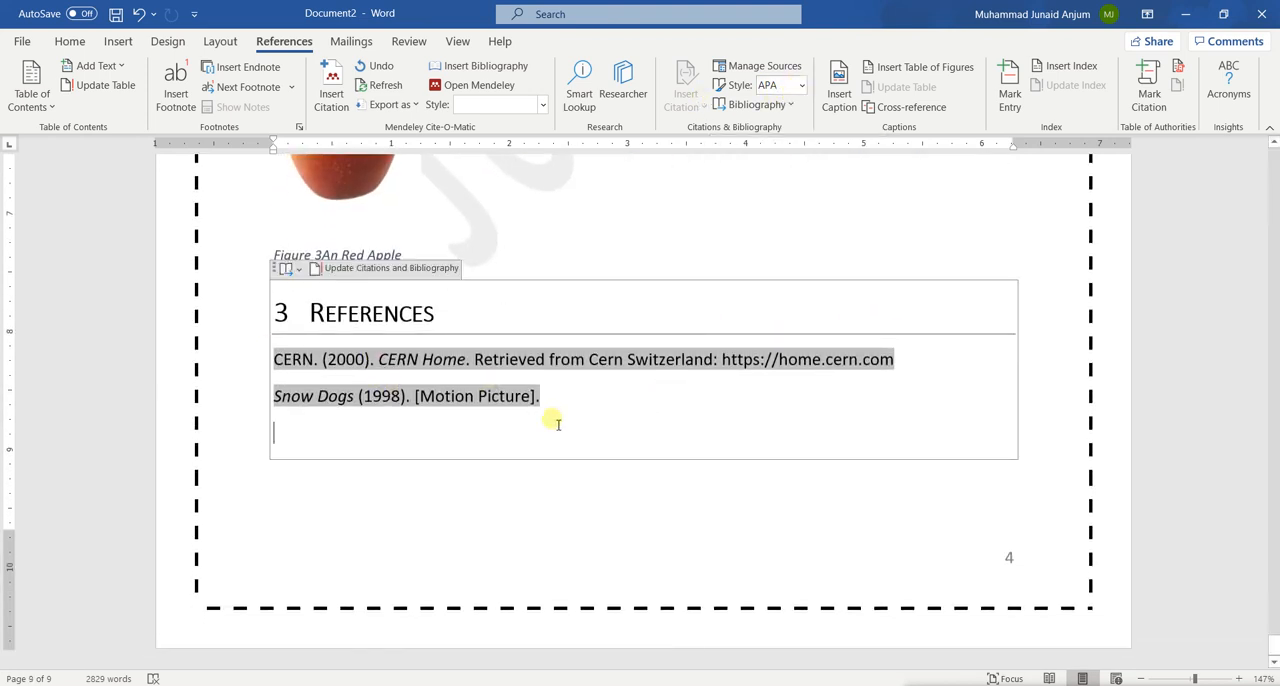
Select the entries in the References list, change the citation style to IEEE, and check the in-text citations
left_click(359, 369)
left_click_drag(360, 372, 270, 360)
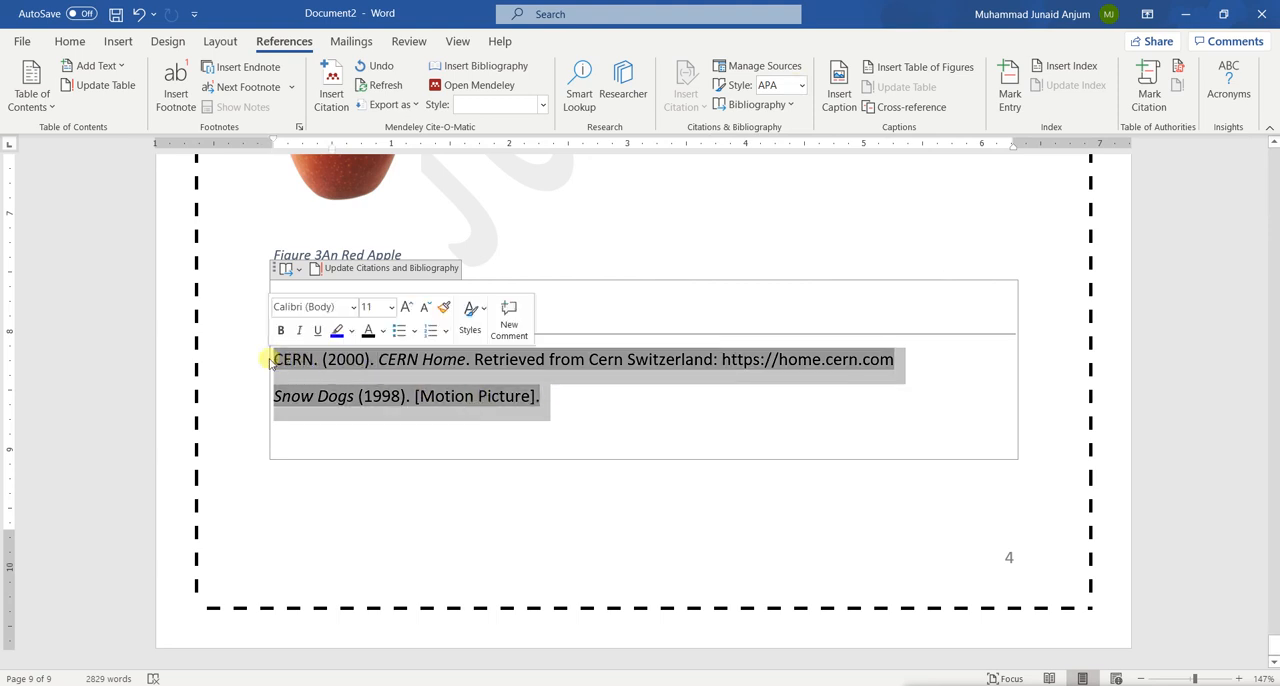
left_click(802, 86)
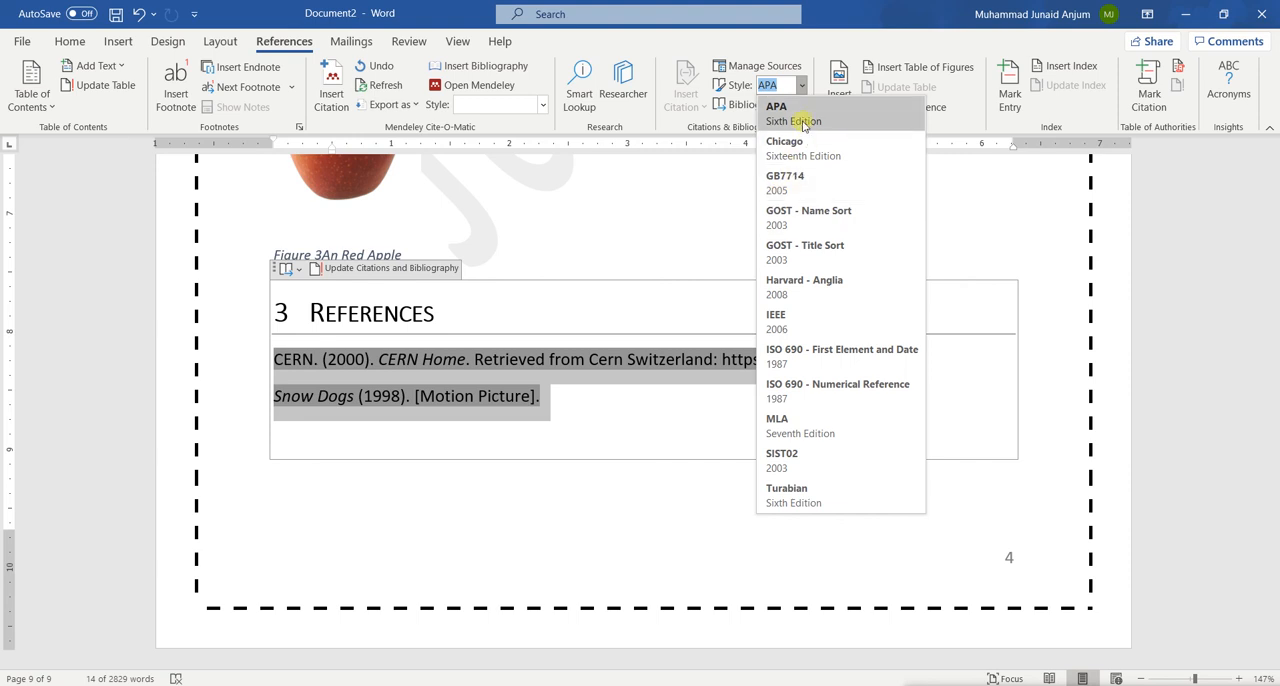
left_click(812, 320)
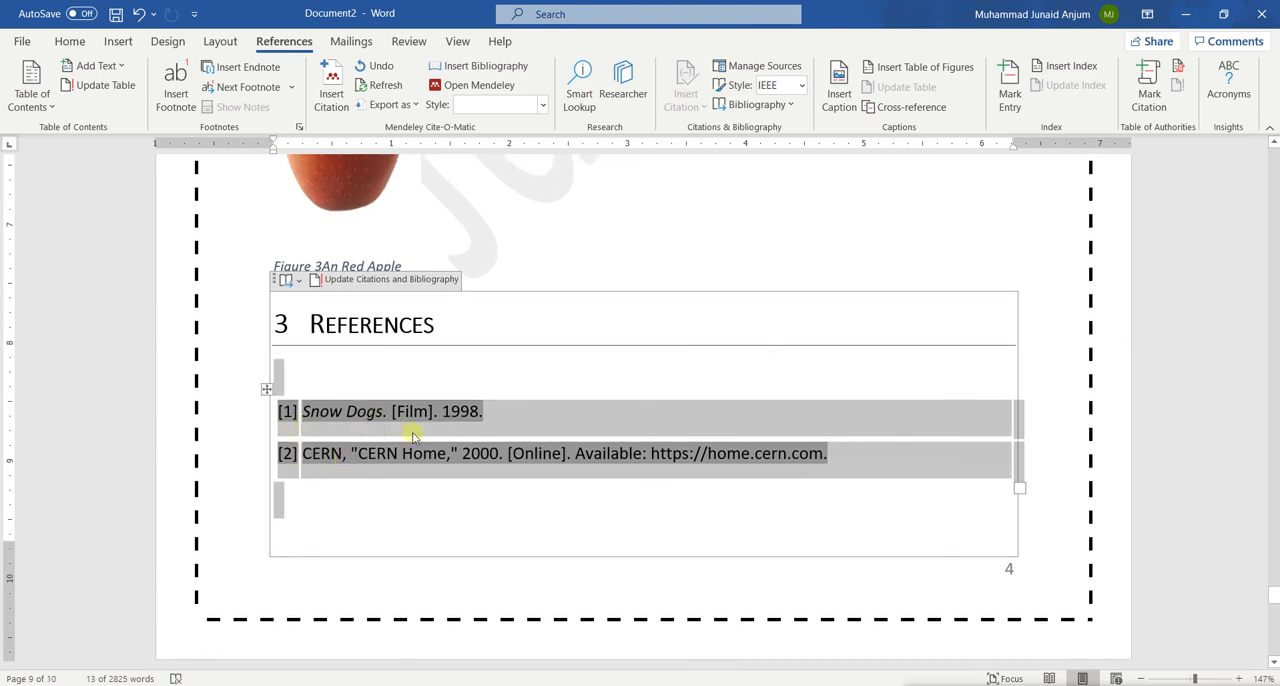
scroll(413, 436, "up", 8)
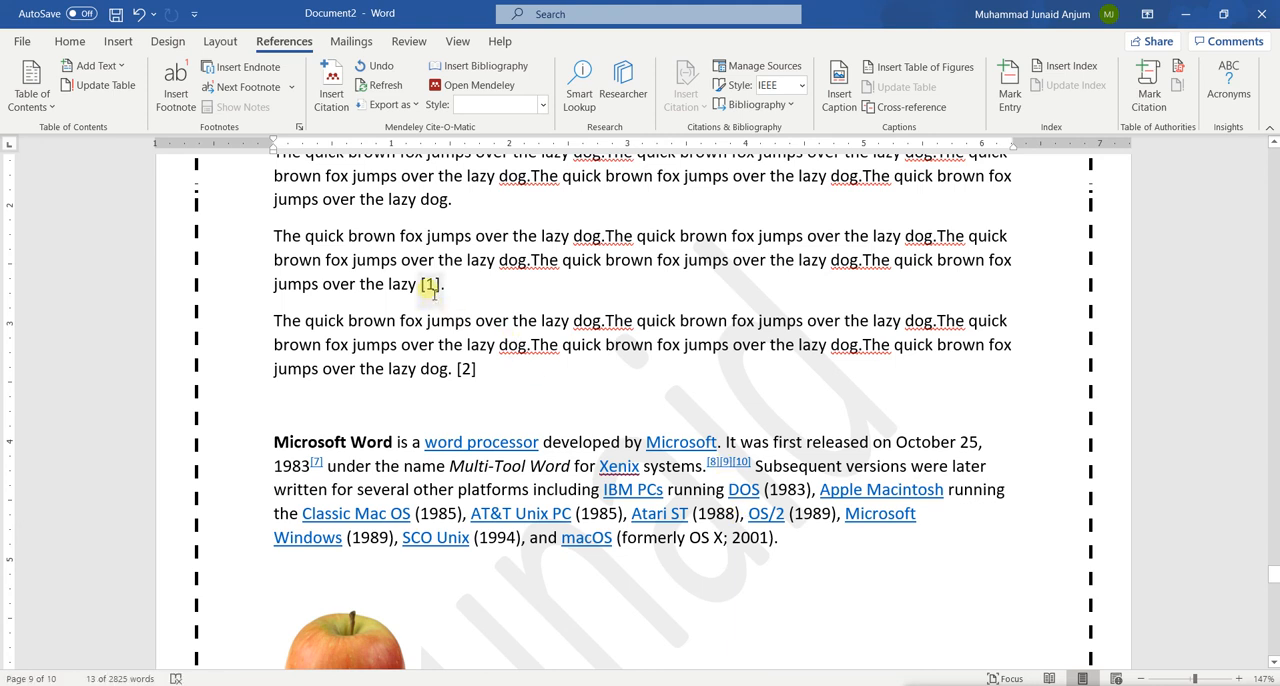
scroll(619, 472, "down", 8)
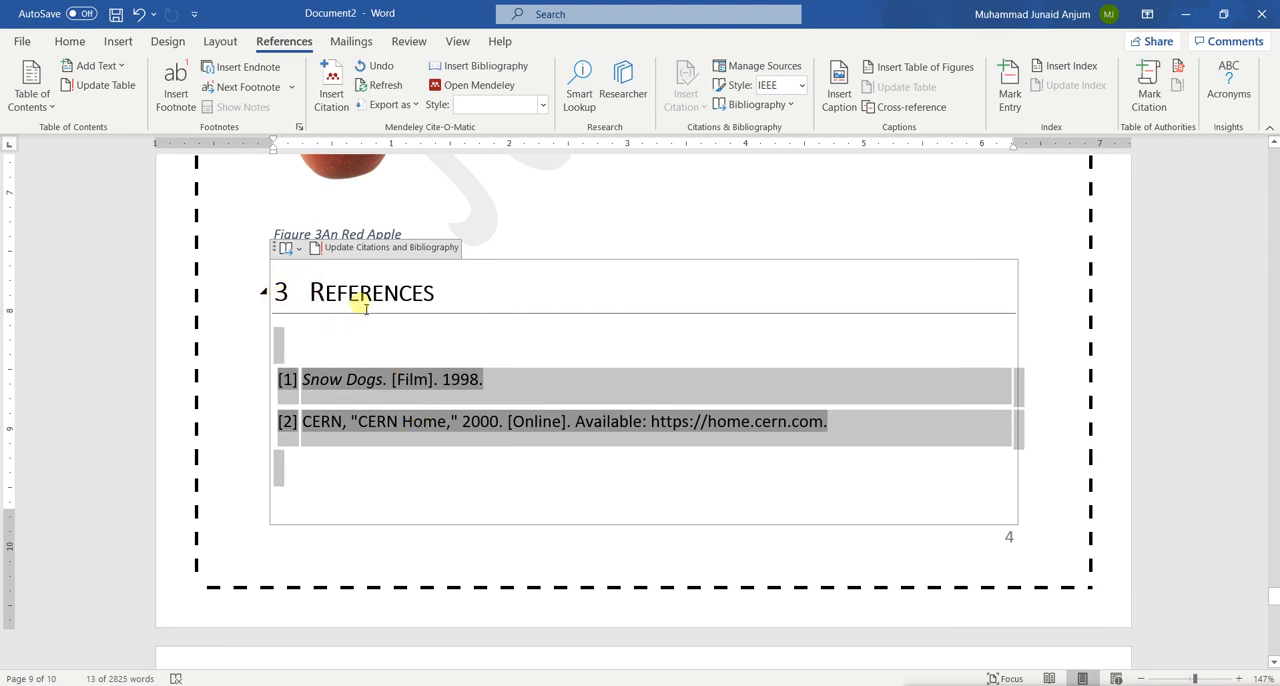
Update the entire table of contents on the Contents page to include the References heading
scroll(345, 290, "up", 15)
scroll(349, 289, "up", 10)
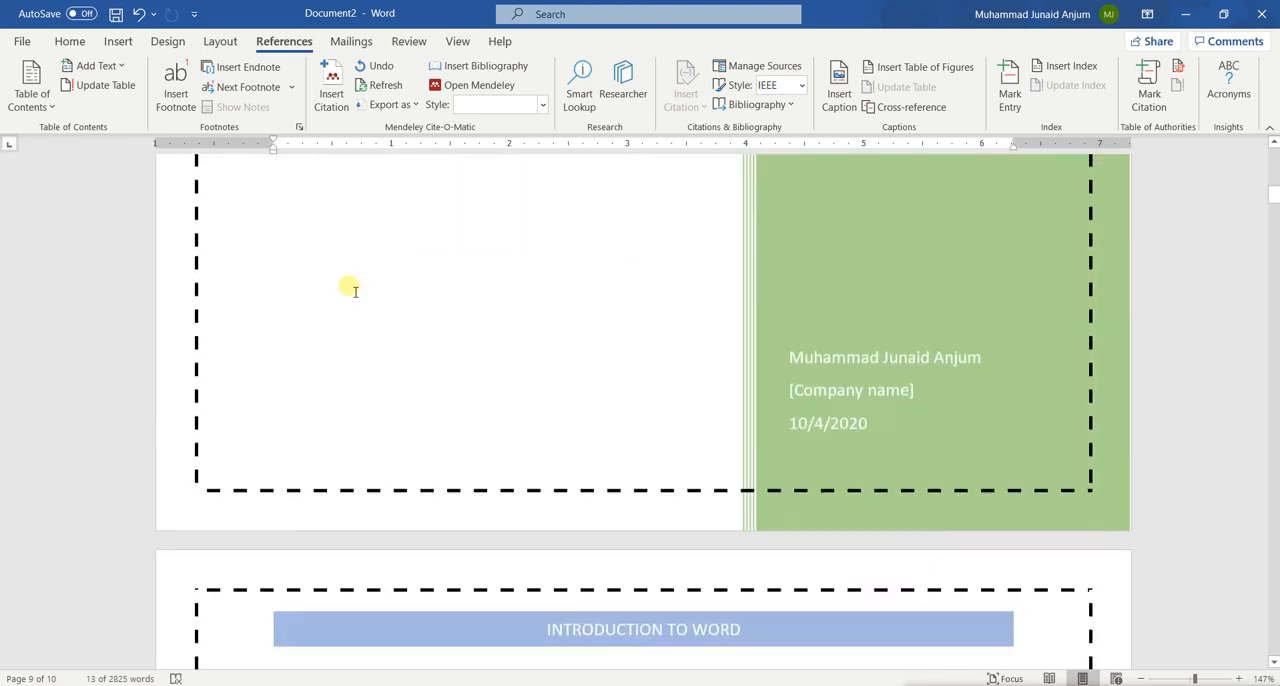
scroll(349, 290, "down", 5)
left_click(347, 304)
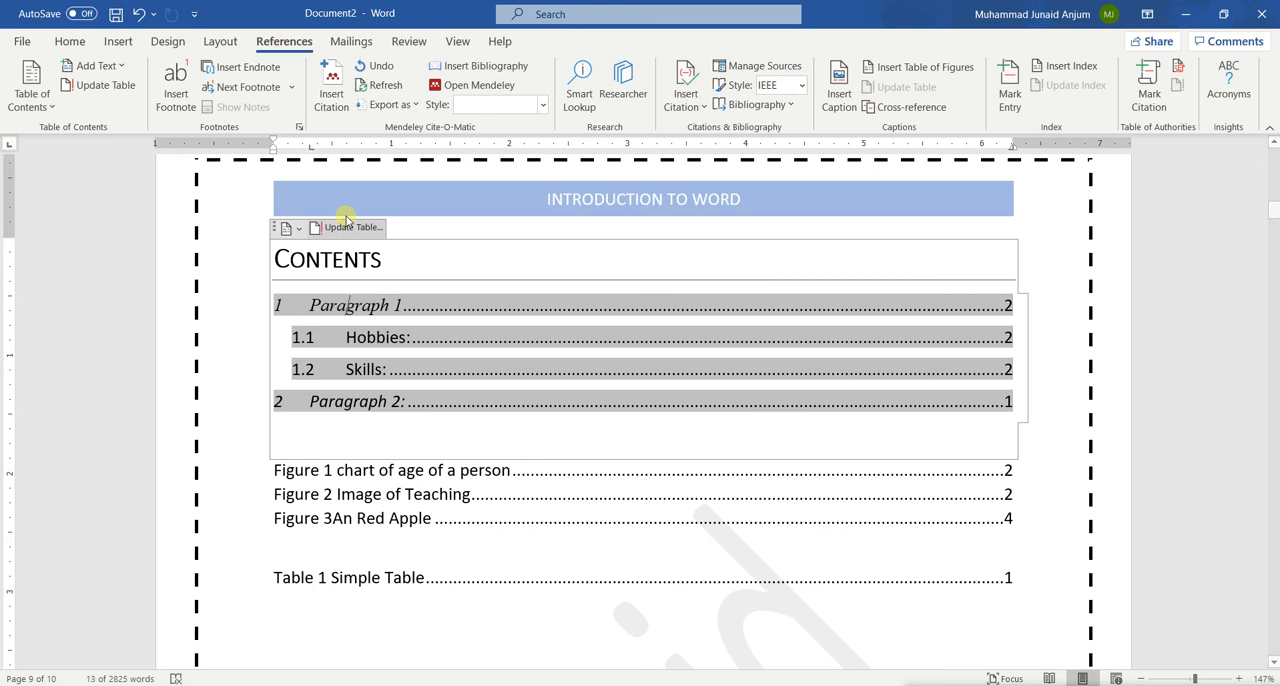
left_click(347, 226)
left_click(565, 350)
left_click(649, 376)
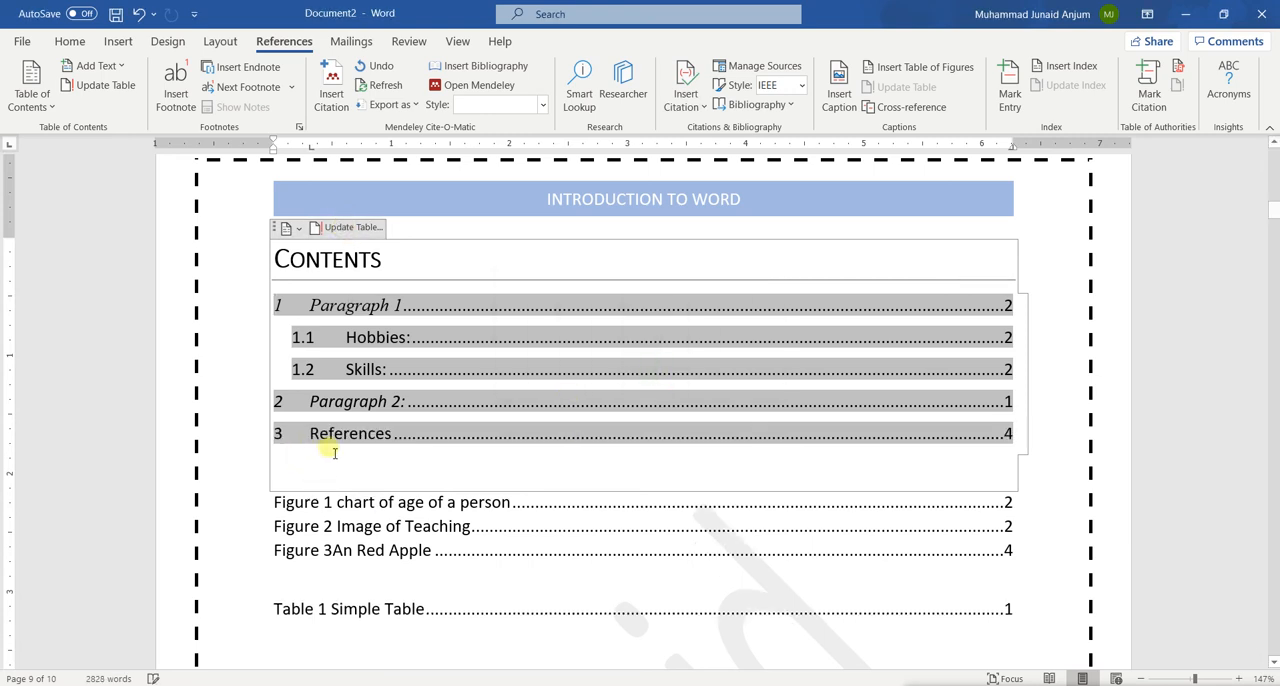